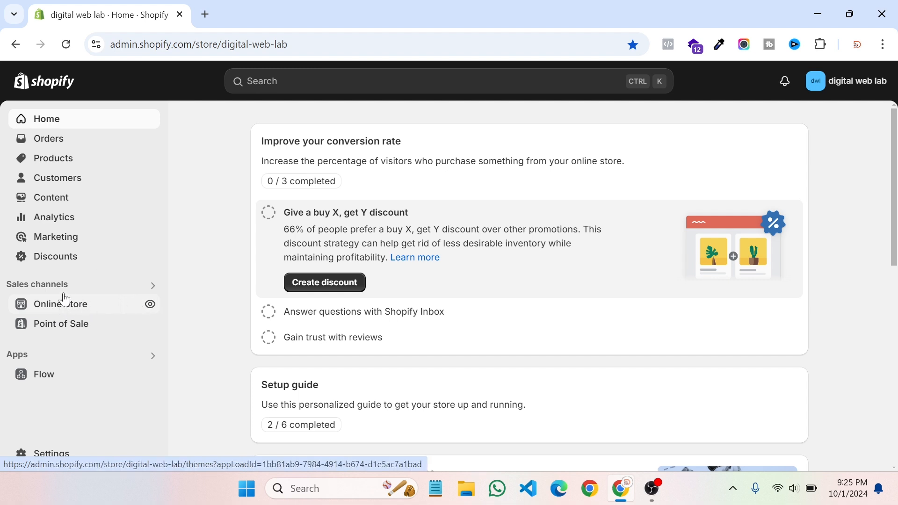
Step: Open the online store's themes page and visit the Theme Store to explore more themes
{"action": "left_click", "coordinate": [59, 312]}
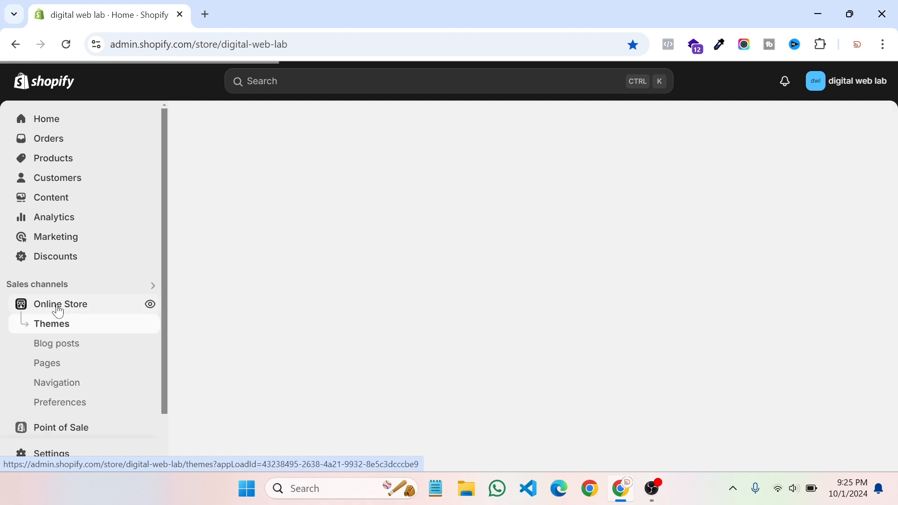
{"action": "scroll", "coordinate": [60, 332], "scroll_direction": "down", "scroll_amount": 2}
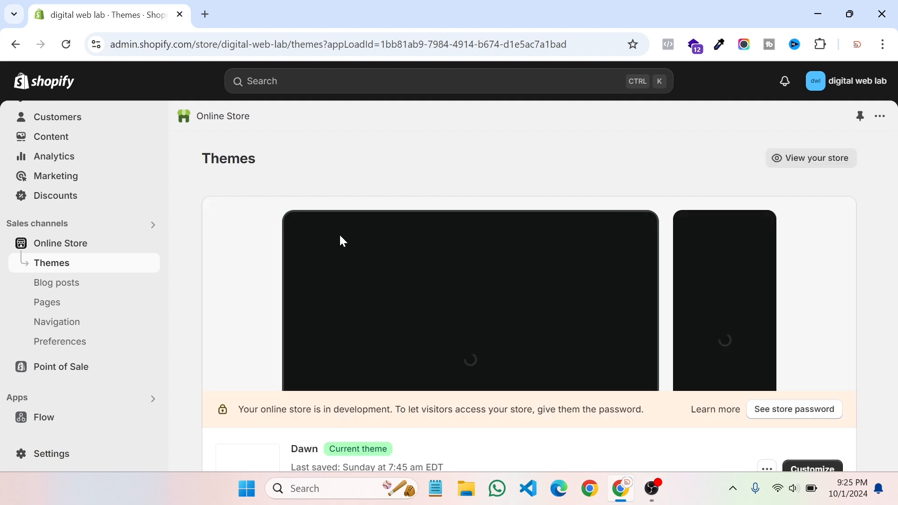
{"action": "scroll", "coordinate": [574, 182], "scroll_direction": "down", "scroll_amount": 10}
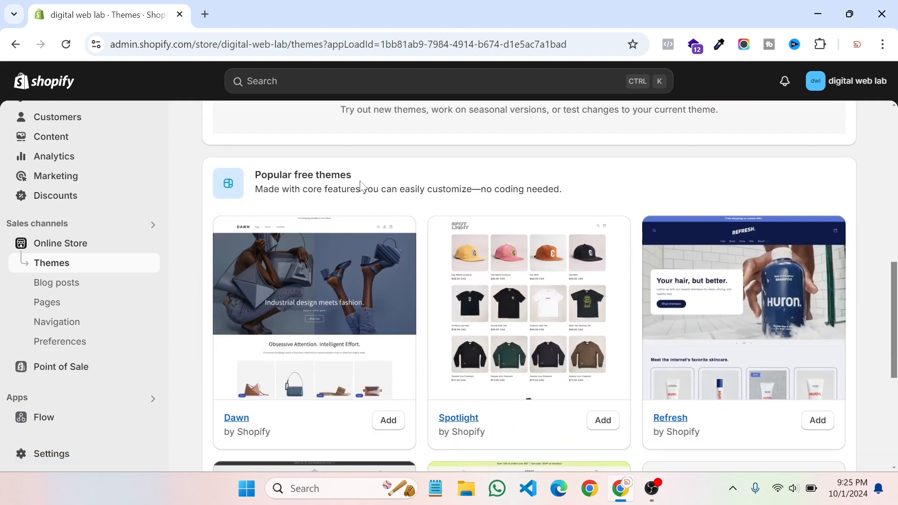
{"action": "scroll", "coordinate": [550, 285], "scroll_direction": "down", "scroll_amount": 6}
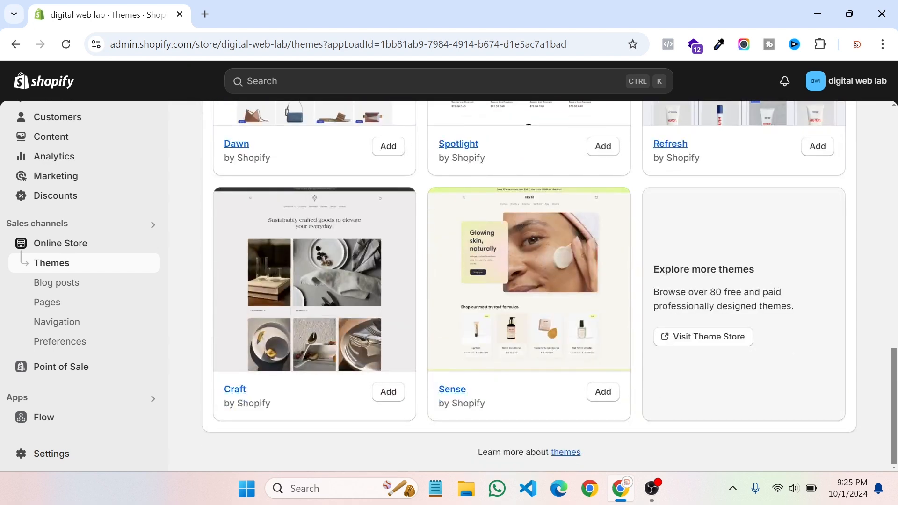
{"action": "left_click", "coordinate": [693, 339]}
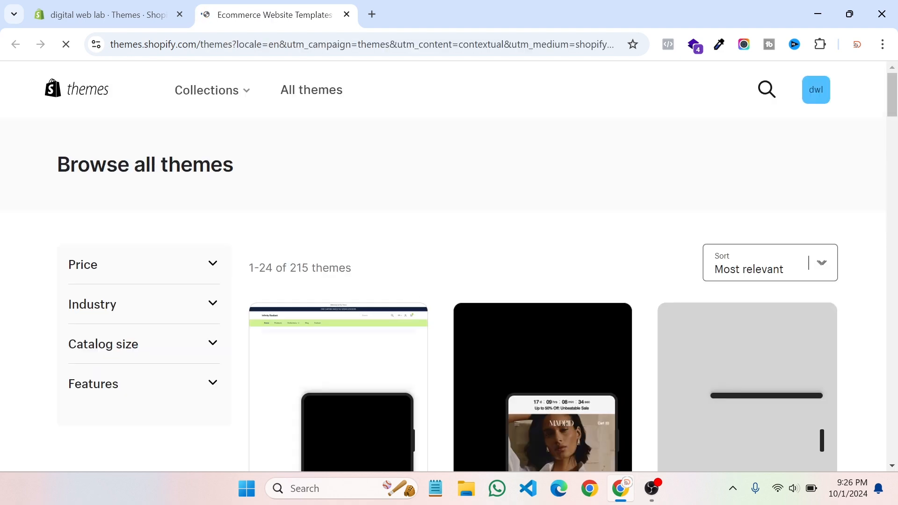
Step: Expand the Price and Industry filters beside the theme listing
{"action": "scroll", "coordinate": [323, 262], "scroll_direction": "down", "scroll_amount": 1}
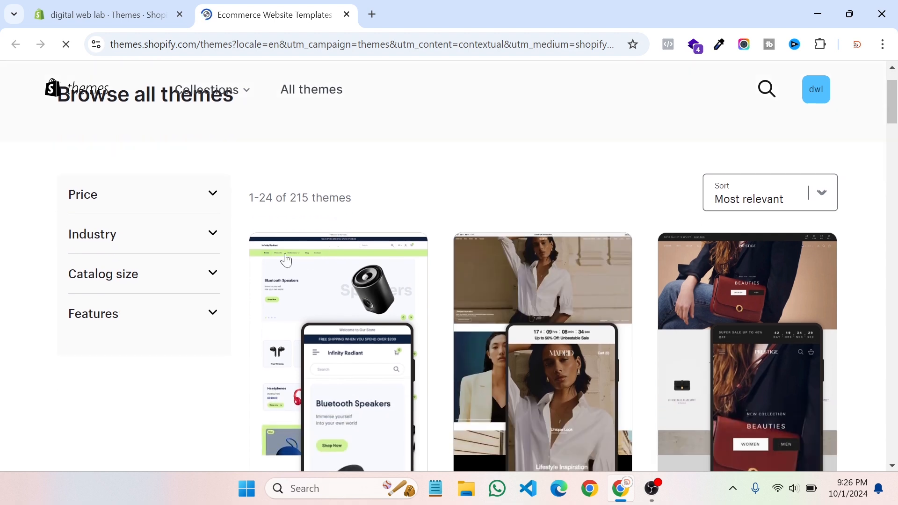
{"action": "left_click", "coordinate": [202, 200]}
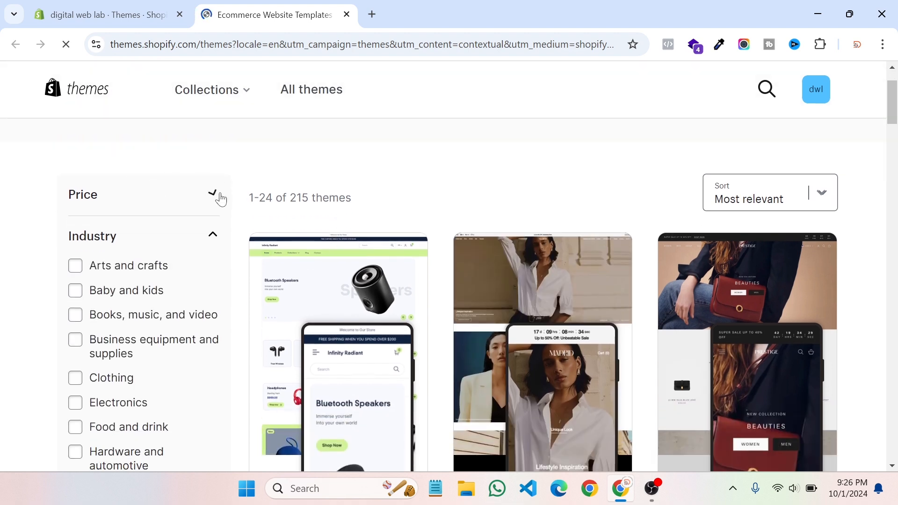
{"action": "left_click", "coordinate": [221, 200]}
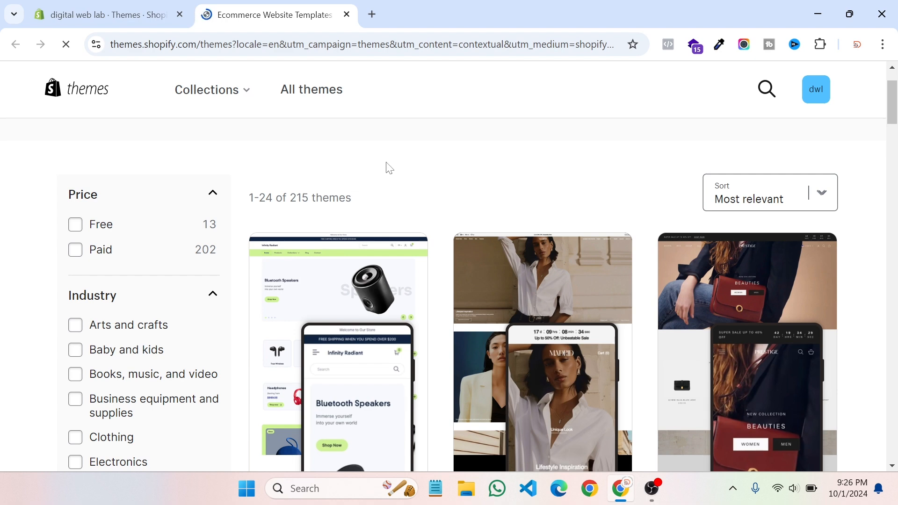
Step: Examine the designs, prices and ratings of the themes on the first page of the Theme Store listing
{"action": "scroll", "coordinate": [389, 167], "scroll_direction": "down", "scroll_amount": 3}
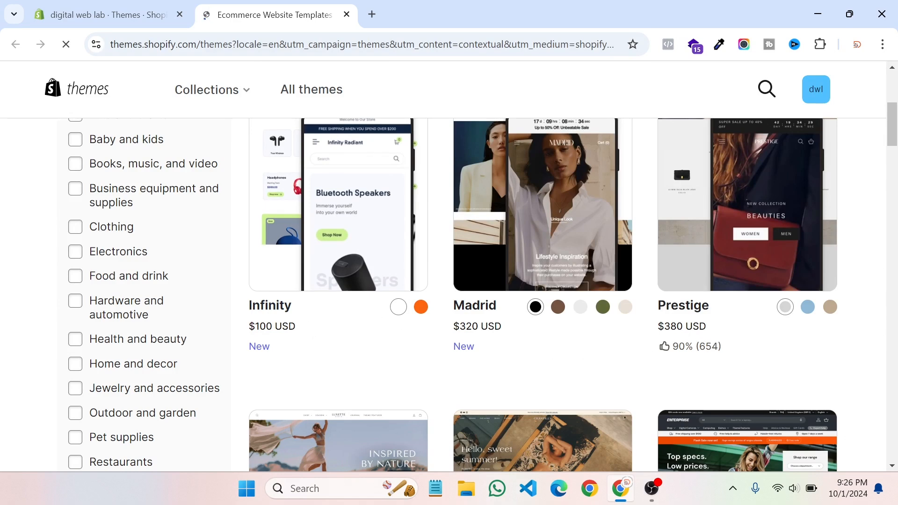
{"action": "scroll", "coordinate": [300, 372], "scroll_direction": "down", "scroll_amount": 6}
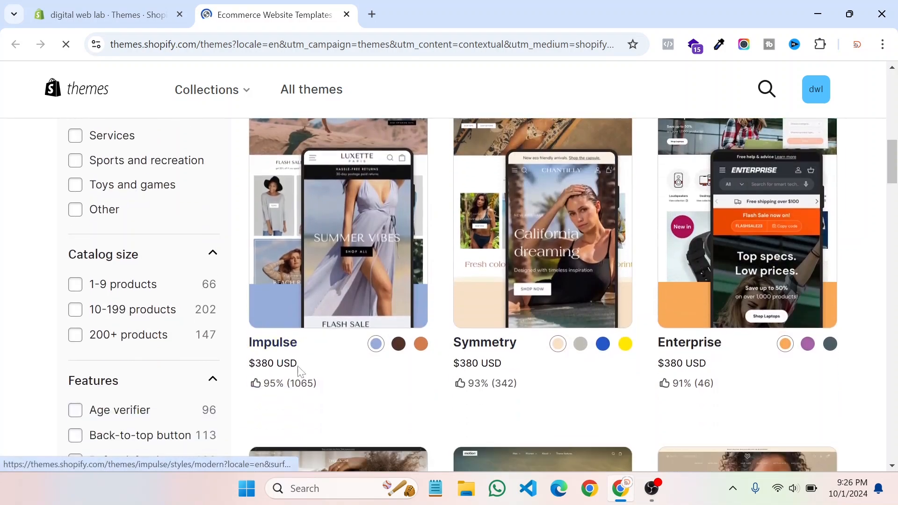
{"action": "scroll", "coordinate": [570, 366], "scroll_direction": "down", "scroll_amount": 6}
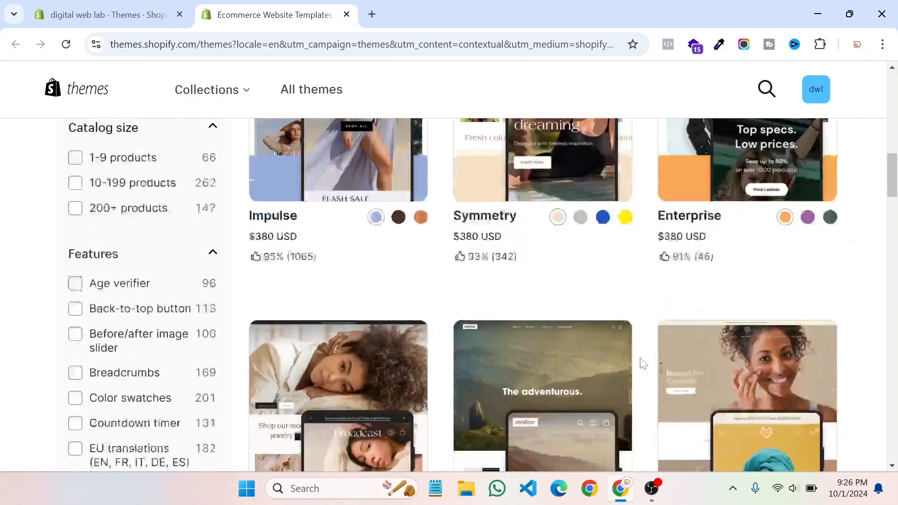
{"action": "scroll", "coordinate": [478, 307], "scroll_direction": "down", "scroll_amount": 3}
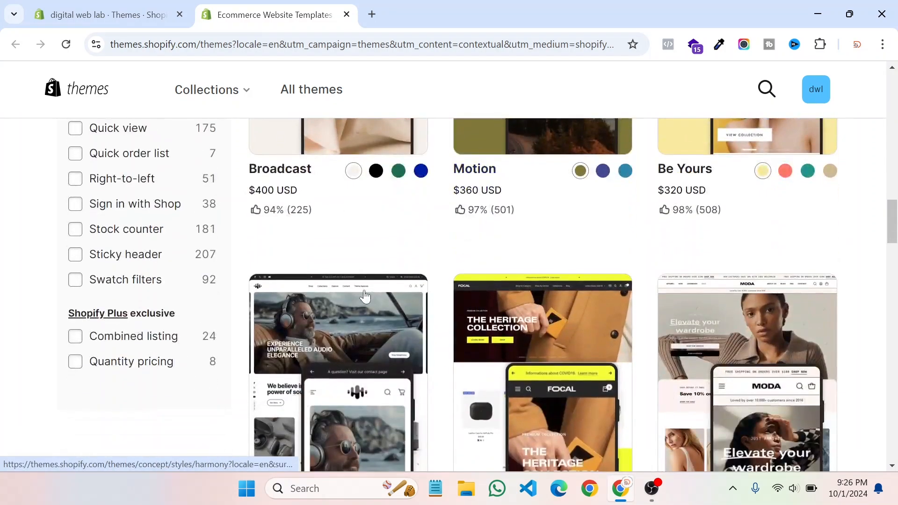
{"action": "scroll", "coordinate": [611, 239], "scroll_direction": "down", "scroll_amount": 8}
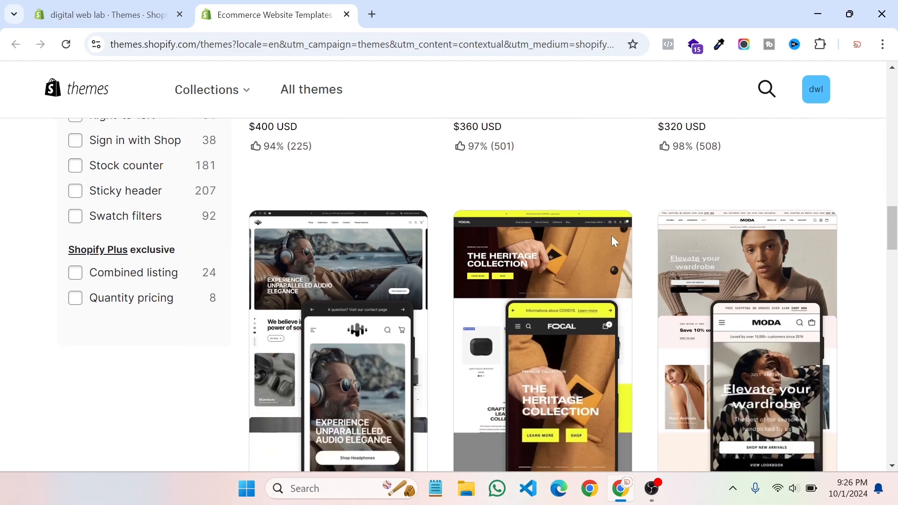
{"action": "scroll", "coordinate": [607, 255], "scroll_direction": "down", "scroll_amount": 4}
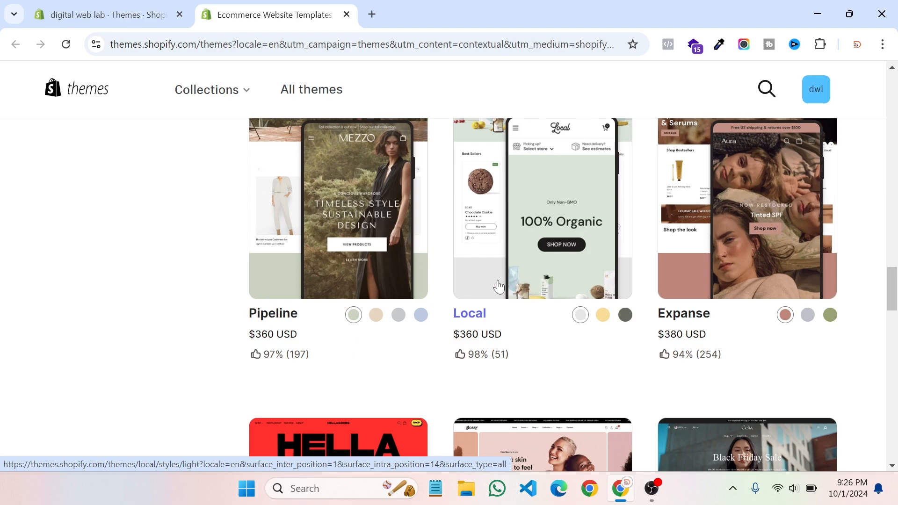
{"action": "scroll", "coordinate": [552, 268], "scroll_direction": "down", "scroll_amount": 7}
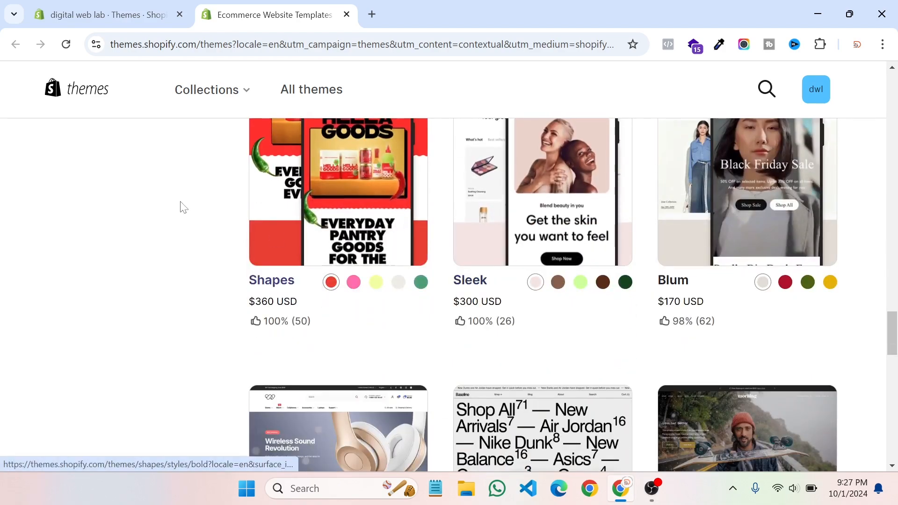
{"action": "scroll", "coordinate": [405, 230], "scroll_direction": "down", "scroll_amount": 10}
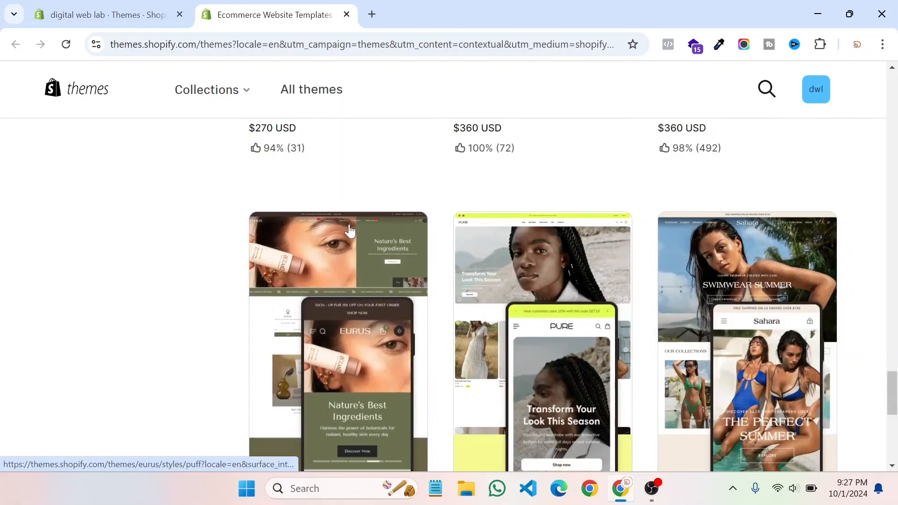
{"action": "scroll", "coordinate": [374, 232], "scroll_direction": "down", "scroll_amount": 5}
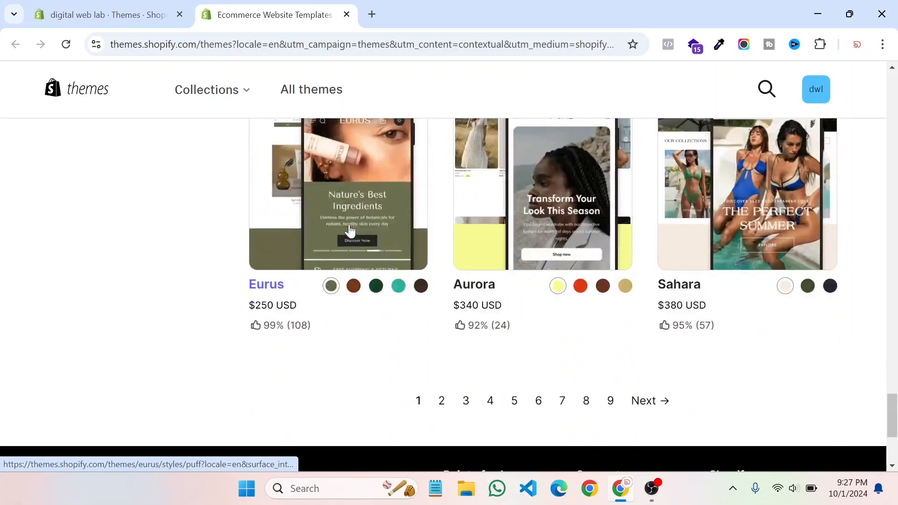
Step: Search Google for themeforest in a new browser tab and open the ThemeForest website
{"action": "left_click", "coordinate": [372, 14]}
{"action": "left_click", "coordinate": [294, 286]}
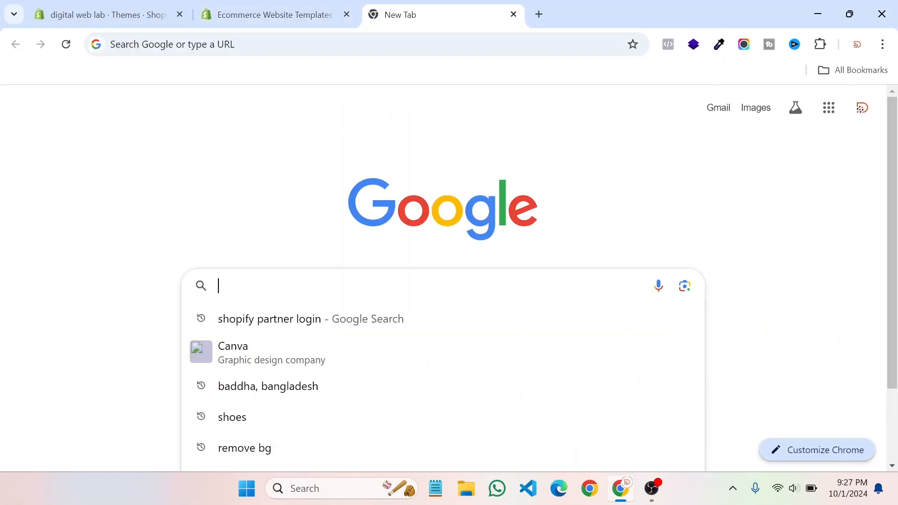
{"action": "type", "text": "the"}
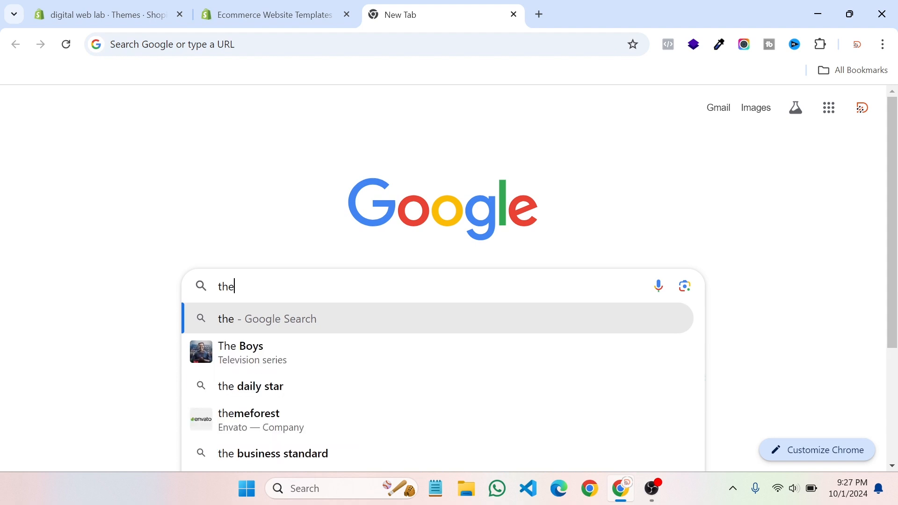
{"action": "type", "text": "me"}
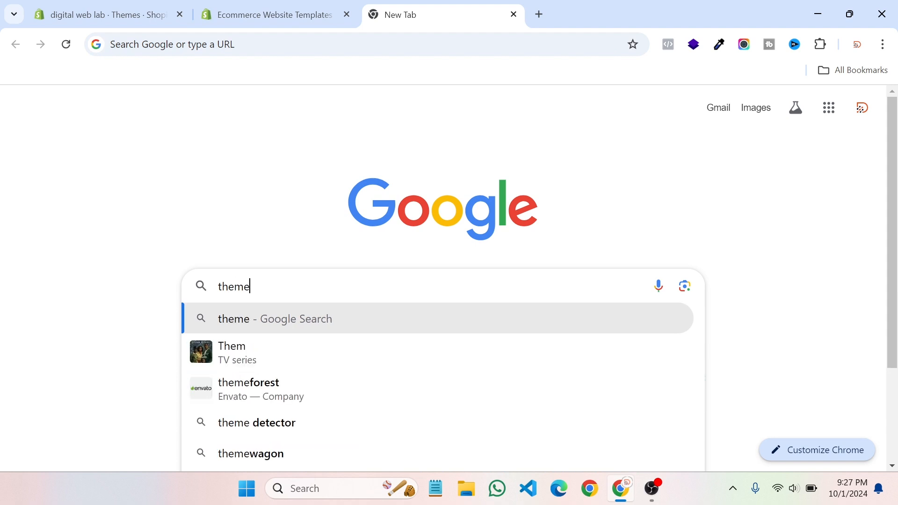
{"action": "left_click", "coordinate": [279, 344]}
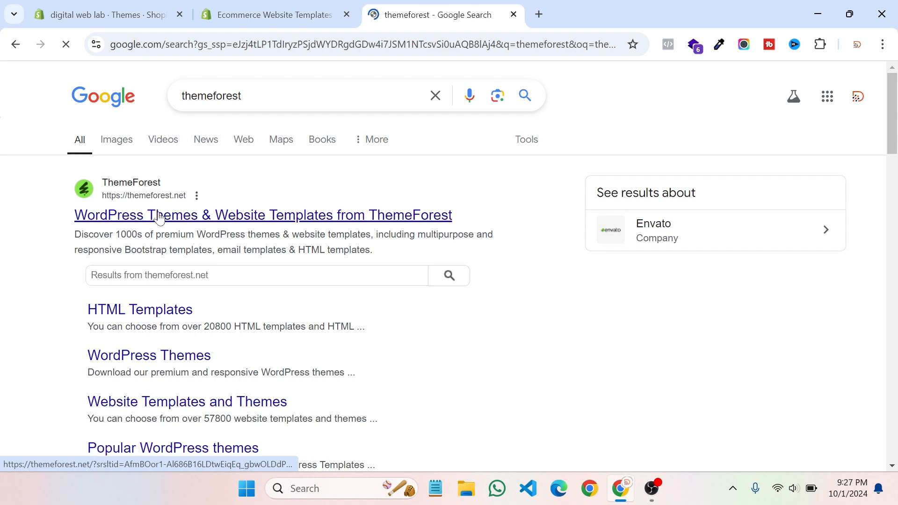
{"action": "left_click", "coordinate": [159, 217]}
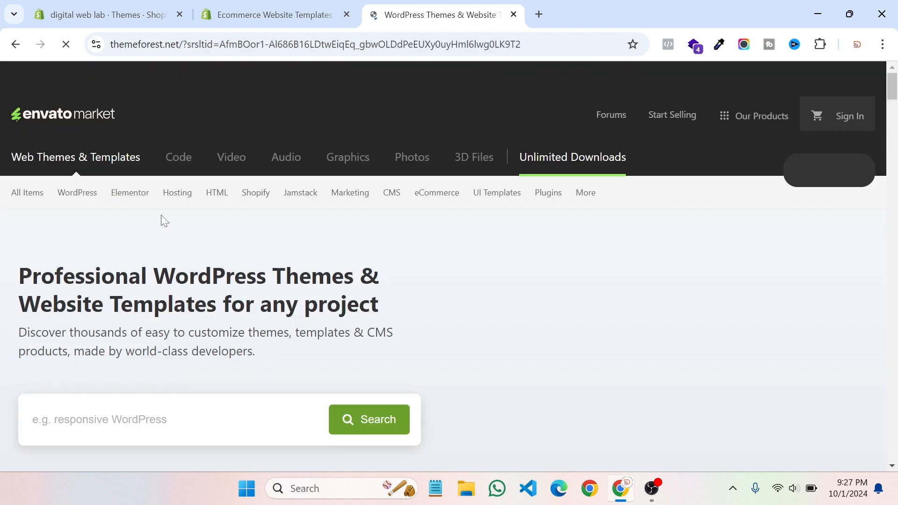
Step: Open ThemeForest's Shopify category of themes and templates
{"action": "mouse_move", "coordinate": [140, 199]}
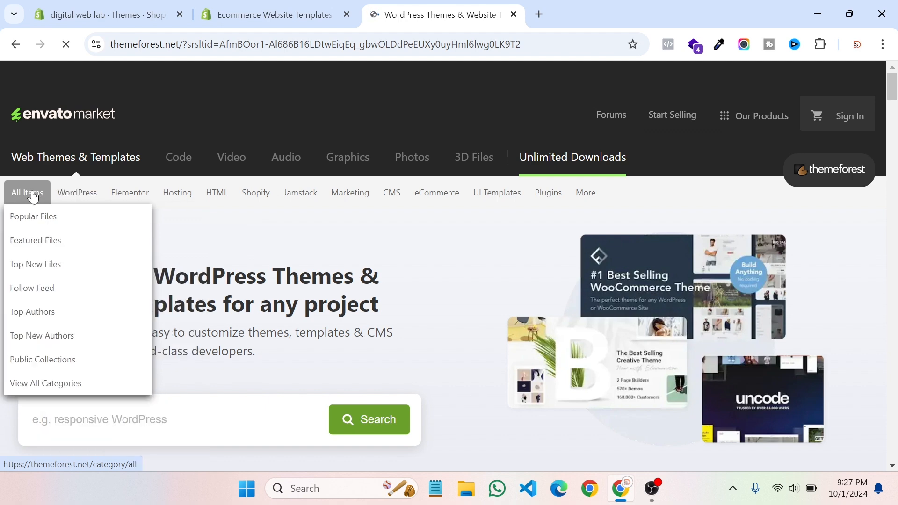
{"action": "mouse_move", "coordinate": [258, 193]}
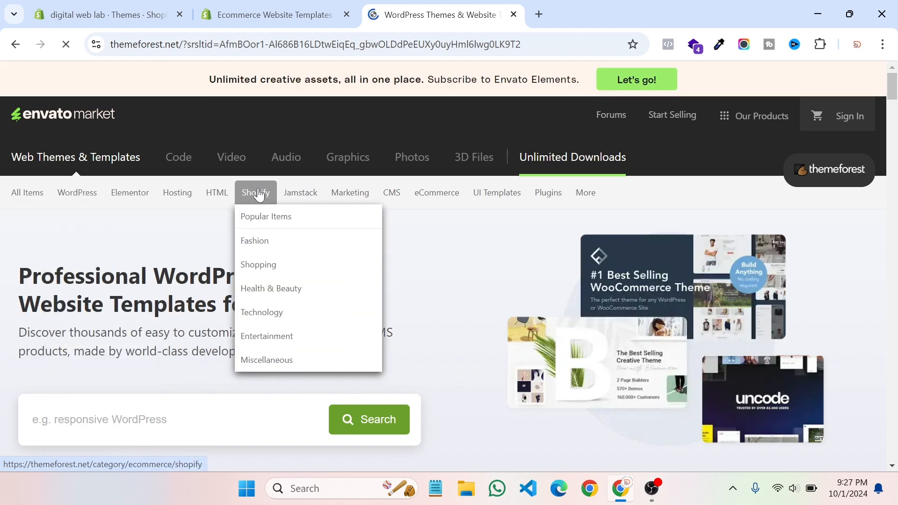
{"action": "left_click", "coordinate": [258, 195]}
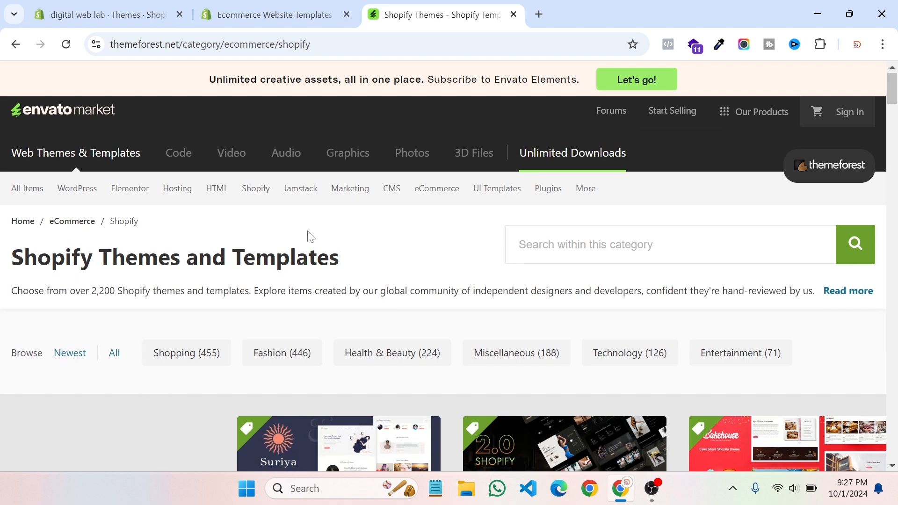
Step: Examine the subcategories, prices, ratings and sales of the Shopify themes listed on ThemeForest
{"action": "scroll", "coordinate": [307, 234], "scroll_direction": "down", "scroll_amount": 2}
{"action": "scroll", "coordinate": [307, 234], "scroll_direction": "down", "scroll_amount": 3}
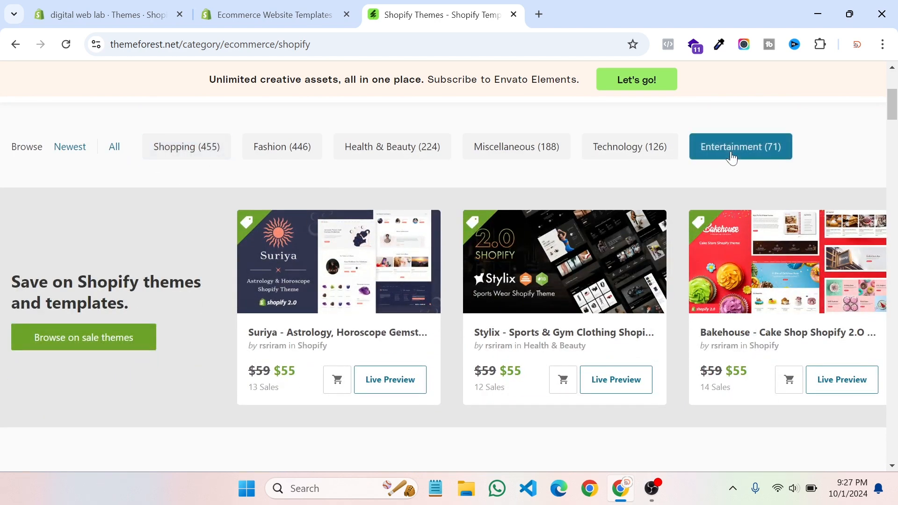
{"action": "scroll", "coordinate": [397, 201], "scroll_direction": "down", "scroll_amount": 9}
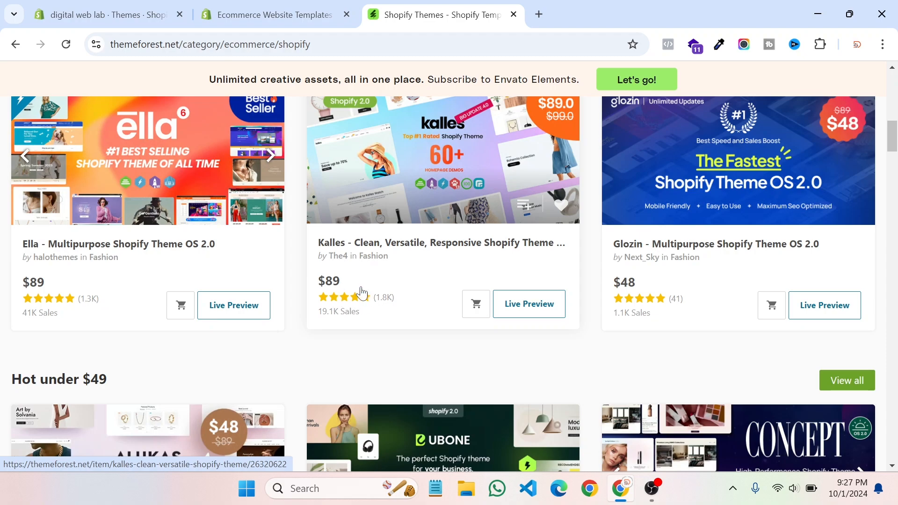
{"action": "scroll", "coordinate": [383, 294], "scroll_direction": "down", "scroll_amount": 3}
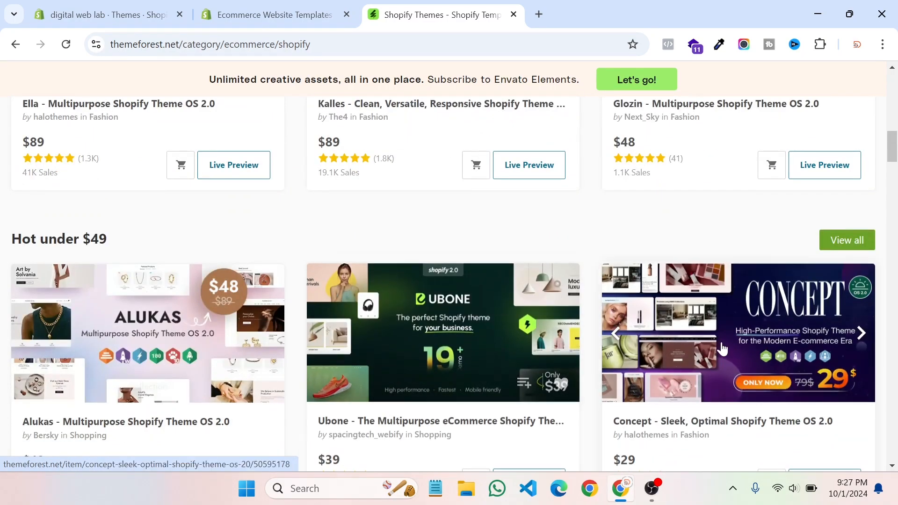
{"action": "scroll", "coordinate": [706, 341], "scroll_direction": "up", "scroll_amount": 3}
{"action": "scroll", "coordinate": [693, 344], "scroll_direction": "down", "scroll_amount": 15}
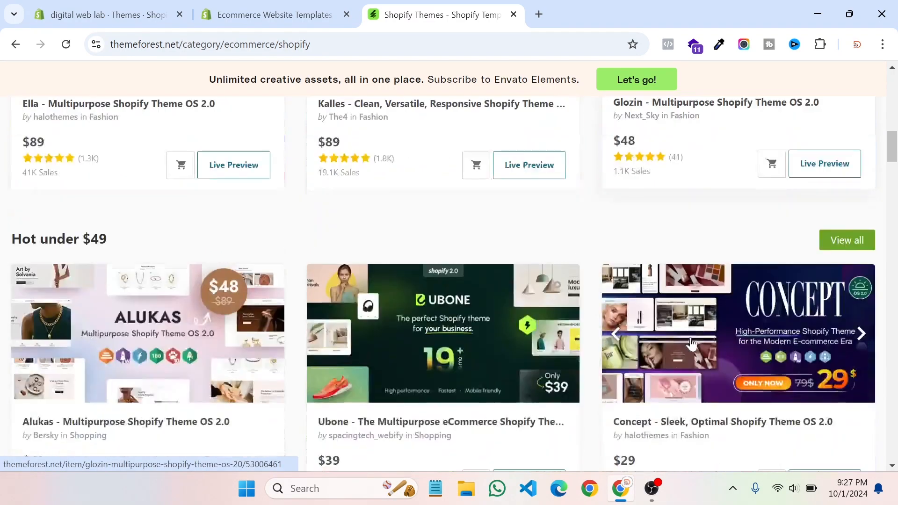
{"action": "scroll", "coordinate": [565, 305], "scroll_direction": "down", "scroll_amount": 5}
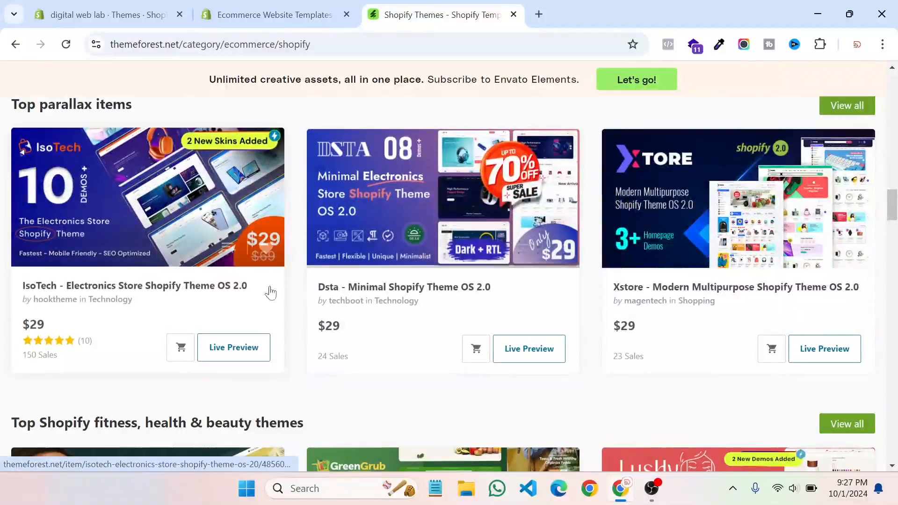
{"action": "scroll", "coordinate": [397, 312], "scroll_direction": "down", "scroll_amount": 3}
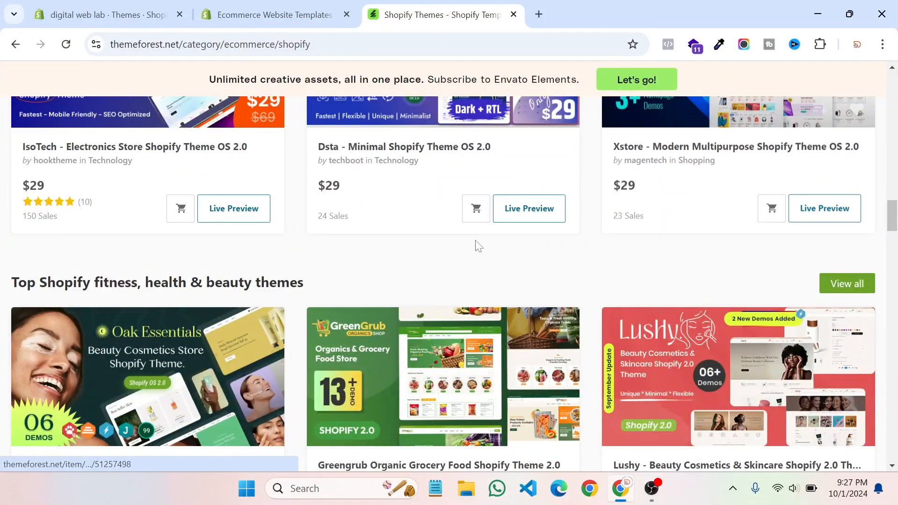
{"action": "scroll", "coordinate": [474, 246], "scroll_direction": "down", "scroll_amount": 3}
{"action": "scroll", "coordinate": [472, 244], "scroll_direction": "down", "scroll_amount": 4}
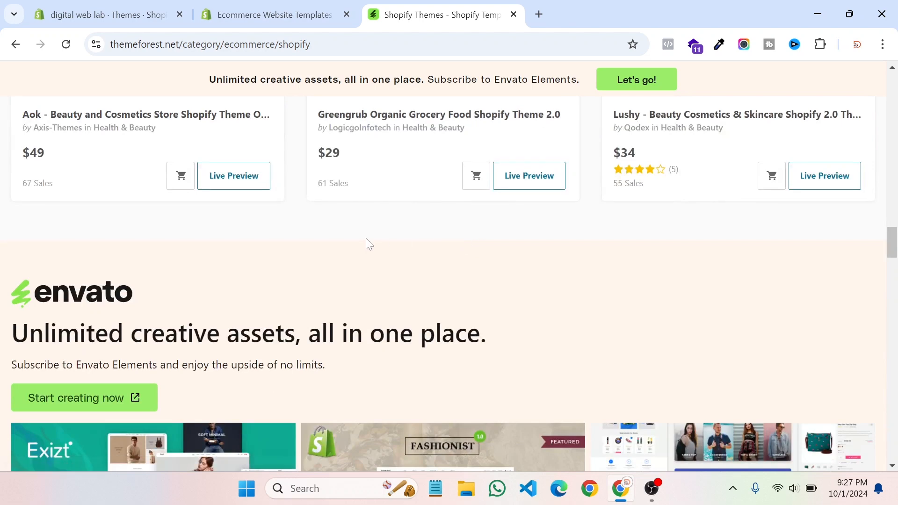
Step: Open the live preview of the Greengrub Organic Grocery Food theme and view all of its demos
{"action": "scroll", "coordinate": [472, 254], "scroll_direction": "up", "scroll_amount": 3}
{"action": "scroll", "coordinate": [470, 255], "scroll_direction": "up", "scroll_amount": 2}
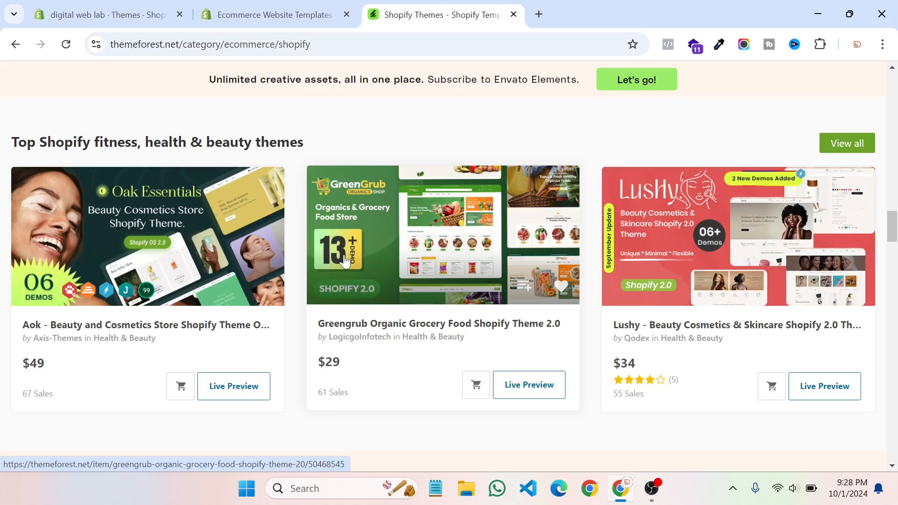
{"action": "left_click", "coordinate": [518, 392]}
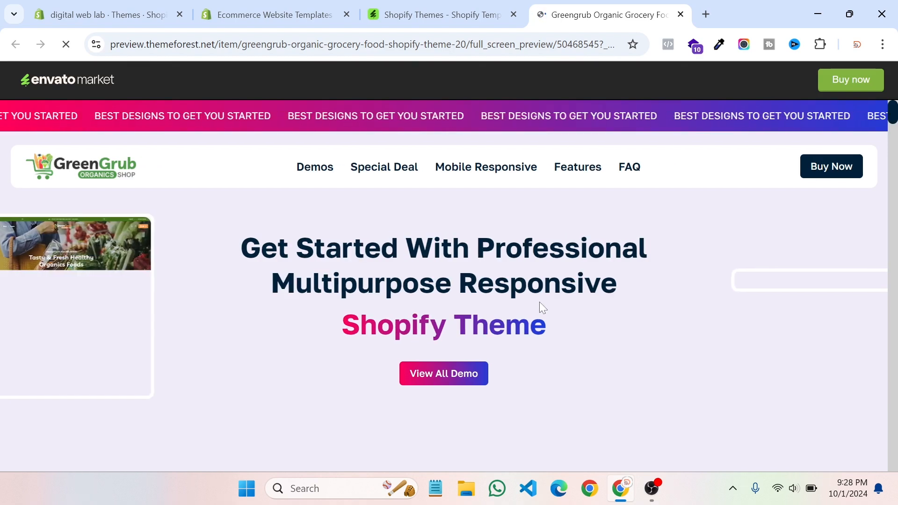
{"action": "left_click", "coordinate": [447, 379]}
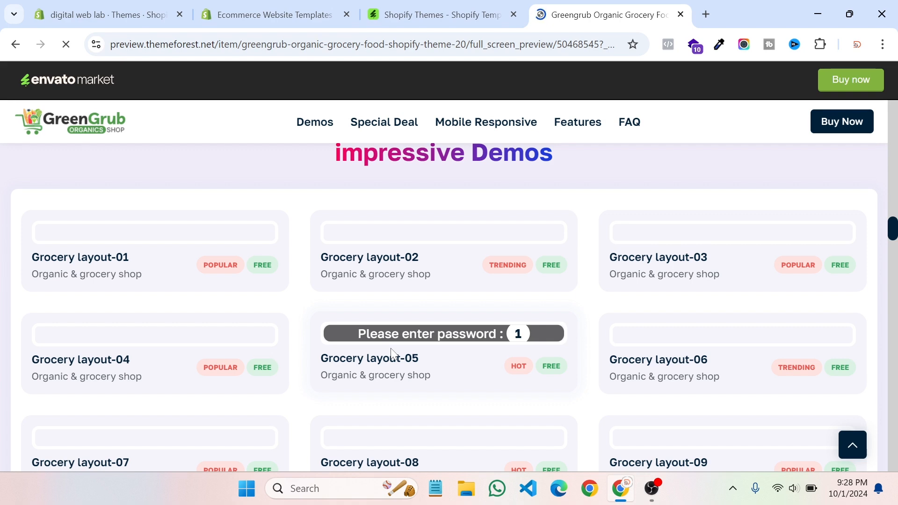
Step: Examine the Greengrub theme's grocery demo layouts, mobile responsive design and feature cost comparison
{"action": "scroll", "coordinate": [413, 311], "scroll_direction": "down", "scroll_amount": 5}
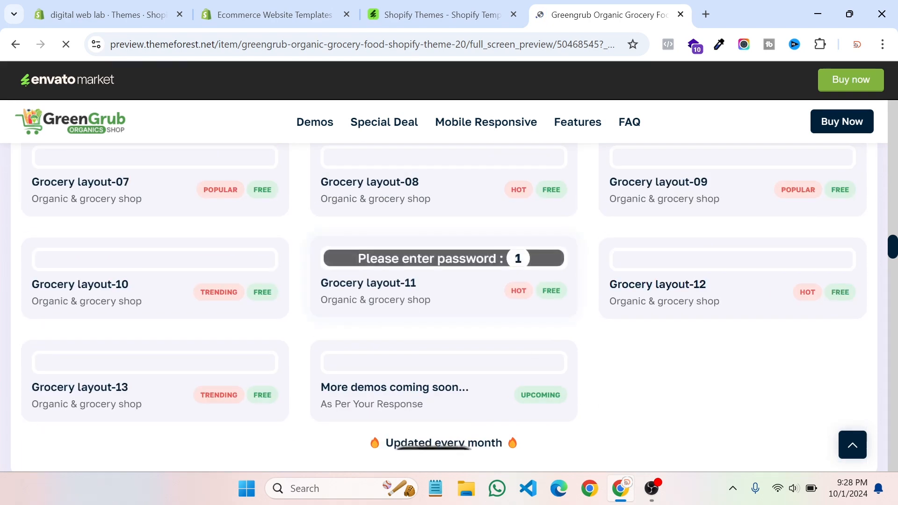
{"action": "scroll", "coordinate": [484, 295], "scroll_direction": "down", "scroll_amount": 3}
{"action": "scroll", "coordinate": [483, 293], "scroll_direction": "down", "scroll_amount": 6}
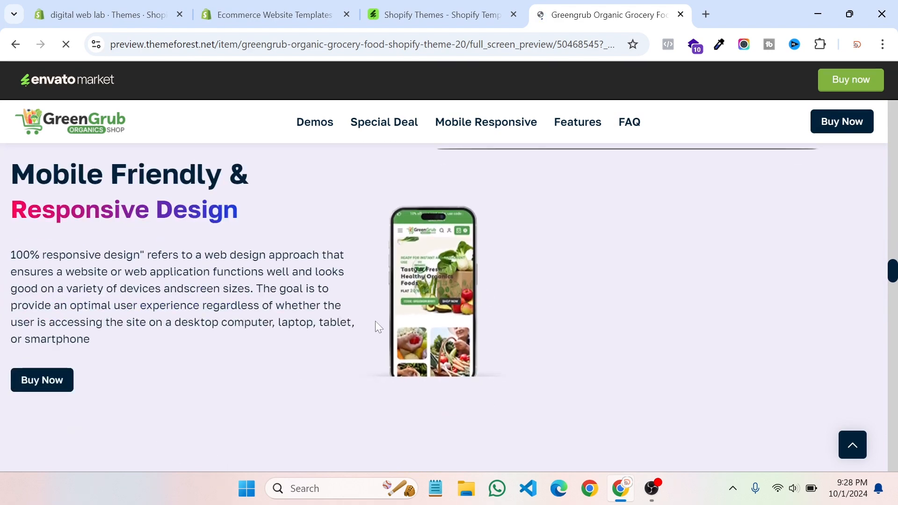
{"action": "scroll", "coordinate": [377, 324], "scroll_direction": "down", "scroll_amount": 10}
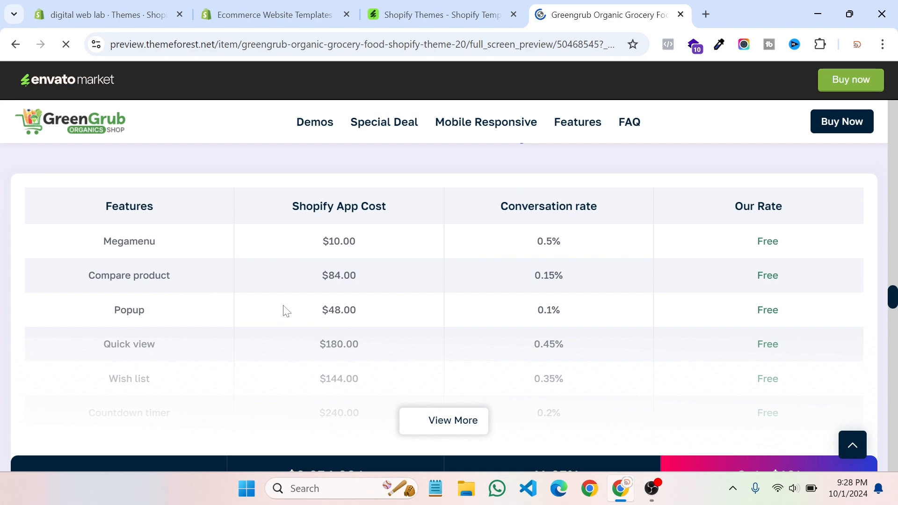
{"action": "scroll", "coordinate": [645, 325], "scroll_direction": "down", "scroll_amount": 4}
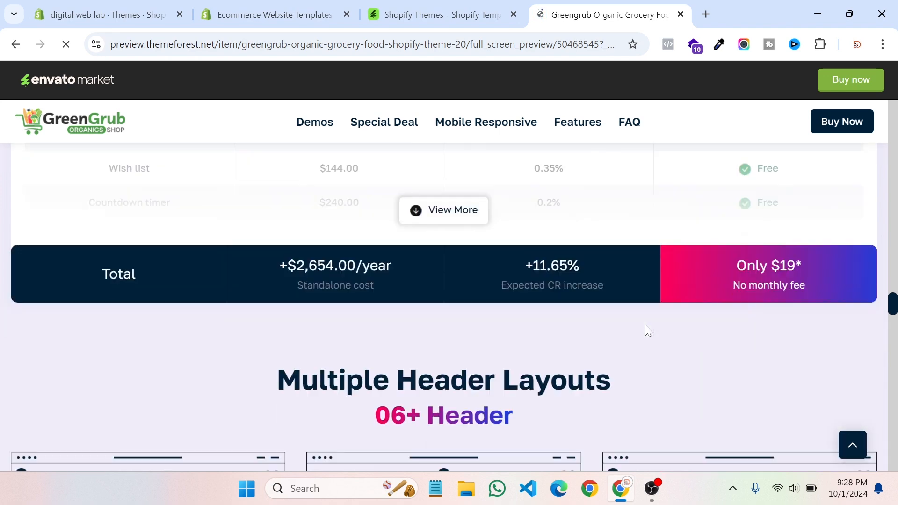
{"action": "scroll", "coordinate": [662, 335], "scroll_direction": "up", "scroll_amount": 6}
{"action": "scroll", "coordinate": [621, 326], "scroll_direction": "up", "scroll_amount": 15}
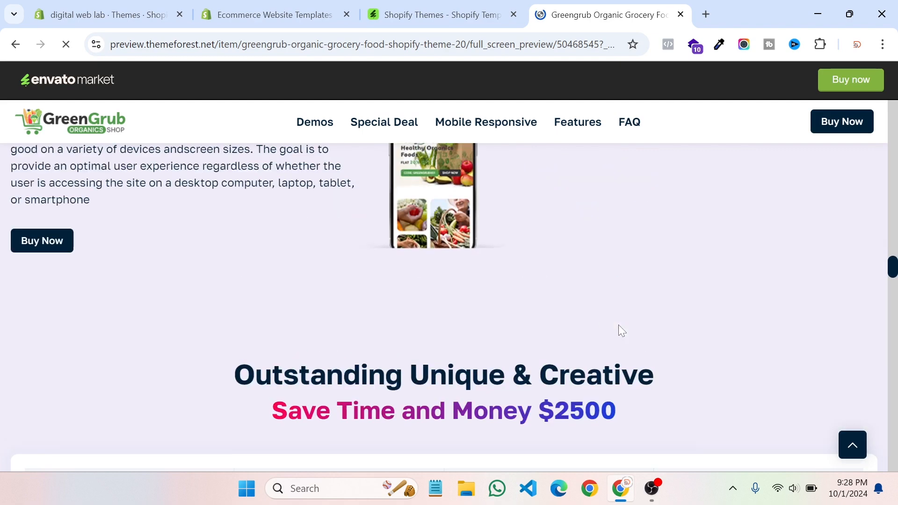
Step: Review the Greengrub preview's supported demo languages, introduction section and list of grocery layouts
{"action": "scroll", "coordinate": [492, 283], "scroll_direction": "up", "scroll_amount": 10}
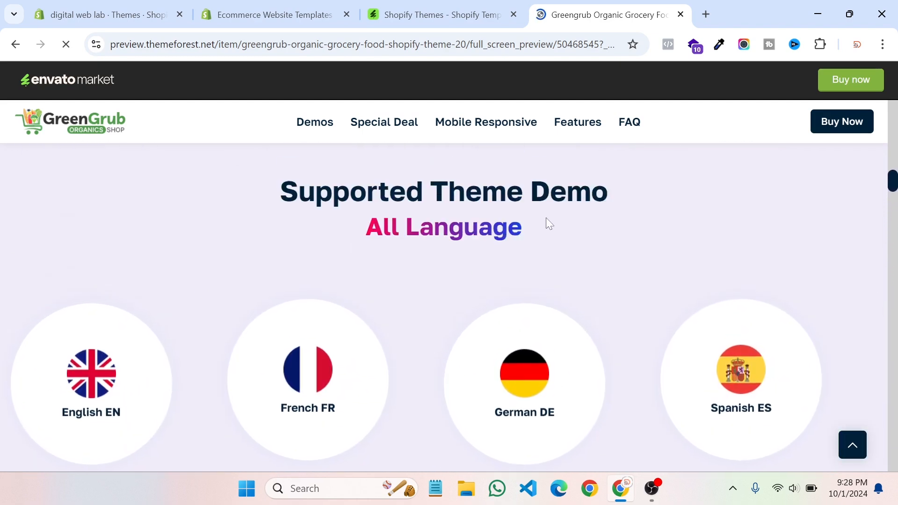
{"action": "scroll", "coordinate": [447, 226], "scroll_direction": "down", "scroll_amount": 4}
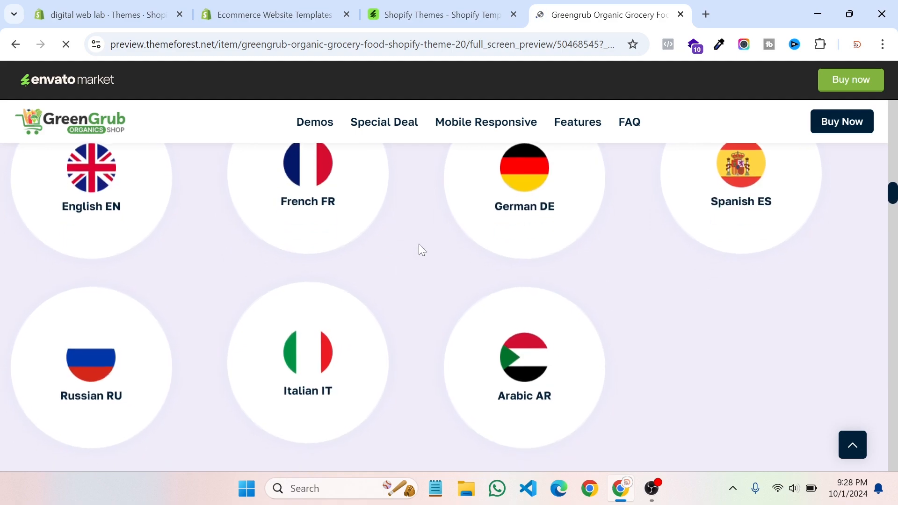
{"action": "scroll", "coordinate": [507, 344], "scroll_direction": "up", "scroll_amount": 2}
{"action": "scroll", "coordinate": [508, 346], "scroll_direction": "up", "scroll_amount": 10}
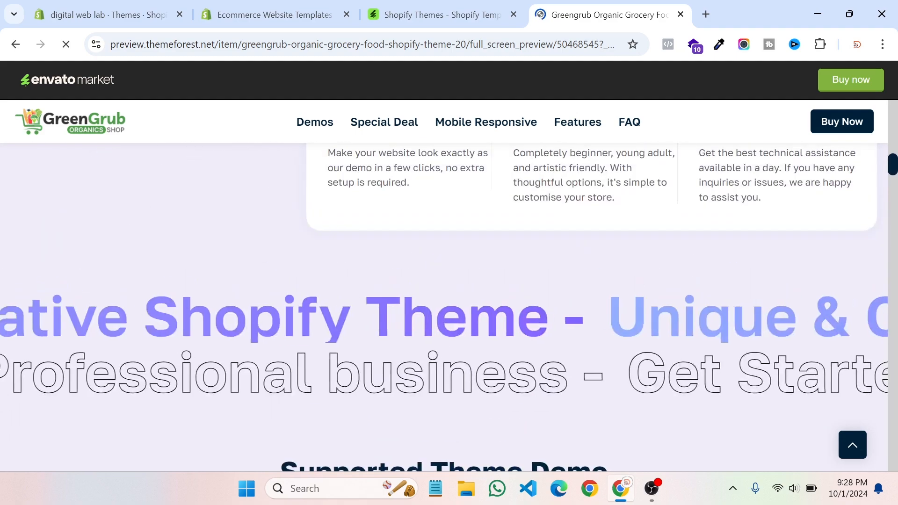
{"action": "scroll", "coordinate": [428, 283], "scroll_direction": "down", "scroll_amount": 4}
{"action": "scroll", "coordinate": [428, 283], "scroll_direction": "down", "scroll_amount": 6}
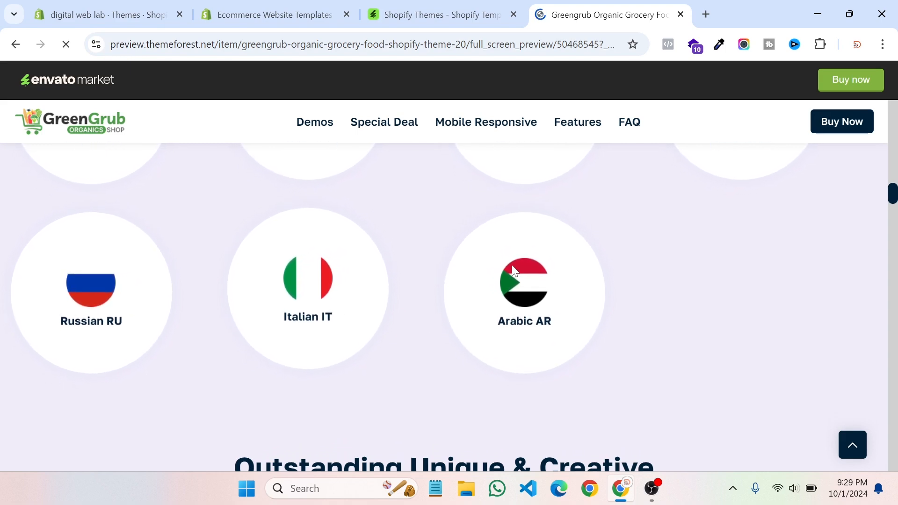
{"action": "scroll", "coordinate": [430, 330], "scroll_direction": "up", "scroll_amount": 6}
{"action": "scroll", "coordinate": [434, 330], "scroll_direction": "up", "scroll_amount": 15}
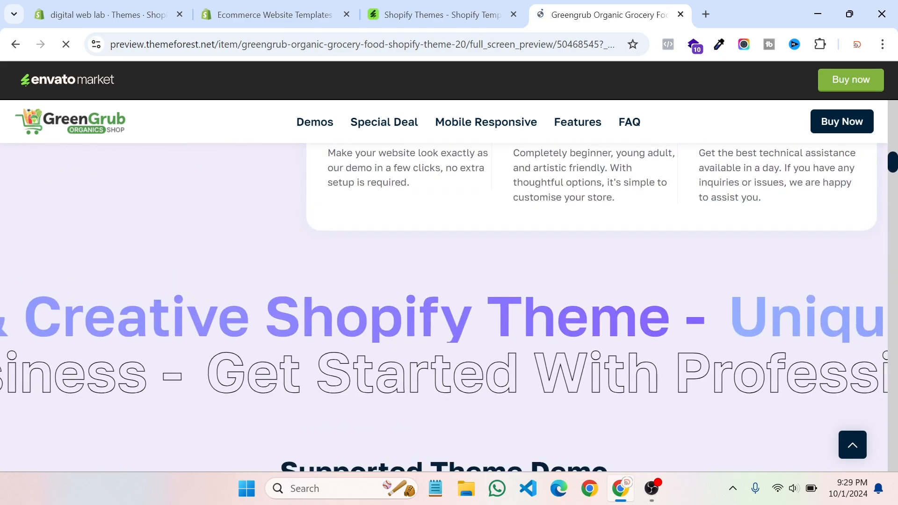
{"action": "scroll", "coordinate": [428, 326], "scroll_direction": "up", "scroll_amount": 3}
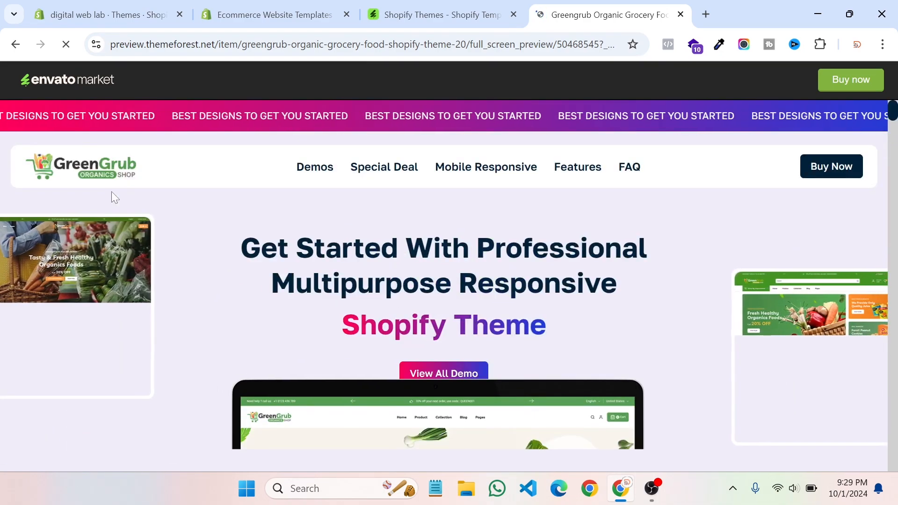
{"action": "scroll", "coordinate": [439, 296], "scroll_direction": "down", "scroll_amount": 10}
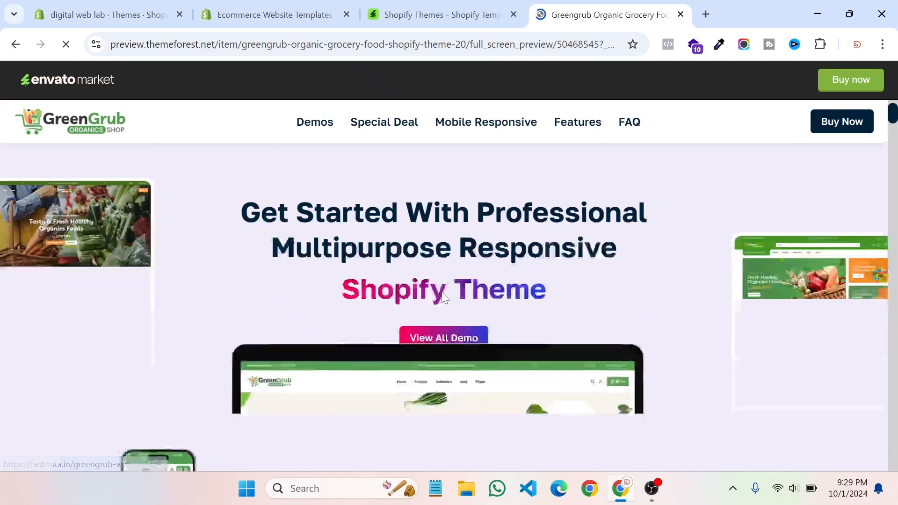
{"action": "scroll", "coordinate": [439, 293], "scroll_direction": "down", "scroll_amount": 15}
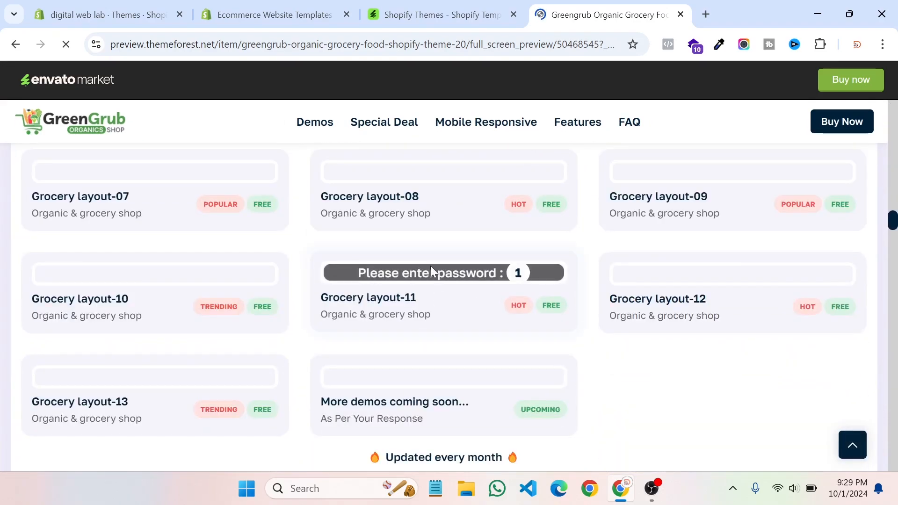
Step: Close the Greengrub preview and open the live preview of the Ecomus - Ultimate Shopify OS 2.0 Theme
{"action": "left_click", "coordinate": [680, 14]}
{"action": "scroll", "coordinate": [411, 281], "scroll_direction": "up", "scroll_amount": 9}
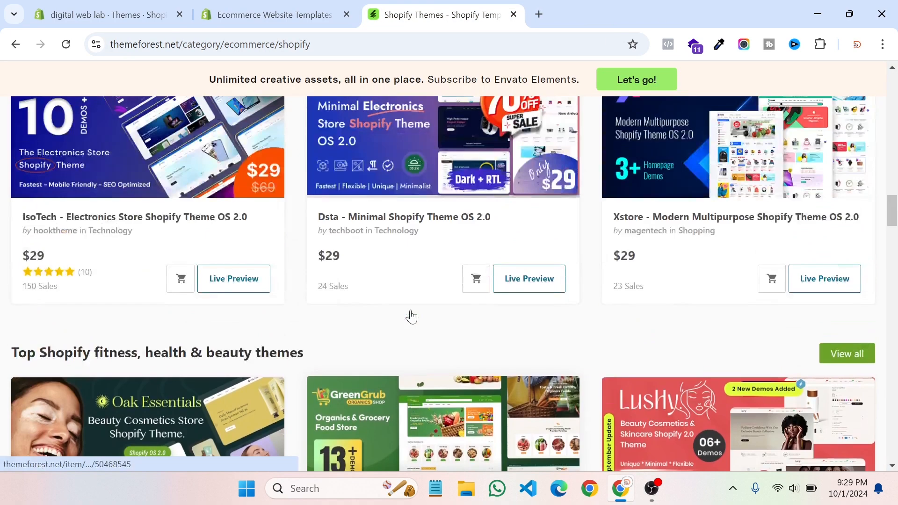
{"action": "scroll", "coordinate": [392, 321], "scroll_direction": "up", "scroll_amount": 3}
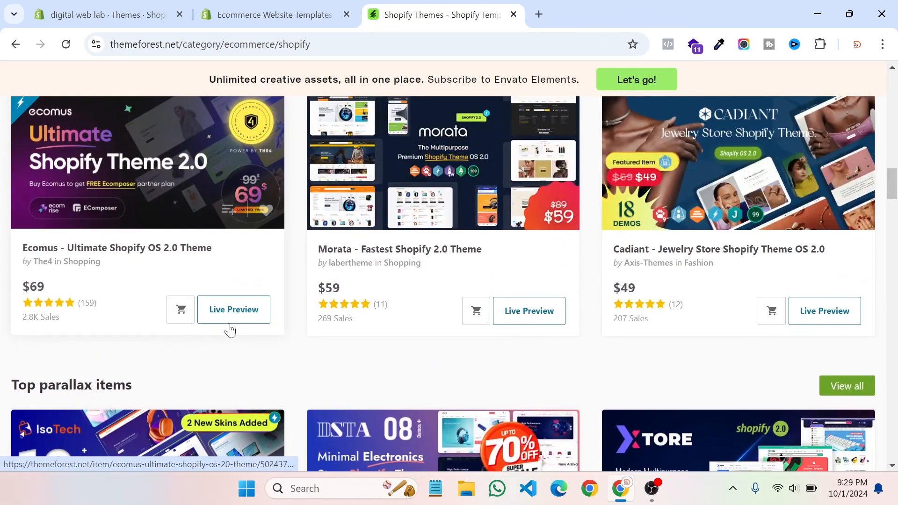
{"action": "left_click", "coordinate": [229, 312]}
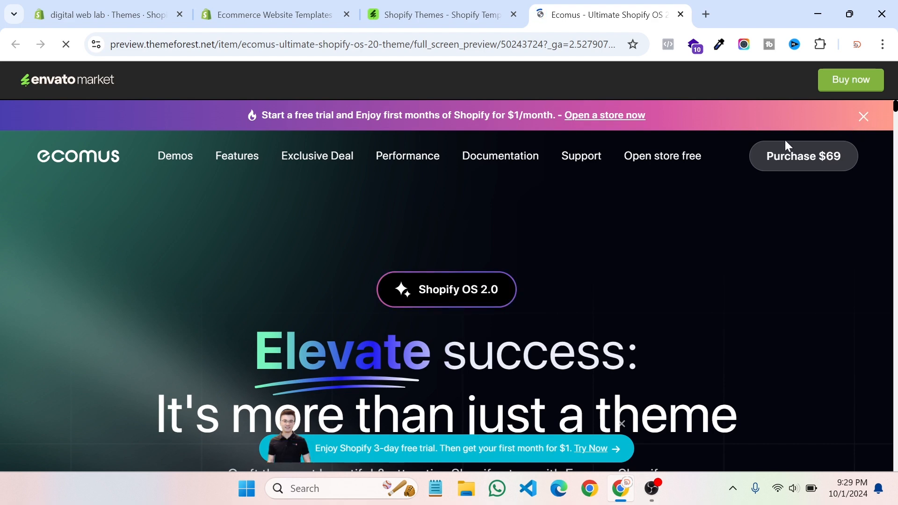
Step: Examine the Ecomus preview page, including its sample storefront, selling points and demo categories
{"action": "scroll", "coordinate": [562, 245], "scroll_direction": "down", "scroll_amount": 6}
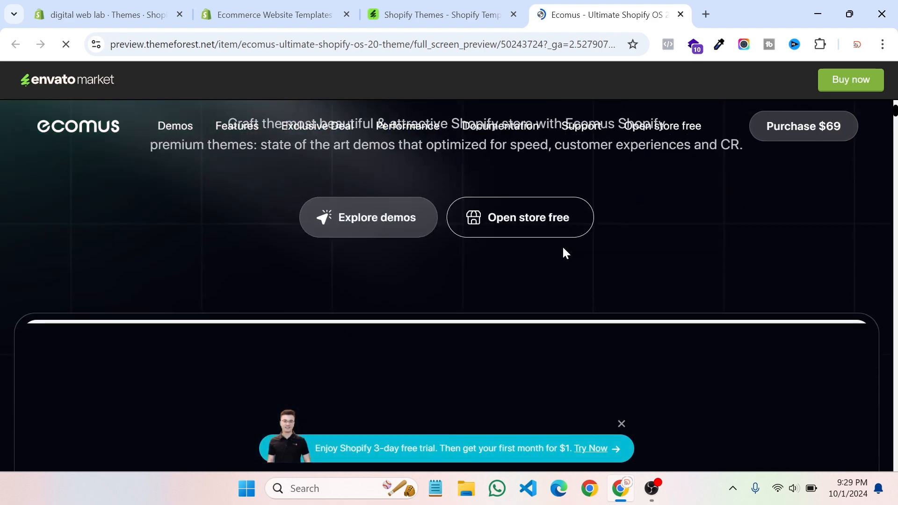
{"action": "scroll", "coordinate": [561, 253], "scroll_direction": "down", "scroll_amount": 3}
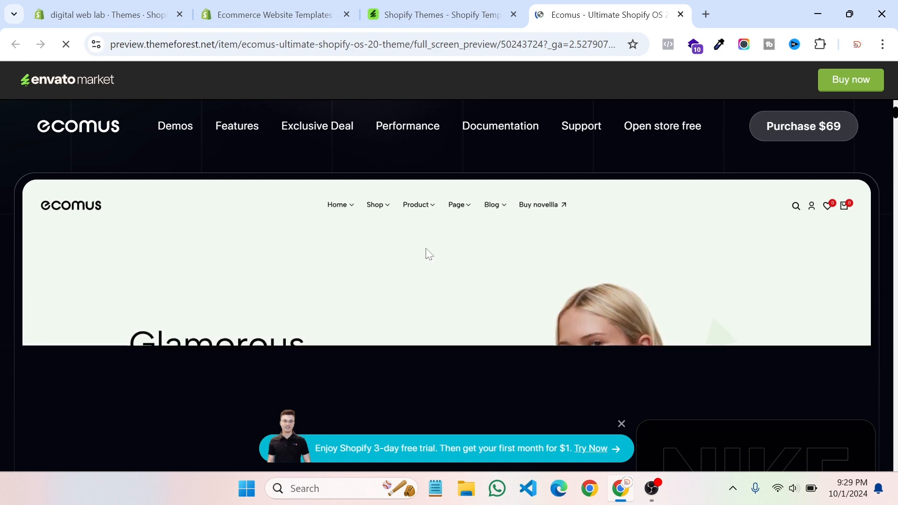
{"action": "scroll", "coordinate": [426, 254], "scroll_direction": "down", "scroll_amount": 5}
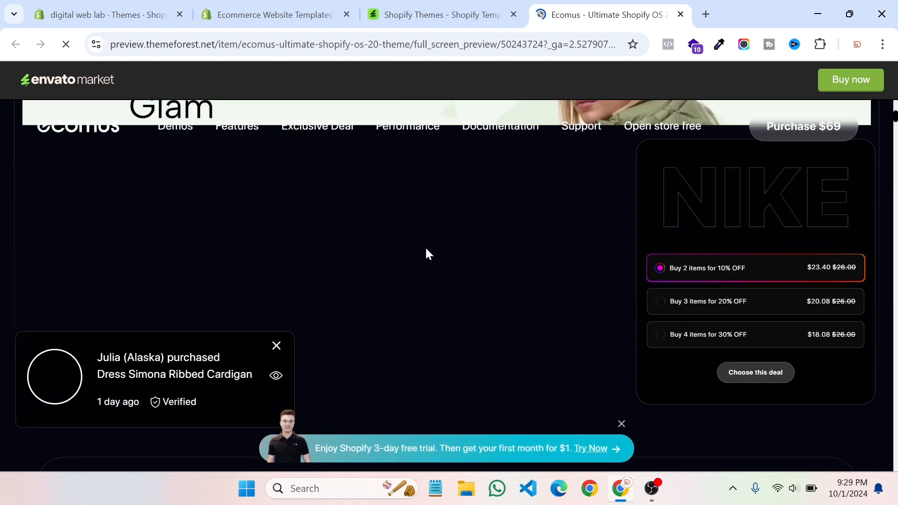
{"action": "scroll", "coordinate": [426, 248], "scroll_direction": "up", "scroll_amount": 4}
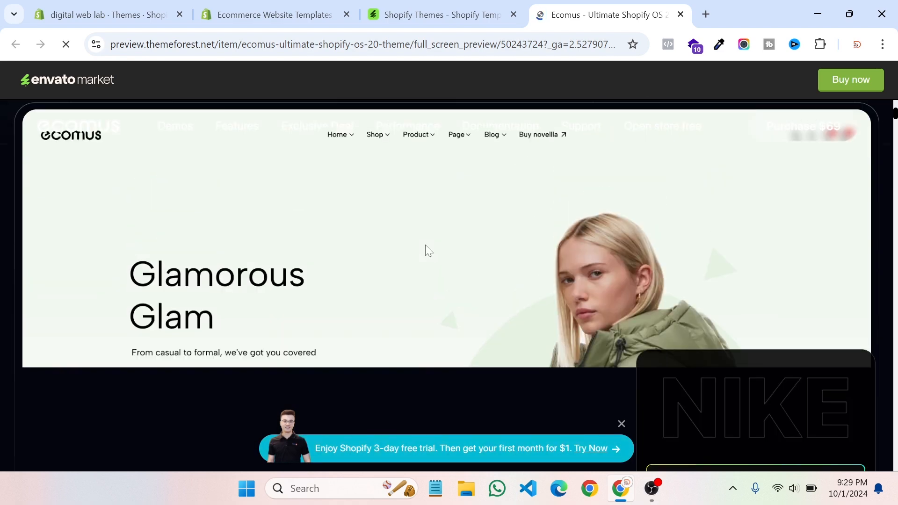
{"action": "scroll", "coordinate": [426, 244], "scroll_direction": "up", "scroll_amount": 3}
{"action": "scroll", "coordinate": [426, 245], "scroll_direction": "down", "scroll_amount": 3}
{"action": "scroll", "coordinate": [370, 303], "scroll_direction": "down", "scroll_amount": 6}
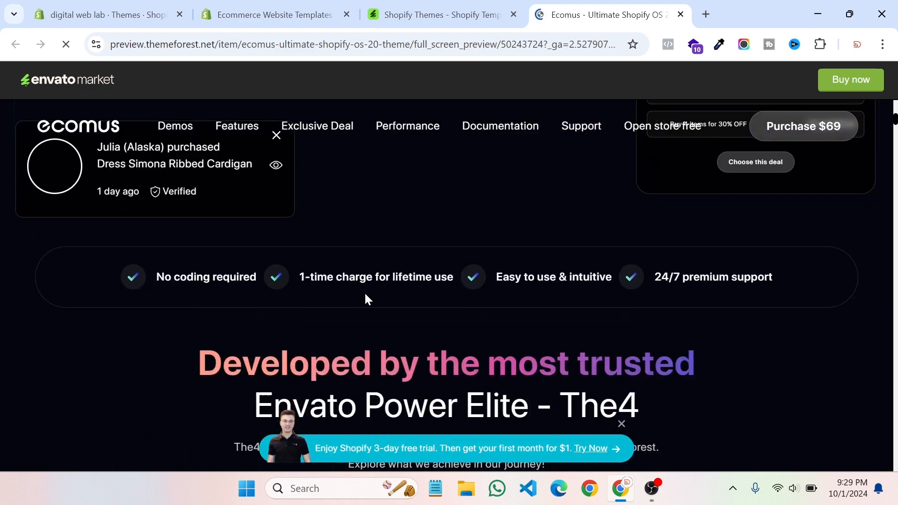
{"action": "scroll", "coordinate": [366, 294], "scroll_direction": "down", "scroll_amount": 15}
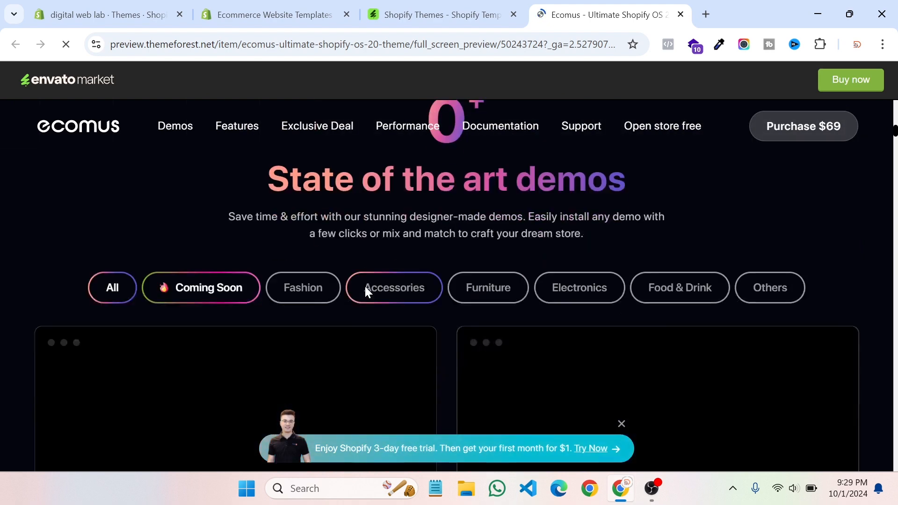
{"action": "scroll", "coordinate": [366, 290], "scroll_direction": "down", "scroll_amount": 6}
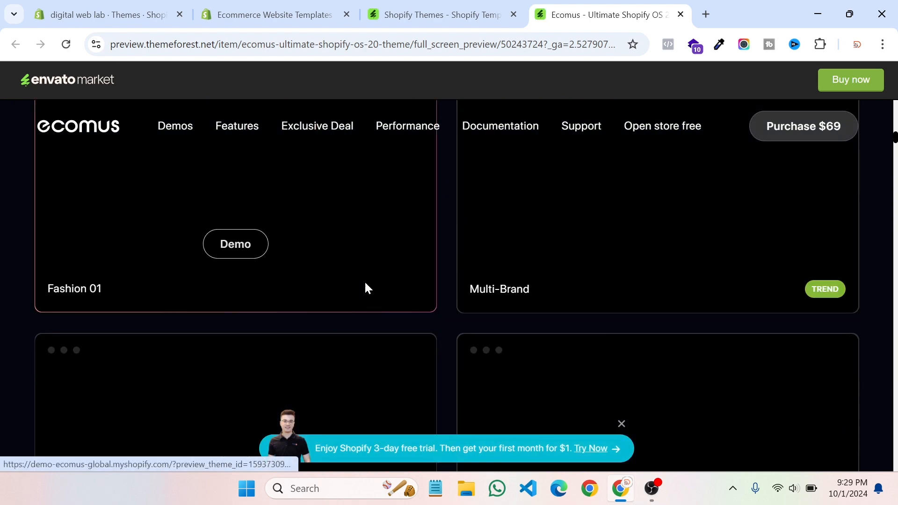
{"action": "scroll", "coordinate": [365, 288], "scroll_direction": "down", "scroll_amount": 4}
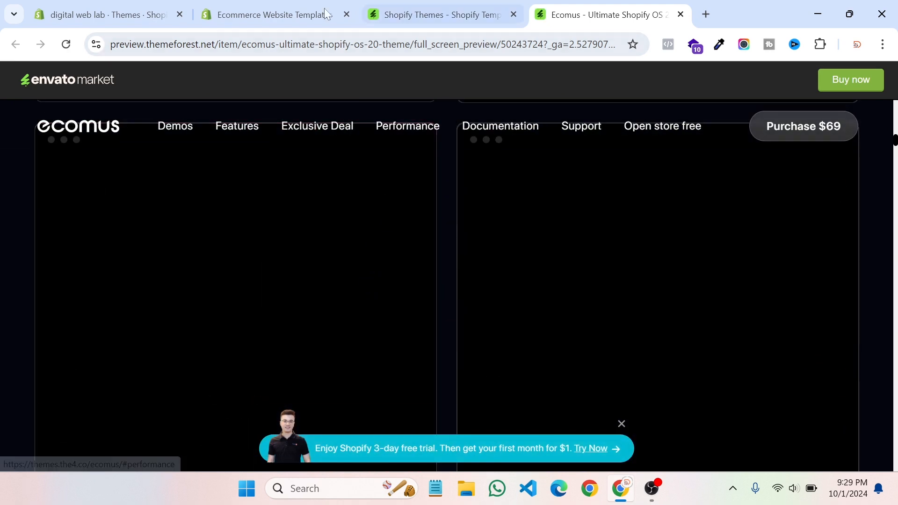
{"action": "scroll", "coordinate": [348, 269], "scroll_direction": "up", "scroll_amount": 5}
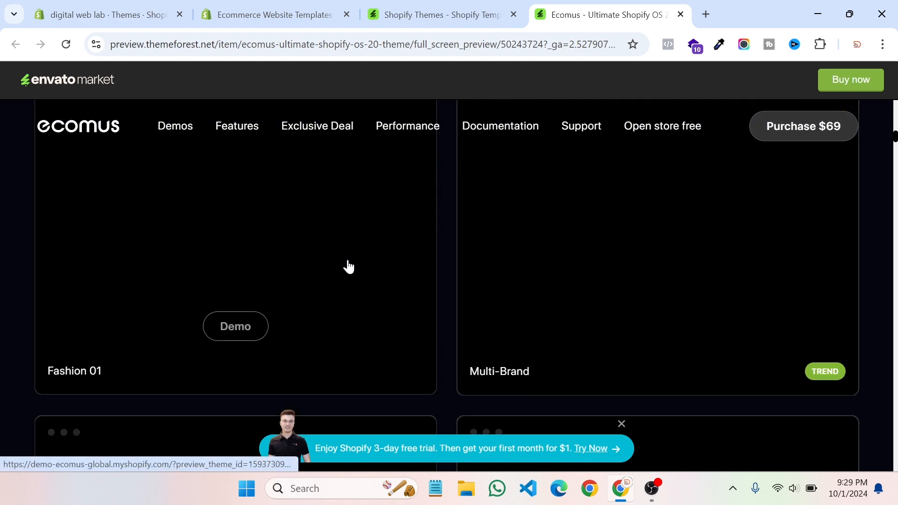
Step: Return to the Shopify Theme Store listing and open the Prestige theme's page
{"action": "left_click", "coordinate": [327, 14]}
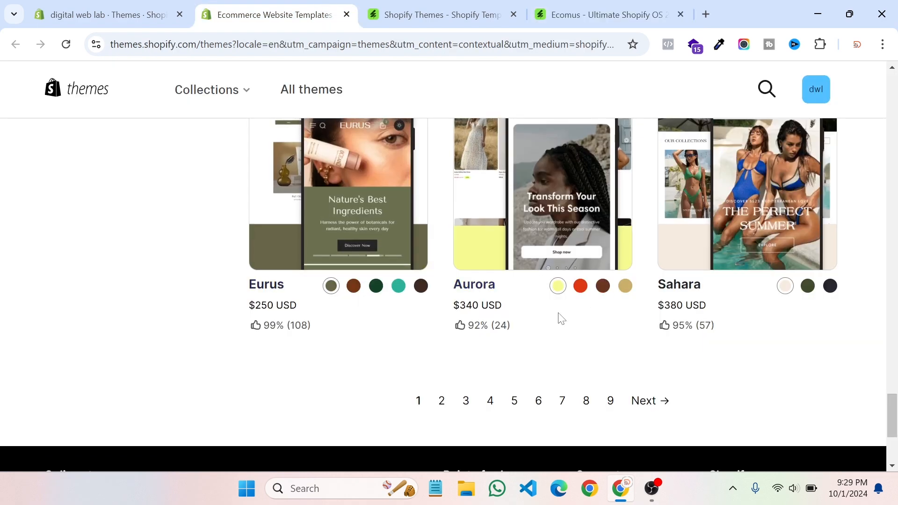
{"action": "scroll", "coordinate": [559, 304], "scroll_direction": "up", "scroll_amount": 5}
{"action": "scroll", "coordinate": [560, 304], "scroll_direction": "up", "scroll_amount": 5}
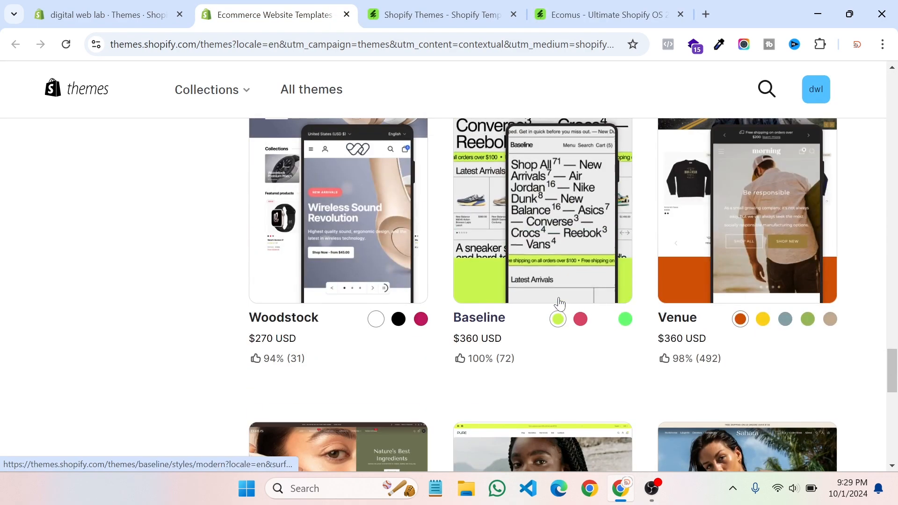
{"action": "scroll", "coordinate": [618, 262], "scroll_direction": "up", "scroll_amount": 10}
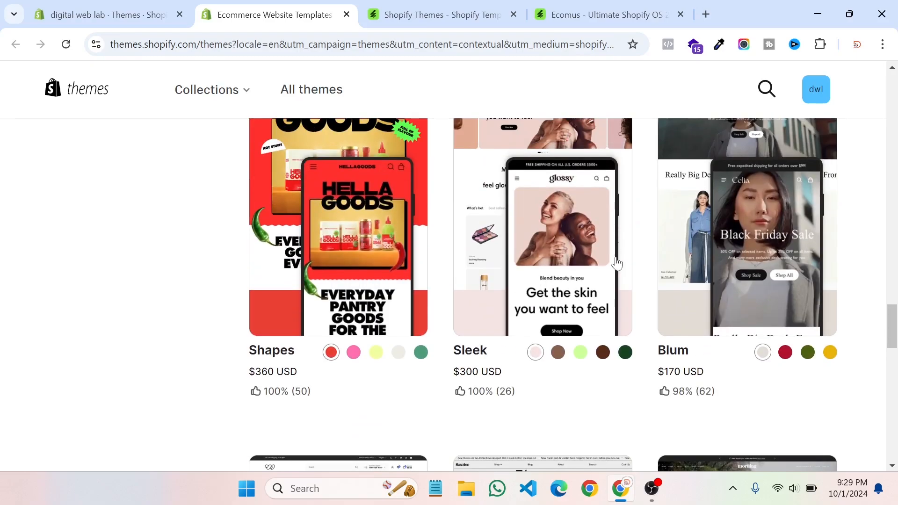
{"action": "scroll", "coordinate": [608, 263], "scroll_direction": "up", "scroll_amount": 10}
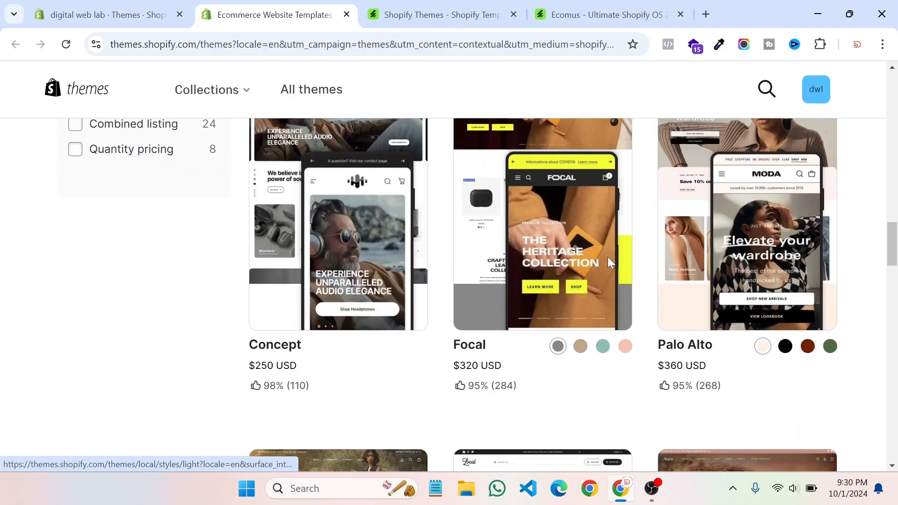
{"action": "scroll", "coordinate": [609, 263], "scroll_direction": "up", "scroll_amount": 8}
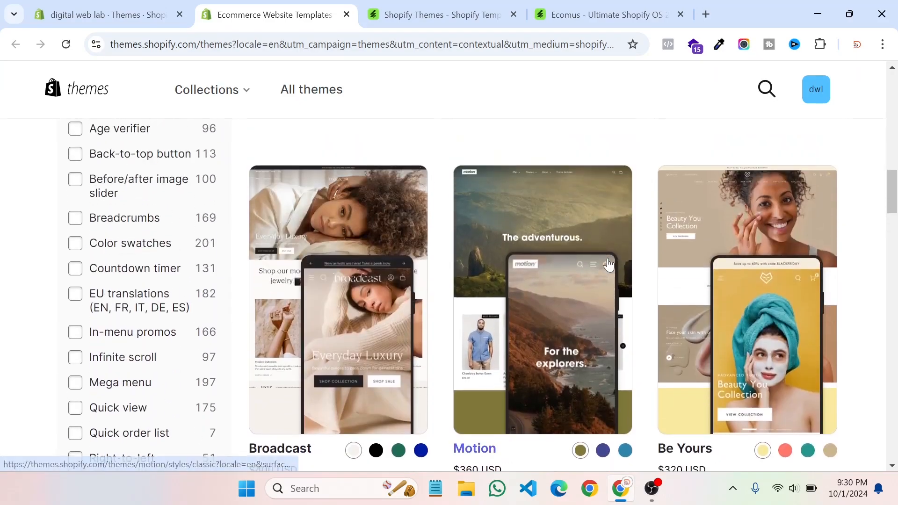
{"action": "scroll", "coordinate": [608, 265], "scroll_direction": "up", "scroll_amount": 6}
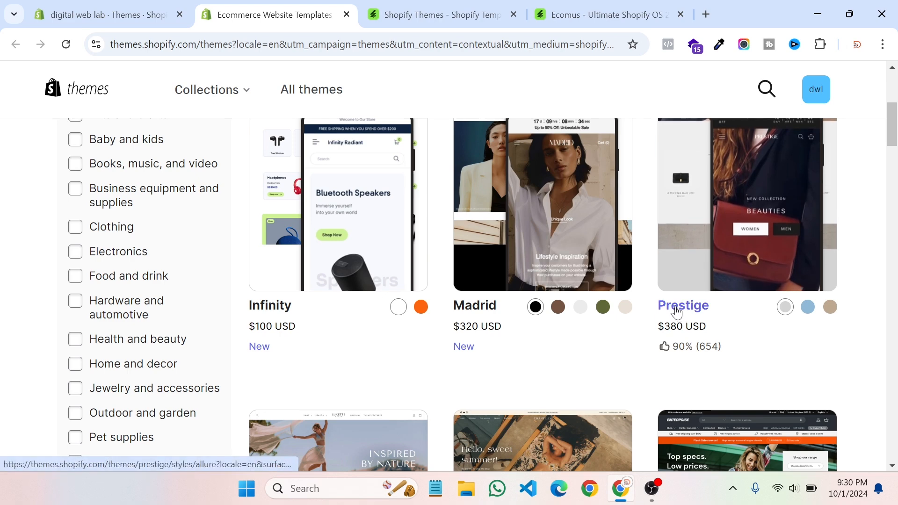
{"action": "scroll", "coordinate": [677, 311], "scroll_direction": "up", "scroll_amount": 1}
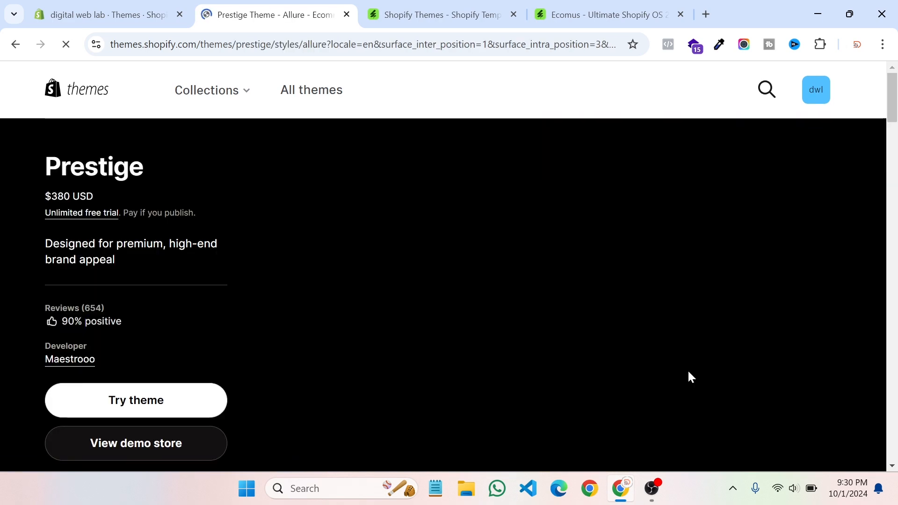
Step: Open the Prestige theme's demo store in the Allure style and look through its home page
{"action": "left_click", "coordinate": [148, 450]}
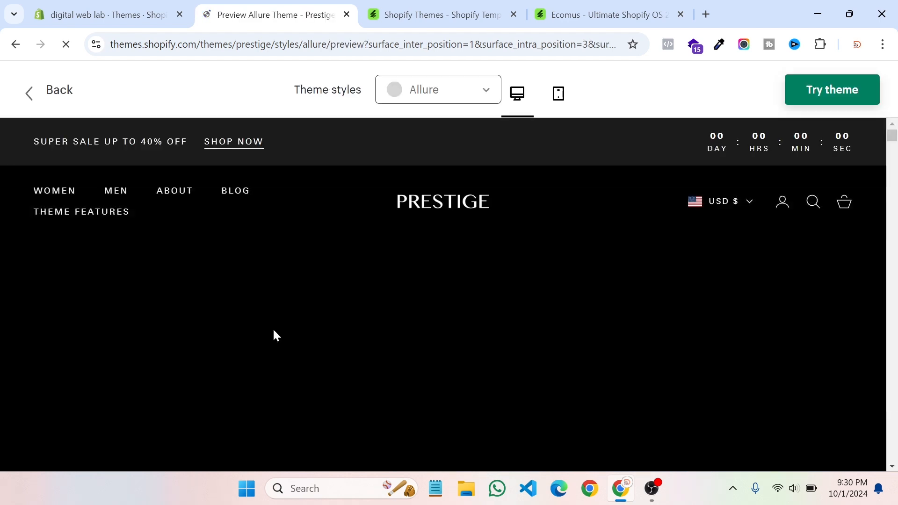
{"action": "scroll", "coordinate": [455, 297], "scroll_direction": "down", "scroll_amount": 2}
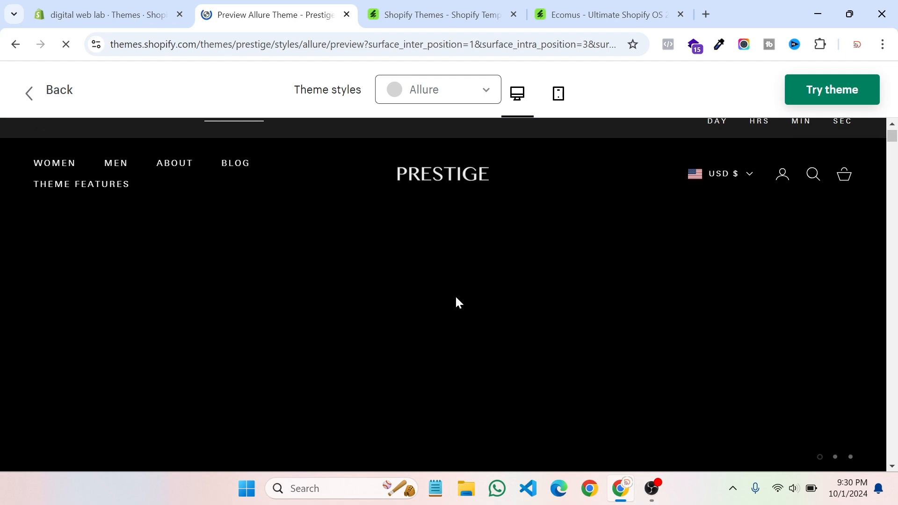
{"action": "scroll", "coordinate": [456, 299], "scroll_direction": "up", "scroll_amount": 1}
{"action": "scroll", "coordinate": [548, 310], "scroll_direction": "down", "scroll_amount": 5}
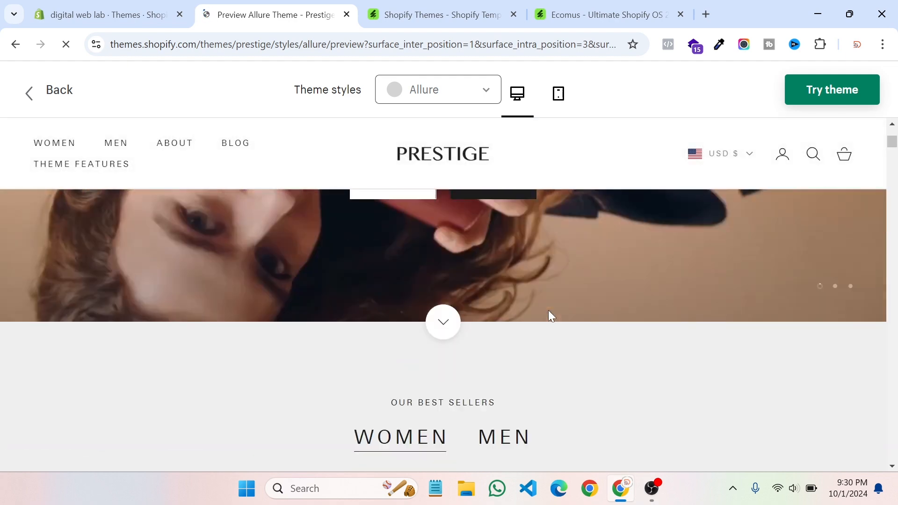
Step: Dismiss the newsletter signup and examine the Allure demo's home page sections from the best sellers down to the footer
{"action": "left_click", "coordinate": [844, 244]}
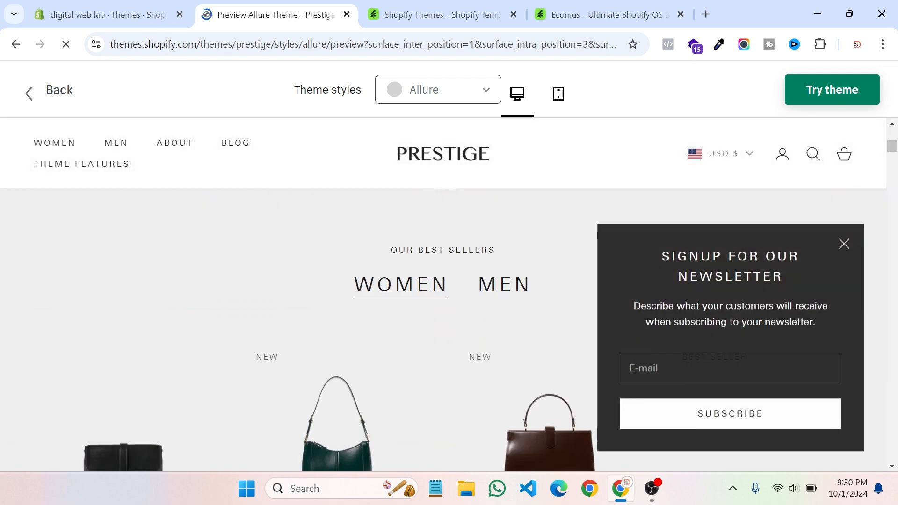
{"action": "scroll", "coordinate": [594, 323], "scroll_direction": "down", "scroll_amount": 5}
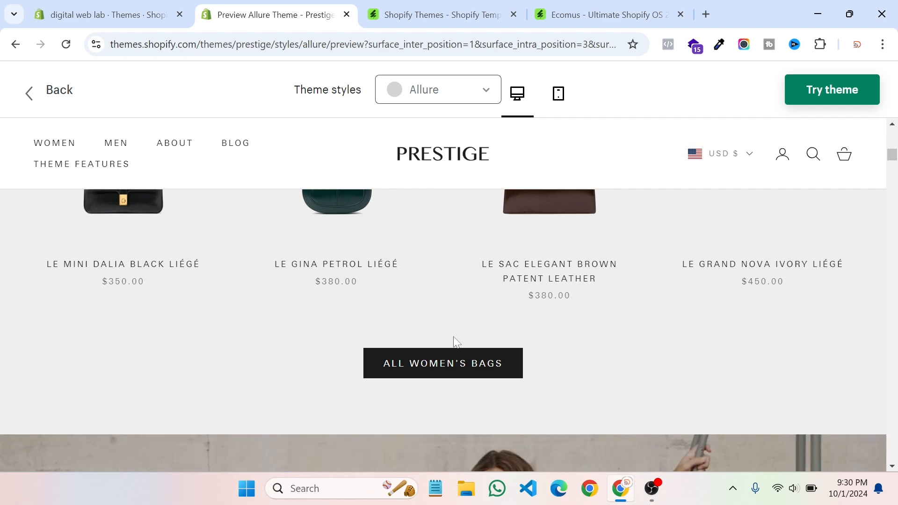
{"action": "scroll", "coordinate": [453, 336], "scroll_direction": "down", "scroll_amount": 10}
{"action": "scroll", "coordinate": [453, 336], "scroll_direction": "down", "scroll_amount": 4}
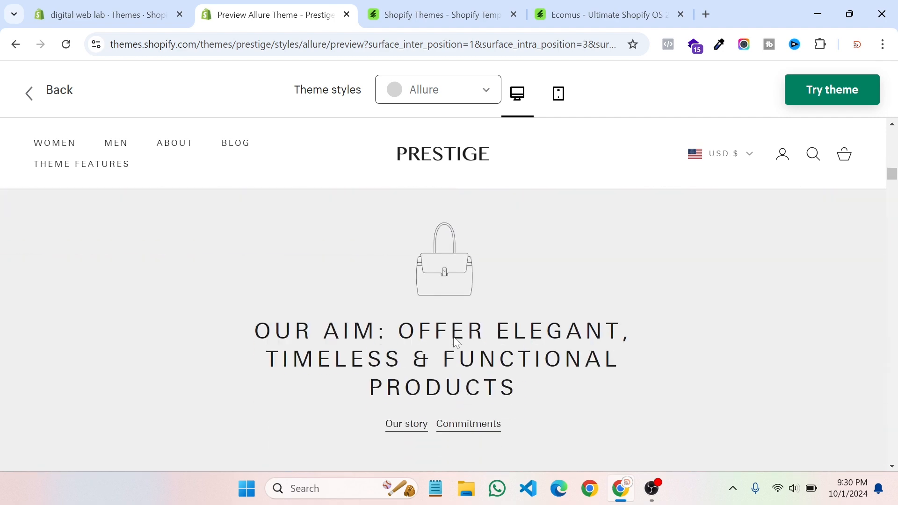
{"action": "scroll", "coordinate": [454, 334], "scroll_direction": "down", "scroll_amount": 3}
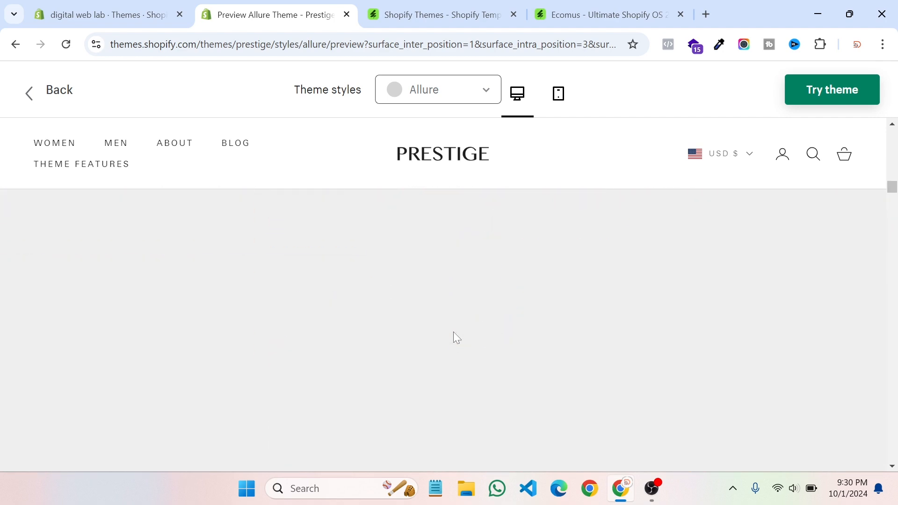
{"action": "scroll", "coordinate": [453, 332], "scroll_direction": "down", "scroll_amount": 5}
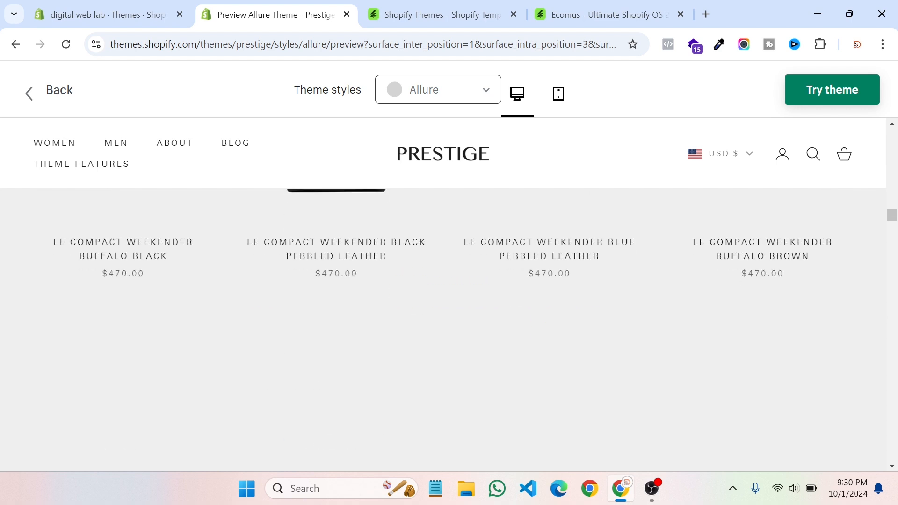
{"action": "scroll", "coordinate": [449, 327], "scroll_direction": "up", "scroll_amount": 4}
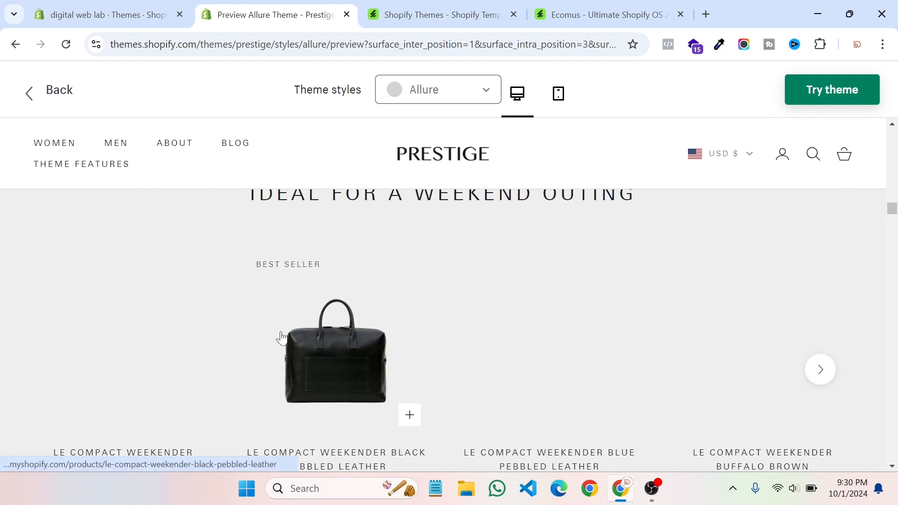
{"action": "scroll", "coordinate": [559, 354], "scroll_direction": "down", "scroll_amount": 5}
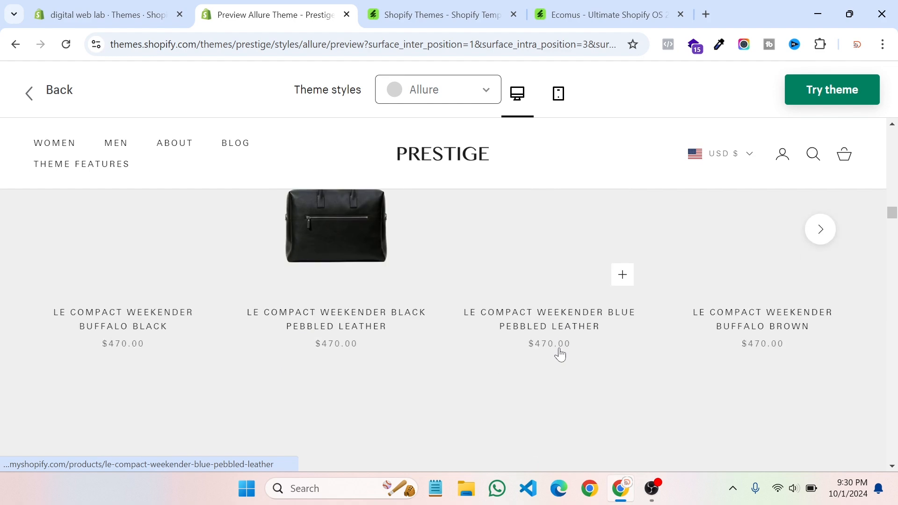
{"action": "scroll", "coordinate": [560, 354], "scroll_direction": "down", "scroll_amount": 10}
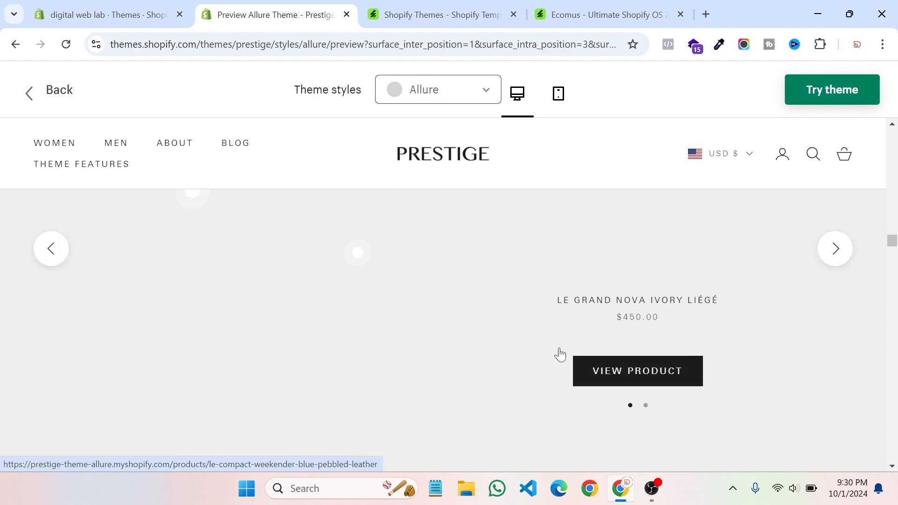
{"action": "scroll", "coordinate": [560, 354], "scroll_direction": "down", "scroll_amount": 10}
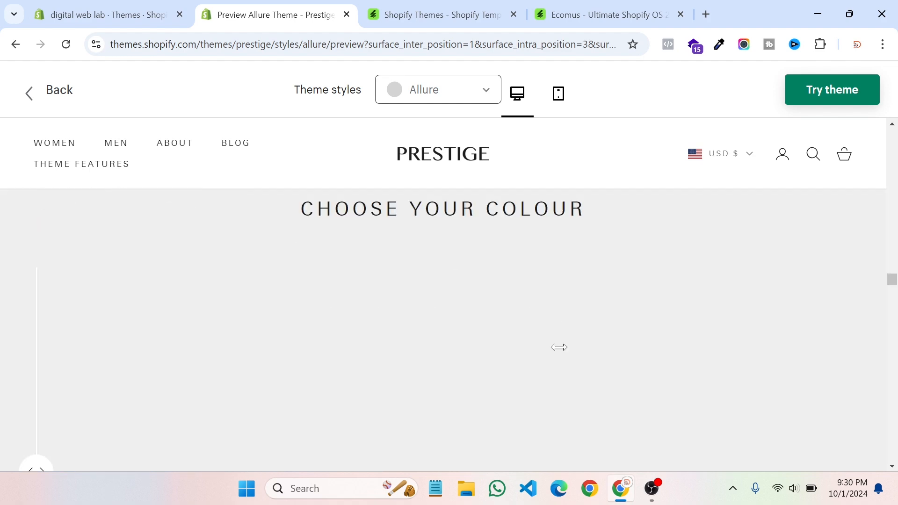
{"action": "scroll", "coordinate": [560, 347], "scroll_direction": "down", "scroll_amount": 3}
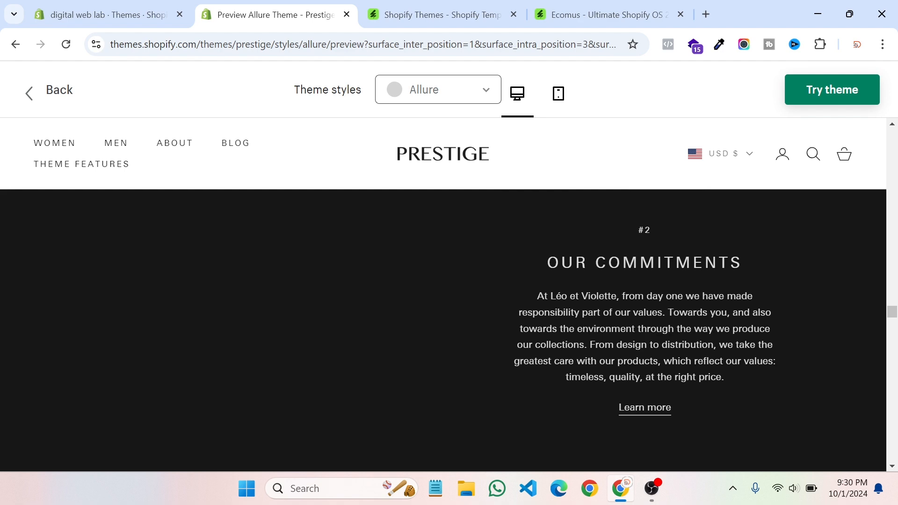
{"action": "scroll", "coordinate": [560, 347], "scroll_direction": "down", "scroll_amount": 3}
{"action": "scroll", "coordinate": [559, 347], "scroll_direction": "down", "scroll_amount": 10}
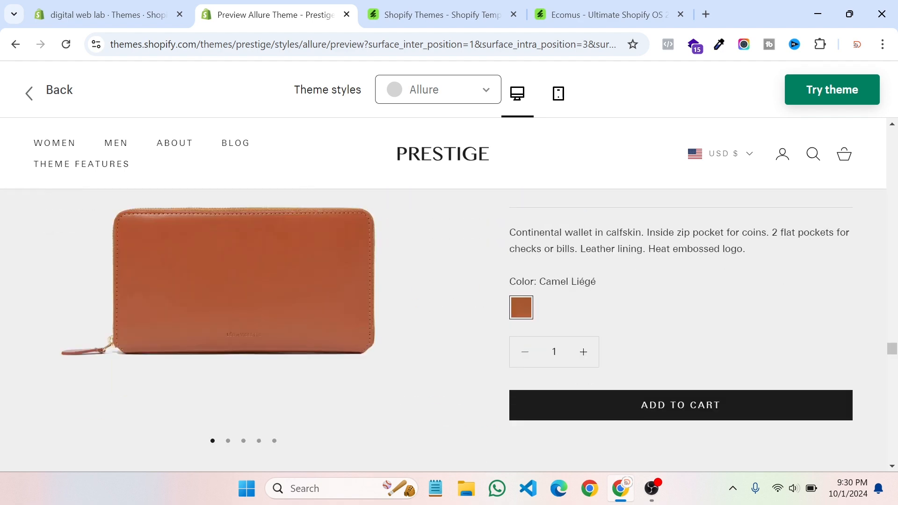
{"action": "scroll", "coordinate": [562, 351], "scroll_direction": "down", "scroll_amount": 10}
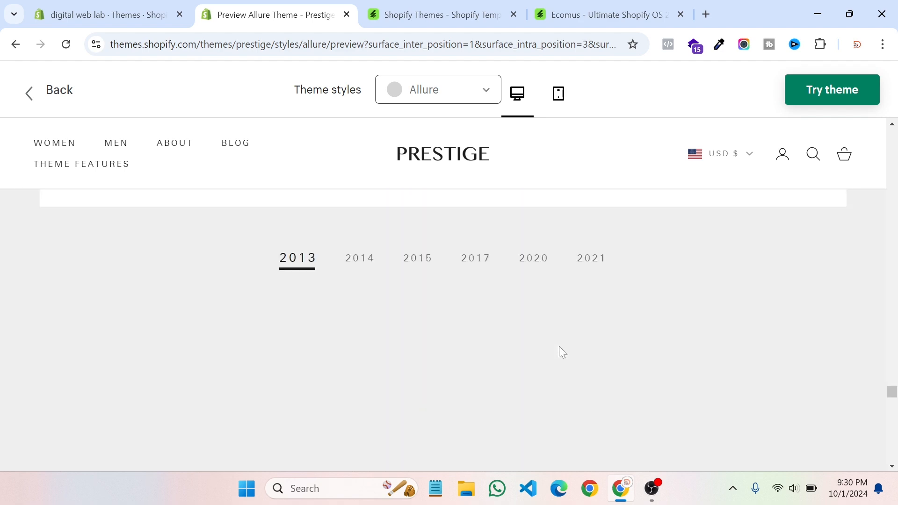
{"action": "scroll", "coordinate": [559, 346], "scroll_direction": "down", "scroll_amount": 10}
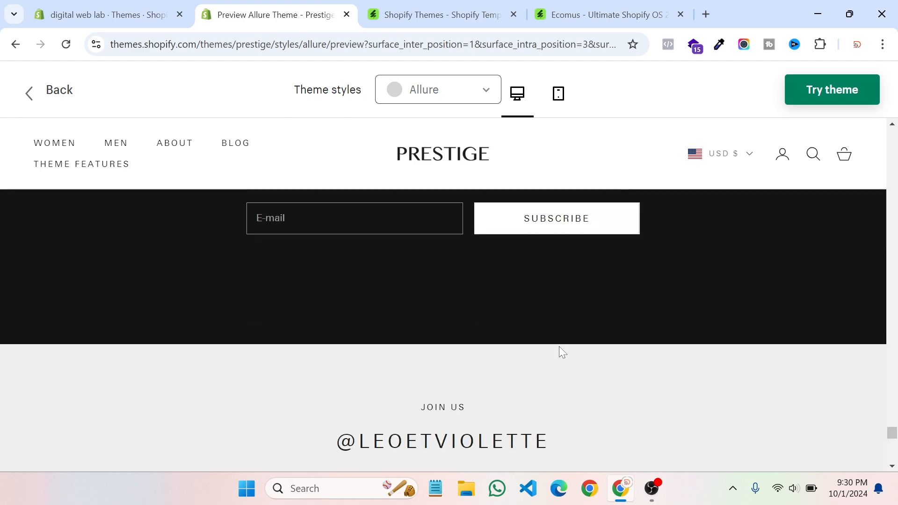
{"action": "scroll", "coordinate": [560, 346], "scroll_direction": "down", "scroll_amount": 5}
Step: Review the Allure home page again from the footer up to the hero banner and the best-selling women's bags
{"action": "scroll", "coordinate": [560, 346], "scroll_direction": "up", "scroll_amount": 8}
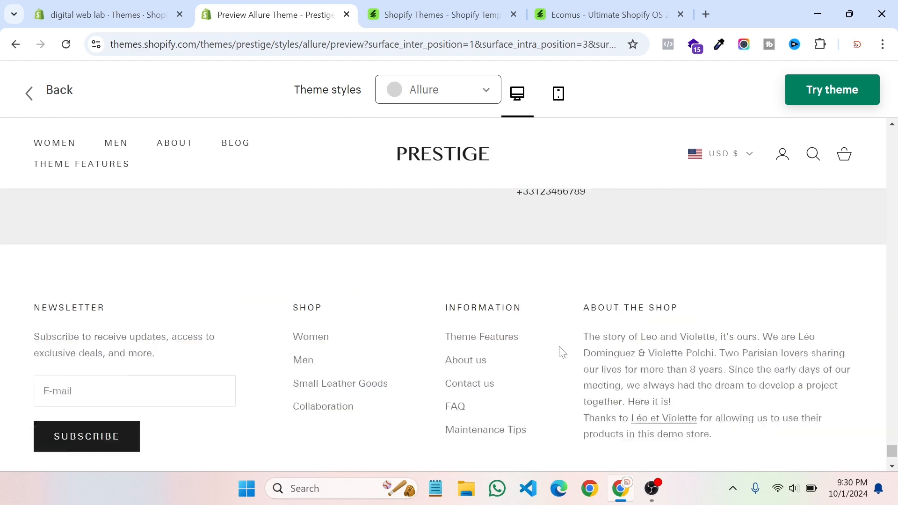
{"action": "scroll", "coordinate": [559, 346], "scroll_direction": "up", "scroll_amount": 8}
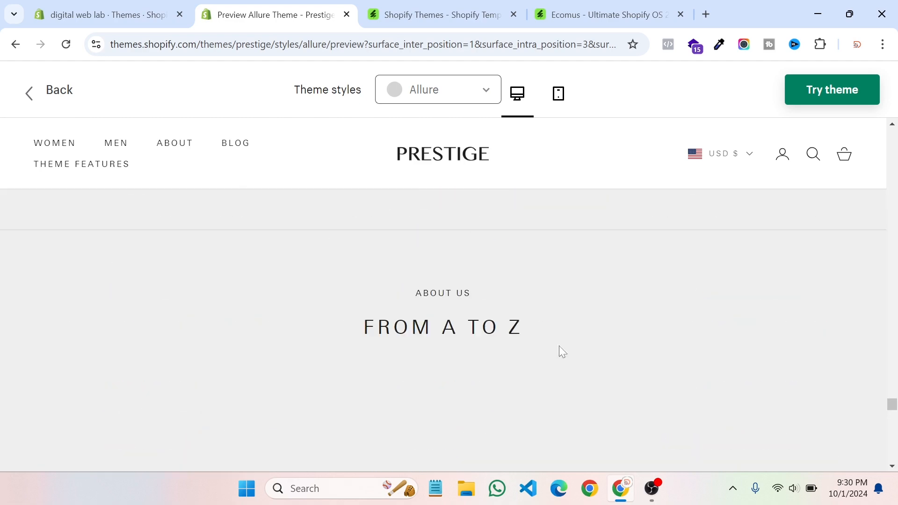
{"action": "scroll", "coordinate": [560, 346], "scroll_direction": "up", "scroll_amount": 10}
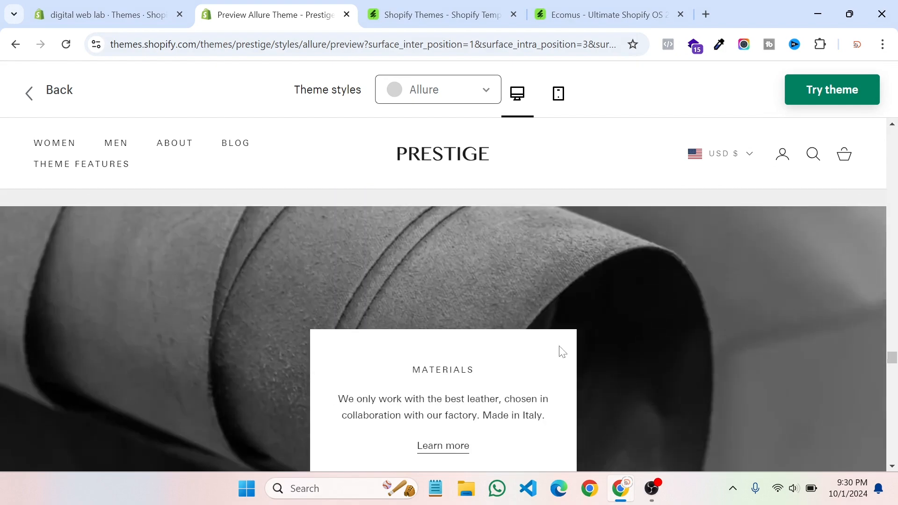
{"action": "scroll", "coordinate": [559, 346], "scroll_direction": "up", "scroll_amount": 10}
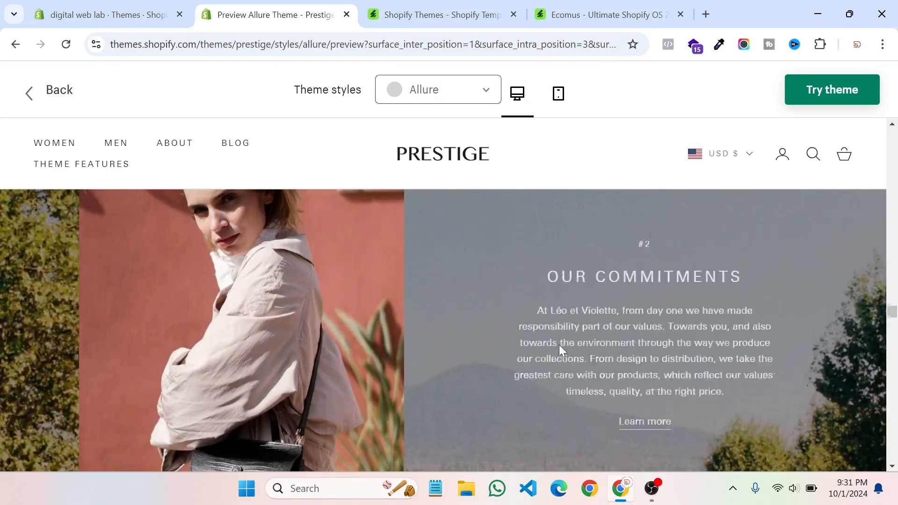
{"action": "scroll", "coordinate": [560, 346], "scroll_direction": "up", "scroll_amount": 10}
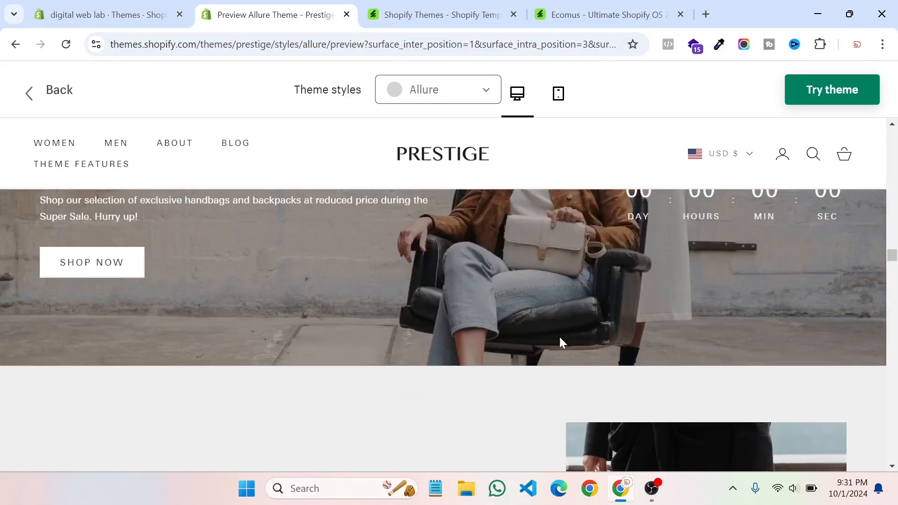
{"action": "scroll", "coordinate": [560, 337], "scroll_direction": "up", "scroll_amount": 10}
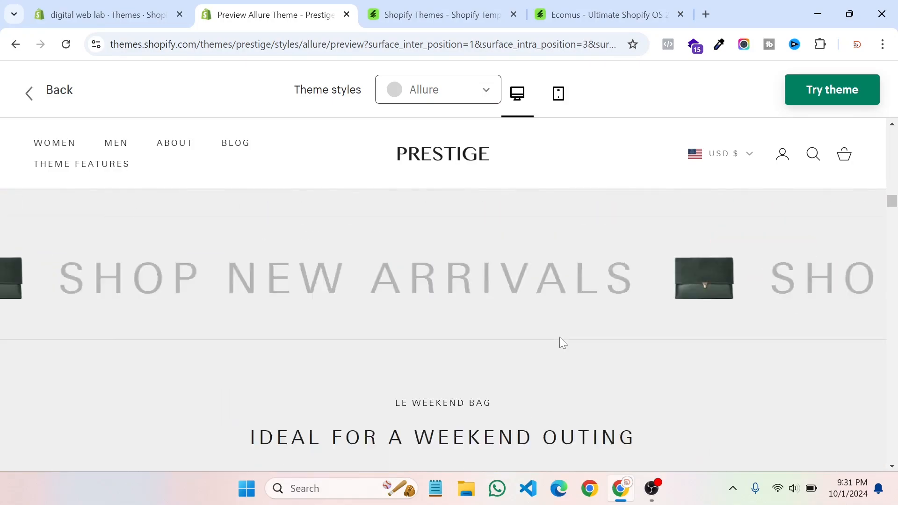
{"action": "scroll", "coordinate": [560, 336], "scroll_direction": "up", "scroll_amount": 10}
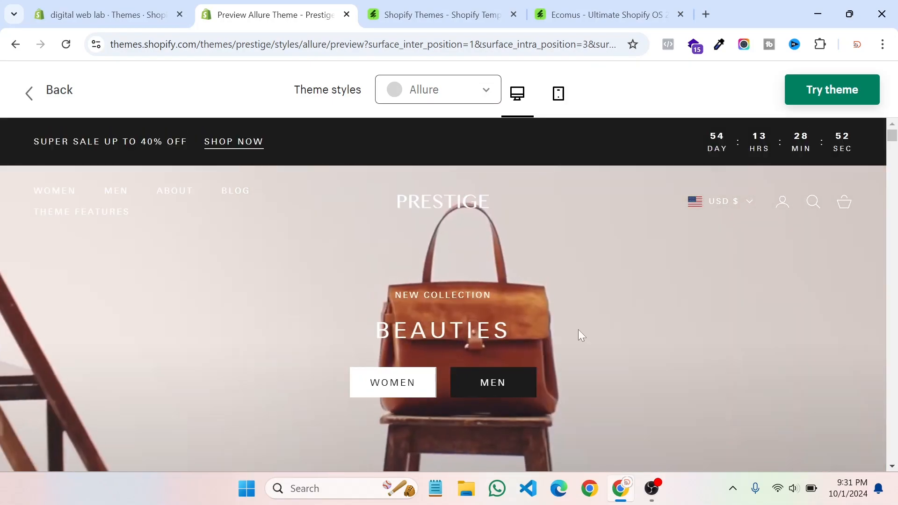
{"action": "scroll", "coordinate": [580, 331], "scroll_direction": "down", "scroll_amount": 5}
{"action": "scroll", "coordinate": [582, 332], "scroll_direction": "down", "scroll_amount": 5}
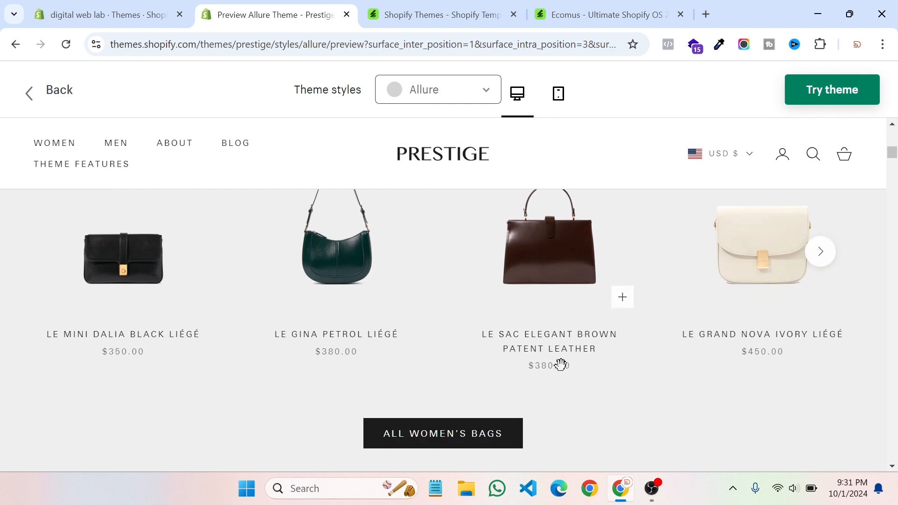
Step: Switch the demo store's currency to France (EUR €), dismiss the newsletter signup and check the product prices
{"action": "left_click", "coordinate": [746, 160]}
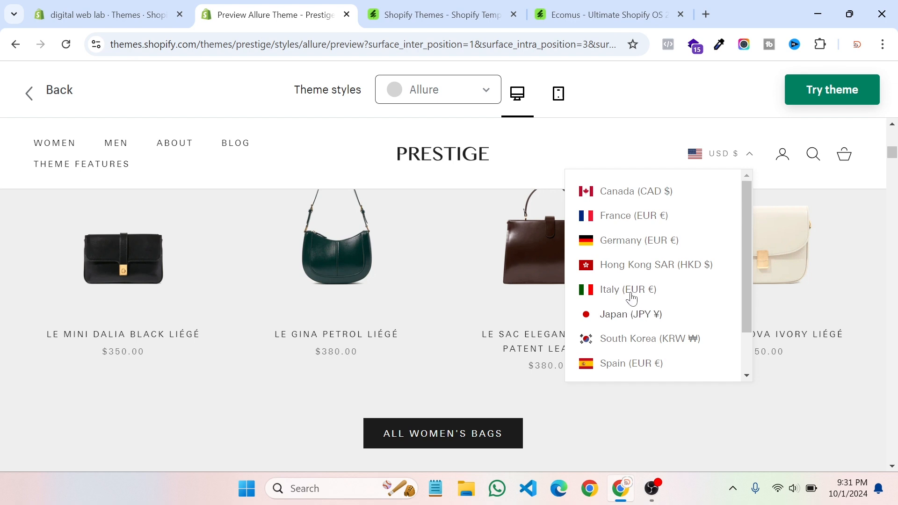
{"action": "scroll", "coordinate": [631, 298], "scroll_direction": "down", "scroll_amount": 2}
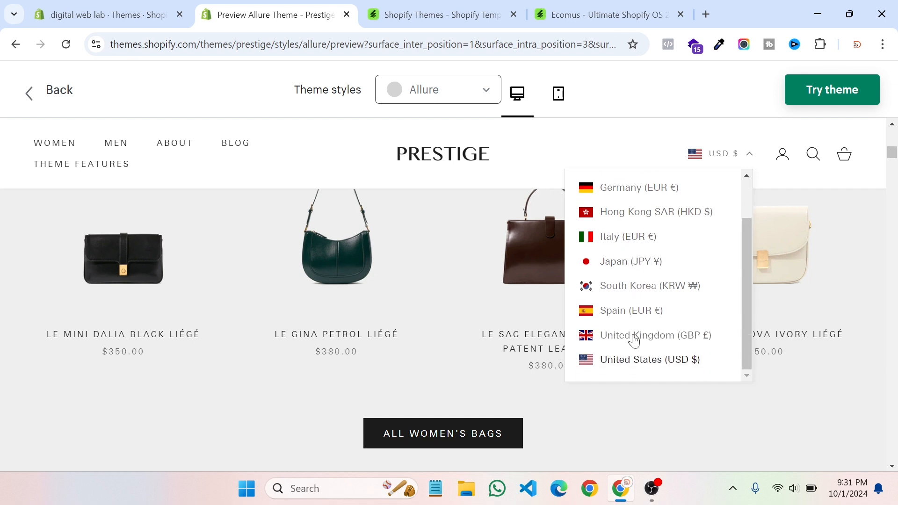
{"action": "scroll", "coordinate": [636, 287], "scroll_direction": "up", "scroll_amount": 2}
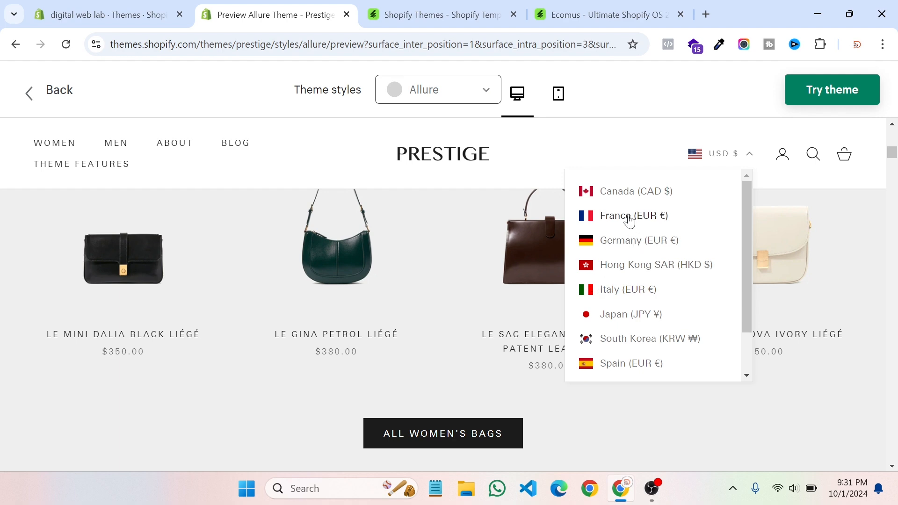
{"action": "left_click", "coordinate": [630, 217]}
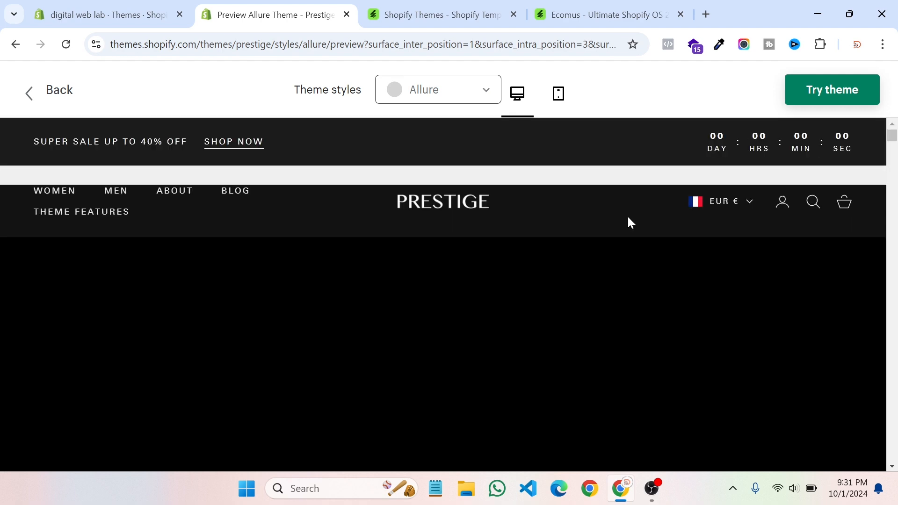
{"action": "scroll", "coordinate": [600, 279], "scroll_direction": "down", "scroll_amount": 10}
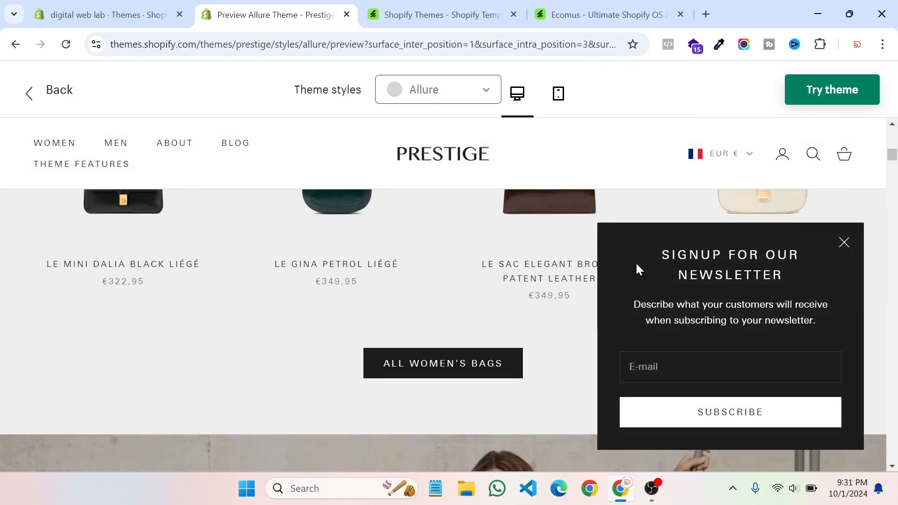
{"action": "left_click", "coordinate": [842, 242]}
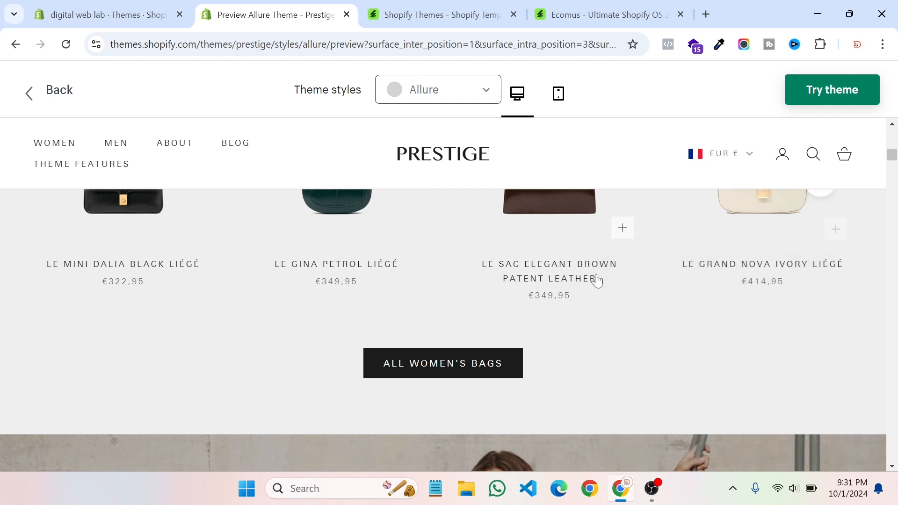
{"action": "scroll", "coordinate": [597, 281], "scroll_direction": "down", "scroll_amount": 3}
{"action": "scroll", "coordinate": [441, 281], "scroll_direction": "down", "scroll_amount": 8}
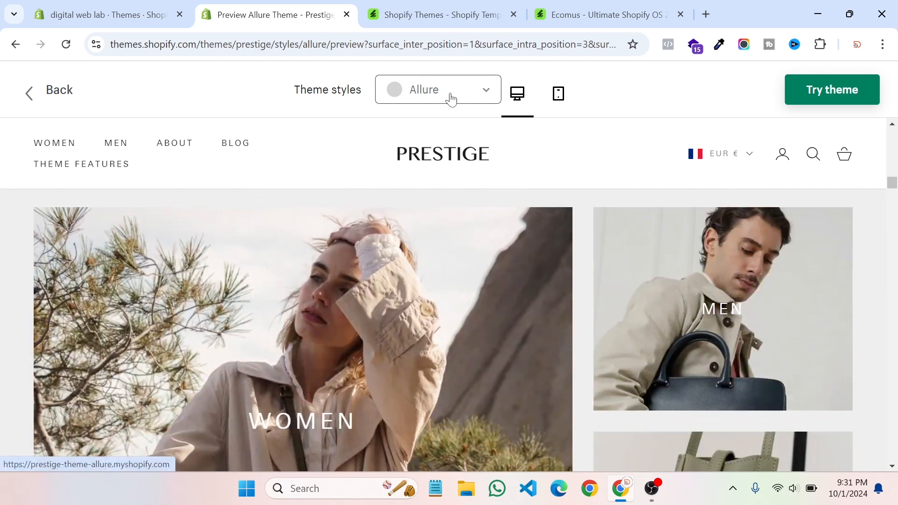
Step: Switch the Prestige preview to the Couture theme style and look through its dresses and collection banners
{"action": "left_click", "coordinate": [451, 96]}
{"action": "left_click", "coordinate": [449, 167]}
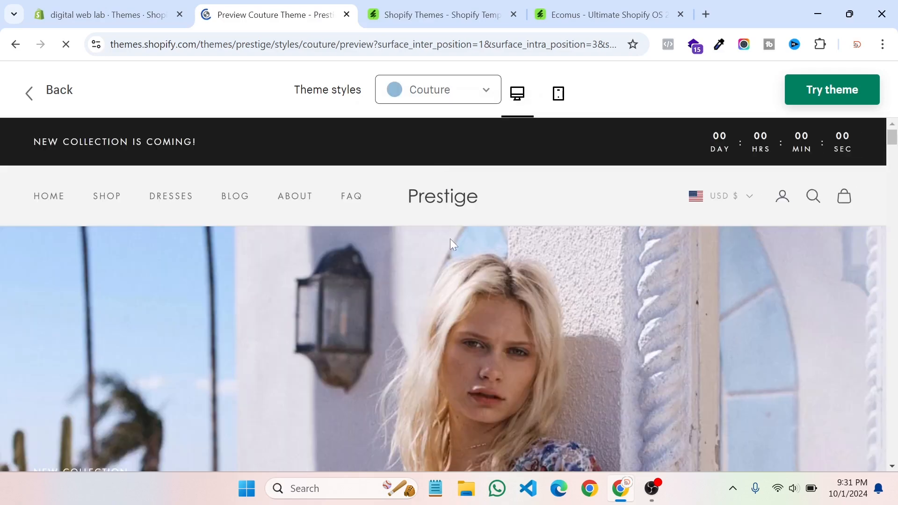
{"action": "scroll", "coordinate": [450, 238], "scroll_direction": "down", "scroll_amount": 10}
{"action": "scroll", "coordinate": [477, 277], "scroll_direction": "down", "scroll_amount": 4}
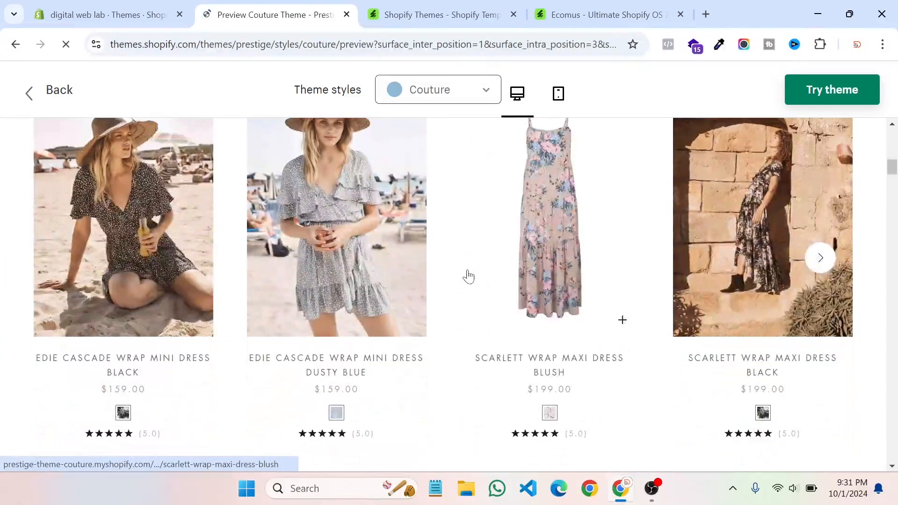
{"action": "scroll", "coordinate": [632, 378], "scroll_direction": "down", "scroll_amount": 8}
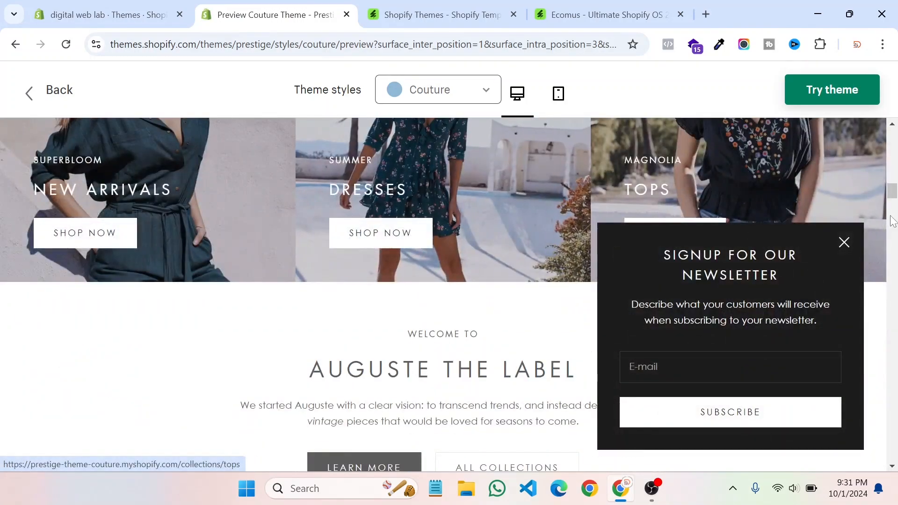
Step: Dismiss the newsletter signup and examine the Couture home page down to the press section, returning to the hero banner
{"action": "left_click", "coordinate": [844, 243]}
{"action": "scroll", "coordinate": [672, 283], "scroll_direction": "down", "scroll_amount": 6}
{"action": "scroll", "coordinate": [518, 285], "scroll_direction": "down", "scroll_amount": 10}
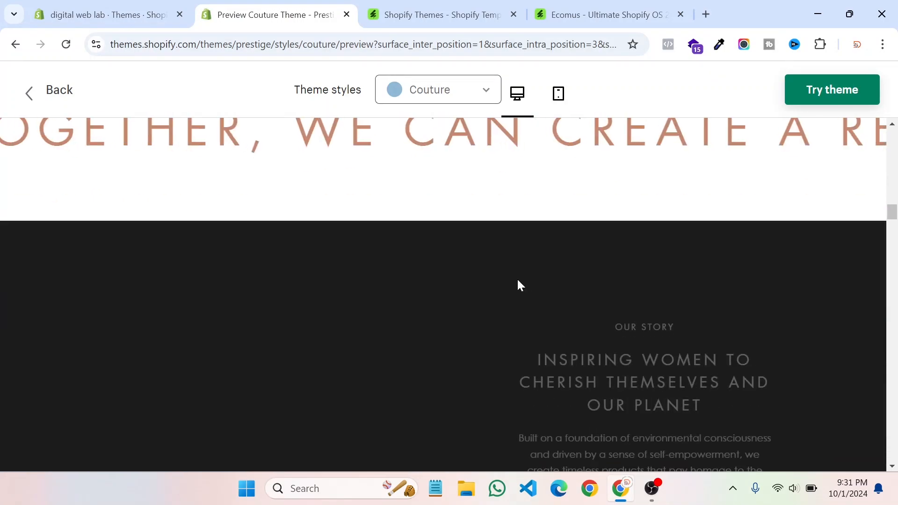
{"action": "scroll", "coordinate": [519, 281], "scroll_direction": "down", "scroll_amount": 9}
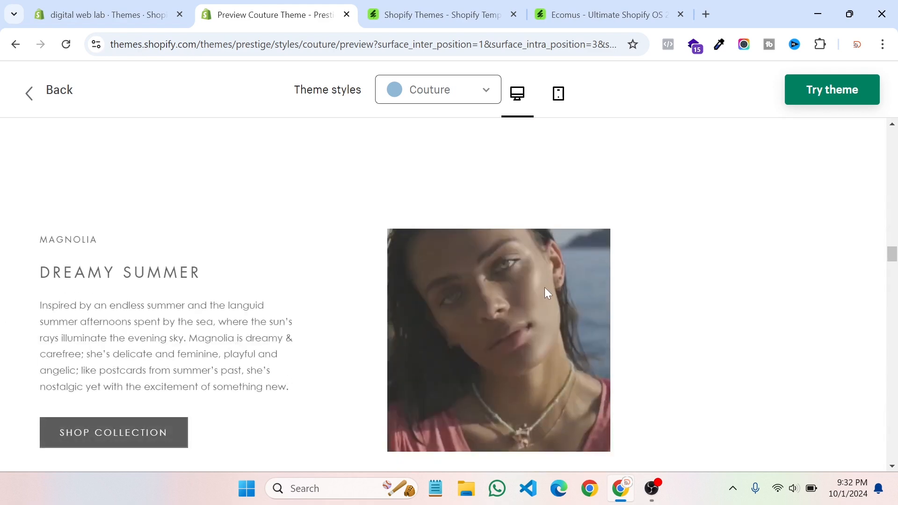
{"action": "scroll", "coordinate": [544, 287], "scroll_direction": "down", "scroll_amount": 13}
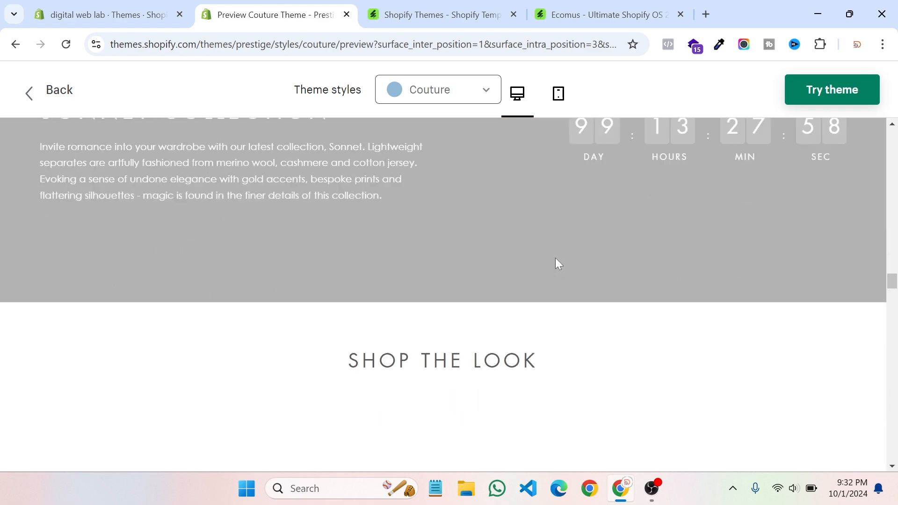
{"action": "scroll", "coordinate": [558, 264], "scroll_direction": "down", "scroll_amount": 10}
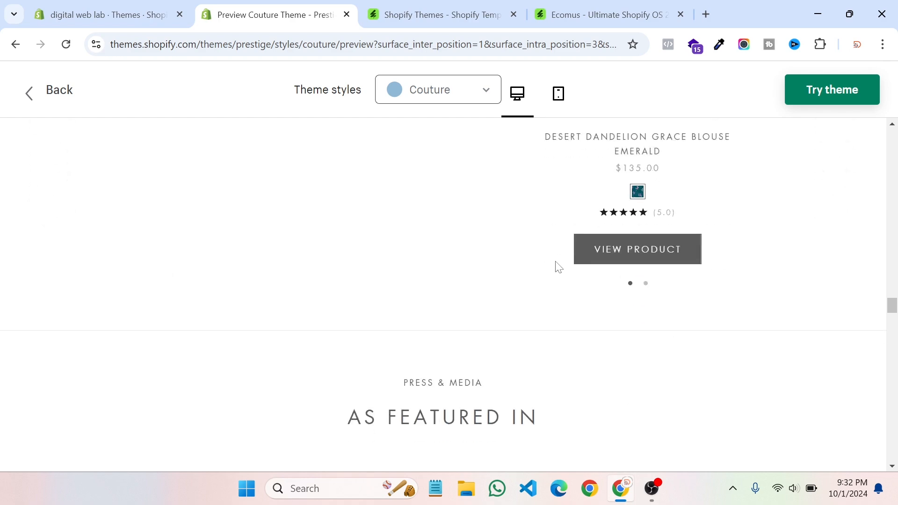
{"action": "scroll", "coordinate": [556, 266], "scroll_direction": "up", "scroll_amount": 18}
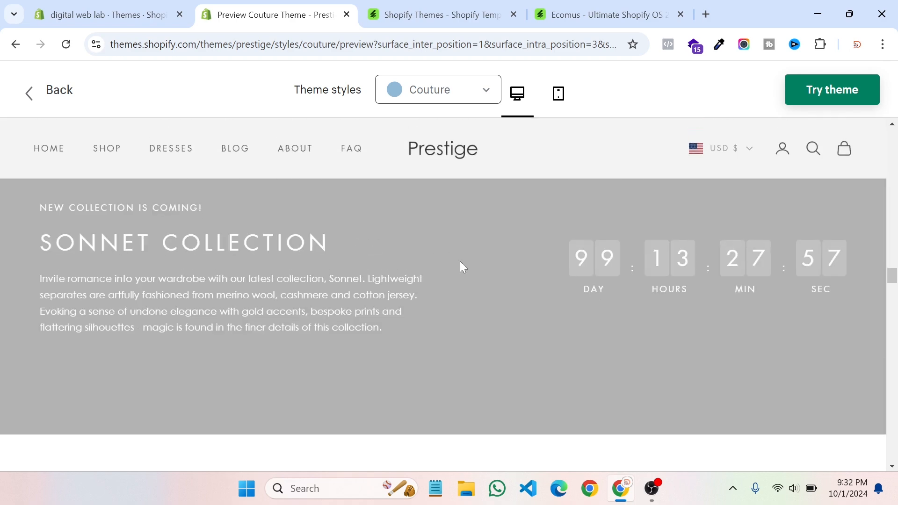
{"action": "scroll", "coordinate": [501, 260], "scroll_direction": "up", "scroll_amount": 10}
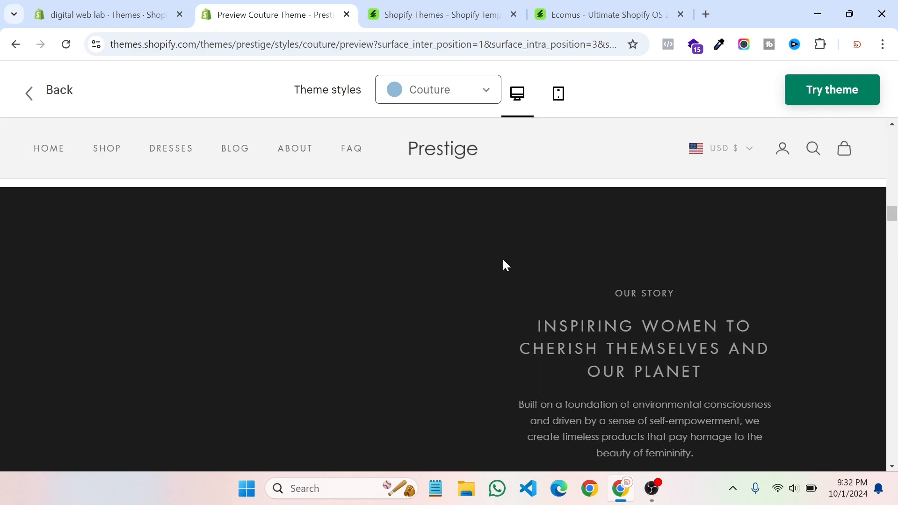
{"action": "scroll", "coordinate": [504, 264], "scroll_direction": "up", "scroll_amount": 20}
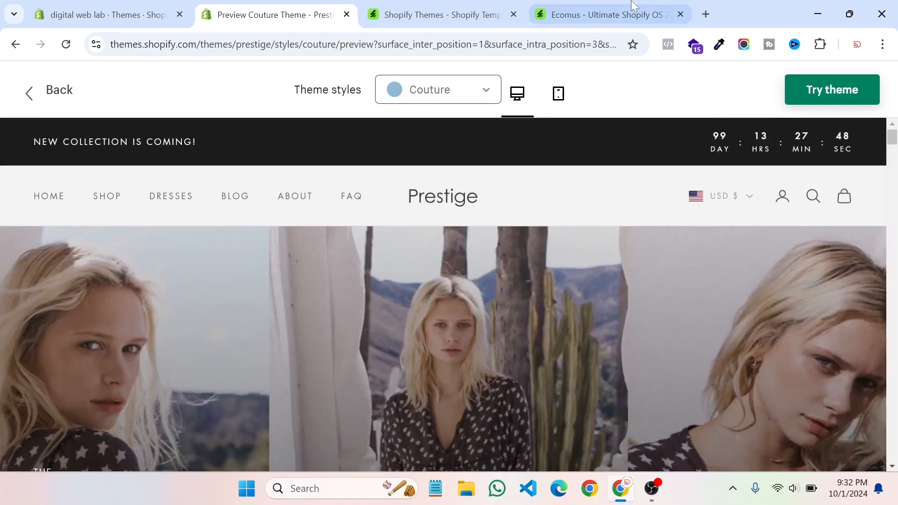
Step: Switch to the Ecomus theme preview and open its Fashion 01 live demo, entering the store password
{"action": "left_click", "coordinate": [603, 14]}
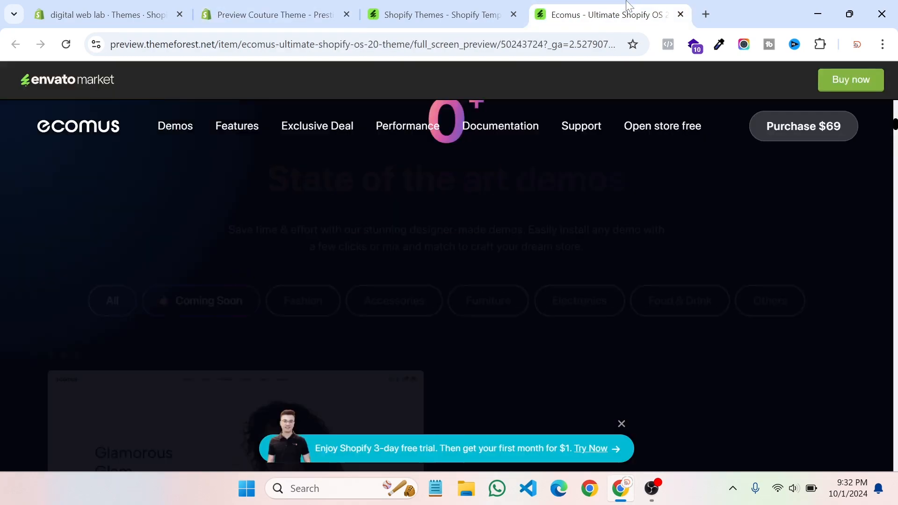
{"action": "scroll", "coordinate": [431, 216], "scroll_direction": "down", "scroll_amount": 7}
{"action": "mouse_move", "coordinate": [321, 306]}
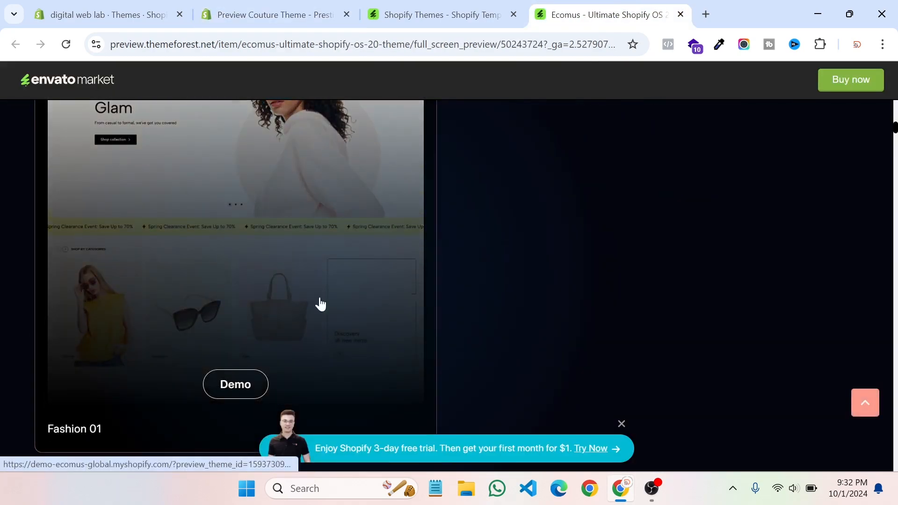
{"action": "left_click", "coordinate": [247, 381]}
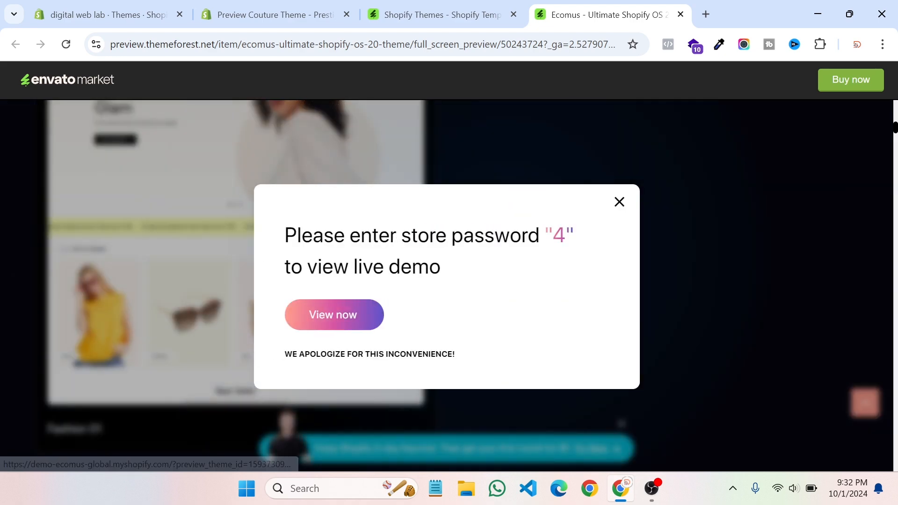
{"action": "left_click", "coordinate": [347, 324]}
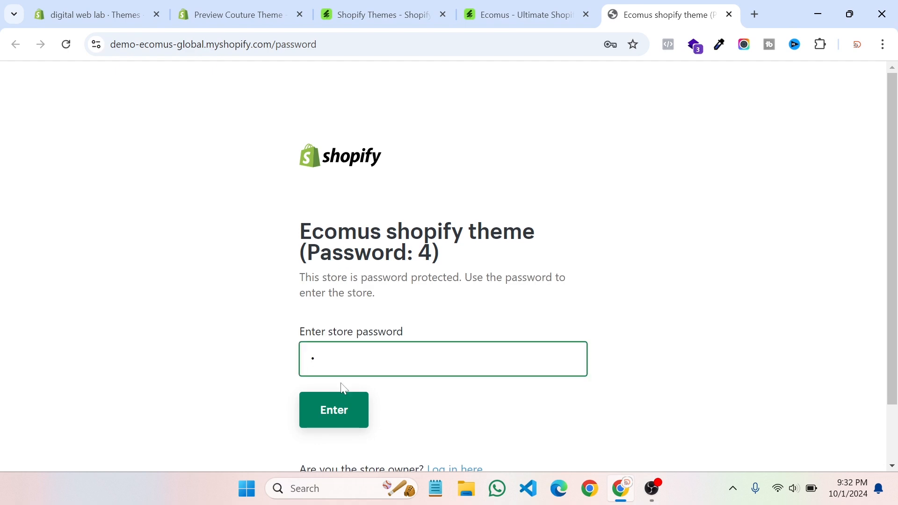
{"action": "left_click", "coordinate": [344, 410]}
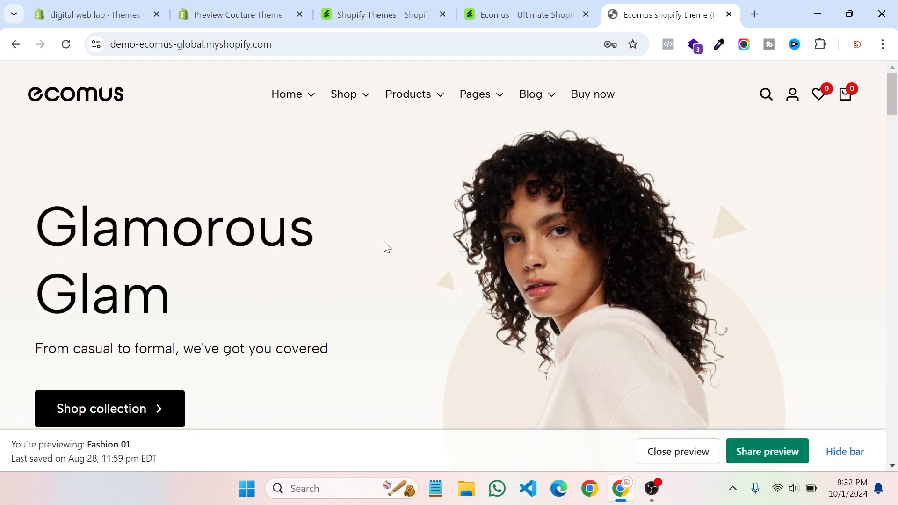
Step: Hide the theme preview bar and dismiss the recommended products discount popup on the Fashion 01 demo
{"action": "scroll", "coordinate": [388, 247], "scroll_direction": "down", "scroll_amount": 10}
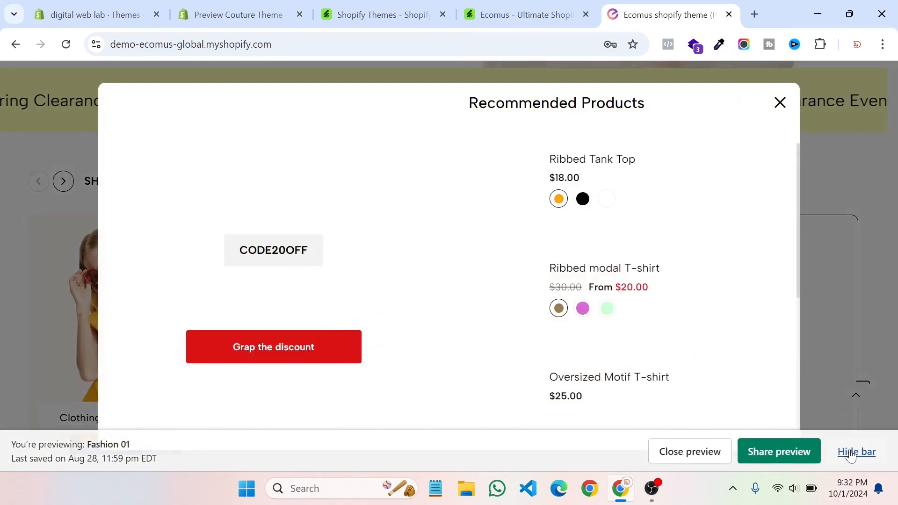
{"action": "left_click", "coordinate": [851, 452]}
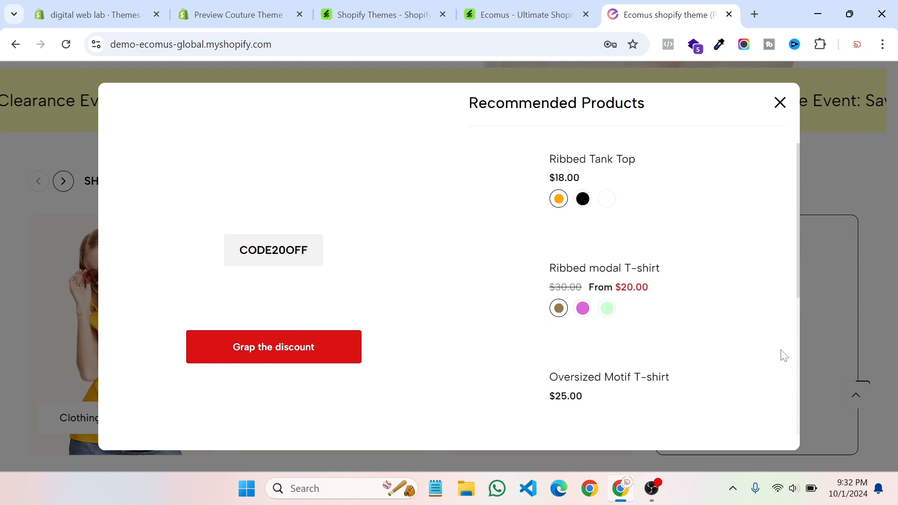
{"action": "left_click", "coordinate": [779, 104]}
{"action": "scroll", "coordinate": [486, 329], "scroll_direction": "up", "scroll_amount": 5}
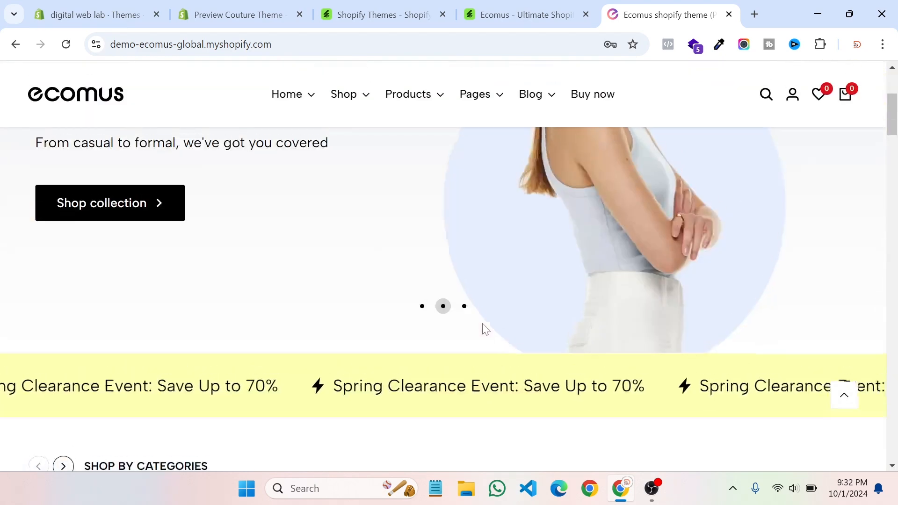
{"action": "scroll", "coordinate": [485, 328], "scroll_direction": "up", "scroll_amount": 4}
Step: Examine the Fashion 01 home page from the best sellers through the client reviews down to the footer
{"action": "scroll", "coordinate": [484, 325], "scroll_direction": "down", "scroll_amount": 18}
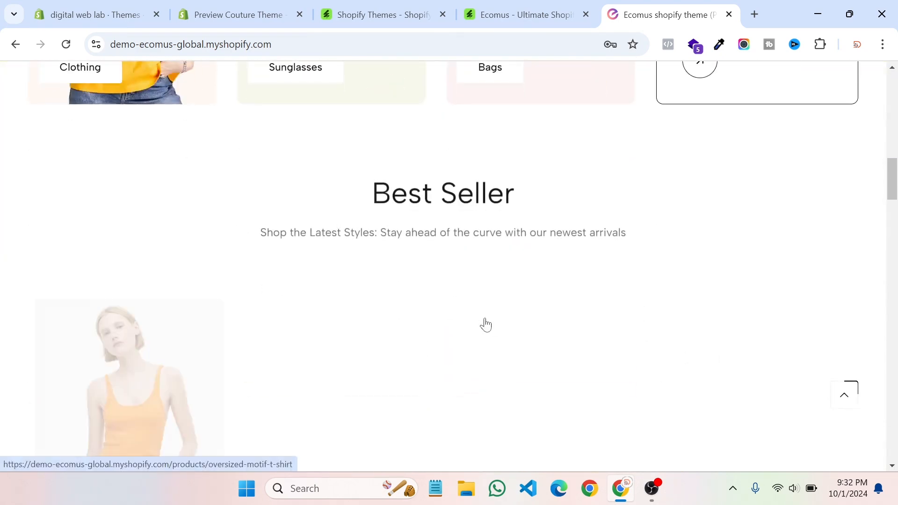
{"action": "scroll", "coordinate": [486, 324], "scroll_direction": "down", "scroll_amount": 10}
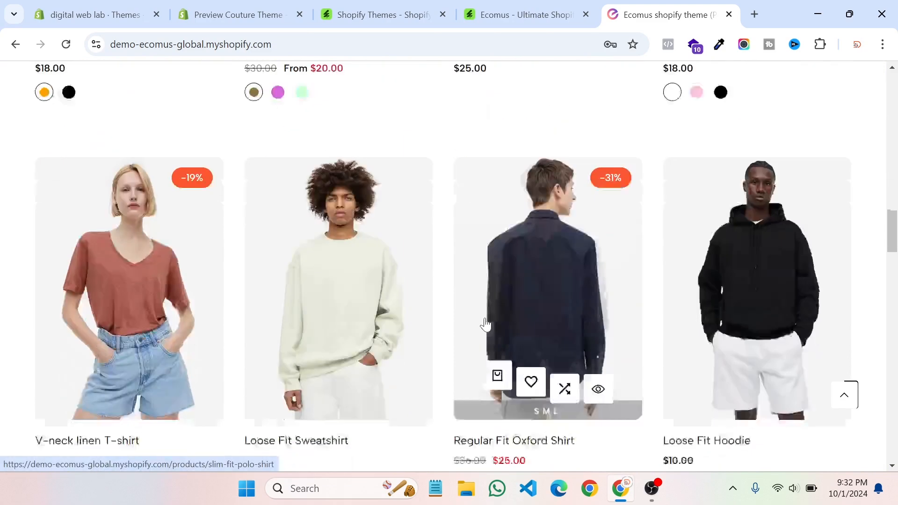
{"action": "scroll", "coordinate": [486, 324], "scroll_direction": "down", "scroll_amount": 2}
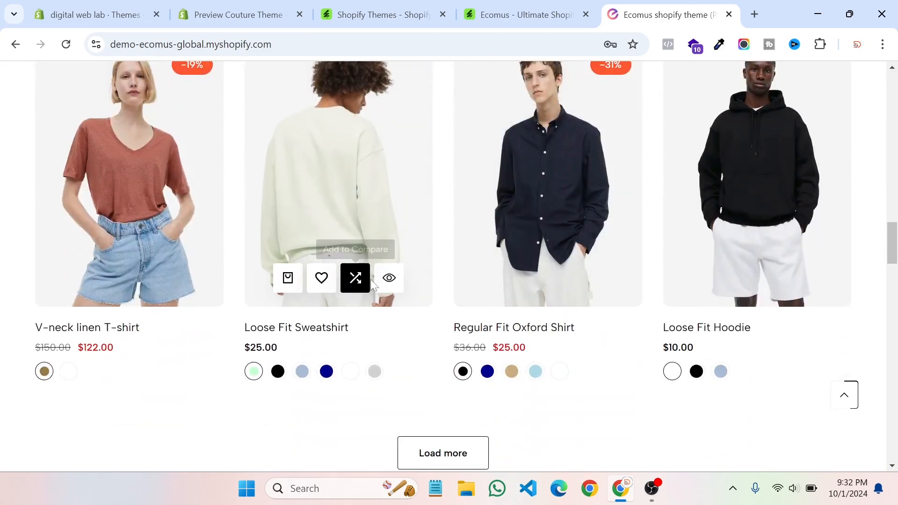
{"action": "scroll", "coordinate": [385, 283], "scroll_direction": "down", "scroll_amount": 10}
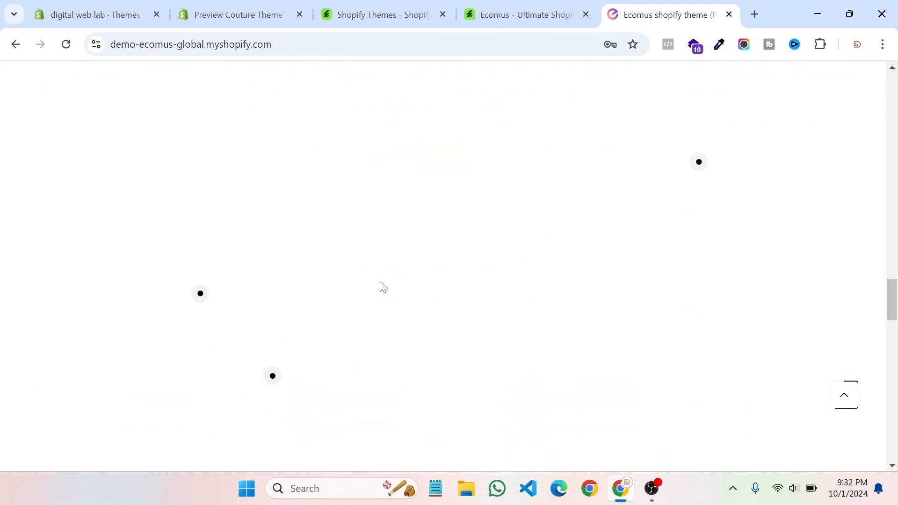
{"action": "scroll", "coordinate": [381, 287], "scroll_direction": "down", "scroll_amount": 10}
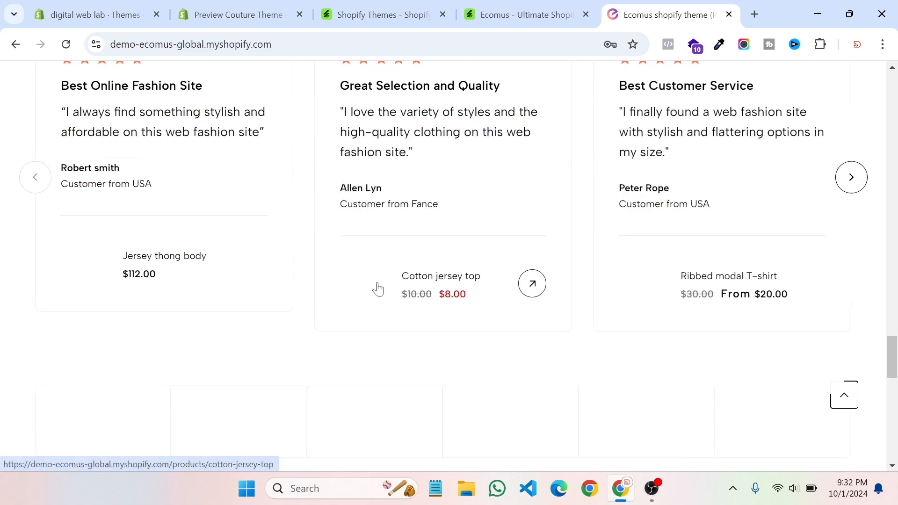
{"action": "scroll", "coordinate": [529, 363], "scroll_direction": "up", "scroll_amount": 12}
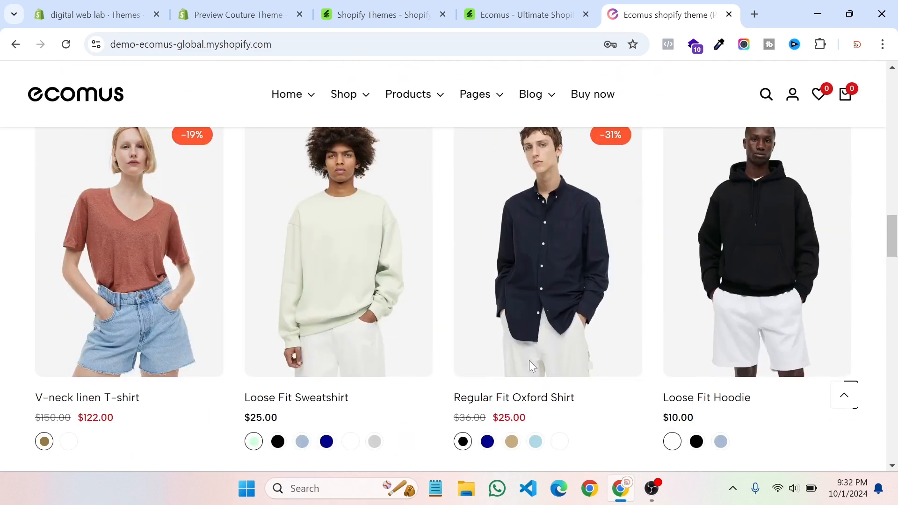
{"action": "mouse_move", "coordinate": [412, 336]}
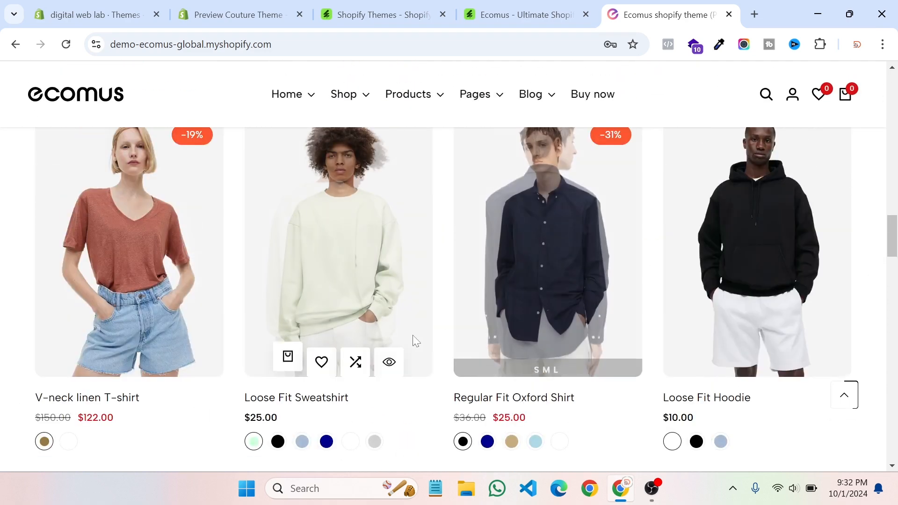
{"action": "scroll", "coordinate": [239, 342], "scroll_direction": "down", "scroll_amount": 7}
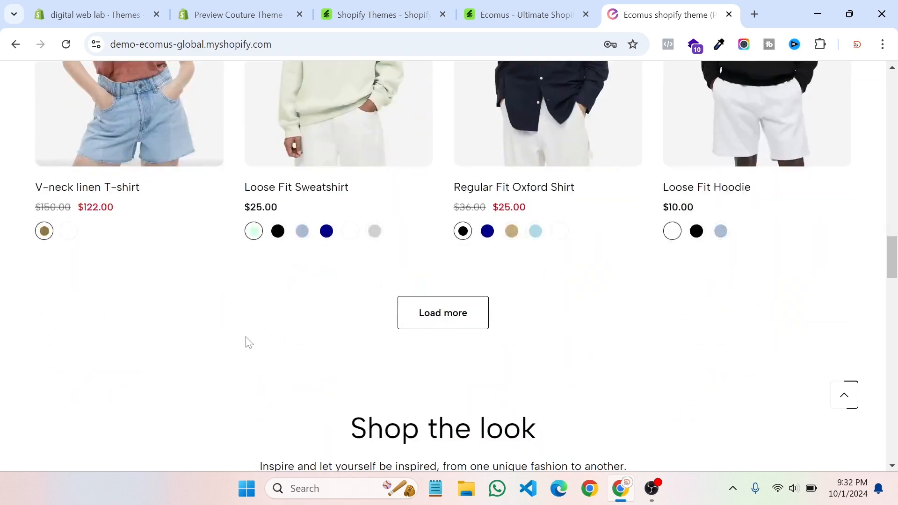
{"action": "scroll", "coordinate": [394, 341], "scroll_direction": "down", "scroll_amount": 20}
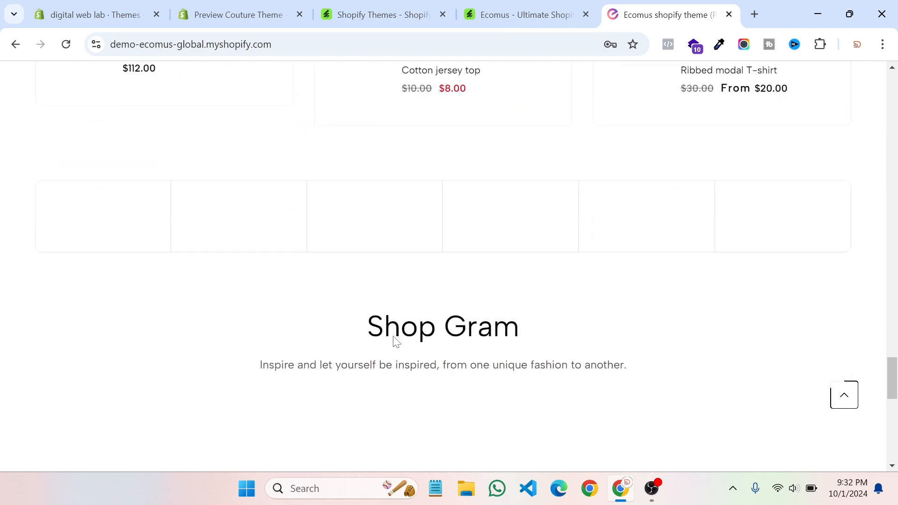
{"action": "scroll", "coordinate": [397, 342], "scroll_direction": "down", "scroll_amount": 7}
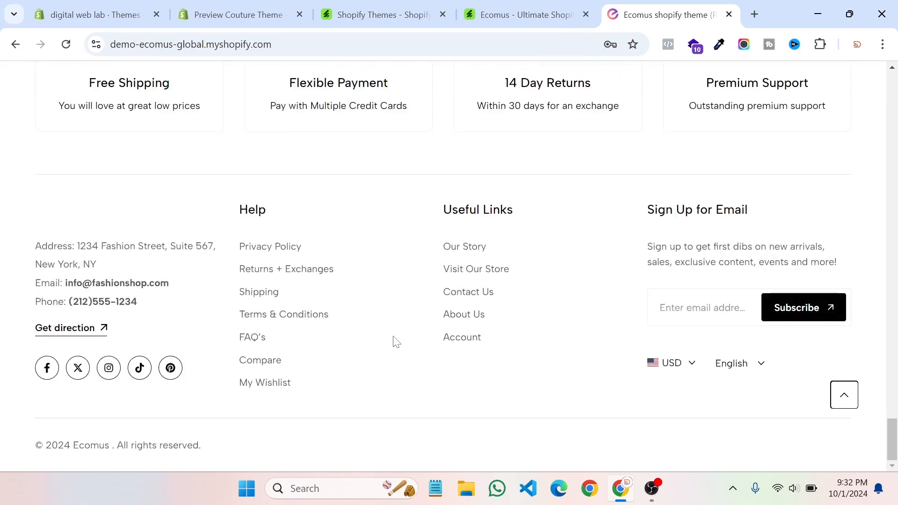
Step: Review the Shop the look image hotspots, client reviews and brand logos again down to the footer
{"action": "scroll", "coordinate": [396, 342], "scroll_direction": "up", "scroll_amount": 15}
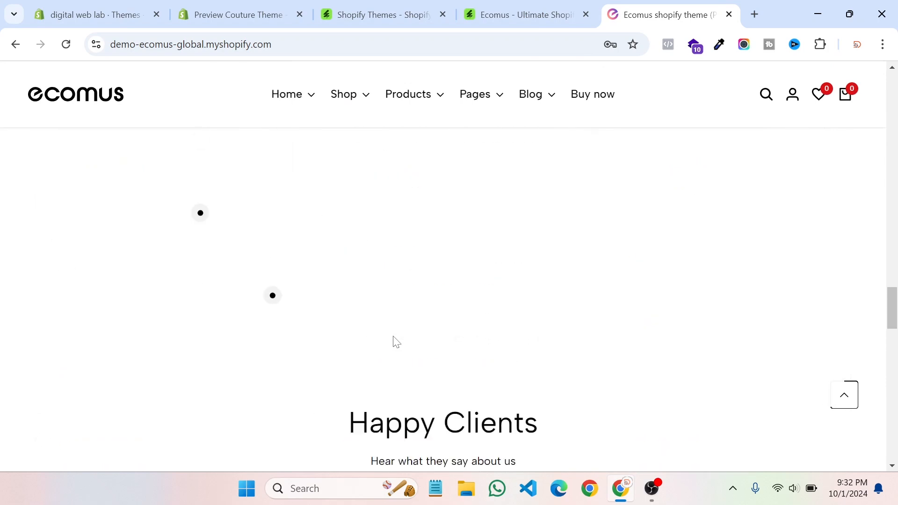
{"action": "scroll", "coordinate": [397, 342], "scroll_direction": "up", "scroll_amount": 5}
{"action": "scroll", "coordinate": [395, 341], "scroll_direction": "down", "scroll_amount": 5}
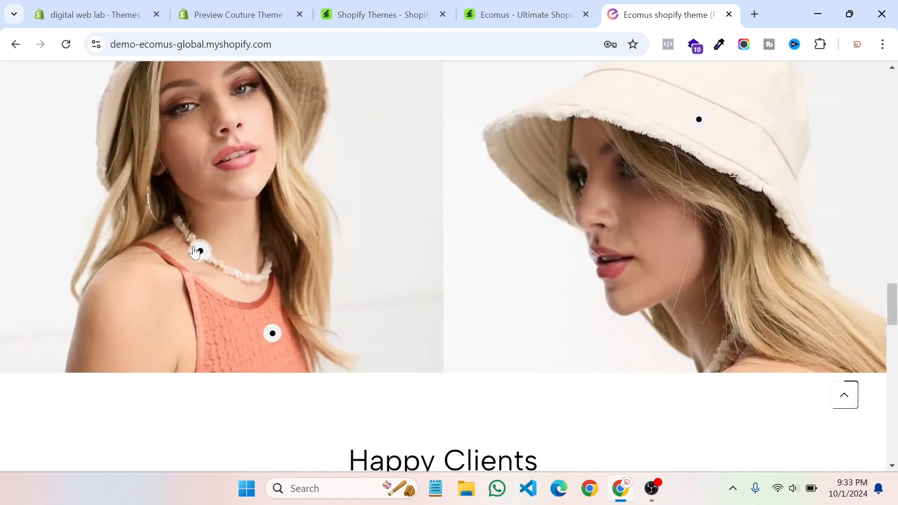
{"action": "scroll", "coordinate": [389, 249], "scroll_direction": "down", "scroll_amount": 12}
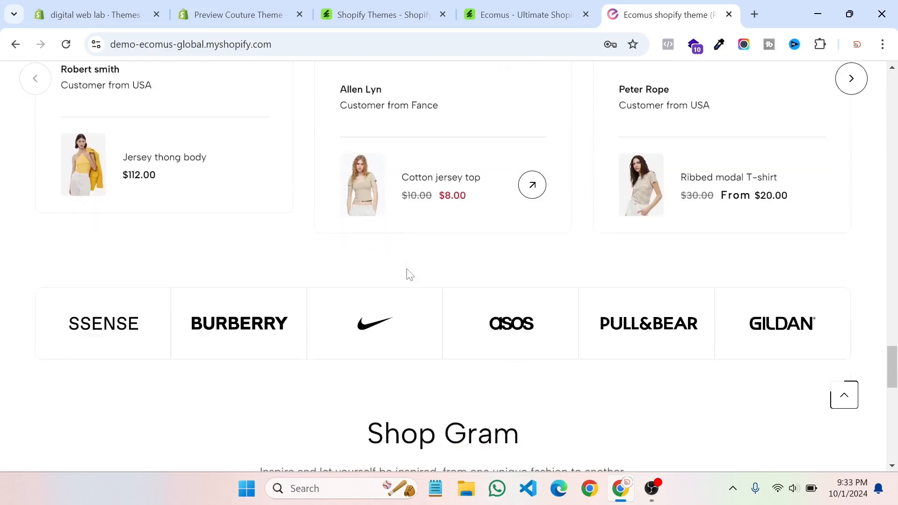
{"action": "scroll", "coordinate": [410, 275], "scroll_direction": "down", "scroll_amount": 12}
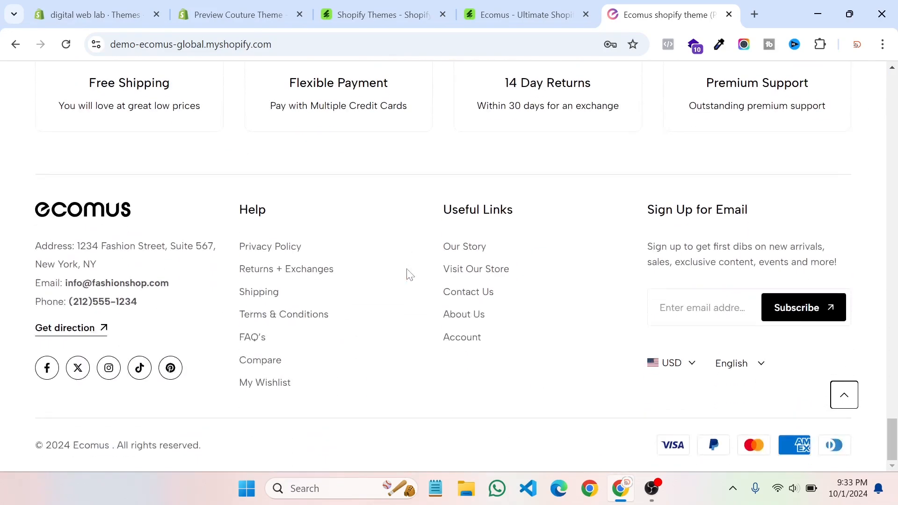
Step: Switch the demo store's language to Arabic and check the home page layout from the hero banner to the client reviews
{"action": "left_click", "coordinate": [754, 370]}
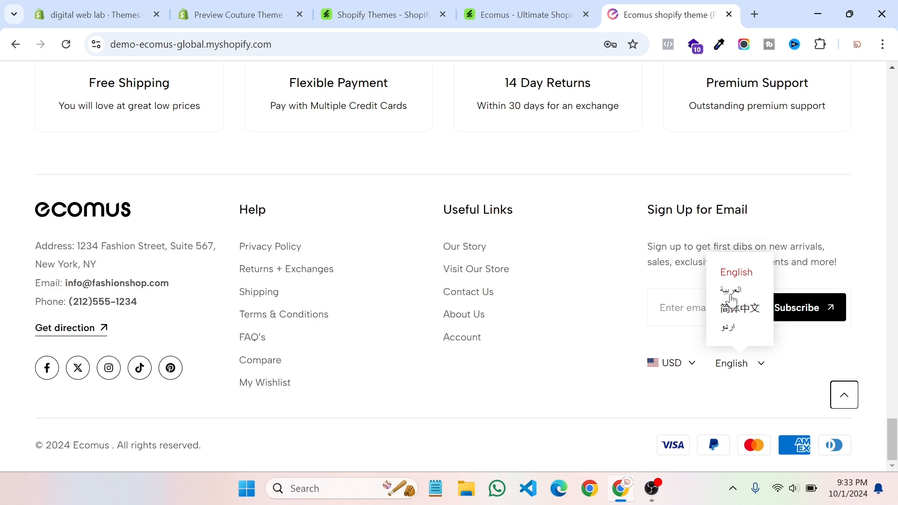
{"action": "left_click", "coordinate": [729, 292]}
{"action": "scroll", "coordinate": [658, 367], "scroll_direction": "up", "scroll_amount": 4}
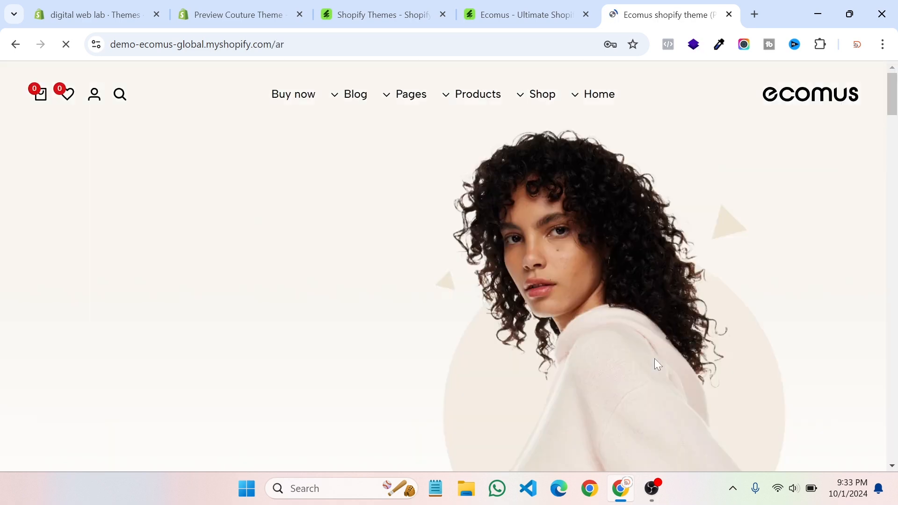
{"action": "scroll", "coordinate": [655, 358], "scroll_direction": "down", "scroll_amount": 5}
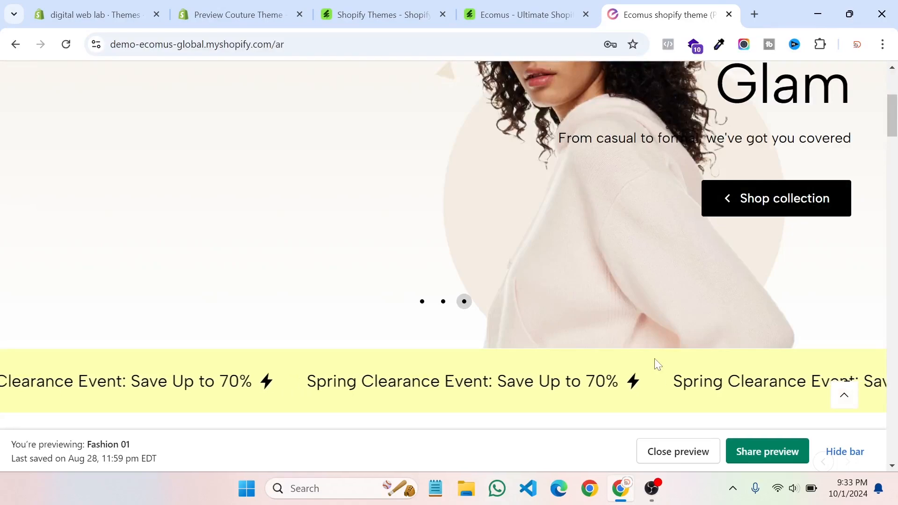
{"action": "scroll", "coordinate": [653, 356], "scroll_direction": "down", "scroll_amount": 10}
{"action": "scroll", "coordinate": [642, 340], "scroll_direction": "down", "scroll_amount": 10}
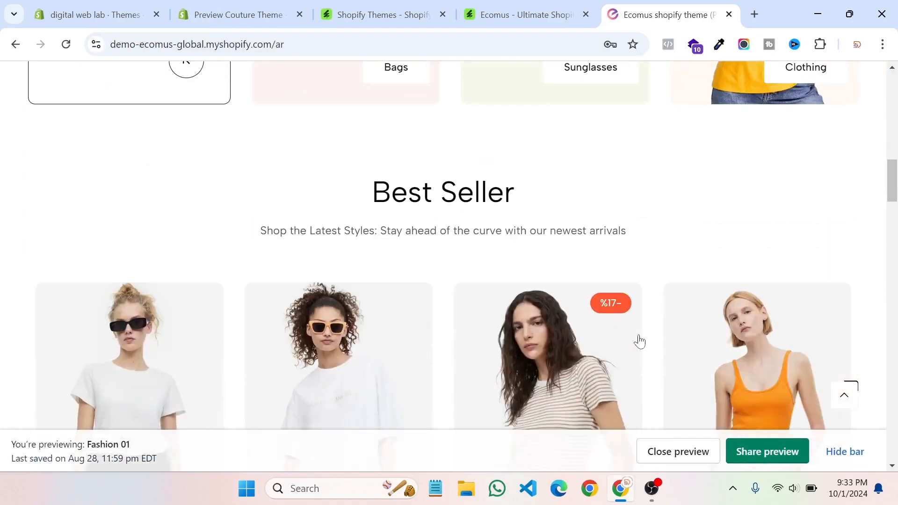
{"action": "scroll", "coordinate": [640, 341], "scroll_direction": "down", "scroll_amount": 10}
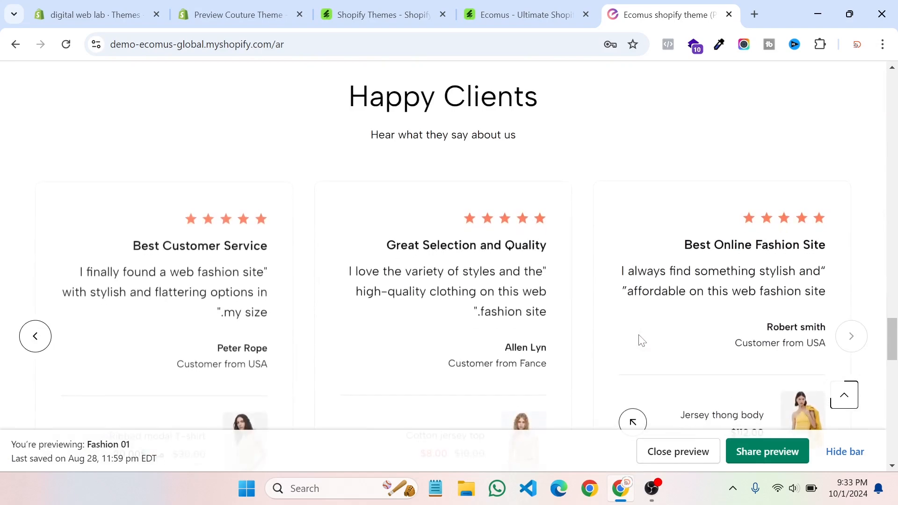
{"action": "scroll", "coordinate": [638, 340], "scroll_direction": "down", "scroll_amount": 3}
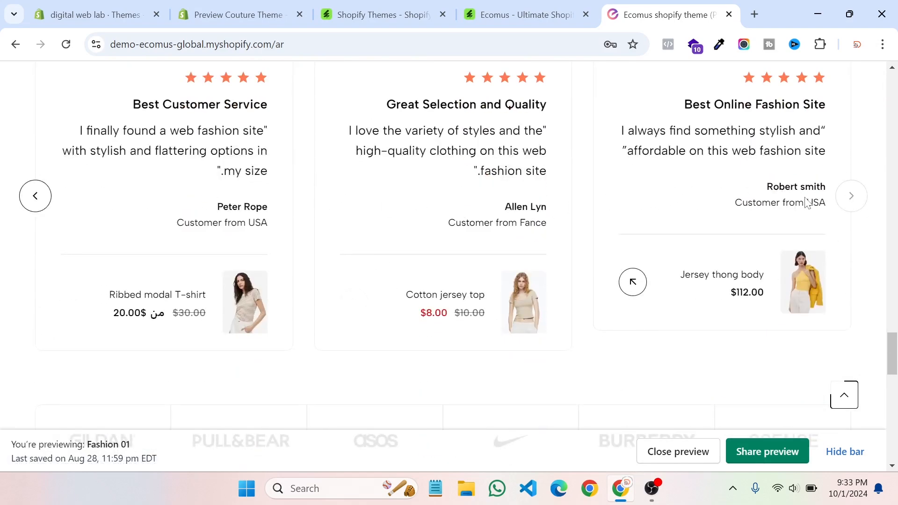
Step: Examine the Arabic home page's service highlights and footer, and review the sections back up to the hero banner
{"action": "scroll", "coordinate": [694, 202], "scroll_direction": "down", "scroll_amount": 10}
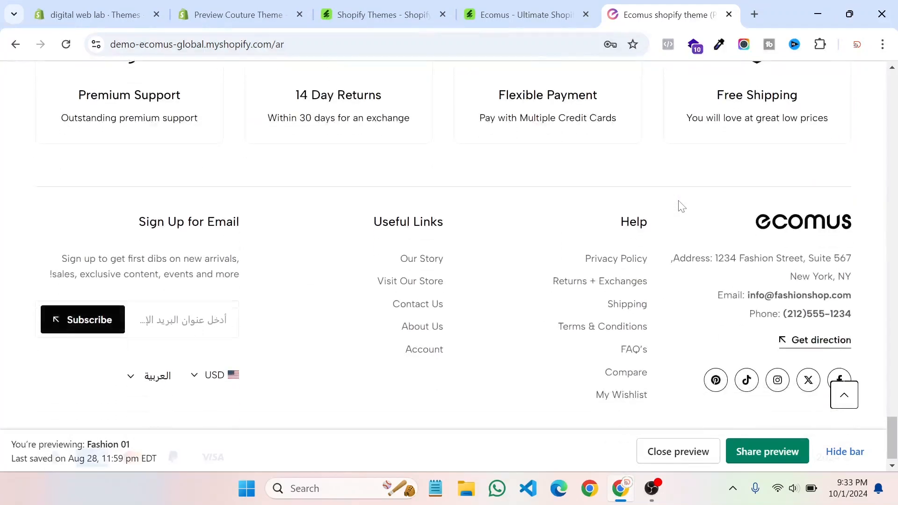
{"action": "scroll", "coordinate": [682, 206], "scroll_direction": "down", "scroll_amount": 1}
{"action": "scroll", "coordinate": [643, 303], "scroll_direction": "up", "scroll_amount": 4}
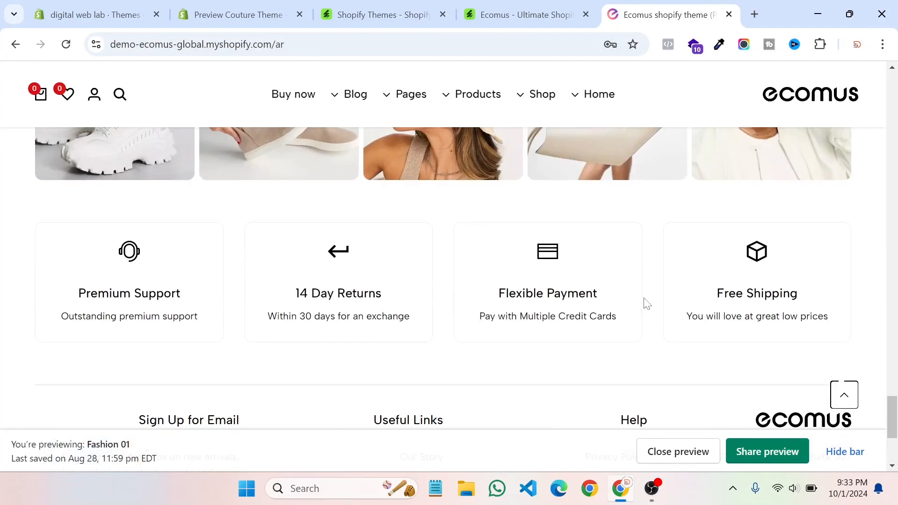
{"action": "scroll", "coordinate": [642, 302], "scroll_direction": "down", "scroll_amount": 4}
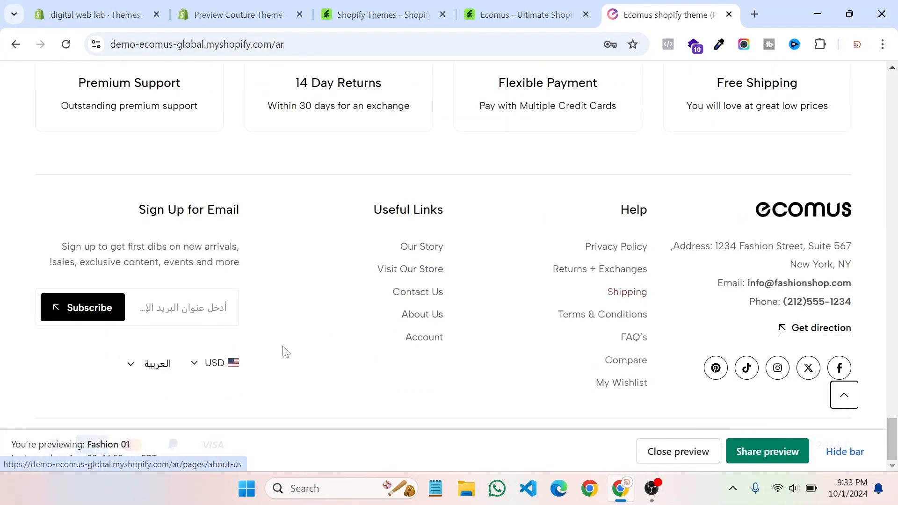
{"action": "scroll", "coordinate": [502, 260], "scroll_direction": "up", "scroll_amount": 20}
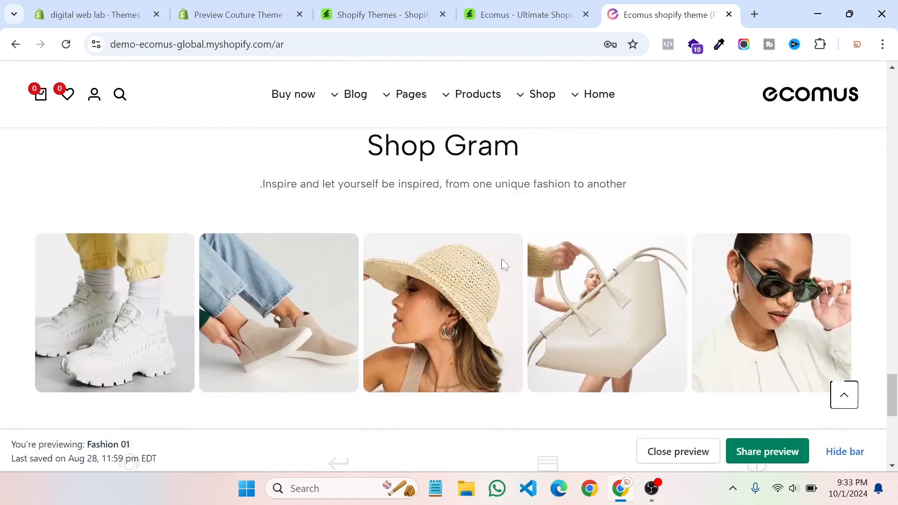
{"action": "scroll", "coordinate": [503, 258], "scroll_direction": "up", "scroll_amount": 15}
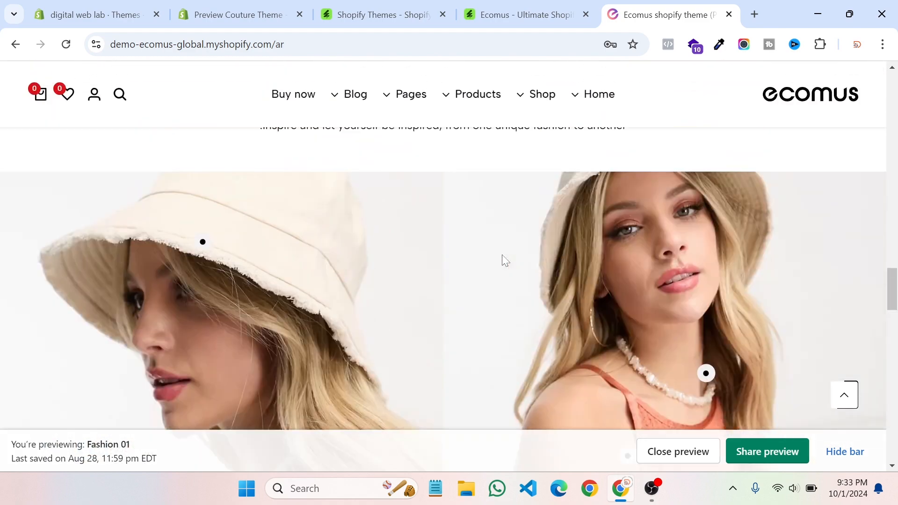
{"action": "scroll", "coordinate": [504, 258], "scroll_direction": "up", "scroll_amount": 15}
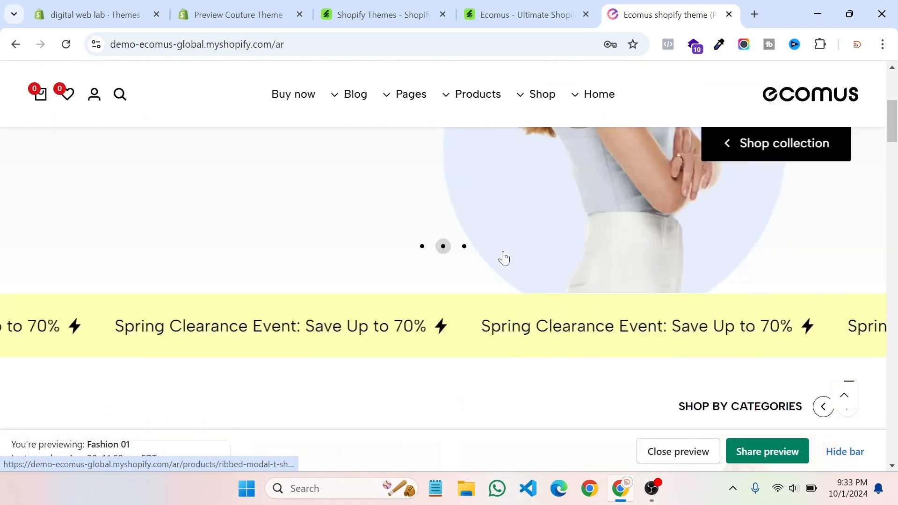
Step: Close the Ecomus demo, both ThemeForest pages and the Prestige theme preview to return to the store admin's Themes page
{"action": "left_click", "coordinate": [729, 14]}
{"action": "left_click", "coordinate": [681, 14]}
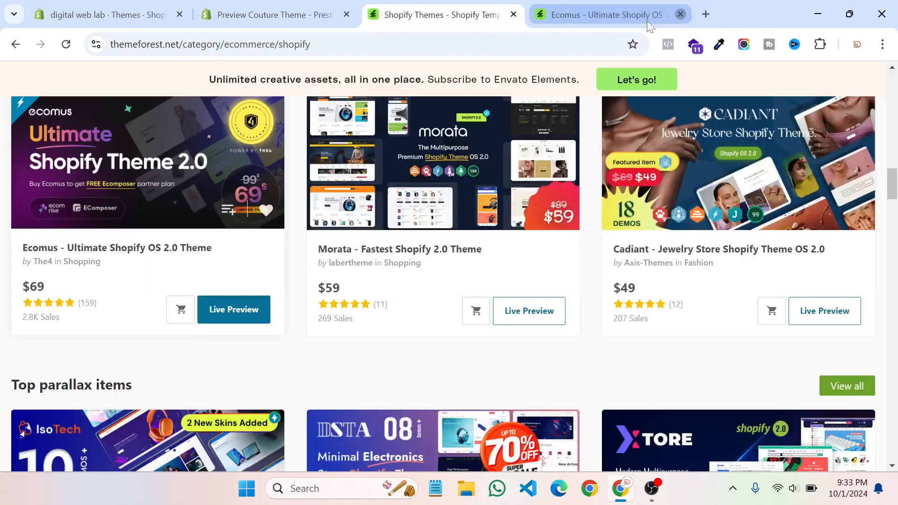
{"action": "left_click", "coordinate": [514, 14]}
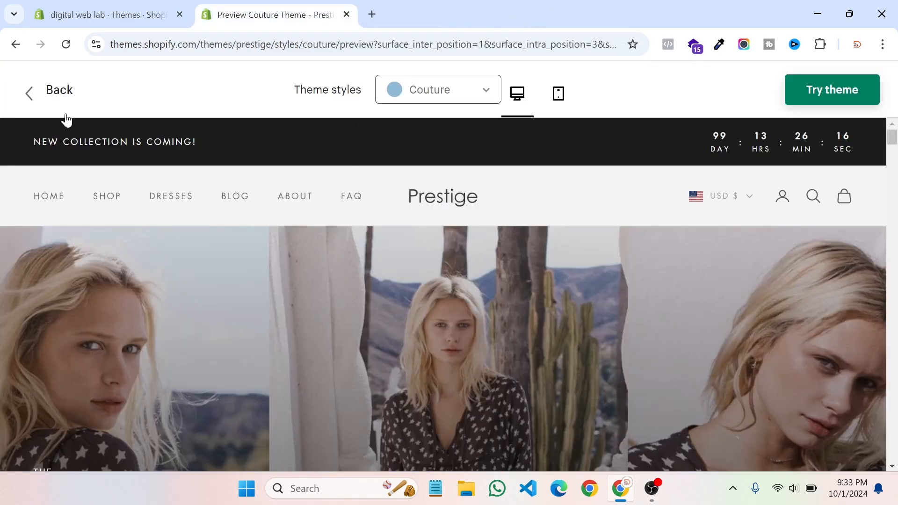
{"action": "left_click", "coordinate": [28, 98]}
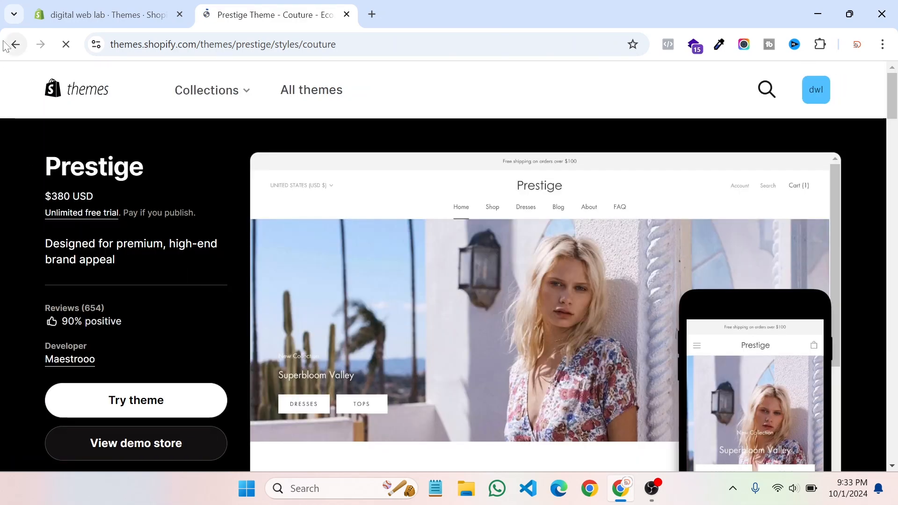
{"action": "left_click", "coordinate": [5, 45]}
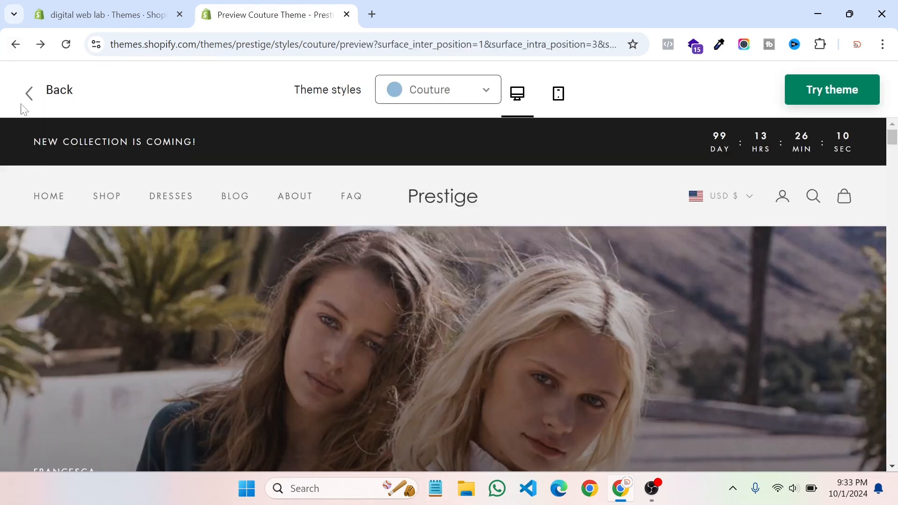
{"action": "left_click", "coordinate": [15, 45]}
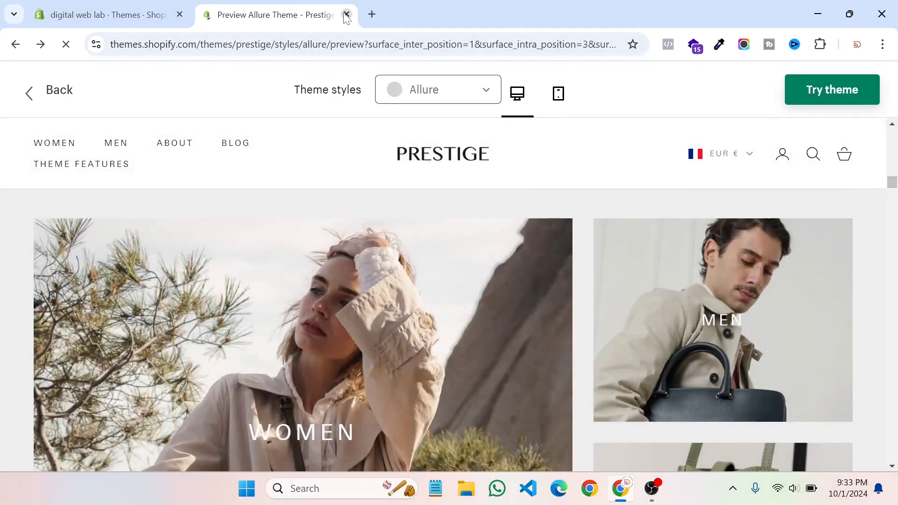
{"action": "left_click", "coordinate": [346, 14]}
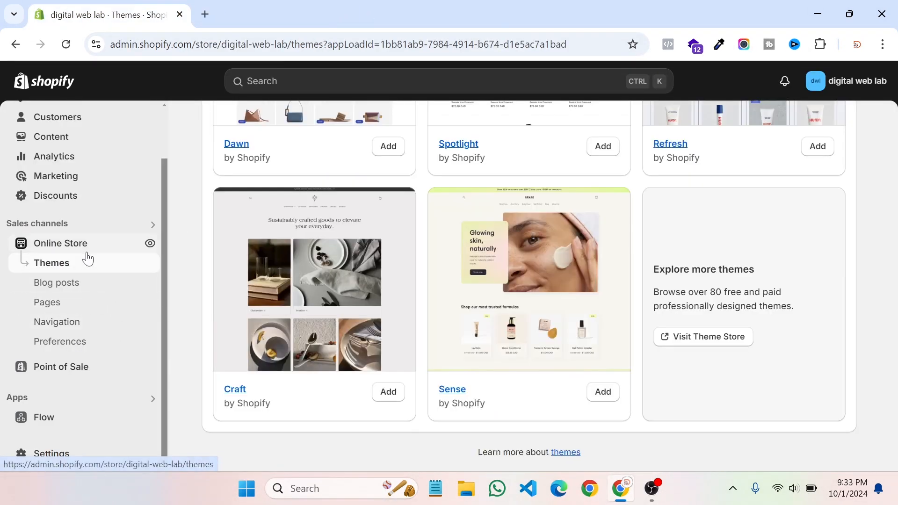
Step: Visit the Shopify Theme Store from the Themes page and browse the first themes in the full listing
{"action": "left_click", "coordinate": [695, 337]}
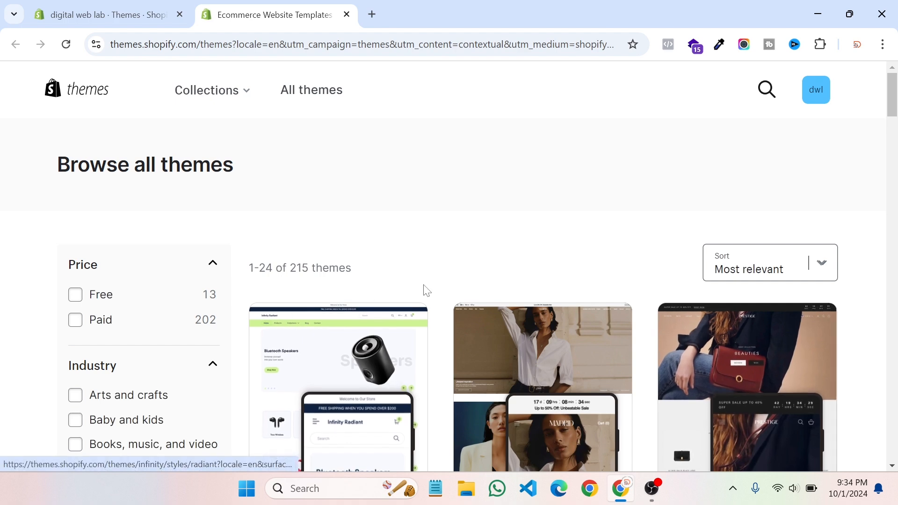
{"action": "scroll", "coordinate": [549, 375], "scroll_direction": "down", "scroll_amount": 3}
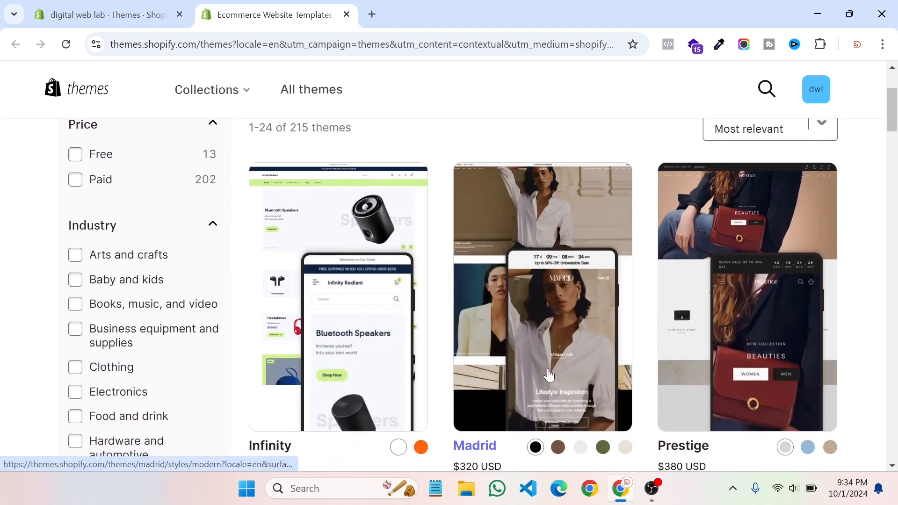
{"action": "scroll", "coordinate": [652, 366], "scroll_direction": "down", "scroll_amount": 2}
{"action": "scroll", "coordinate": [682, 426], "scroll_direction": "up", "scroll_amount": 5}
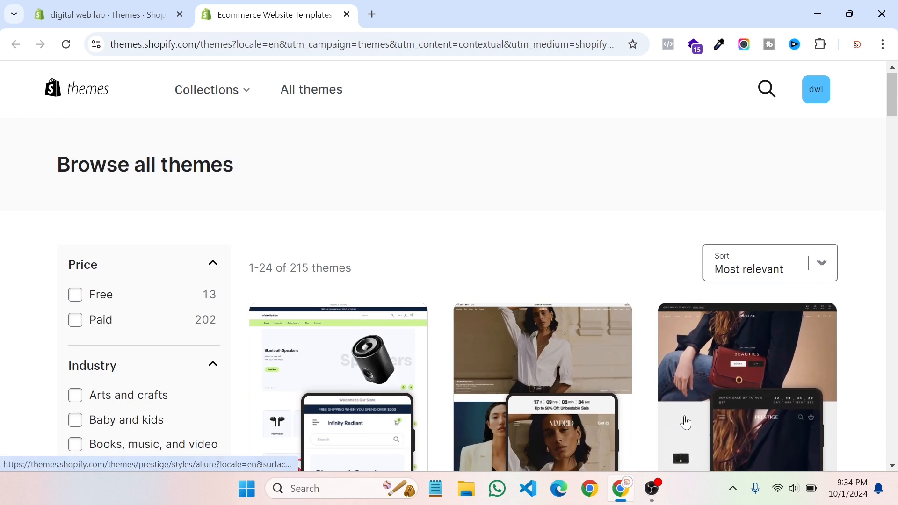
{"action": "scroll", "coordinate": [686, 422], "scroll_direction": "down", "scroll_amount": 6}
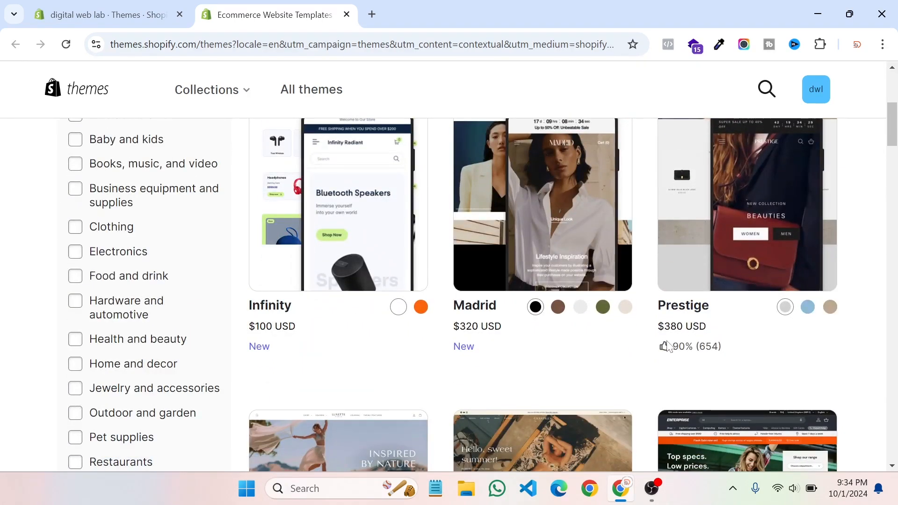
{"action": "scroll", "coordinate": [712, 401], "scroll_direction": "up", "scroll_amount": 6}
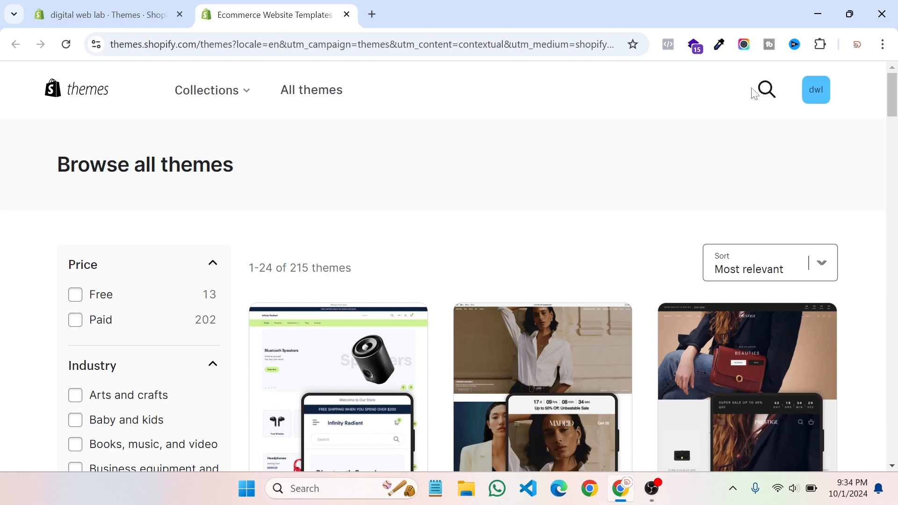
Step: Search the Theme Store for "motion" and open the Motion theme's page
{"action": "left_click", "coordinate": [764, 96]}
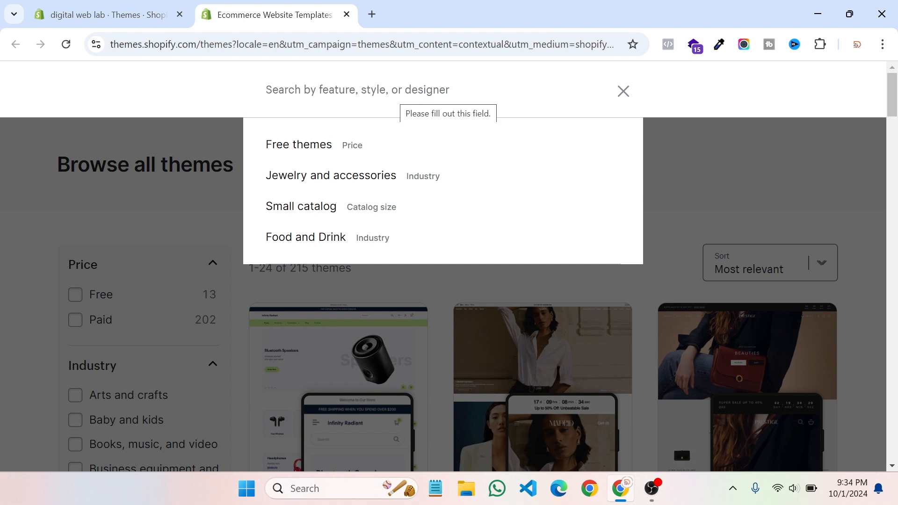
{"action": "type", "text": "p"}
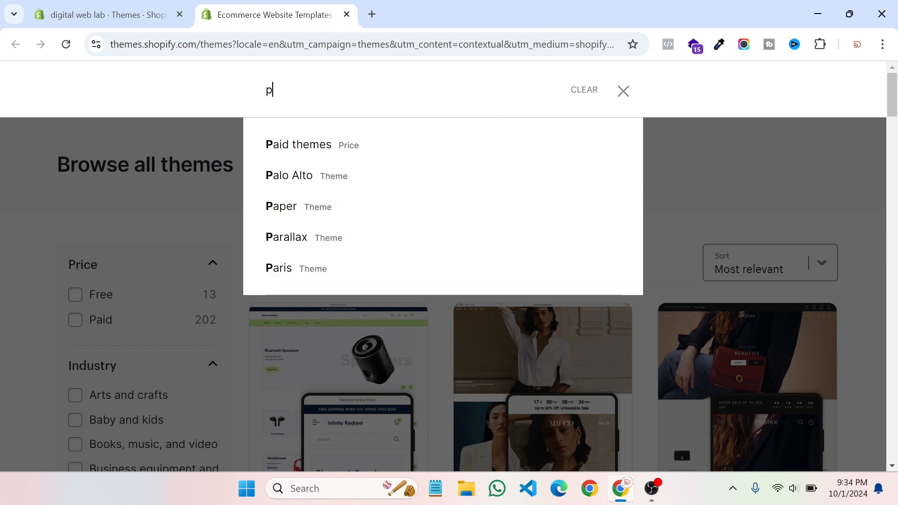
{"action": "key", "text": "BackSpace"}
{"action": "type", "text": "mo"}
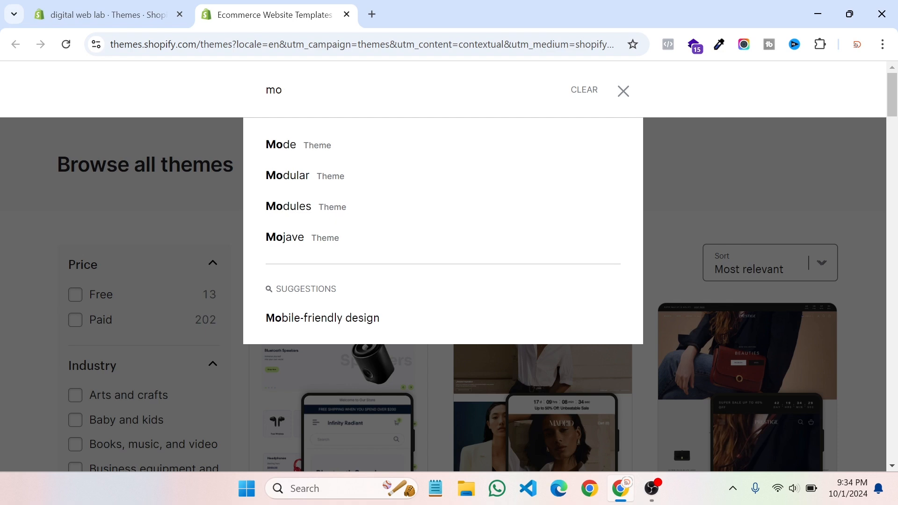
{"action": "type", "text": "tion"}
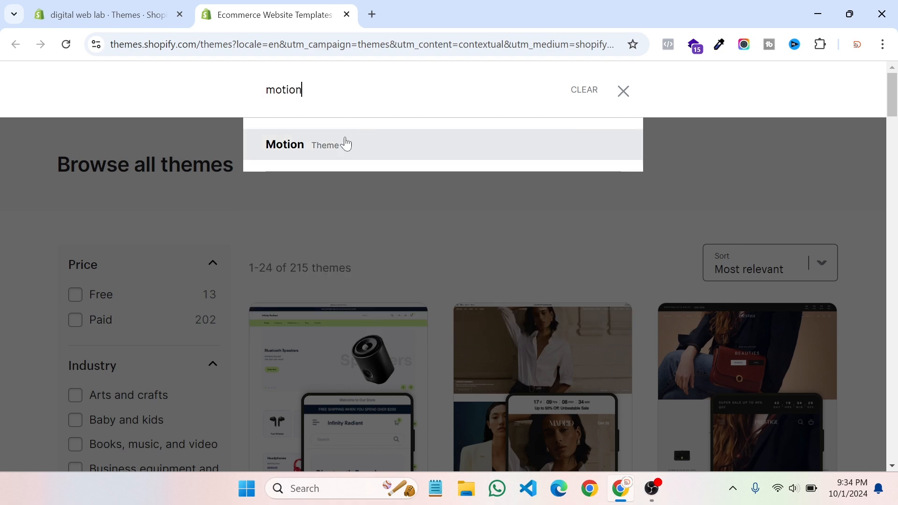
{"action": "left_click", "coordinate": [338, 146]}
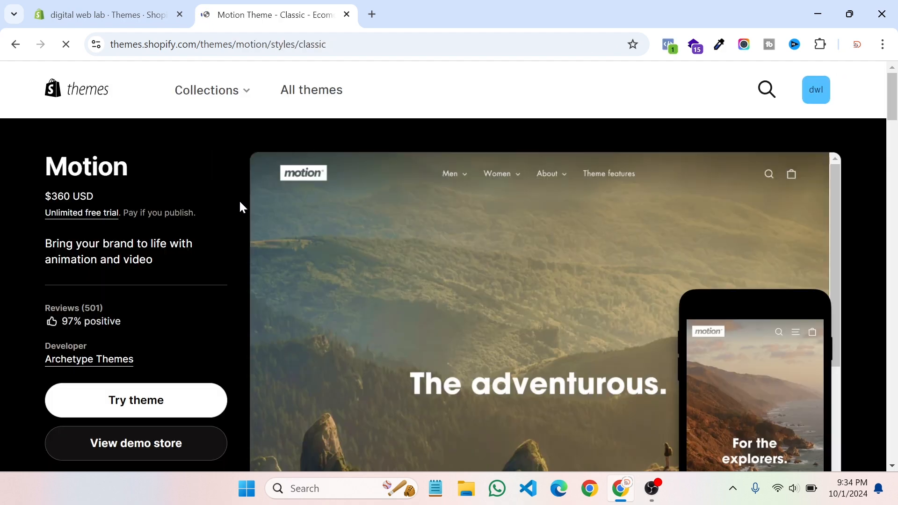
Step: Add the Motion theme to the store as a trial and locate it in the theme library
{"action": "scroll", "coordinate": [239, 199], "scroll_direction": "down", "scroll_amount": 1}
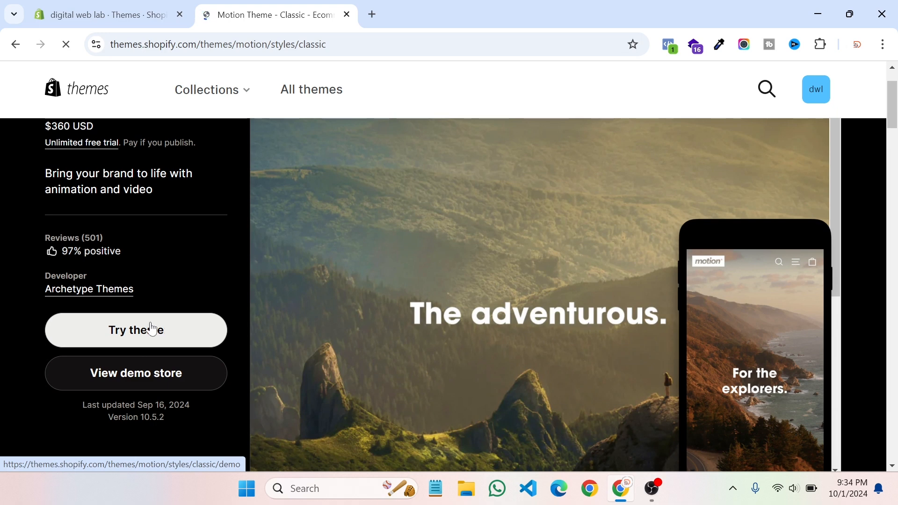
{"action": "left_click", "coordinate": [129, 337]}
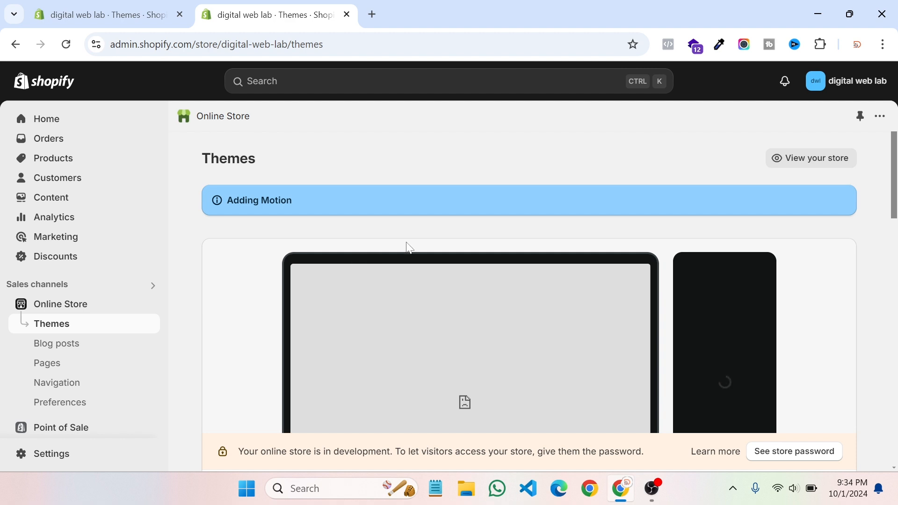
{"action": "scroll", "coordinate": [410, 248], "scroll_direction": "down", "scroll_amount": 3}
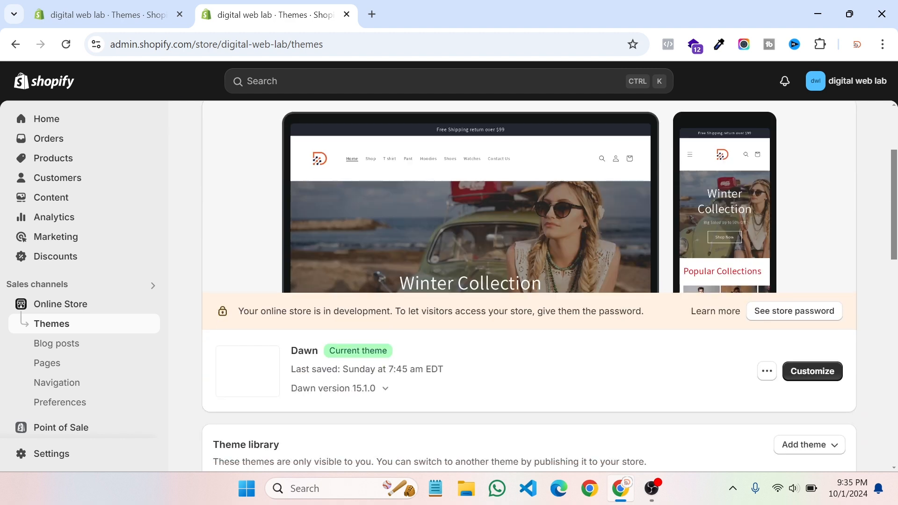
{"action": "scroll", "coordinate": [395, 345], "scroll_direction": "down", "scroll_amount": 3}
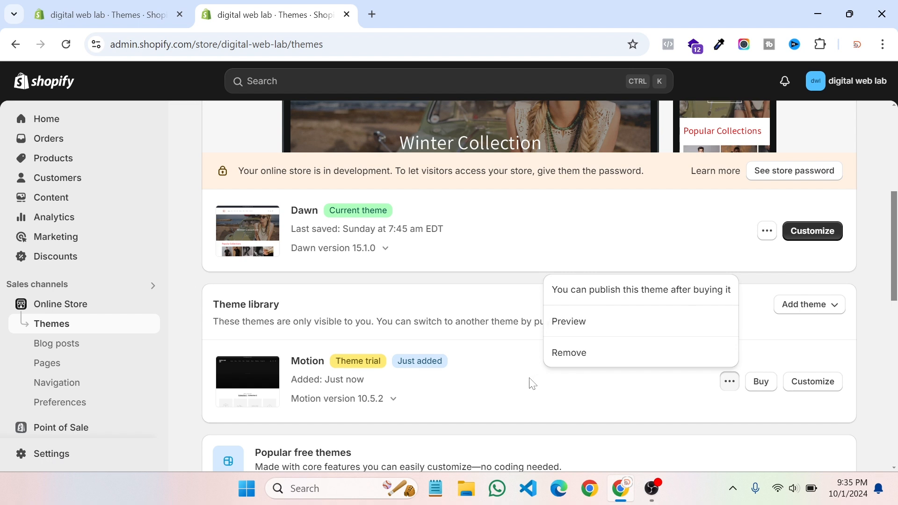
Step: Preview the Motion trial theme on the store, close the extra Themes page and hide the preview bar
{"action": "scroll", "coordinate": [368, 283], "scroll_direction": "down", "scroll_amount": 2}
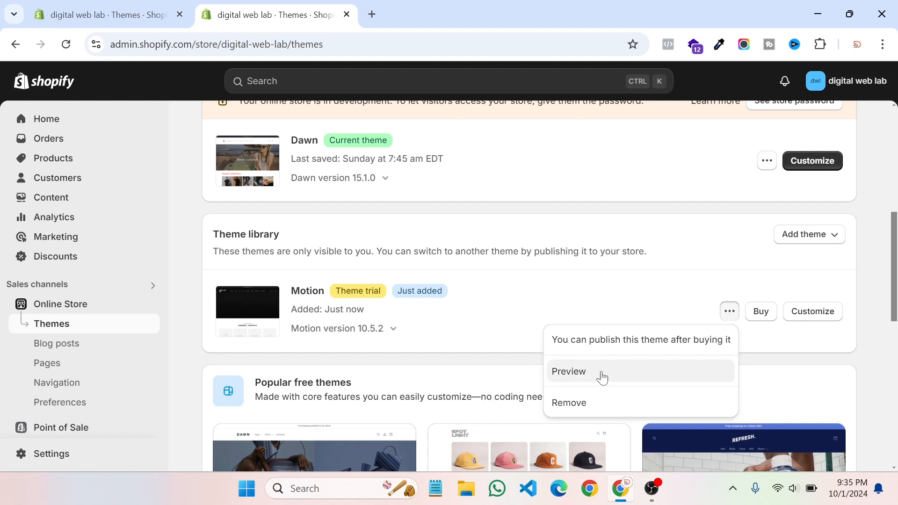
{"action": "left_click", "coordinate": [595, 377]}
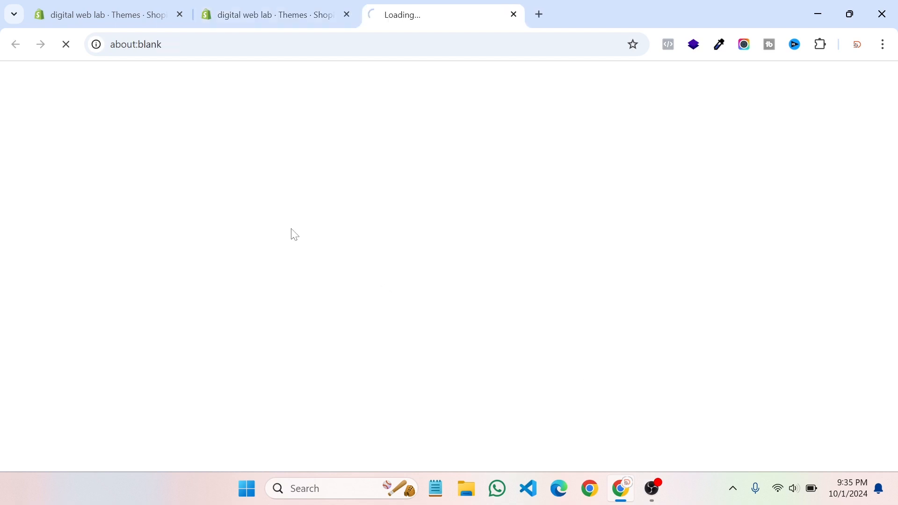
{"action": "left_click", "coordinate": [180, 15]}
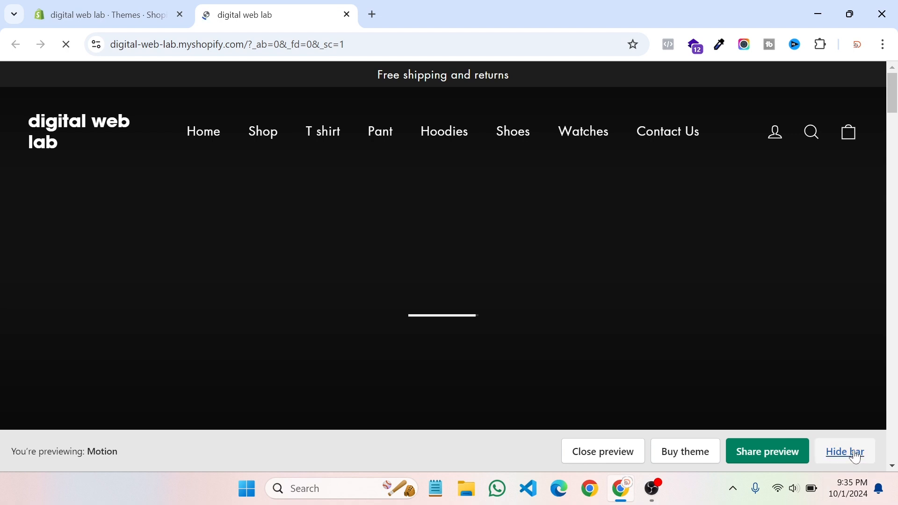
{"action": "left_click", "coordinate": [857, 454]}
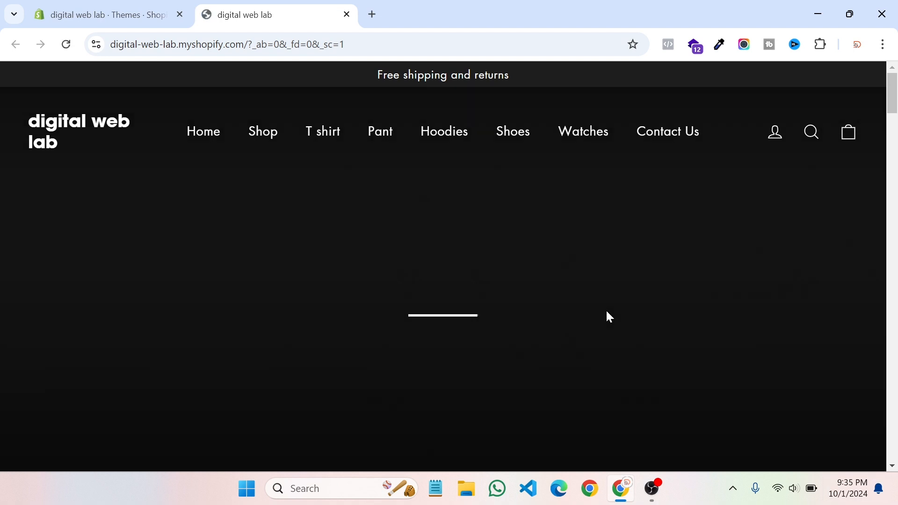
Step: Examine the Motion preview's home page from the hero through the collections and rich text down to the footer and back up
{"action": "scroll", "coordinate": [605, 307], "scroll_direction": "down", "scroll_amount": 3}
{"action": "scroll", "coordinate": [609, 311], "scroll_direction": "down", "scroll_amount": 9}
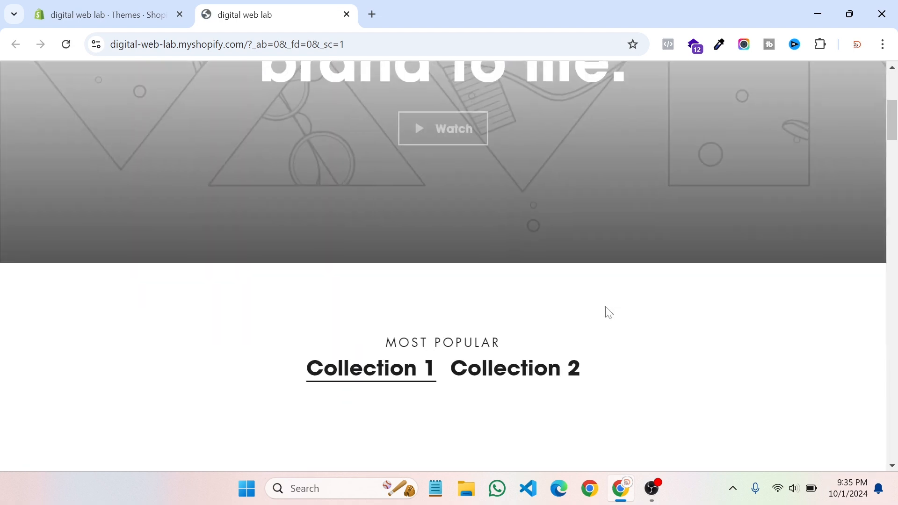
{"action": "scroll", "coordinate": [606, 307], "scroll_direction": "down", "scroll_amount": 10}
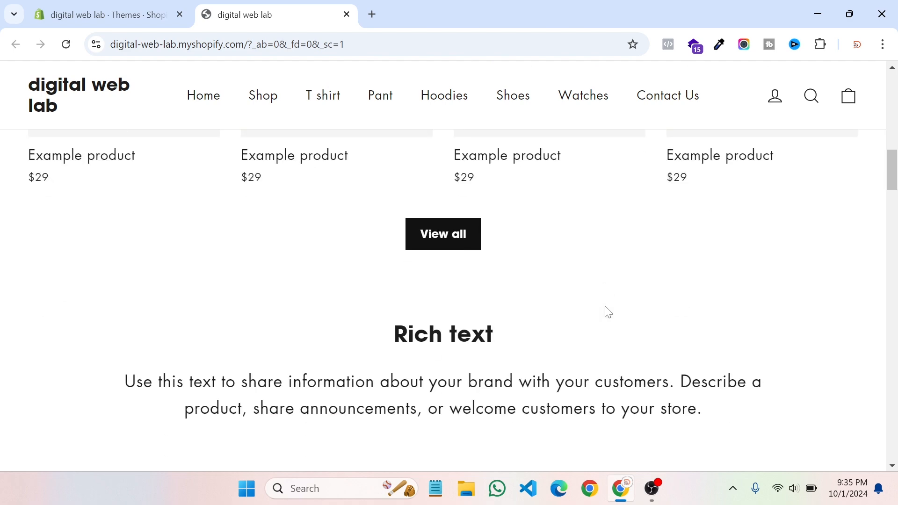
{"action": "scroll", "coordinate": [605, 307], "scroll_direction": "down", "scroll_amount": 10}
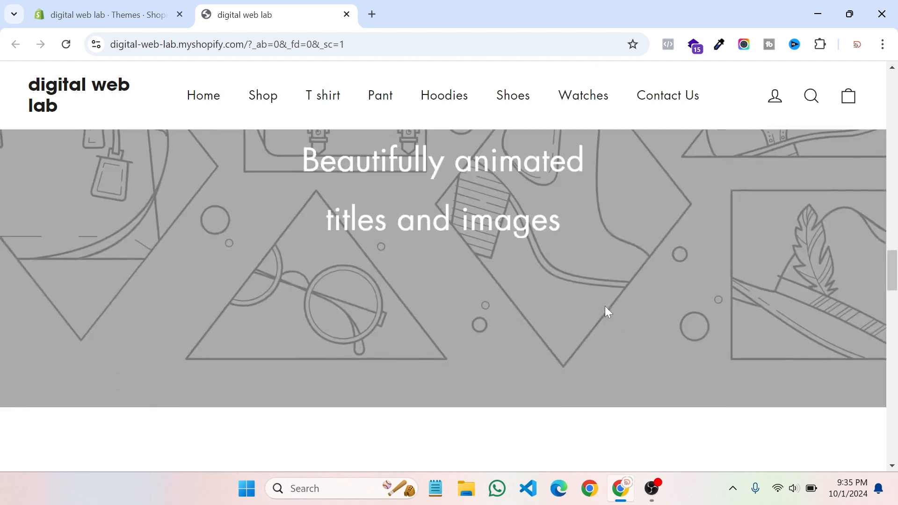
{"action": "scroll", "coordinate": [608, 312], "scroll_direction": "down", "scroll_amount": 10}
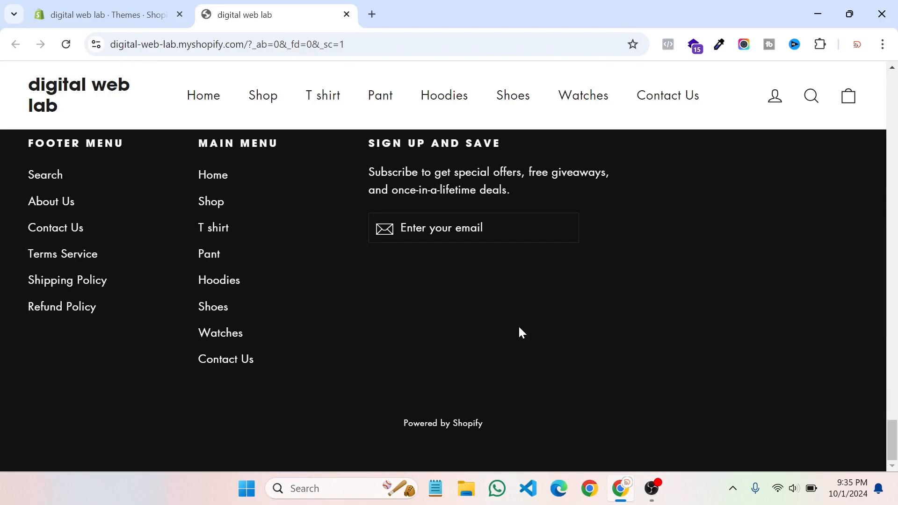
{"action": "scroll", "coordinate": [515, 325], "scroll_direction": "up", "scroll_amount": 10}
{"action": "scroll", "coordinate": [508, 310], "scroll_direction": "up", "scroll_amount": 15}
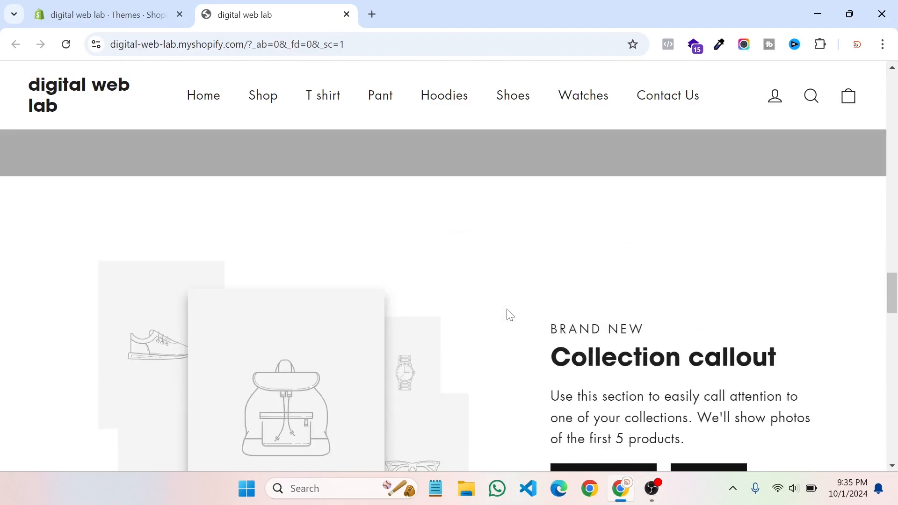
Step: Return from the store preview to the theme library and open the Motion trial theme for customization
{"action": "scroll", "coordinate": [510, 313], "scroll_direction": "up", "scroll_amount": 10}
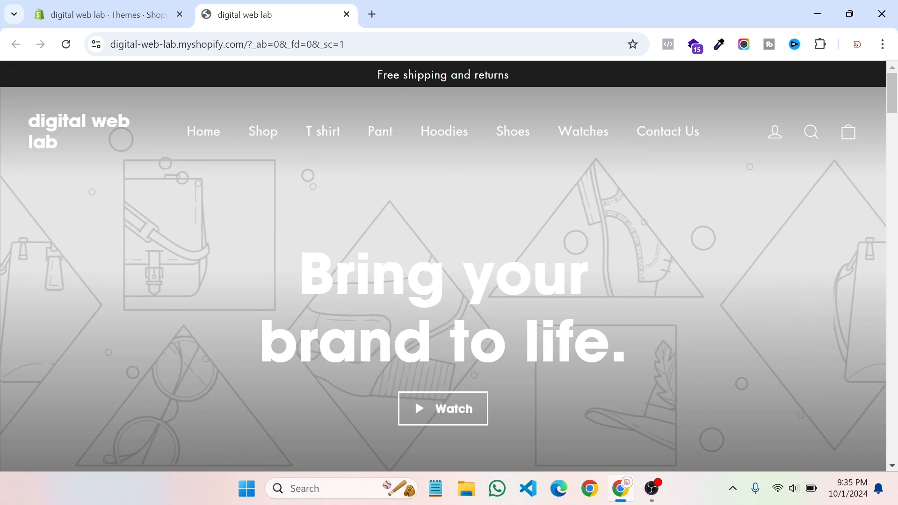
{"action": "scroll", "coordinate": [598, 314], "scroll_direction": "down", "scroll_amount": 5}
{"action": "scroll", "coordinate": [598, 314], "scroll_direction": "down", "scroll_amount": 12}
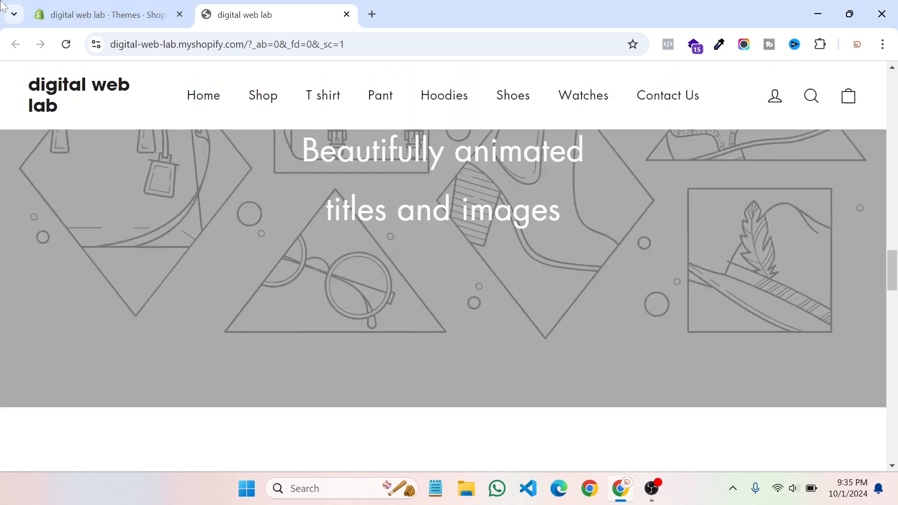
{"action": "left_click", "coordinate": [118, 14]}
{"action": "scroll", "coordinate": [435, 281], "scroll_direction": "down", "scroll_amount": 4}
{"action": "scroll", "coordinate": [564, 269], "scroll_direction": "up", "scroll_amount": 4}
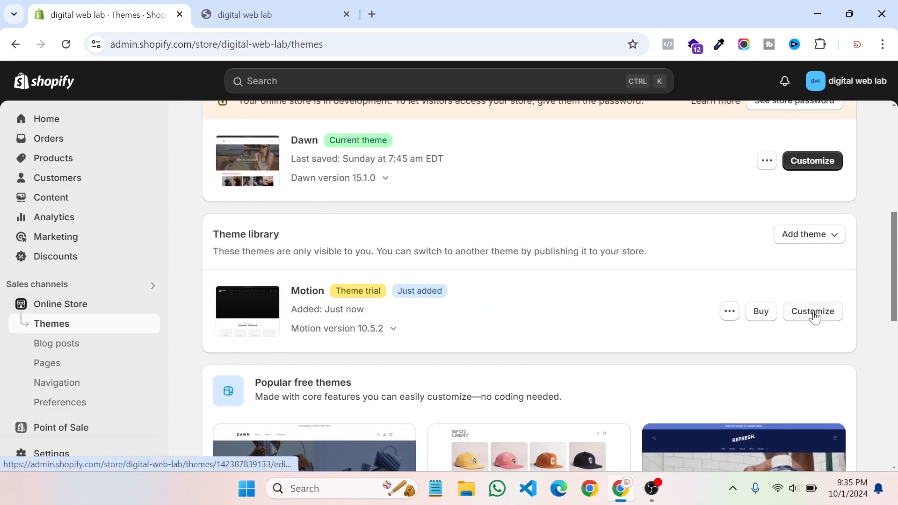
{"action": "left_click", "coordinate": [808, 319]}
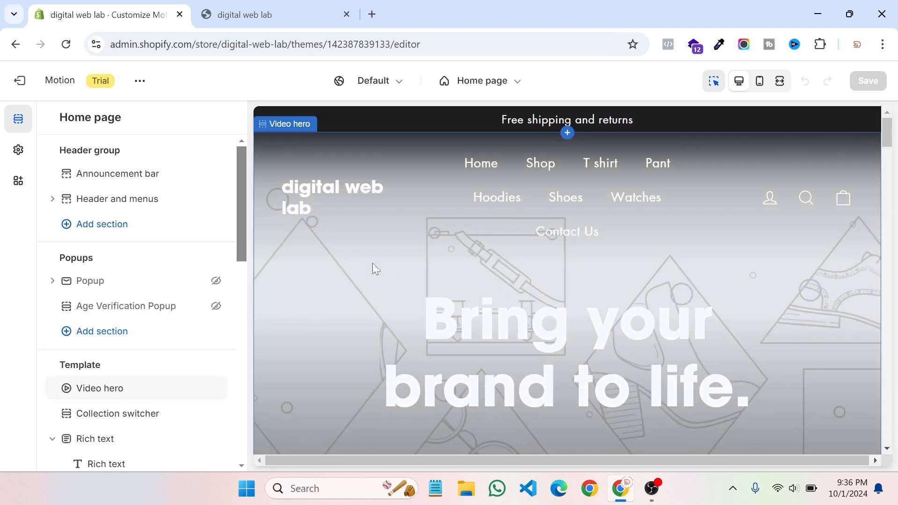
Step: Examine the Motion home page preview alongside its section list, from the header group and popups through the template sections
{"action": "scroll", "coordinate": [402, 260], "scroll_direction": "down", "scroll_amount": 1}
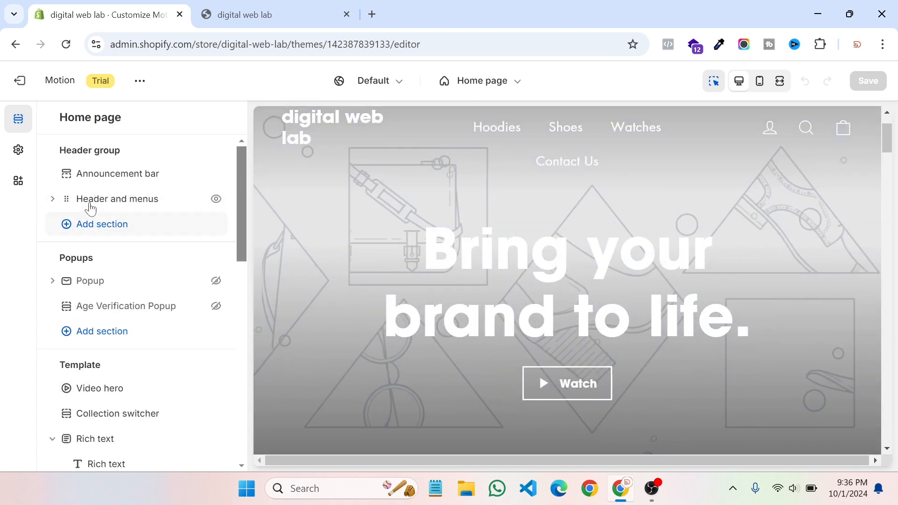
{"action": "scroll", "coordinate": [580, 302], "scroll_direction": "down", "scroll_amount": 3}
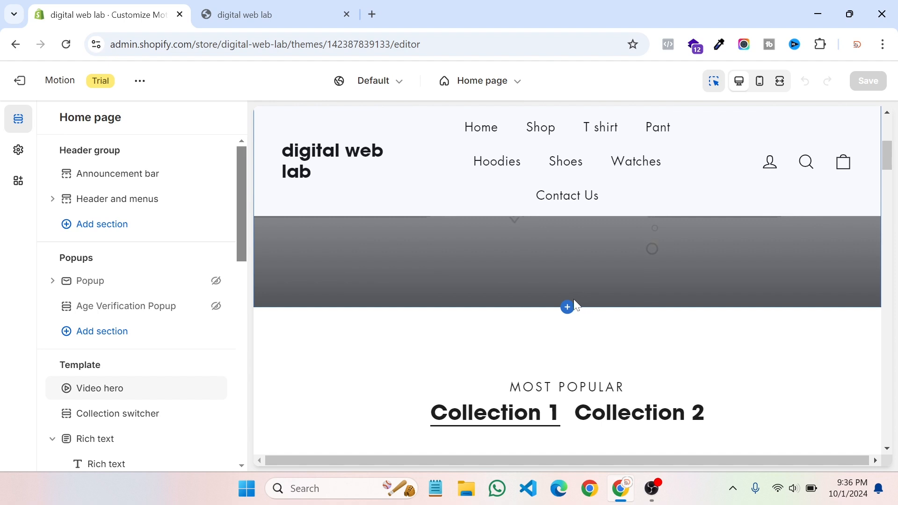
{"action": "scroll", "coordinate": [515, 304], "scroll_direction": "up", "scroll_amount": 4}
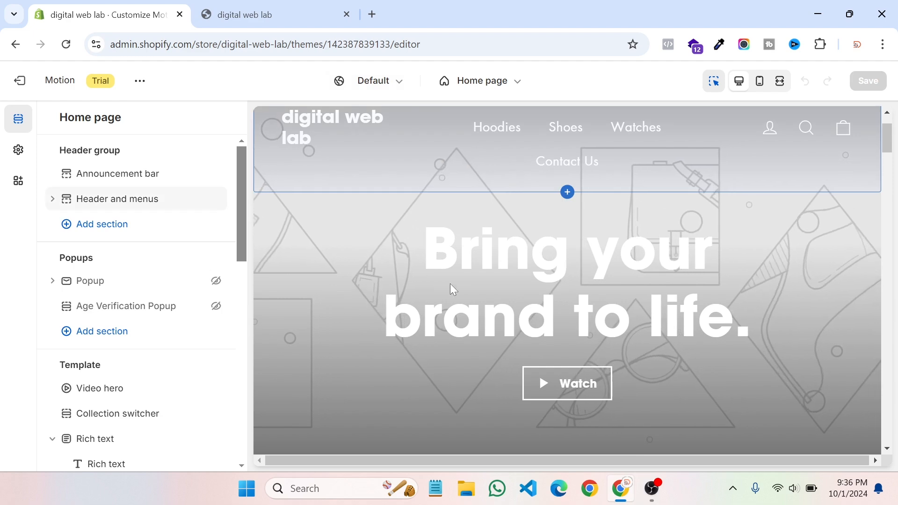
{"action": "scroll", "coordinate": [451, 284], "scroll_direction": "down", "scroll_amount": 8}
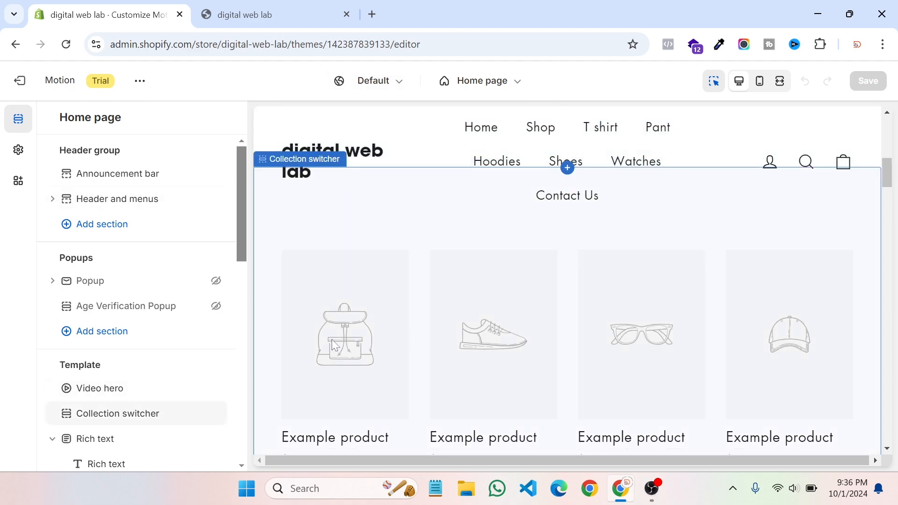
{"action": "scroll", "coordinate": [335, 345], "scroll_direction": "up", "scroll_amount": 8}
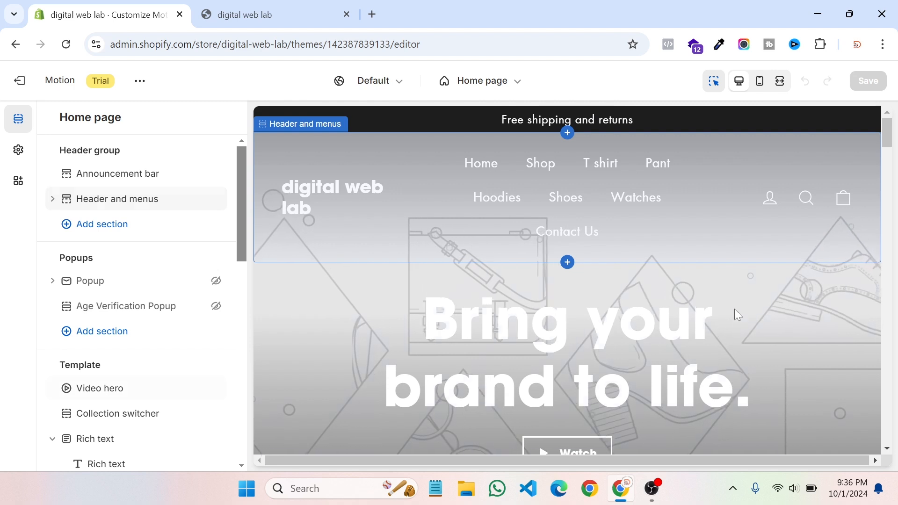
{"action": "scroll", "coordinate": [721, 325], "scroll_direction": "down", "scroll_amount": 2}
{"action": "scroll", "coordinate": [720, 326], "scroll_direction": "up", "scroll_amount": 2}
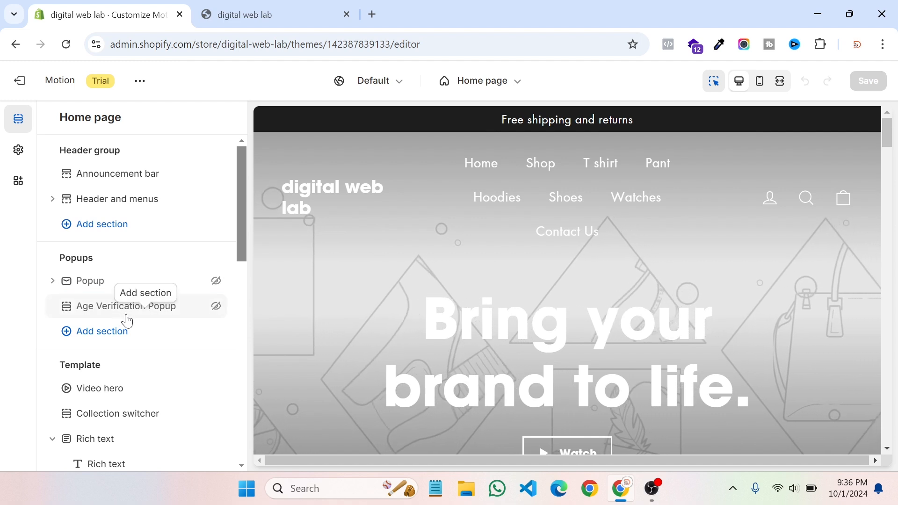
{"action": "scroll", "coordinate": [136, 318], "scroll_direction": "down", "scroll_amount": 3}
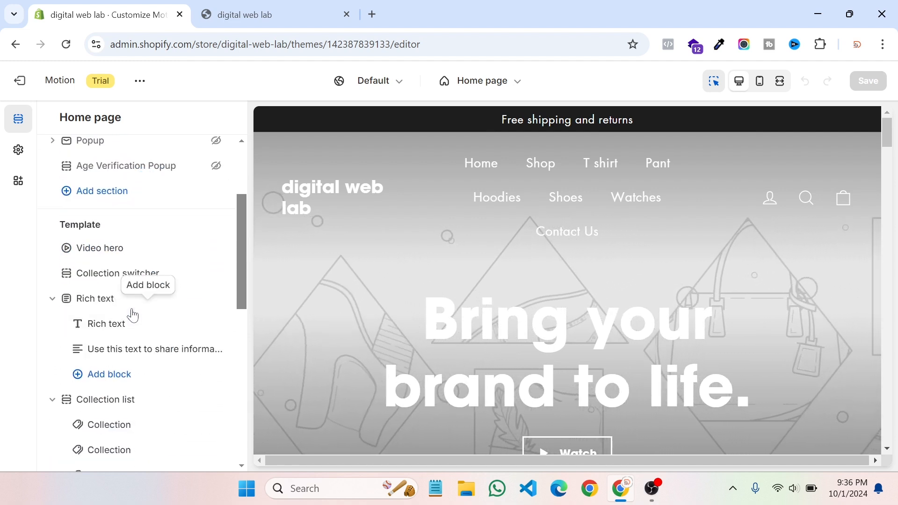
{"action": "scroll", "coordinate": [112, 253], "scroll_direction": "up", "scroll_amount": 2}
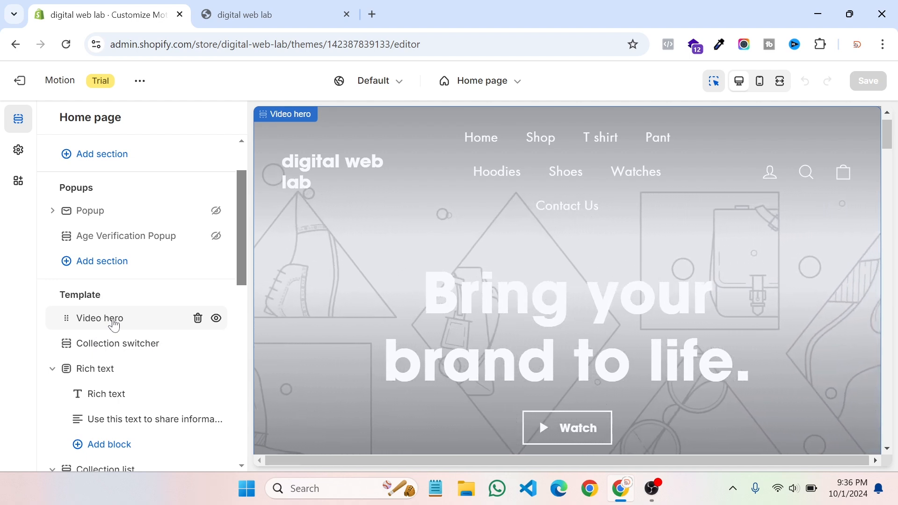
{"action": "scroll", "coordinate": [122, 321], "scroll_direction": "up", "scroll_amount": 2}
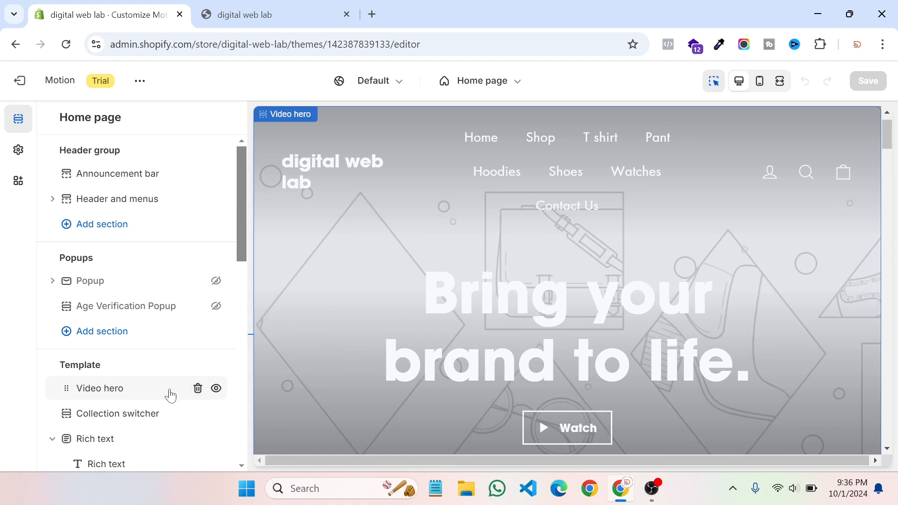
Step: Review the Video hero section's settings, including heading, button link, background video link and heights, and return to the section list
{"action": "left_click", "coordinate": [95, 390]}
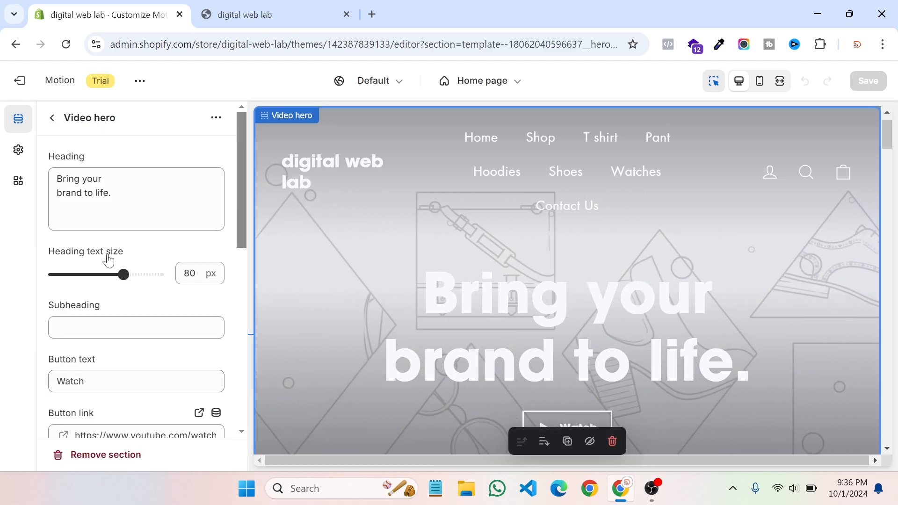
{"action": "scroll", "coordinate": [124, 257], "scroll_direction": "down", "scroll_amount": 3}
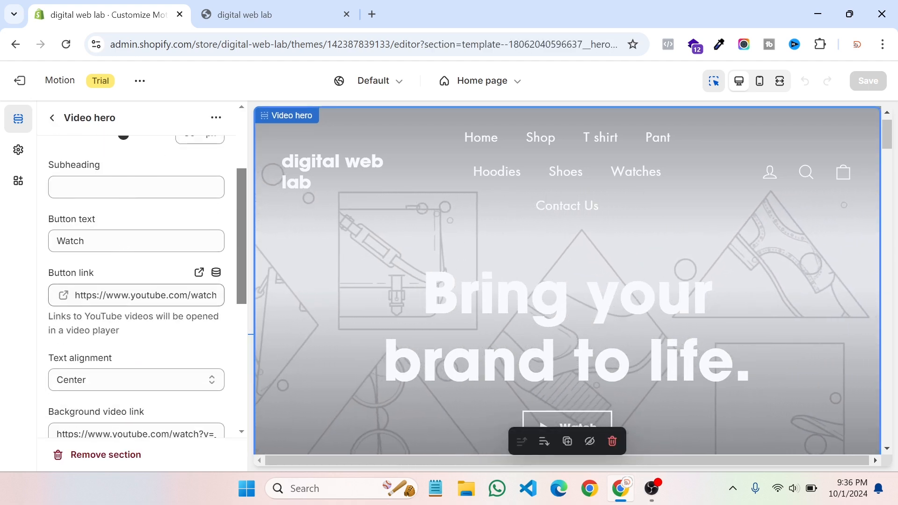
{"action": "left_click", "coordinate": [99, 295]}
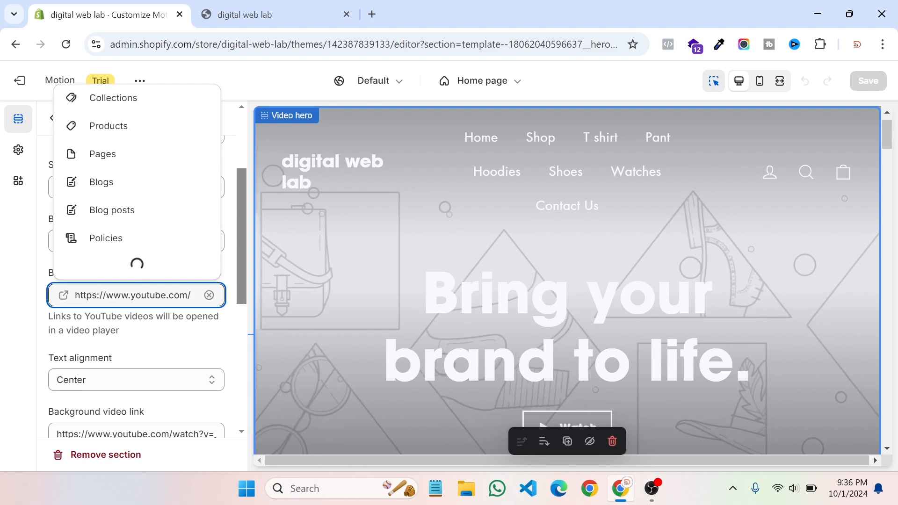
{"action": "left_click", "coordinate": [11, 306]}
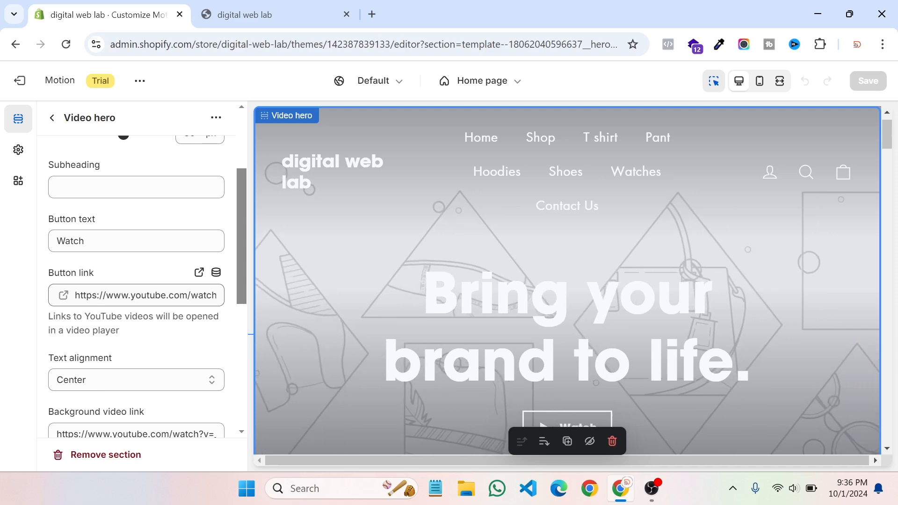
{"action": "scroll", "coordinate": [137, 310], "scroll_direction": "down", "scroll_amount": 3}
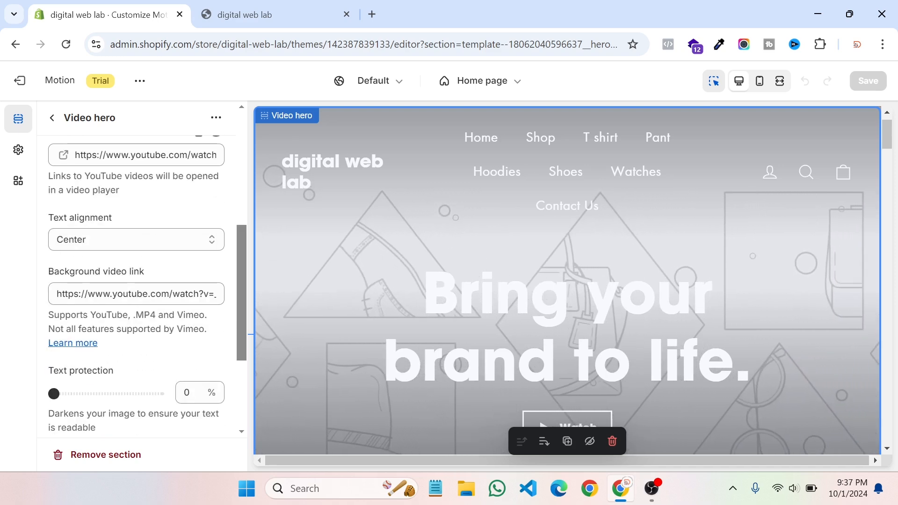
{"action": "scroll", "coordinate": [156, 314], "scroll_direction": "down", "scroll_amount": 3}
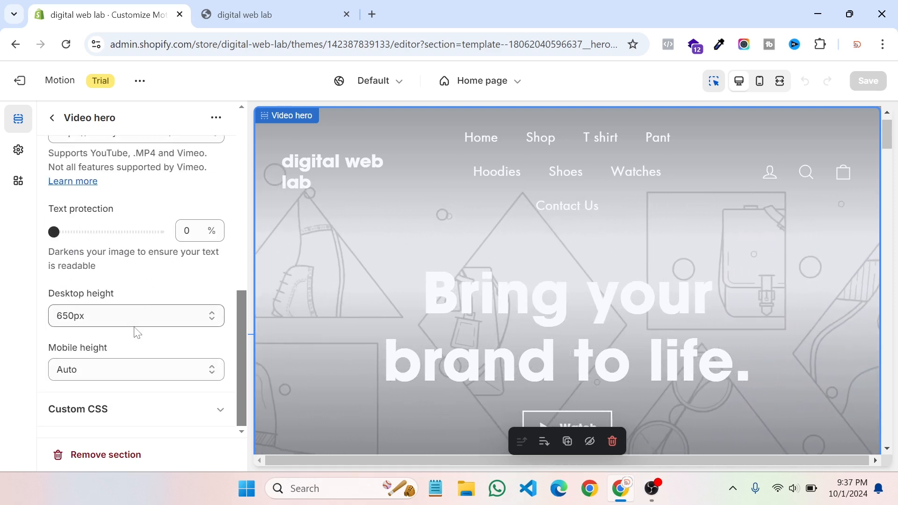
{"action": "scroll", "coordinate": [136, 331], "scroll_direction": "up", "scroll_amount": 5}
{"action": "scroll", "coordinate": [146, 342], "scroll_direction": "up", "scroll_amount": 5}
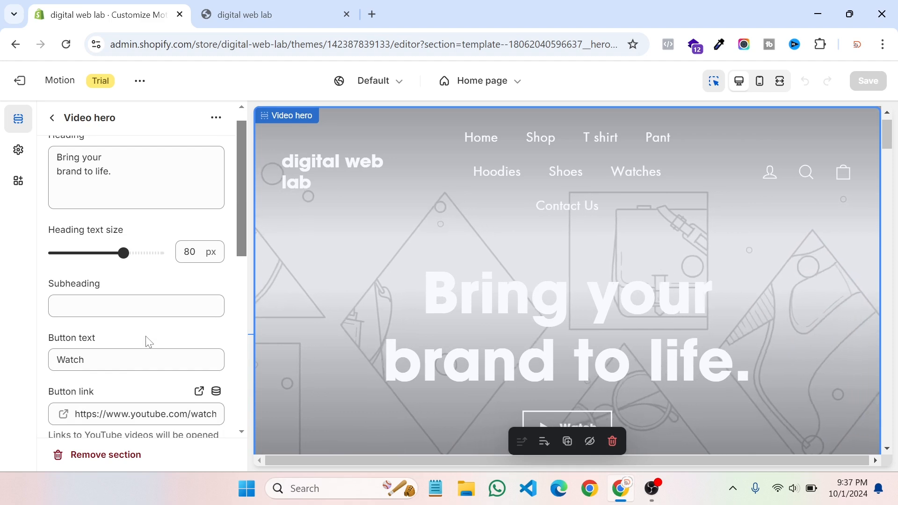
{"action": "scroll", "coordinate": [148, 342], "scroll_direction": "down", "scroll_amount": 5}
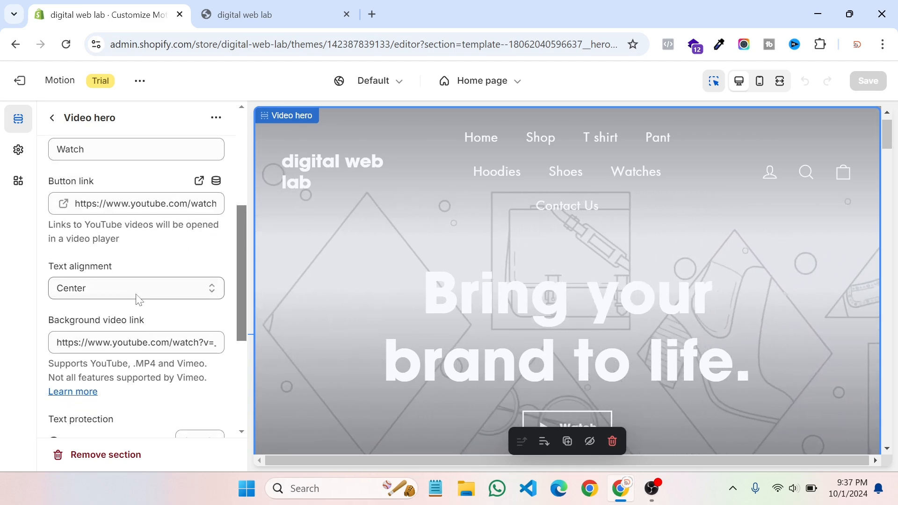
{"action": "scroll", "coordinate": [139, 300], "scroll_direction": "down", "scroll_amount": 3}
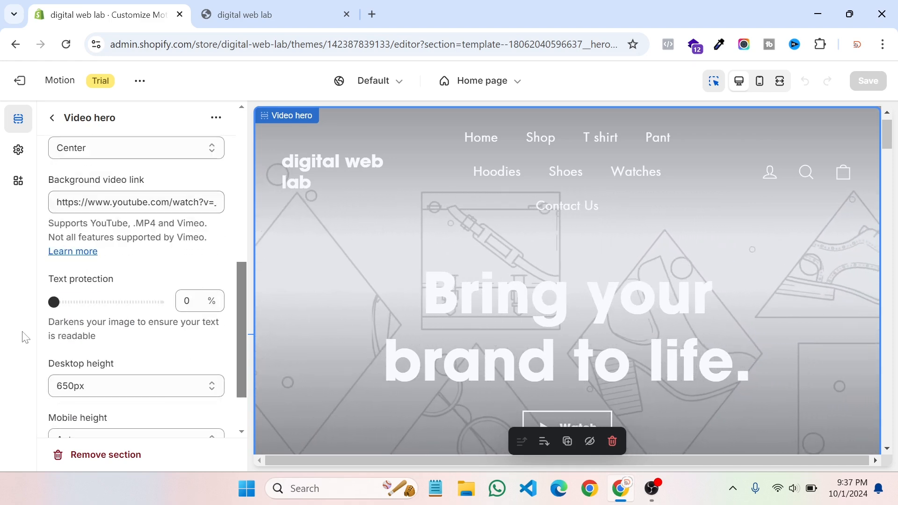
{"action": "left_click", "coordinate": [52, 117]}
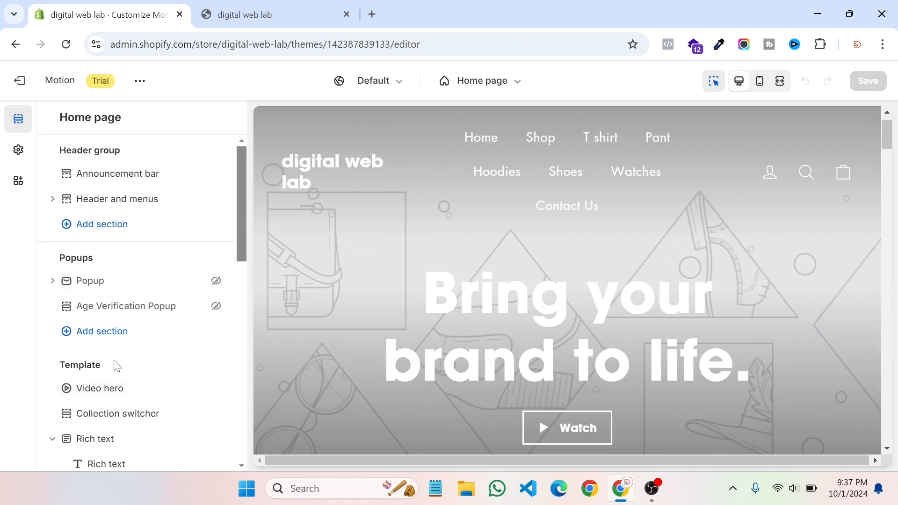
Step: Replace the Video hero section with a Hero (optional slideshow) section placed first in the home page template
{"action": "mouse_move", "coordinate": [139, 392]}
{"action": "left_click", "coordinate": [197, 389]}
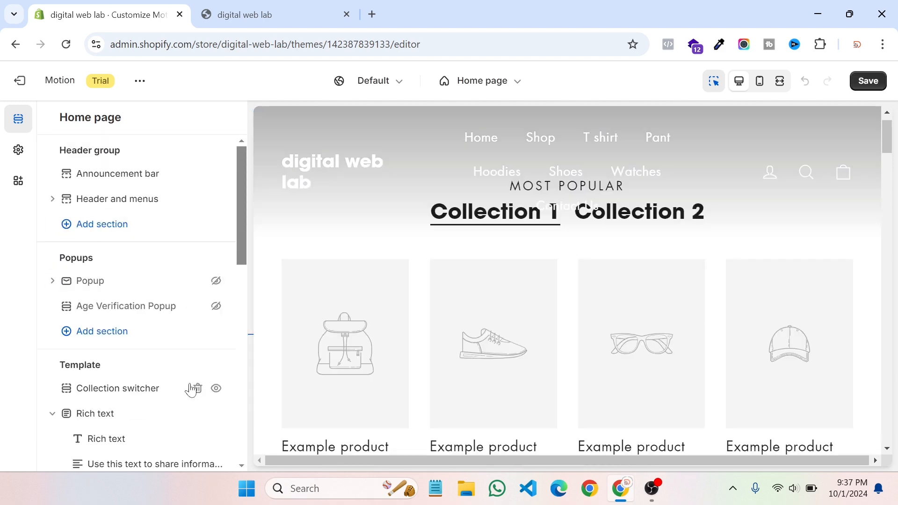
{"action": "scroll", "coordinate": [123, 361], "scroll_direction": "down", "scroll_amount": 10}
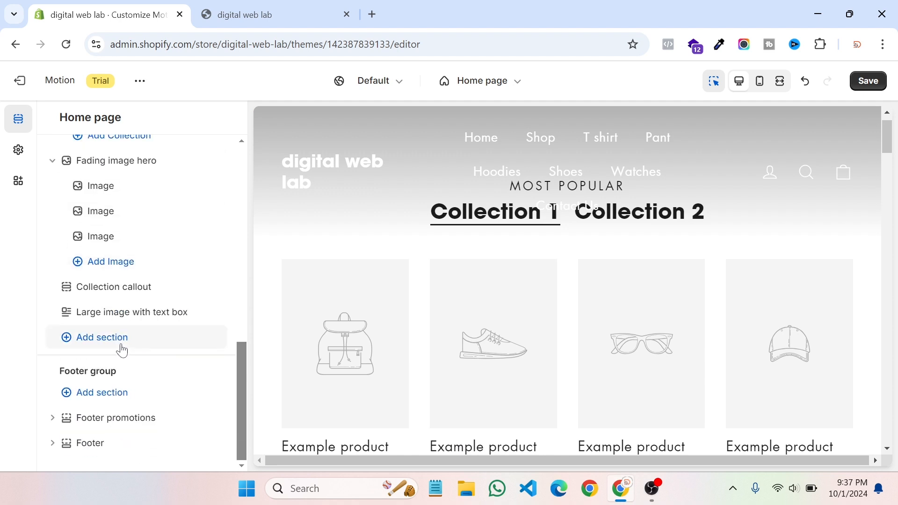
{"action": "left_click", "coordinate": [98, 347]}
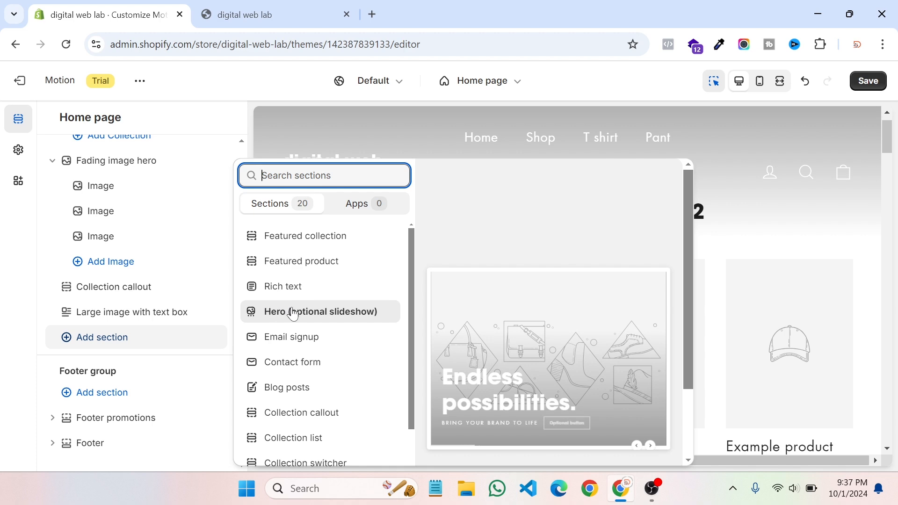
{"action": "left_click", "coordinate": [283, 312]}
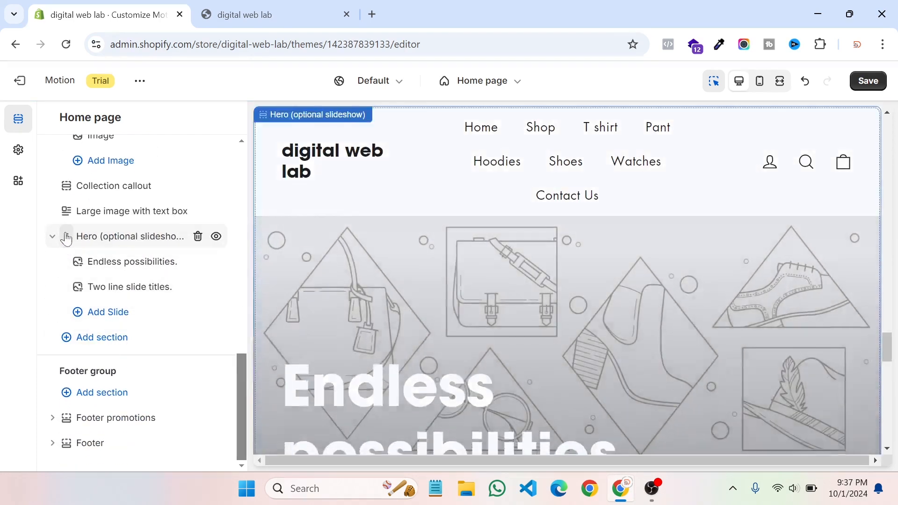
{"action": "left_click_drag", "start_coordinate": [67, 239], "coordinate": [66, 299]}
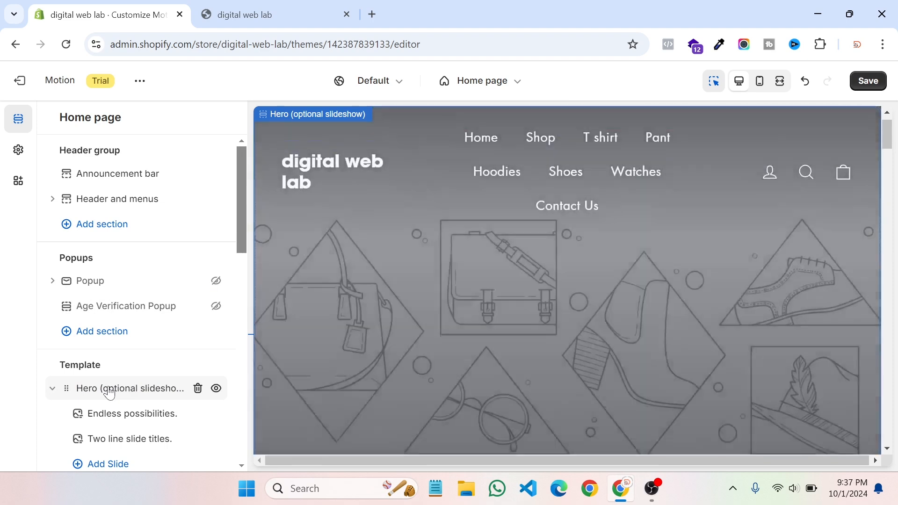
Step: Open the image picker for the main image of the hero section's "Endless possibilities." slide
{"action": "scroll", "coordinate": [144, 317], "scroll_direction": "down", "scroll_amount": 3}
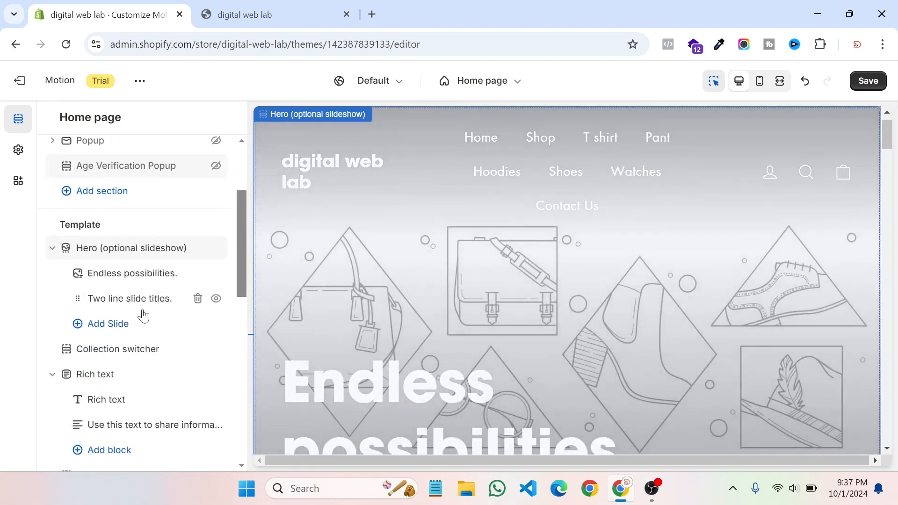
{"action": "left_click", "coordinate": [115, 274]}
{"action": "scroll", "coordinate": [142, 350], "scroll_direction": "down", "scroll_amount": 5}
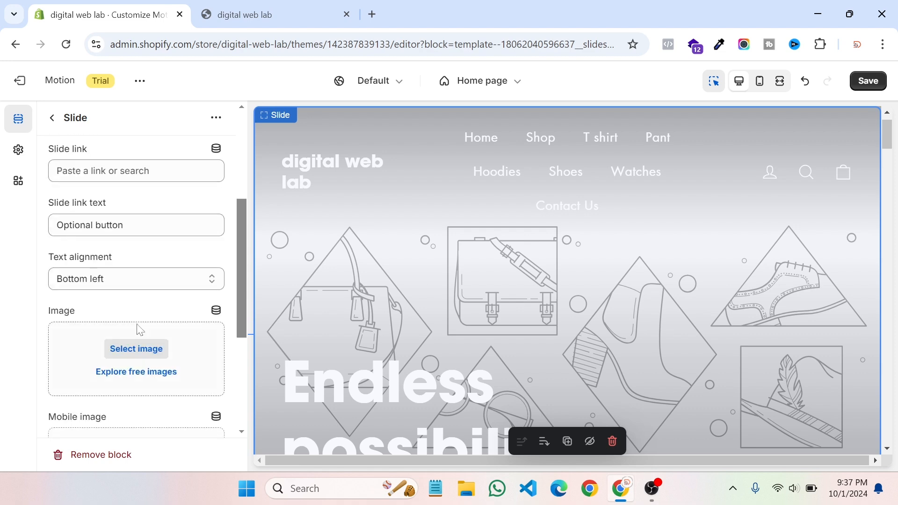
{"action": "scroll", "coordinate": [136, 356], "scroll_direction": "down", "scroll_amount": 3}
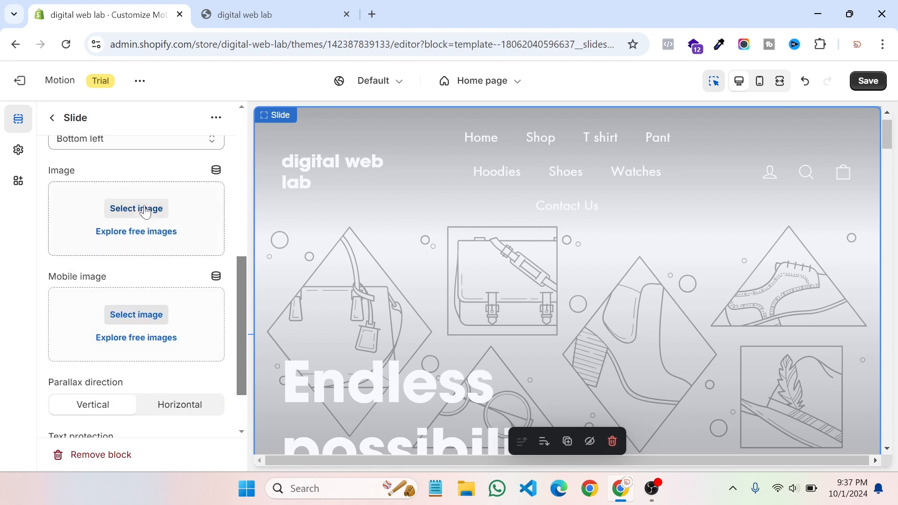
{"action": "left_click", "coordinate": [136, 209]}
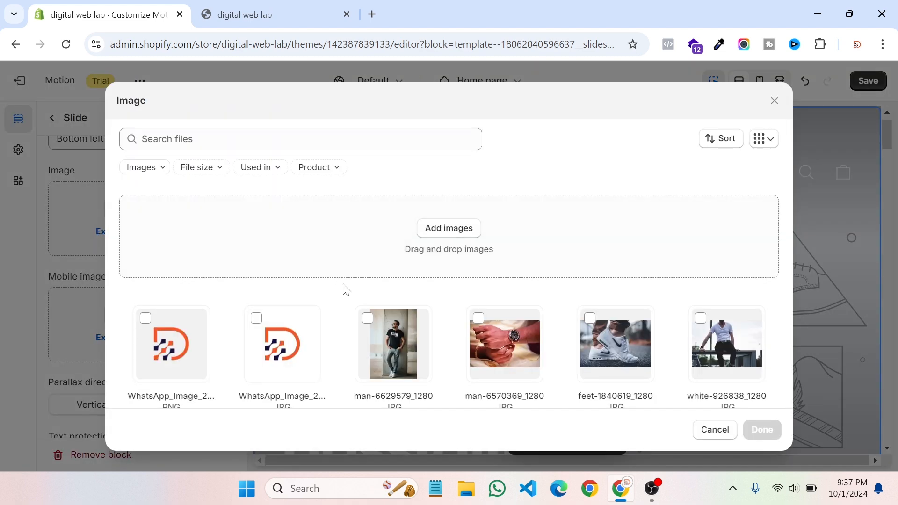
Step: Examine the store's uploaded images for a picture that suits the hero slide
{"action": "scroll", "coordinate": [476, 313], "scroll_direction": "down", "scroll_amount": 5}
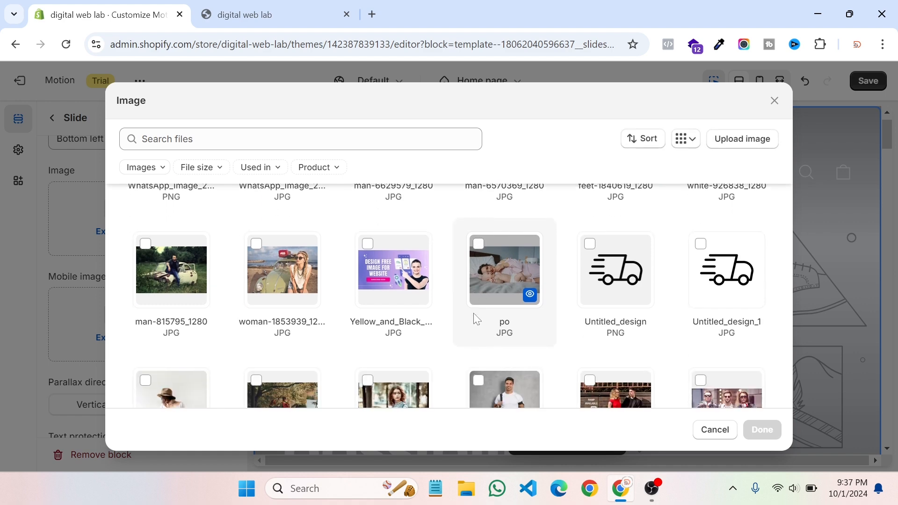
{"action": "scroll", "coordinate": [473, 313], "scroll_direction": "down", "scroll_amount": 4}
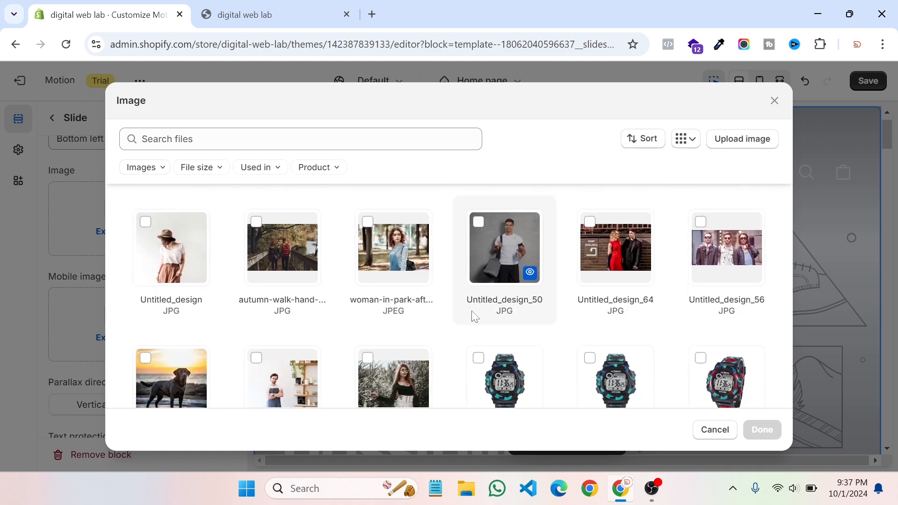
{"action": "scroll", "coordinate": [475, 317], "scroll_direction": "down", "scroll_amount": 4}
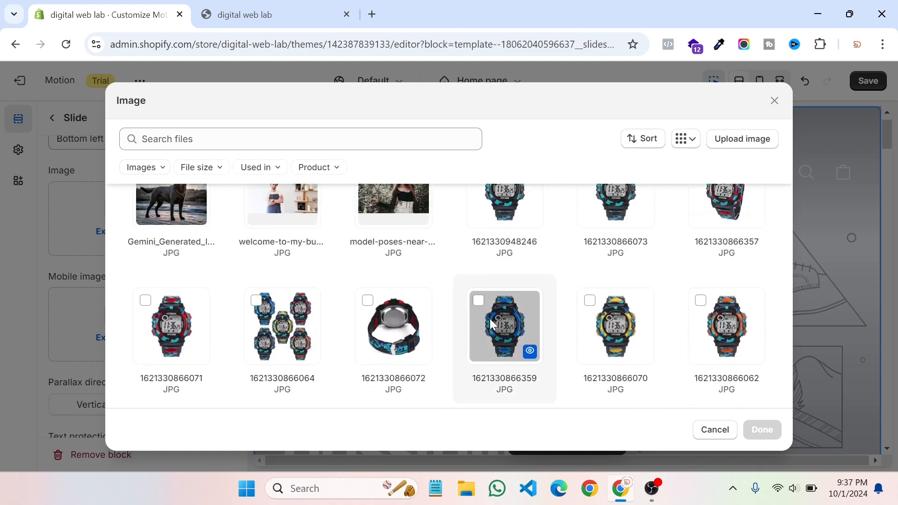
{"action": "scroll", "coordinate": [492, 323], "scroll_direction": "up", "scroll_amount": 8}
{"action": "scroll", "coordinate": [524, 321], "scroll_direction": "down", "scroll_amount": 2}
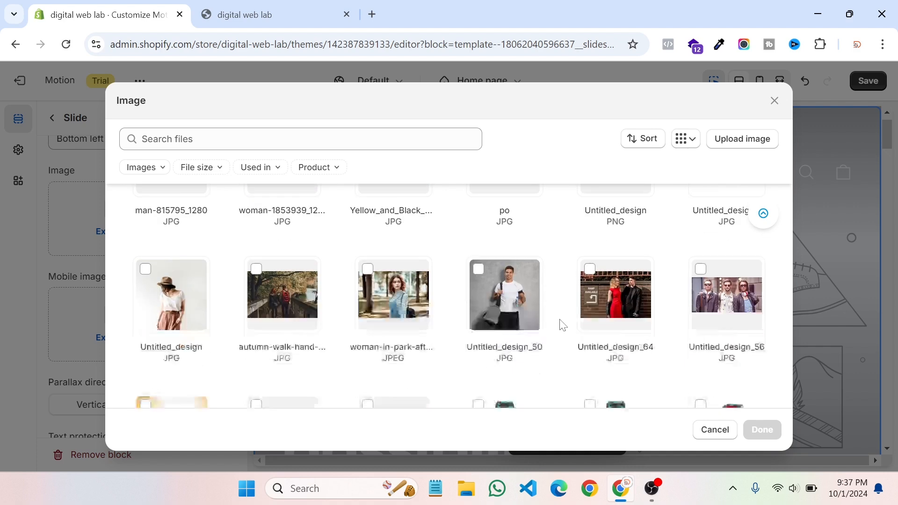
{"action": "scroll", "coordinate": [566, 319], "scroll_direction": "down", "scroll_amount": 1}
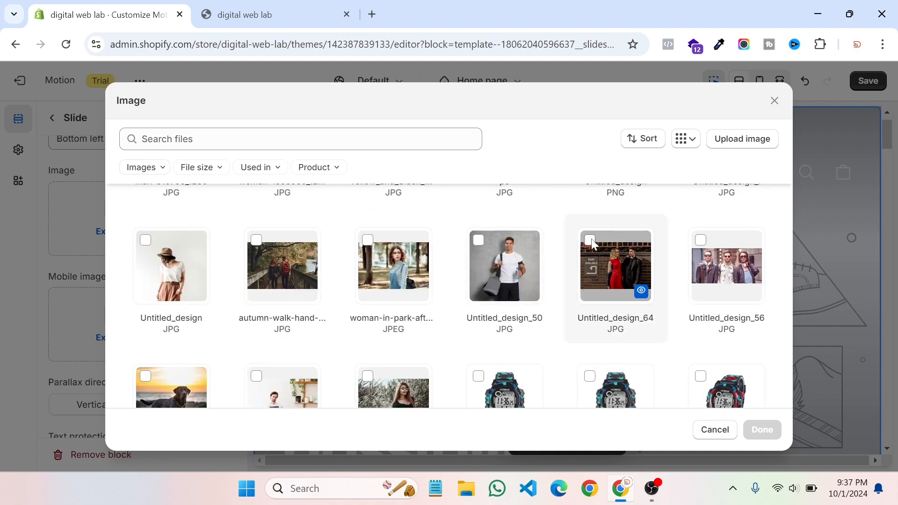
{"action": "scroll", "coordinate": [596, 278], "scroll_direction": "up", "scroll_amount": 7}
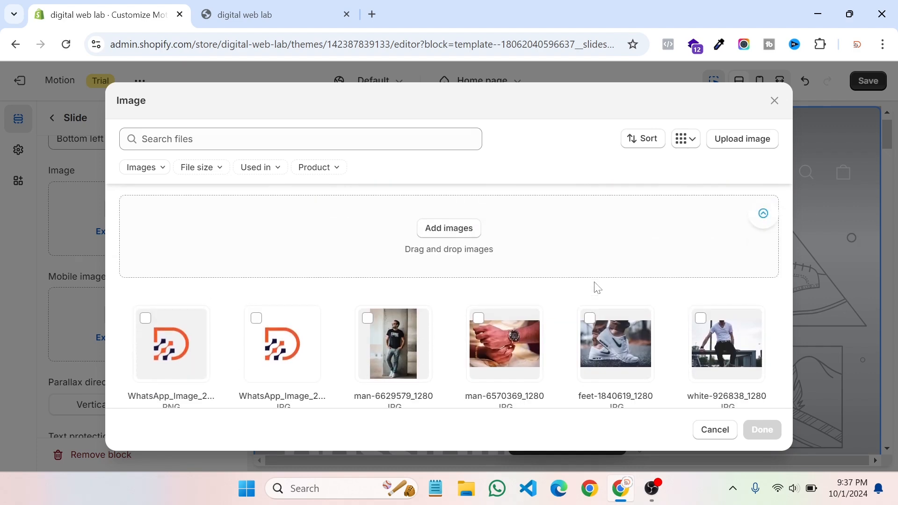
{"action": "scroll", "coordinate": [597, 287], "scroll_direction": "down", "scroll_amount": 6}
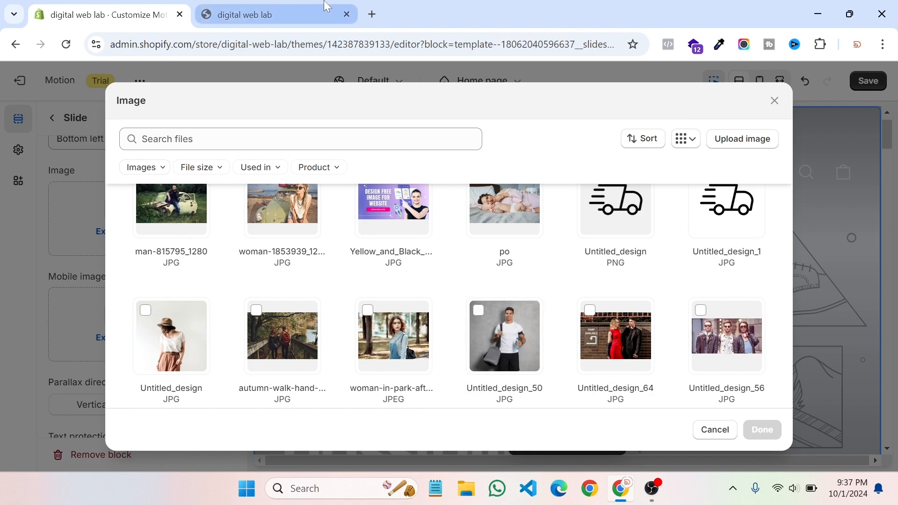
Step: Switch to Pixabay in a new browser tab and search its images for "fashion"
{"action": "left_click", "coordinate": [373, 14]}
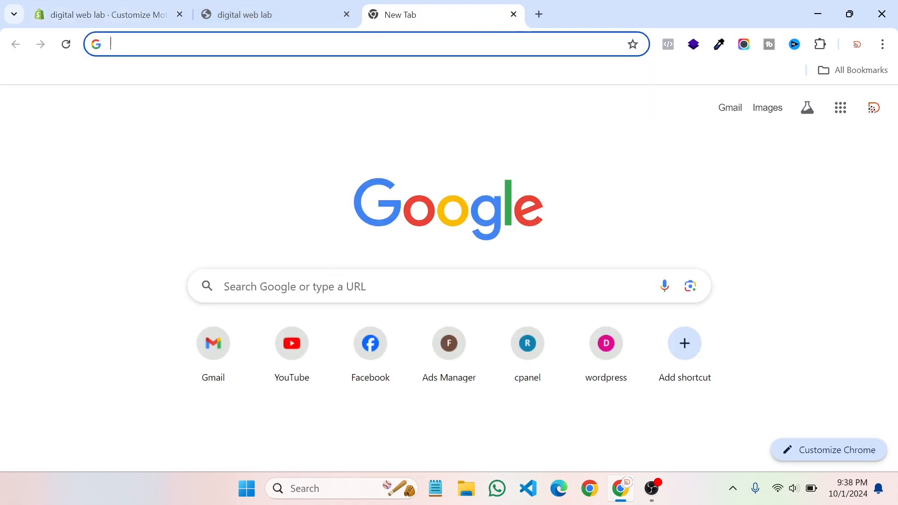
{"action": "left_click", "coordinate": [309, 286]}
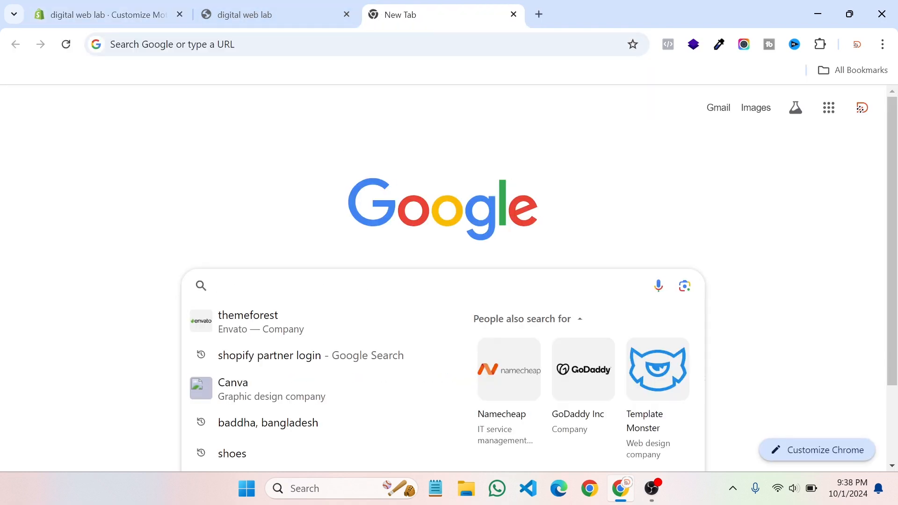
{"action": "type", "text": "pixabay"}
{"action": "key", "text": "Return"}
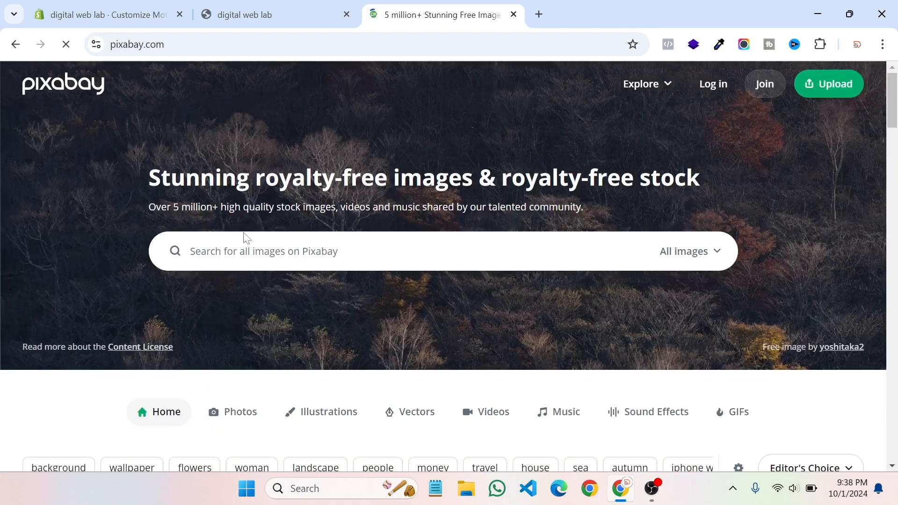
{"action": "left_click", "coordinate": [248, 248]}
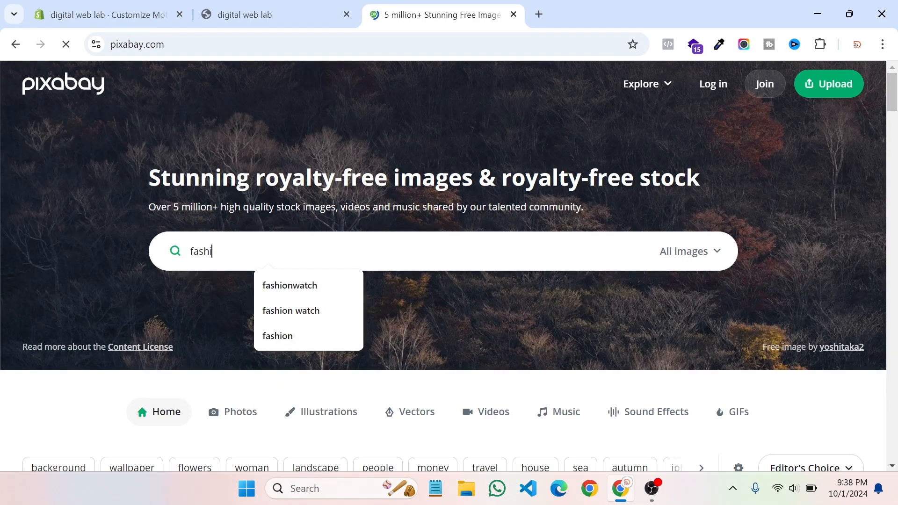
{"action": "key", "text": "Return"}
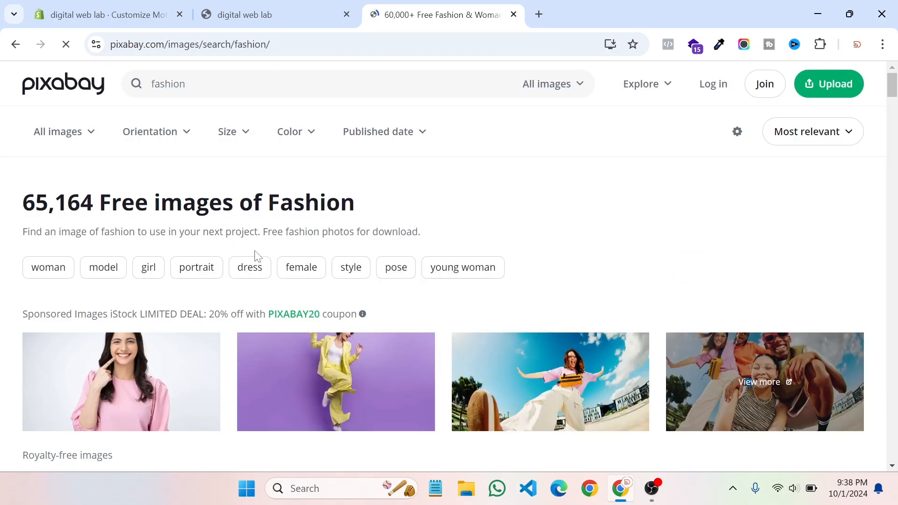
Step: Examine the fashion image results for a landscape photo suitable for the hero slide
{"action": "scroll", "coordinate": [526, 250], "scroll_direction": "down", "scroll_amount": 3}
{"action": "scroll", "coordinate": [518, 271], "scroll_direction": "down", "scroll_amount": 5}
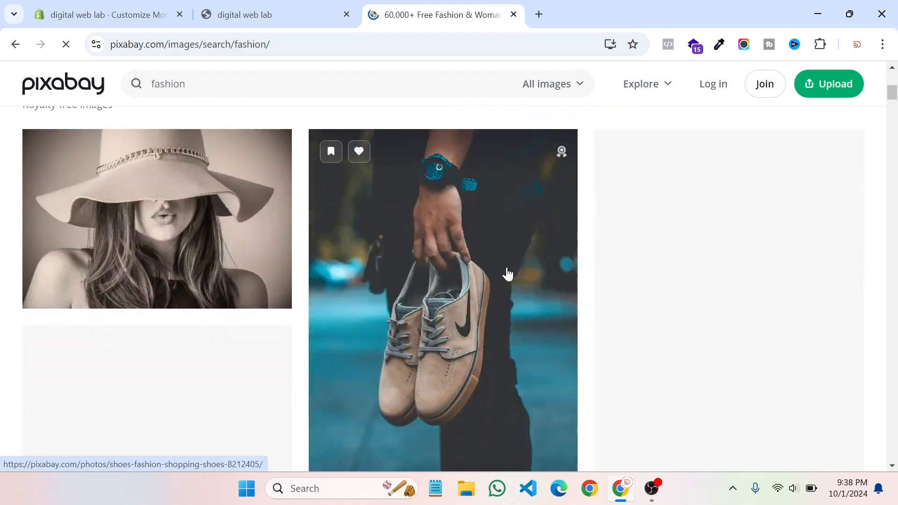
{"action": "scroll", "coordinate": [655, 288], "scroll_direction": "down", "scroll_amount": 4}
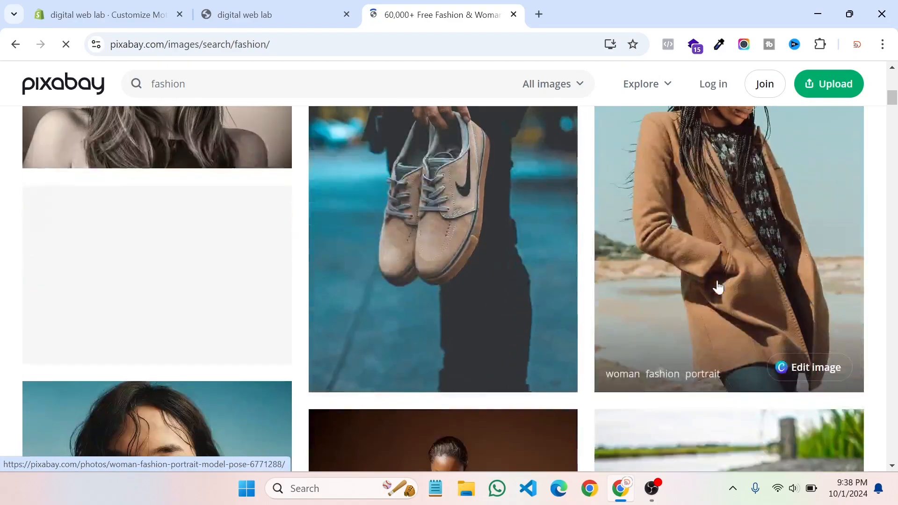
{"action": "scroll", "coordinate": [666, 290], "scroll_direction": "down", "scroll_amount": 12}
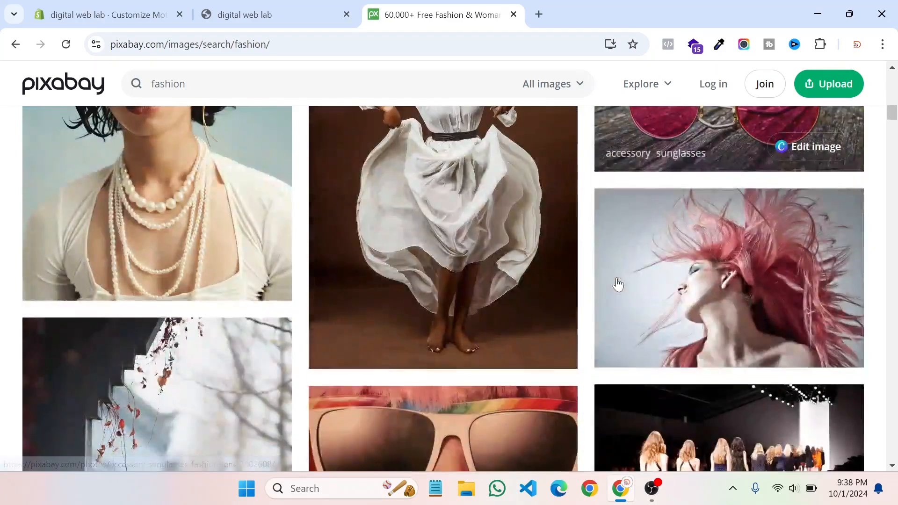
{"action": "scroll", "coordinate": [617, 283], "scroll_direction": "down", "scroll_amount": 15}
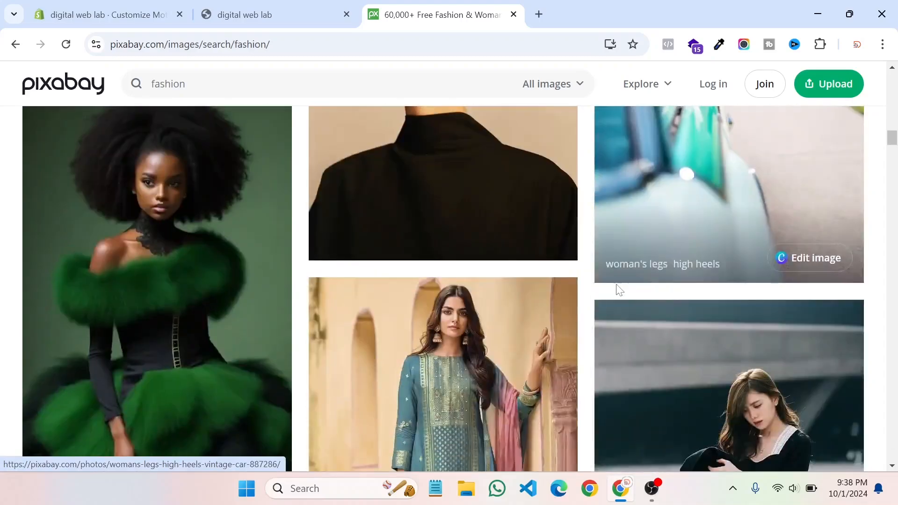
{"action": "scroll", "coordinate": [607, 294], "scroll_direction": "down", "scroll_amount": 5}
{"action": "scroll", "coordinate": [472, 323], "scroll_direction": "down", "scroll_amount": 12}
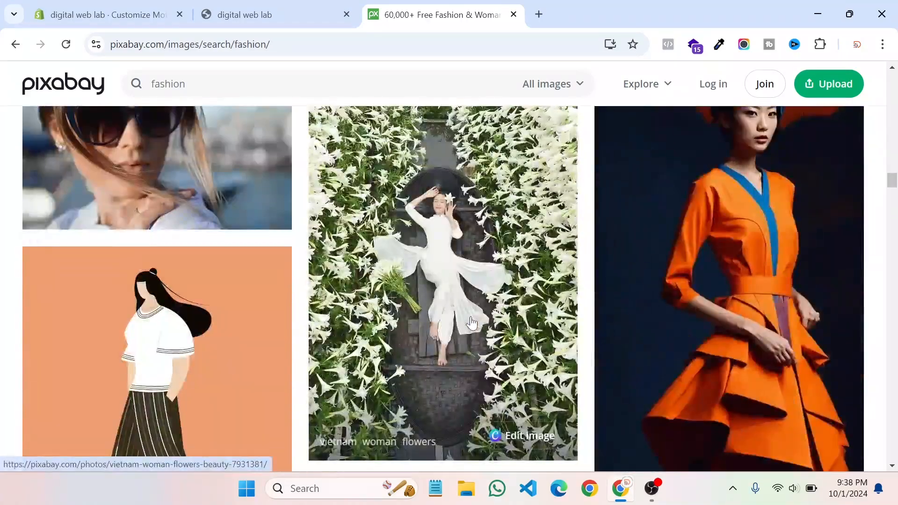
{"action": "scroll", "coordinate": [471, 322], "scroll_direction": "down", "scroll_amount": 9}
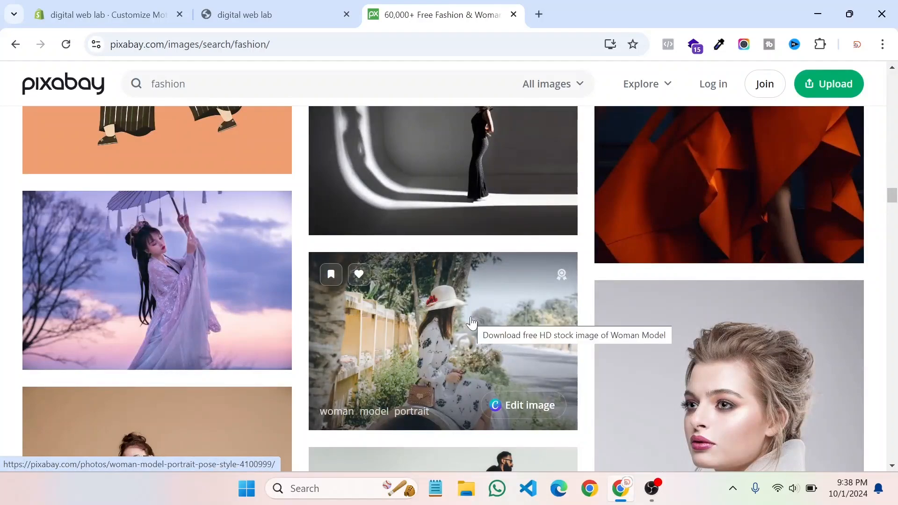
{"action": "scroll", "coordinate": [472, 323], "scroll_direction": "down", "scroll_amount": 9}
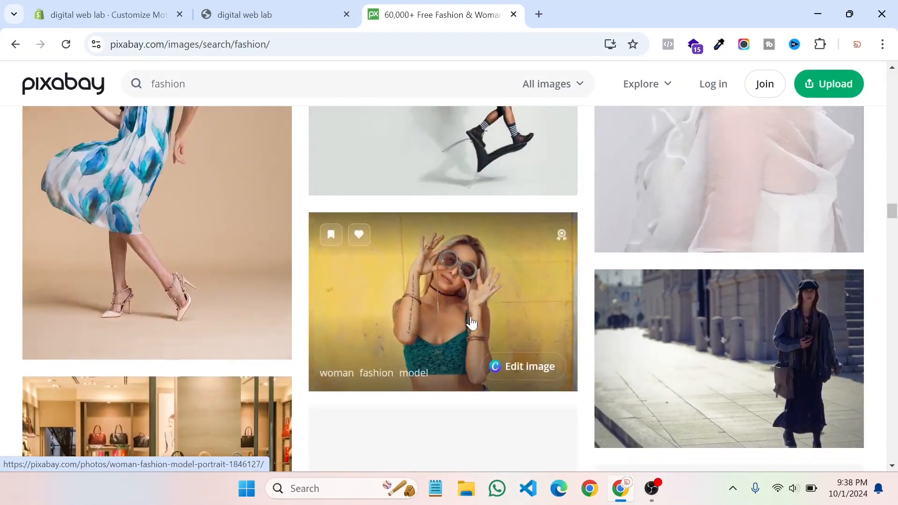
{"action": "scroll", "coordinate": [471, 323], "scroll_direction": "down", "scroll_amount": 15}
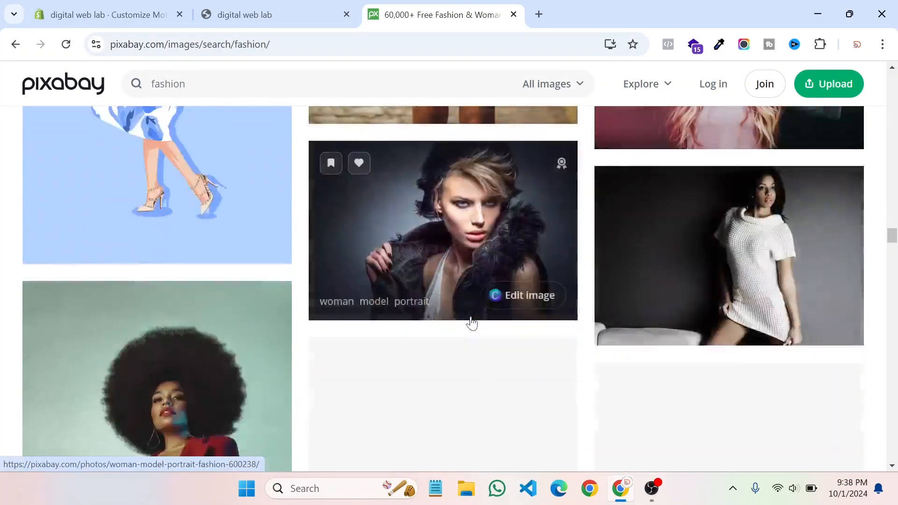
{"action": "scroll", "coordinate": [613, 321], "scroll_direction": "down", "scroll_amount": 5}
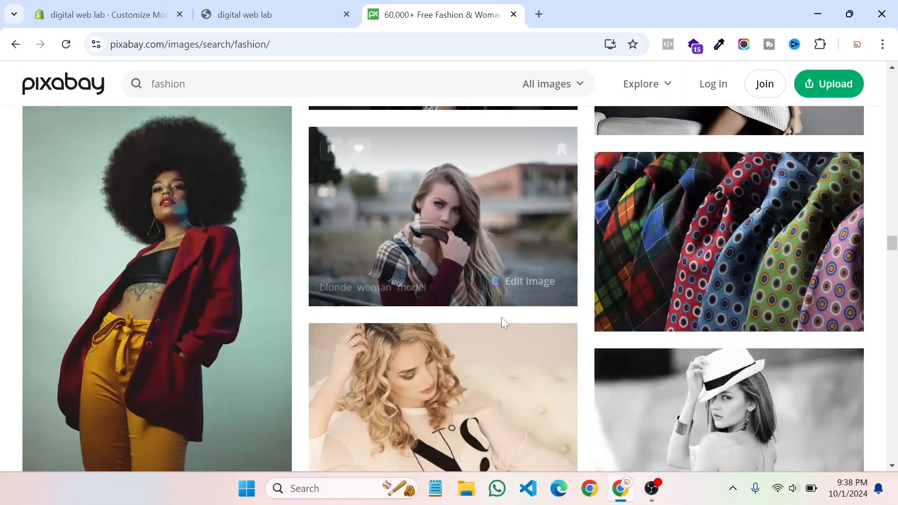
{"action": "scroll", "coordinate": [502, 318], "scroll_direction": "down", "scroll_amount": 5}
{"action": "scroll", "coordinate": [654, 296], "scroll_direction": "down", "scroll_amount": 5}
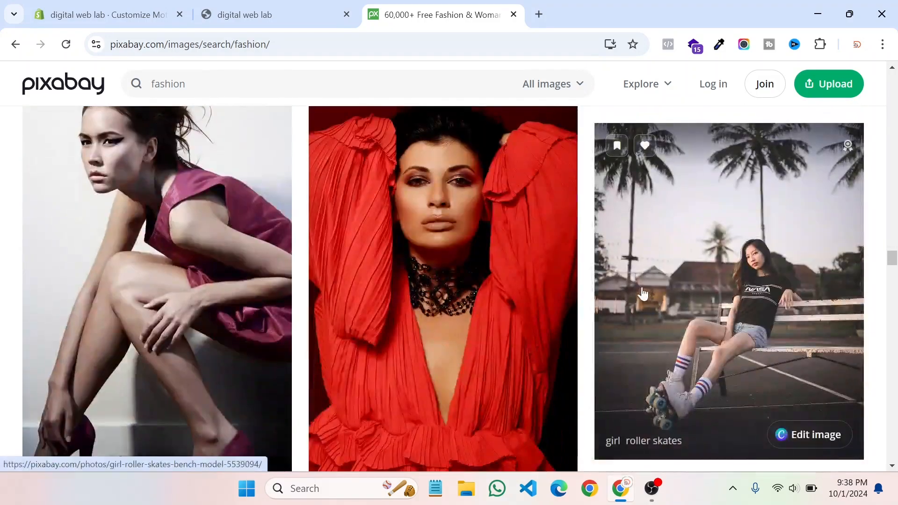
{"action": "scroll", "coordinate": [515, 300], "scroll_direction": "down", "scroll_amount": 8}
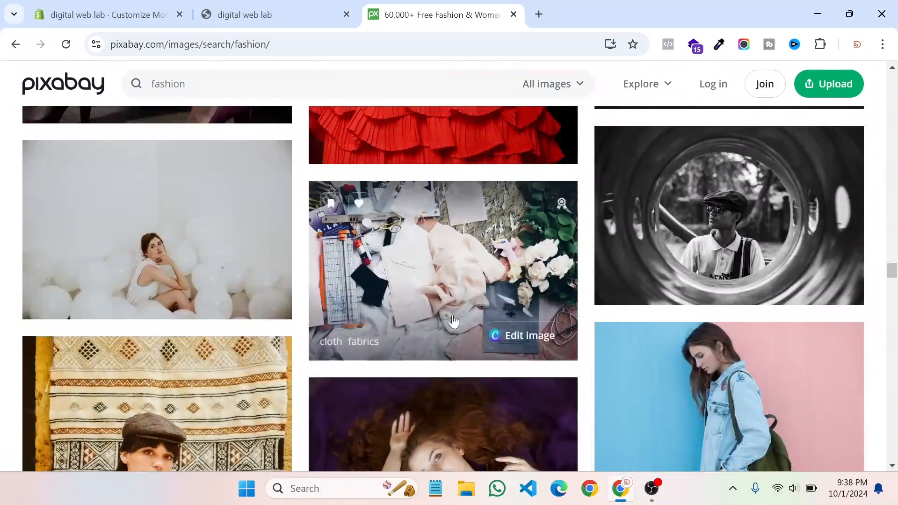
{"action": "scroll", "coordinate": [477, 318], "scroll_direction": "down", "scroll_amount": 5}
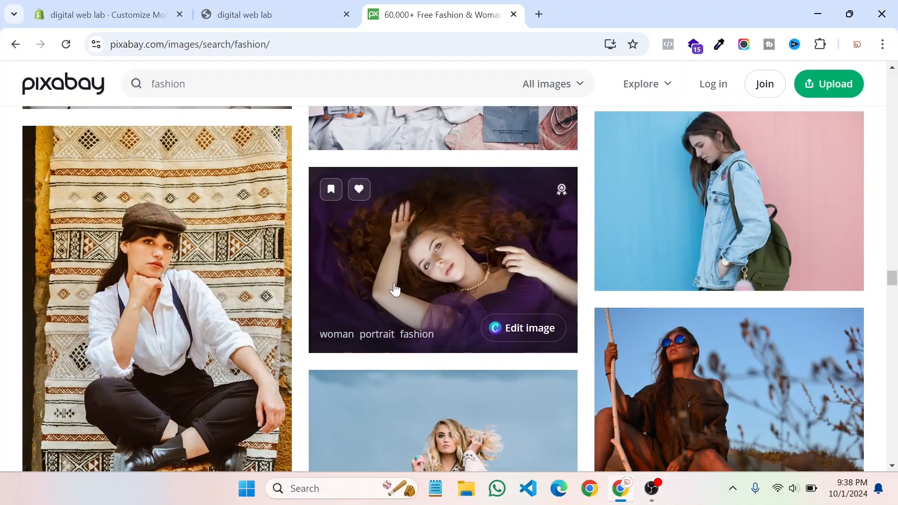
{"action": "scroll", "coordinate": [394, 289], "scroll_direction": "down", "scroll_amount": 5}
{"action": "scroll", "coordinate": [395, 289], "scroll_direction": "down", "scroll_amount": 3}
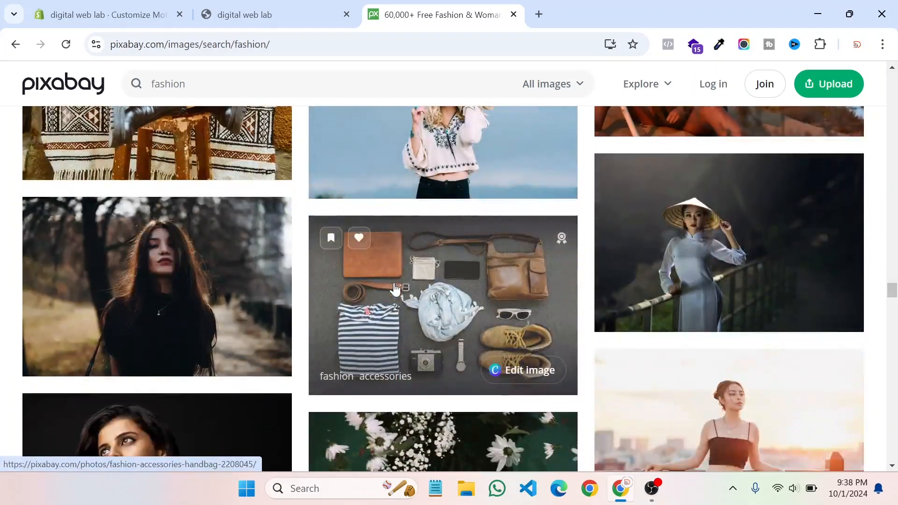
{"action": "scroll", "coordinate": [657, 272], "scroll_direction": "up", "scroll_amount": 5}
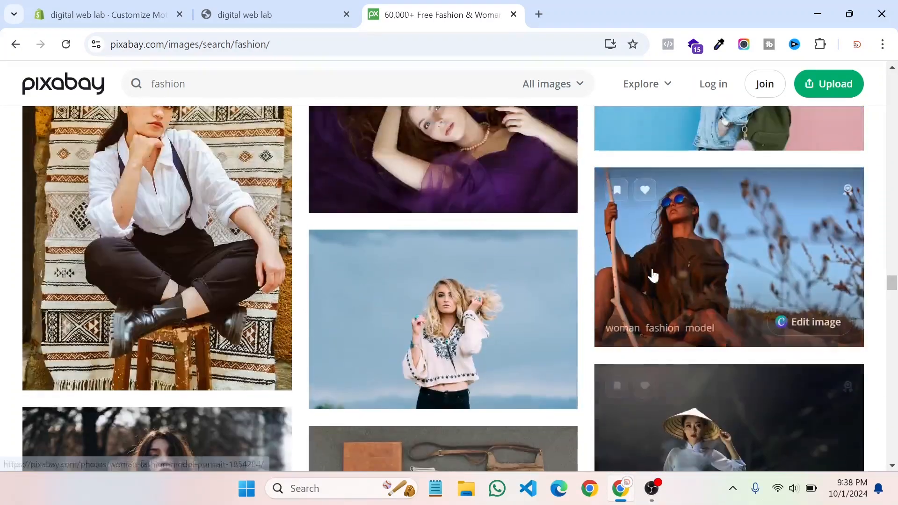
{"action": "scroll", "coordinate": [468, 300], "scroll_direction": "down", "scroll_amount": 3}
{"action": "scroll", "coordinate": [437, 281], "scroll_direction": "down", "scroll_amount": 2}
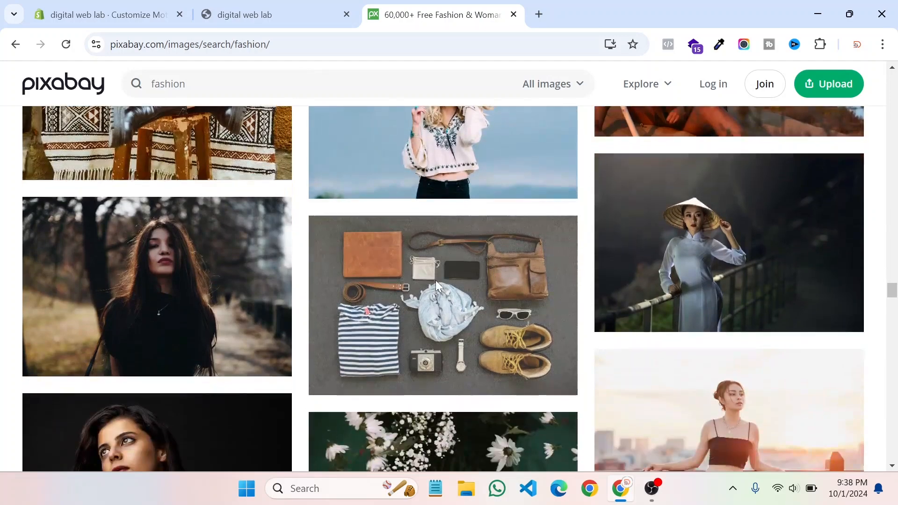
{"action": "scroll", "coordinate": [431, 259], "scroll_direction": "up", "scroll_amount": 3}
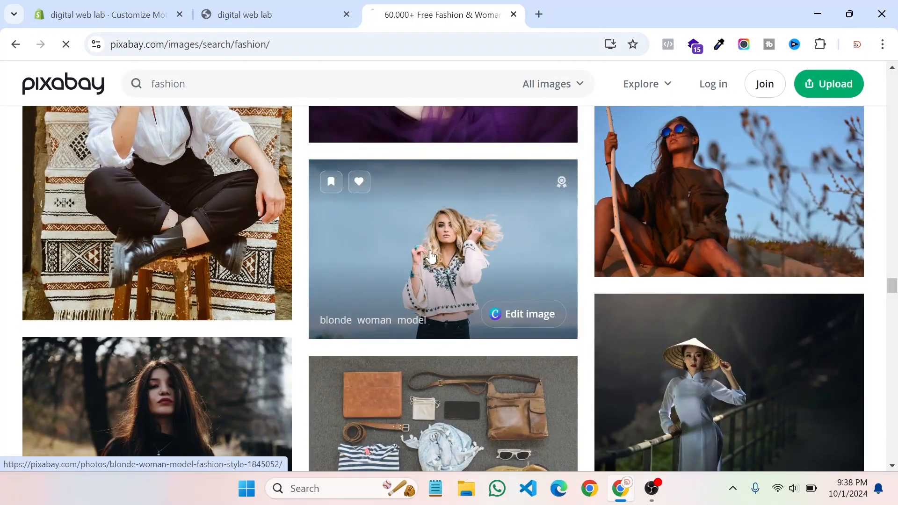
Step: Open the photo of the blonde woman model against the blue sky and download its 1280-pixel version
{"action": "left_click", "coordinate": [430, 250]}
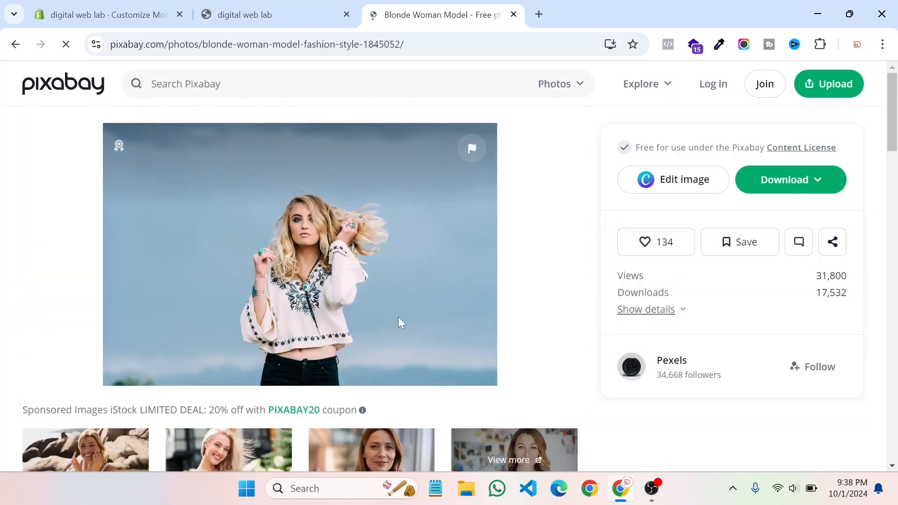
{"action": "scroll", "coordinate": [398, 318], "scroll_direction": "down", "scroll_amount": 3}
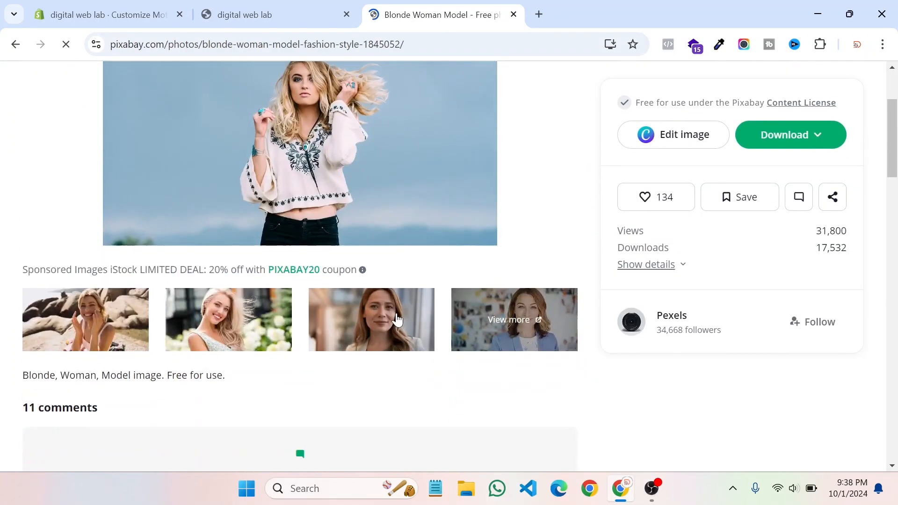
{"action": "left_click", "coordinate": [795, 136]}
{"action": "left_click", "coordinate": [682, 311]}
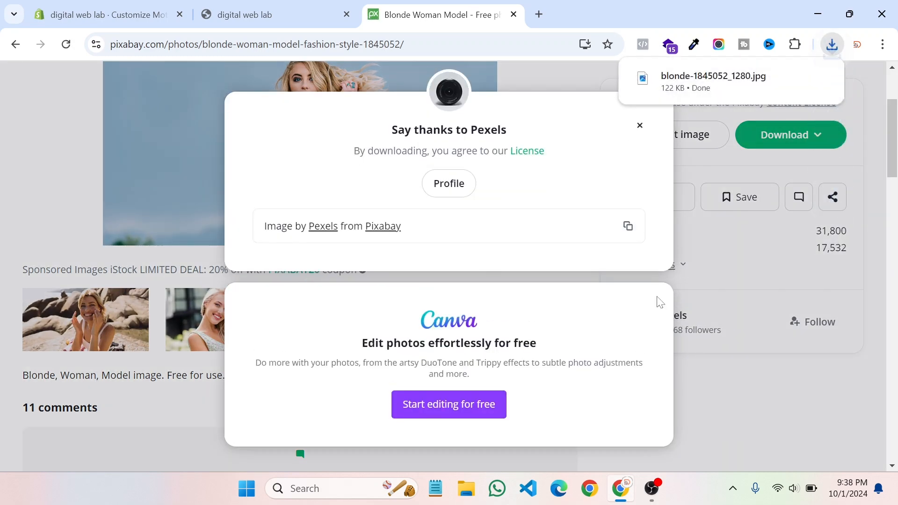
Step: Return to the theme editor, upload blonde-1845052_1280.jpg from Downloads as the first hero slide's image, and save the change
{"action": "left_click", "coordinate": [268, 6]}
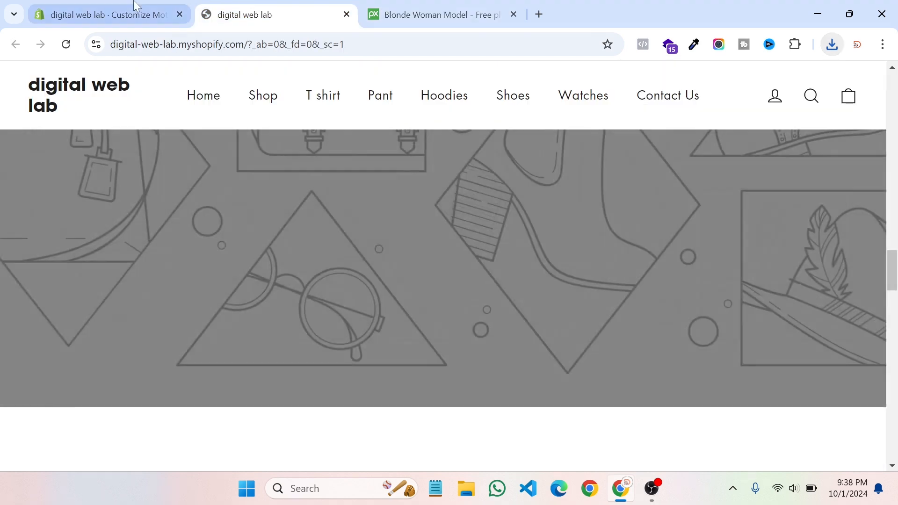
{"action": "left_click", "coordinate": [136, 9]}
{"action": "scroll", "coordinate": [476, 299], "scroll_direction": "up", "scroll_amount": 5}
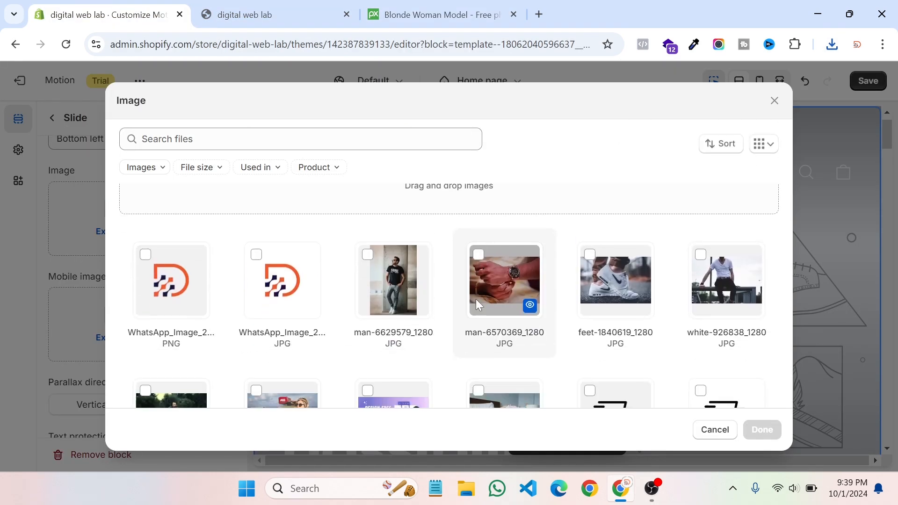
{"action": "left_click", "coordinate": [438, 231]}
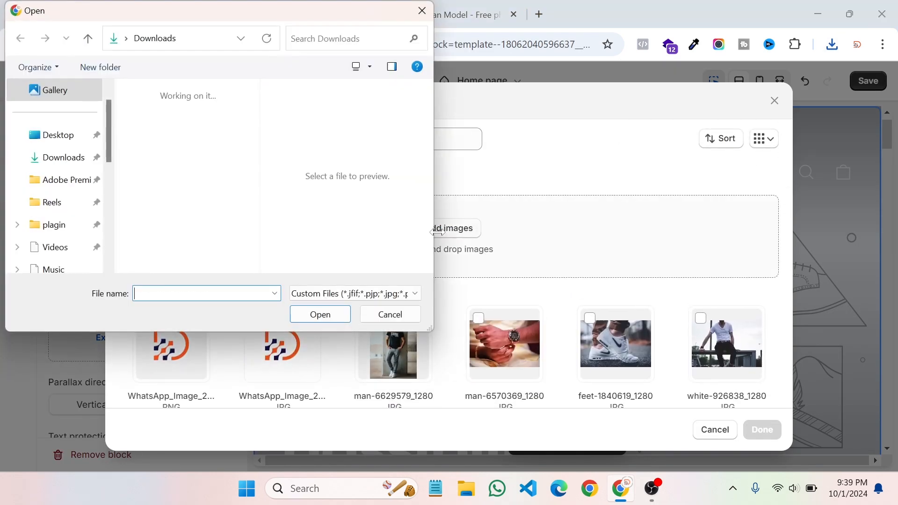
{"action": "left_click", "coordinate": [154, 136]}
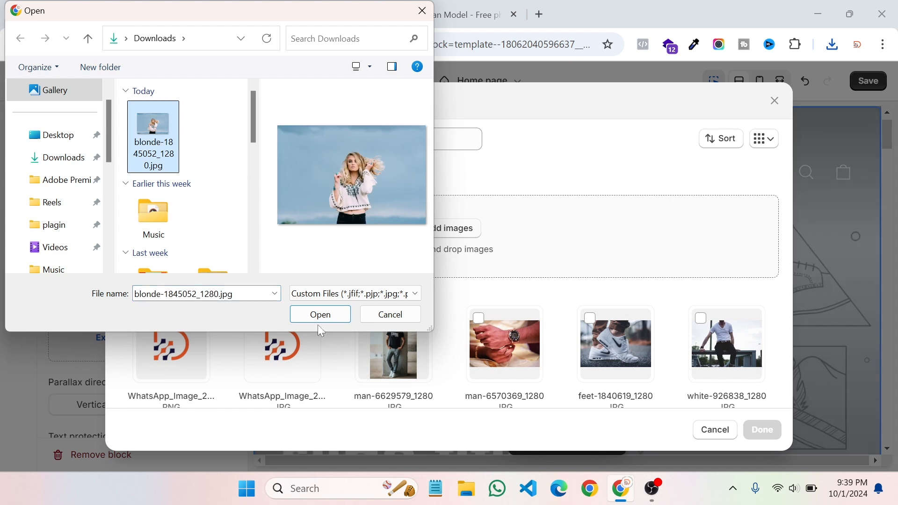
{"action": "left_click", "coordinate": [321, 315]}
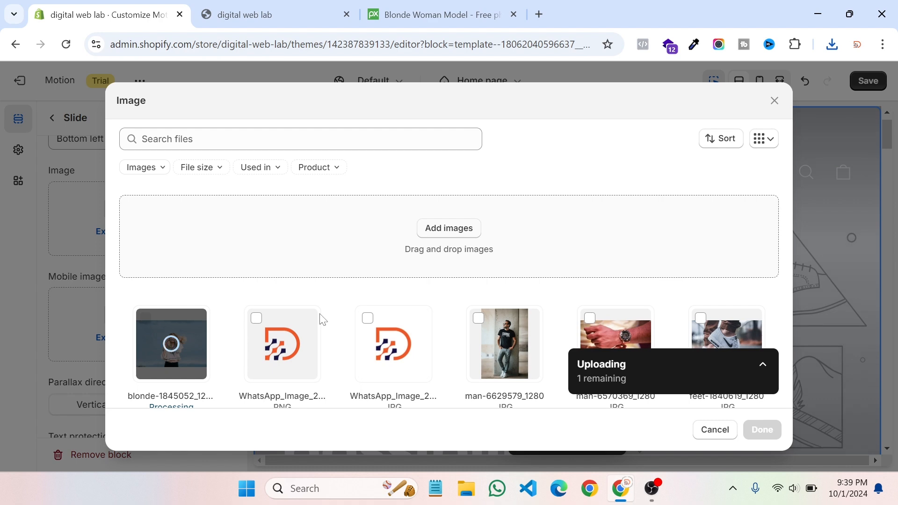
{"action": "left_click", "coordinate": [745, 432]}
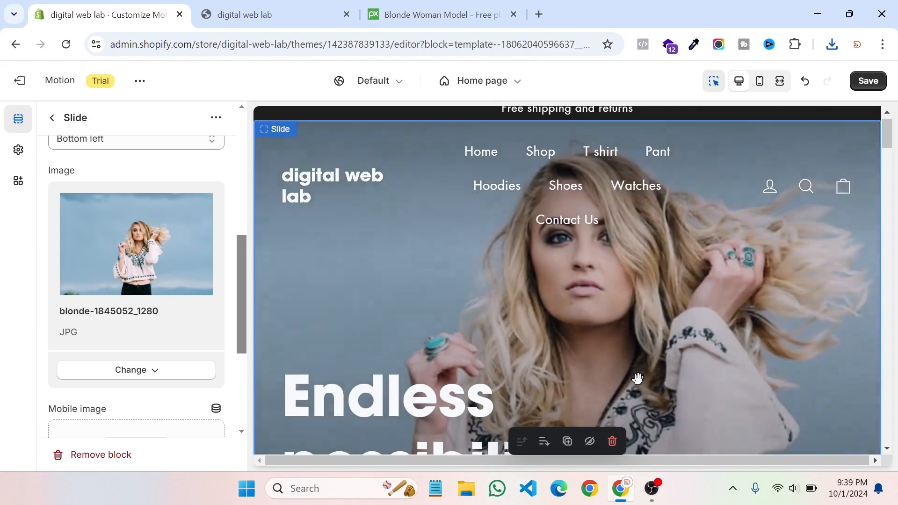
{"action": "scroll", "coordinate": [626, 373], "scroll_direction": "down", "scroll_amount": 2}
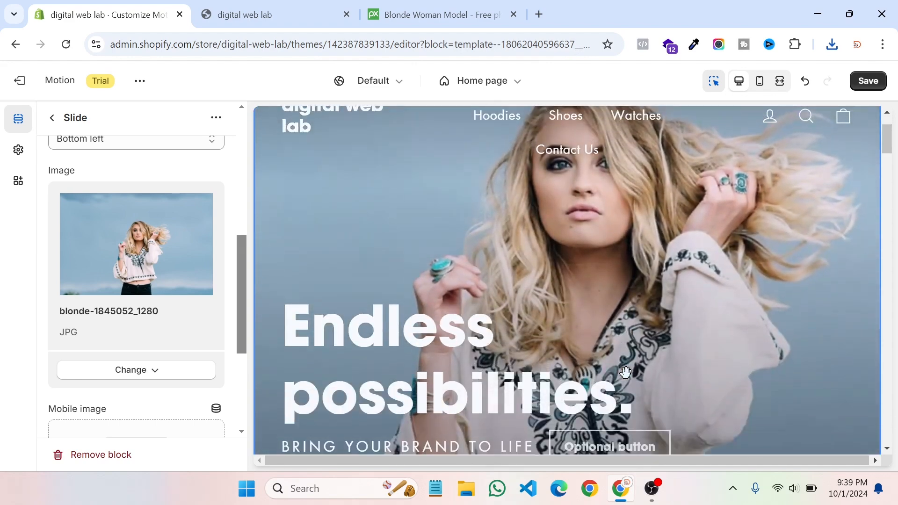
{"action": "left_click", "coordinate": [875, 84]}
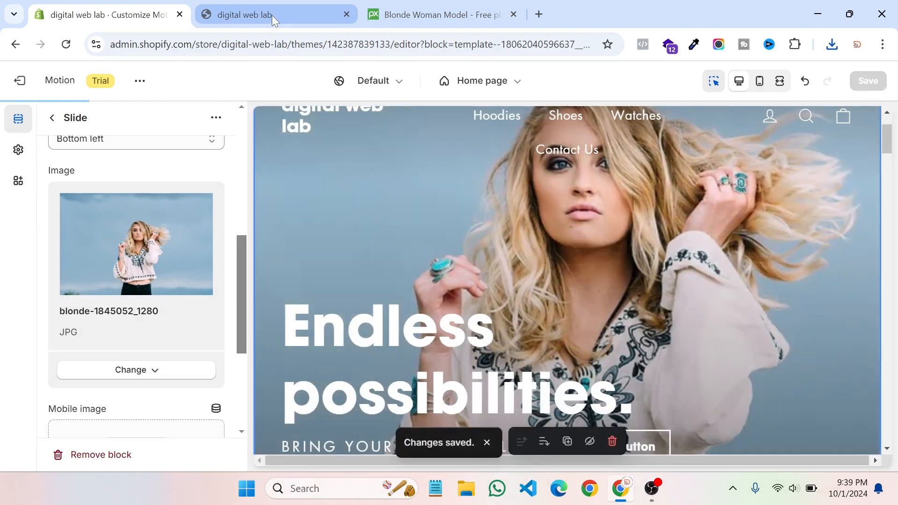
Step: Reload the storefront preview, check the hero slideshow at the page's start, and return to the theme editor
{"action": "mouse_move", "coordinate": [271, 15]}
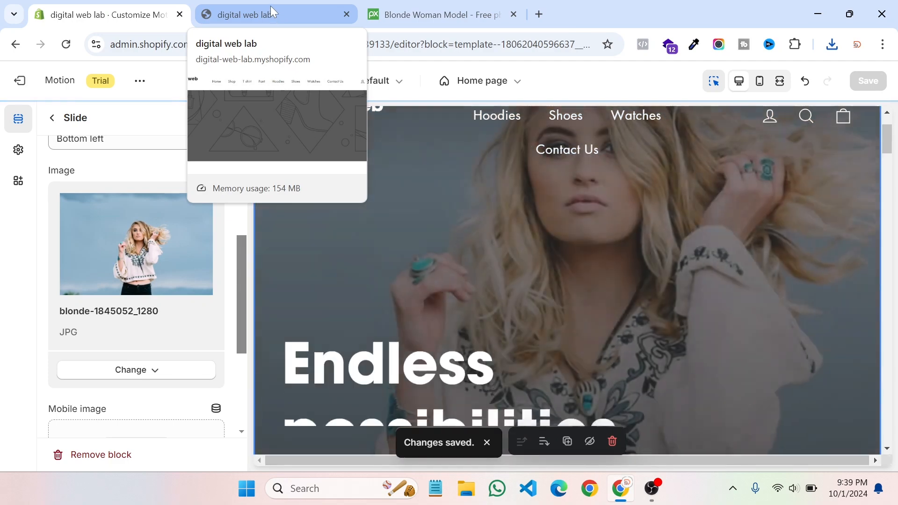
{"action": "left_click", "coordinate": [273, 14]}
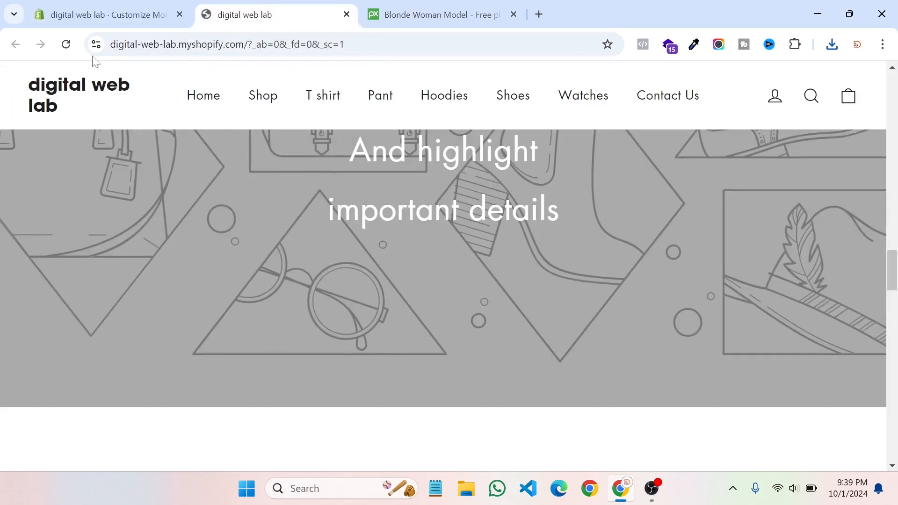
{"action": "left_click", "coordinate": [66, 44]}
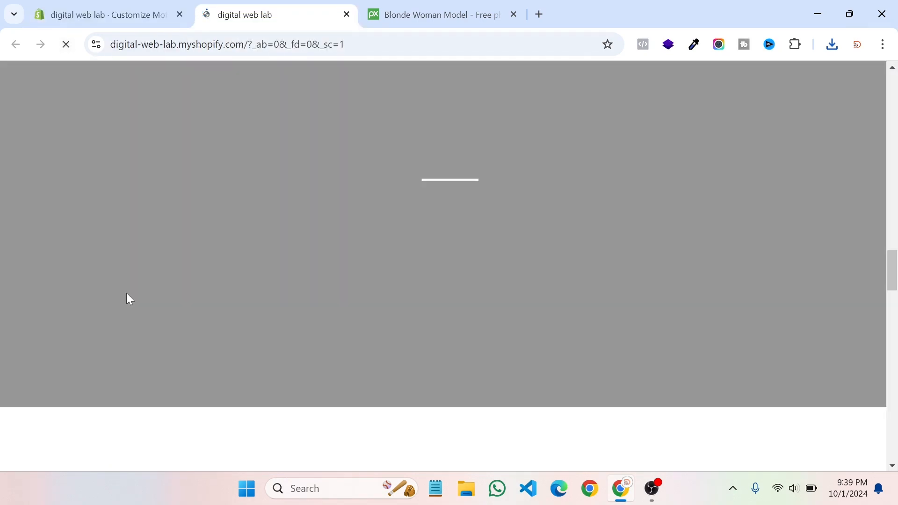
{"action": "scroll", "coordinate": [324, 371], "scroll_direction": "up", "scroll_amount": 15}
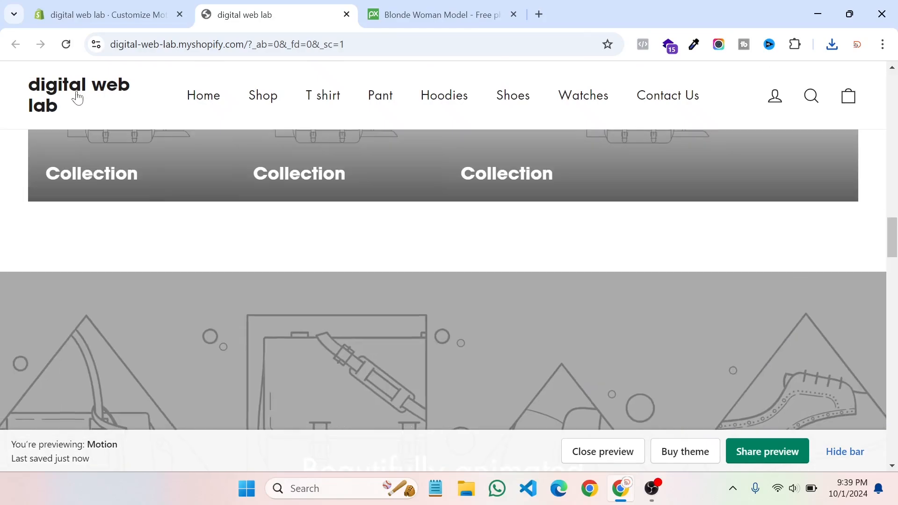
{"action": "scroll", "coordinate": [232, 284], "scroll_direction": "up", "scroll_amount": 10}
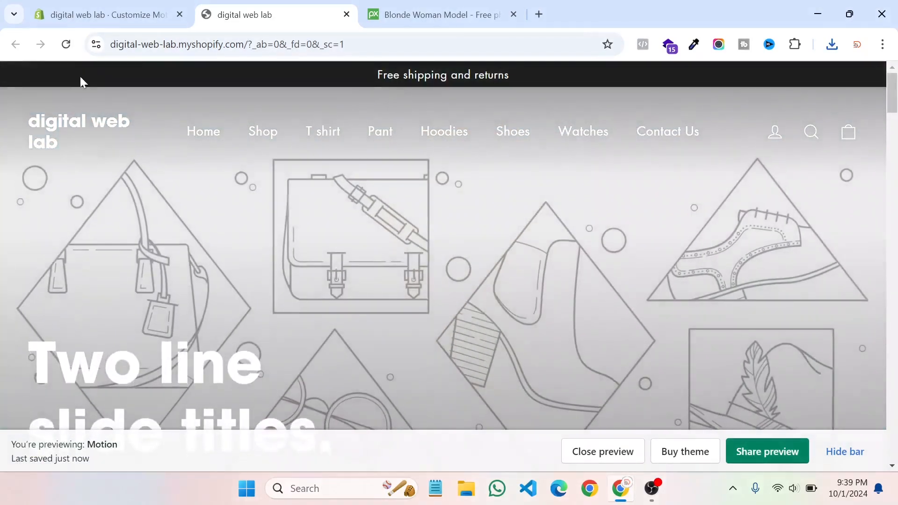
{"action": "left_click", "coordinate": [131, 7]}
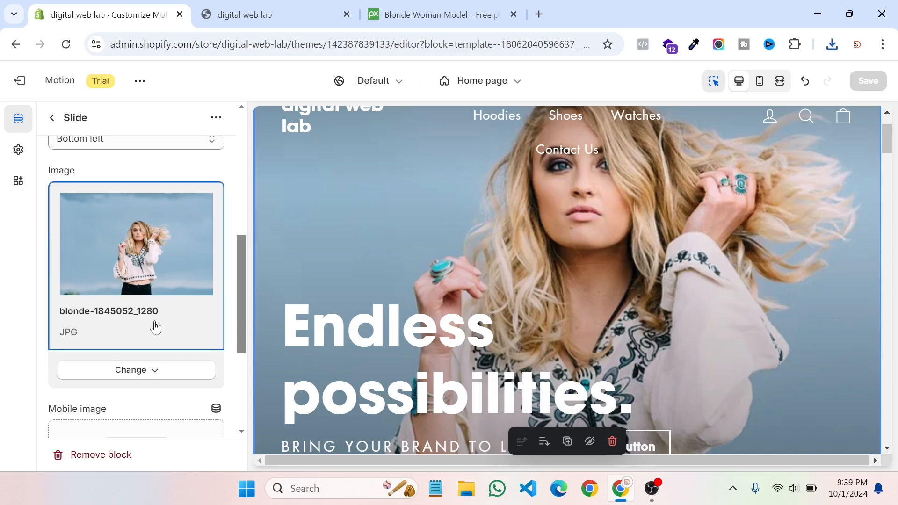
{"action": "scroll", "coordinate": [156, 327], "scroll_direction": "down", "scroll_amount": 3}
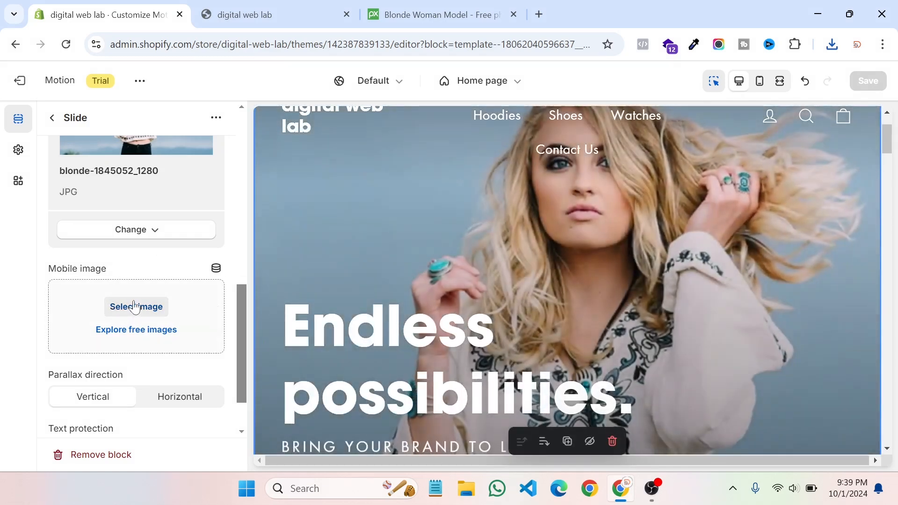
{"action": "left_click", "coordinate": [135, 307]}
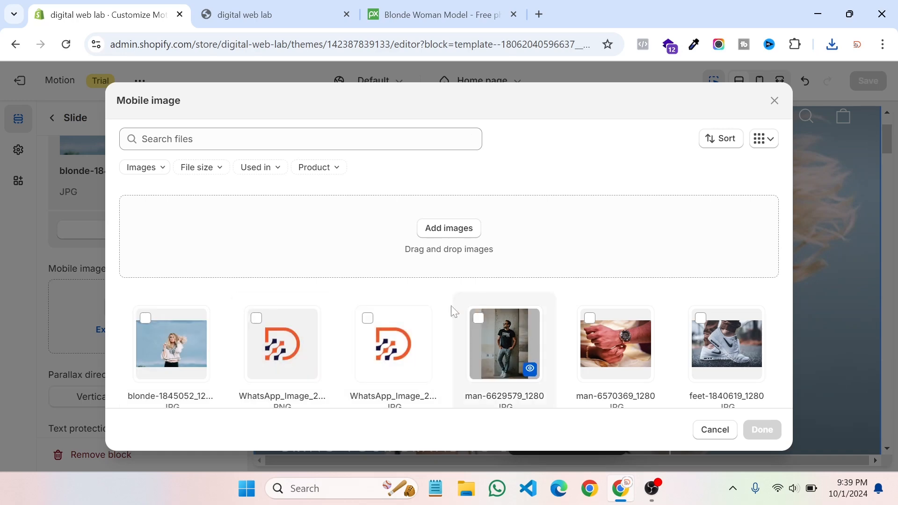
{"action": "scroll", "coordinate": [661, 341], "scroll_direction": "down", "scroll_amount": 3}
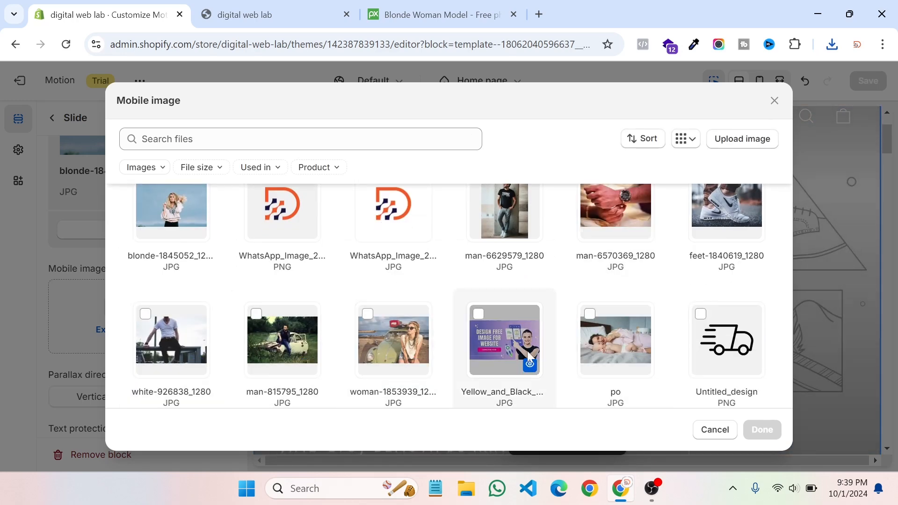
{"action": "left_click", "coordinate": [776, 106]}
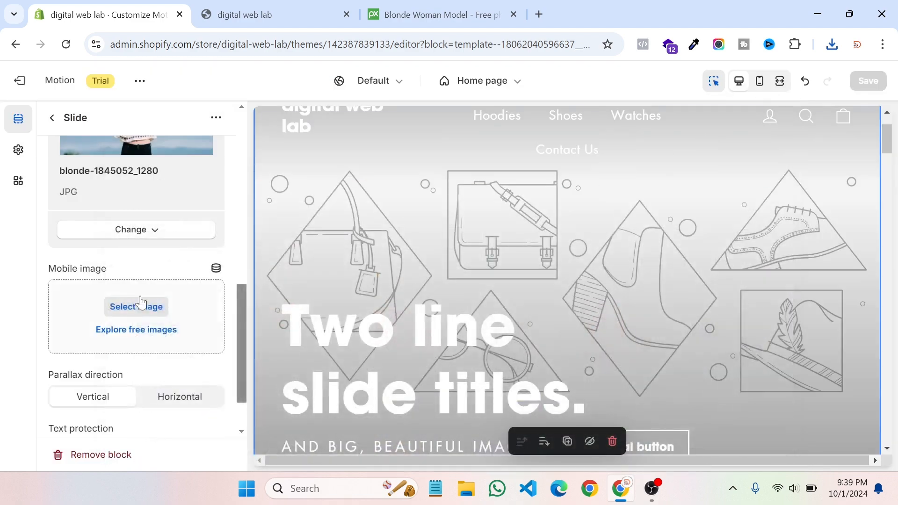
Step: Replace the first hero slide's image with woman-1853939_1280 from the store's image library
{"action": "scroll", "coordinate": [136, 305], "scroll_direction": "up", "scroll_amount": 4}
{"action": "scroll", "coordinate": [140, 312], "scroll_direction": "down", "scroll_amount": 2}
{"action": "left_click", "coordinate": [135, 302]}
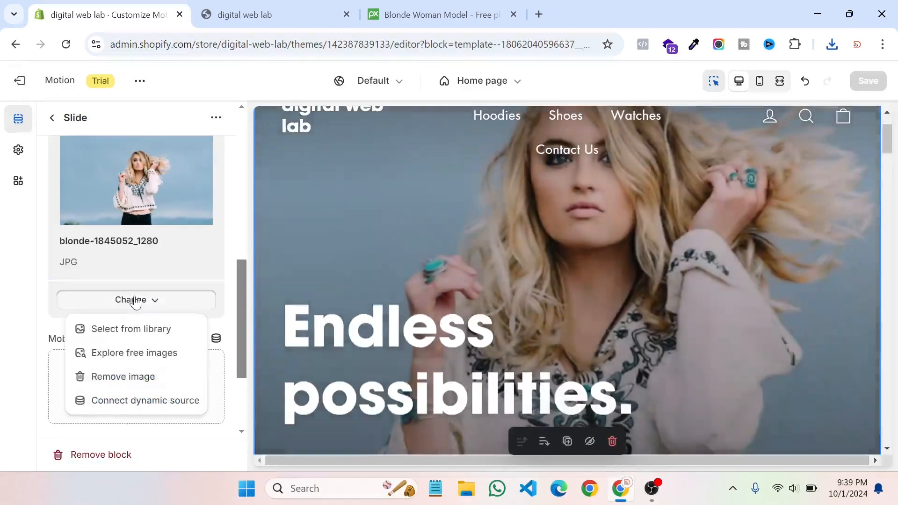
{"action": "left_click", "coordinate": [130, 330]}
{"action": "scroll", "coordinate": [286, 307], "scroll_direction": "down", "scroll_amount": 5}
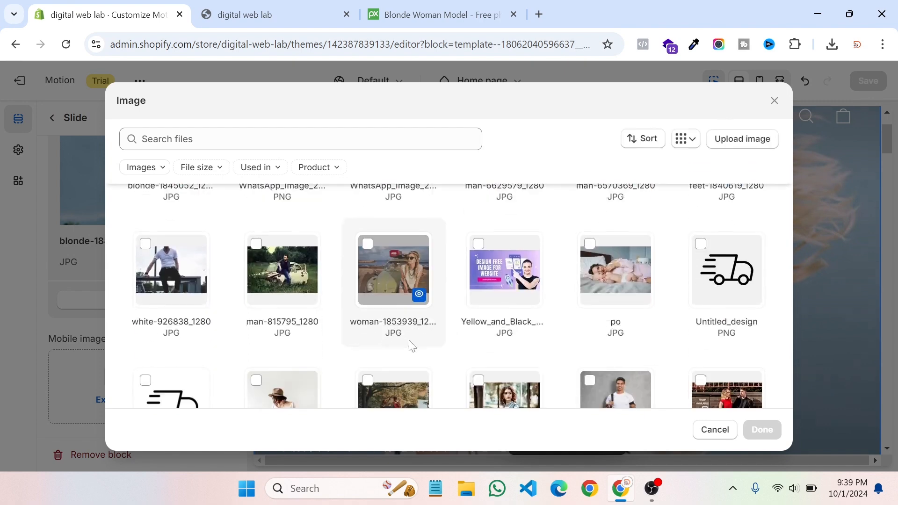
{"action": "left_click", "coordinate": [369, 245]}
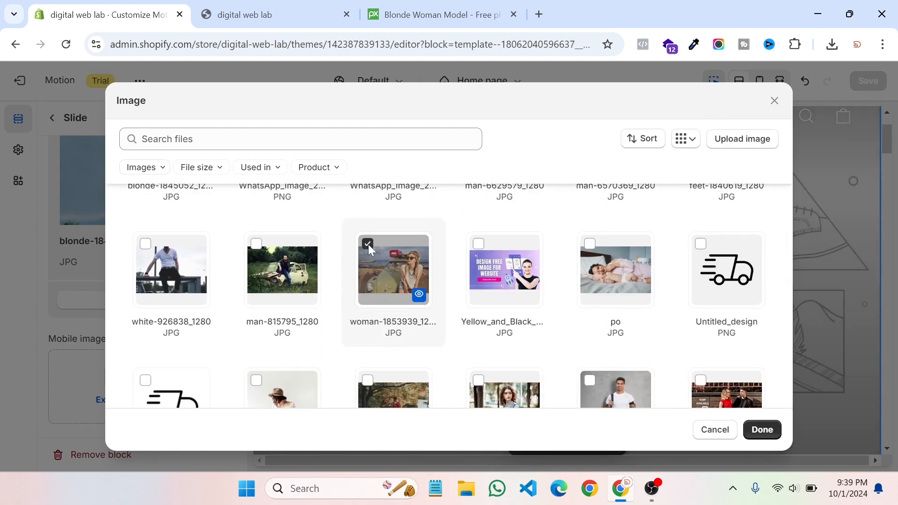
{"action": "left_click", "coordinate": [763, 430]}
{"action": "scroll", "coordinate": [96, 304], "scroll_direction": "up", "scroll_amount": 2}
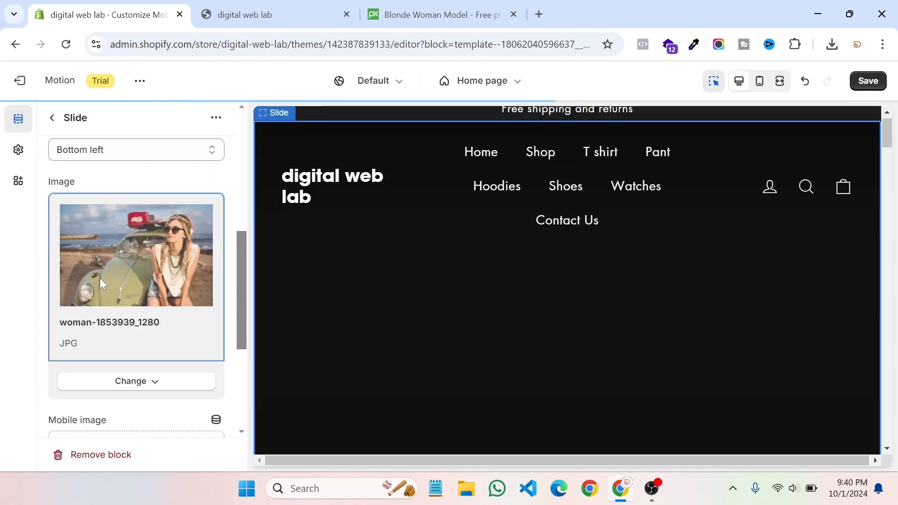
{"action": "scroll", "coordinate": [100, 278], "scroll_direction": "up", "scroll_amount": 2}
Step: Set man-815795_1280 from the image library as the image of the "Two line slide titles." slide and save the changes
{"action": "left_click", "coordinate": [52, 118]}
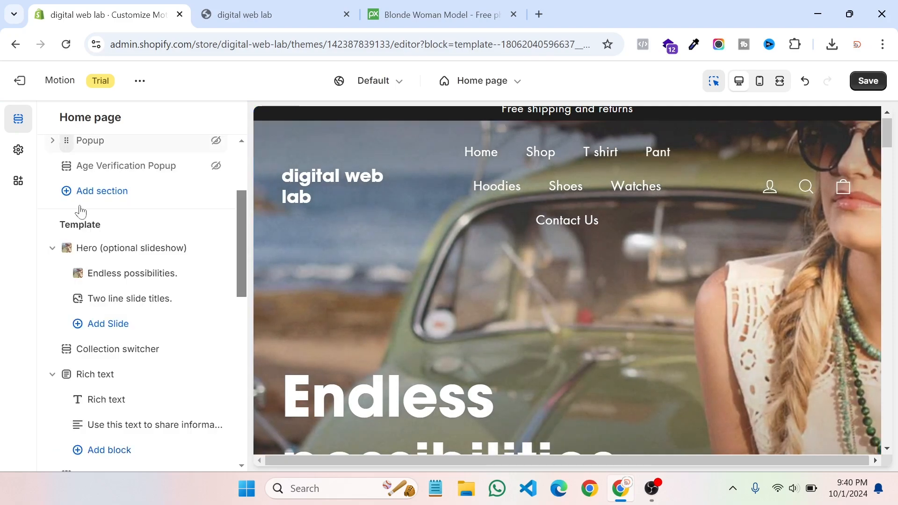
{"action": "left_click", "coordinate": [109, 303]}
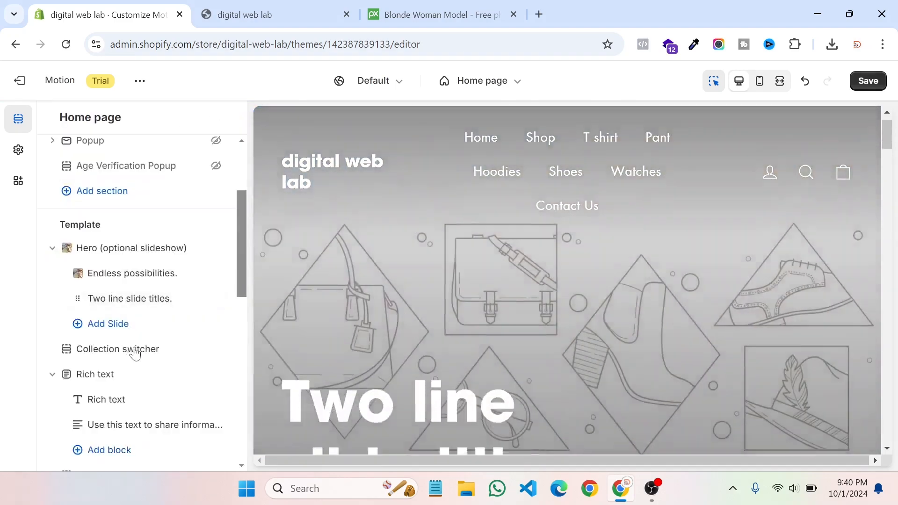
{"action": "scroll", "coordinate": [130, 352], "scroll_direction": "down", "scroll_amount": 3}
{"action": "scroll", "coordinate": [131, 346], "scroll_direction": "down", "scroll_amount": 5}
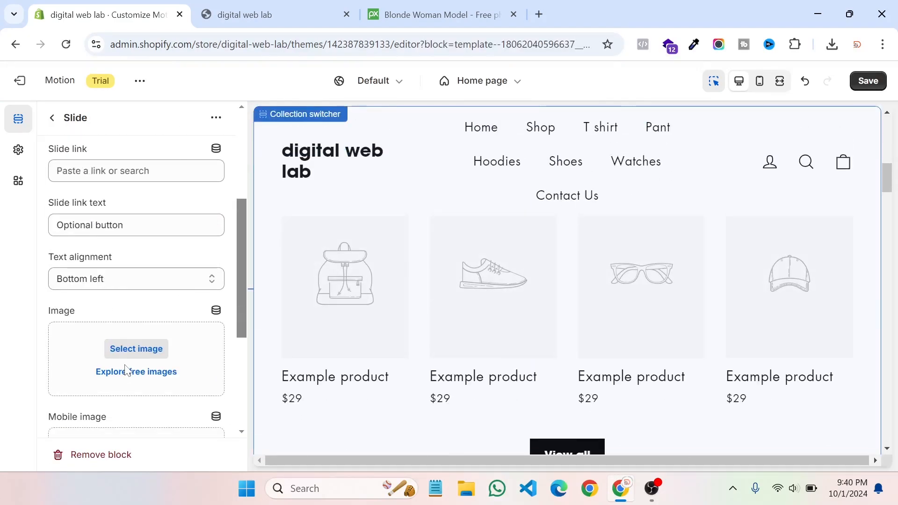
{"action": "left_click", "coordinate": [136, 278]}
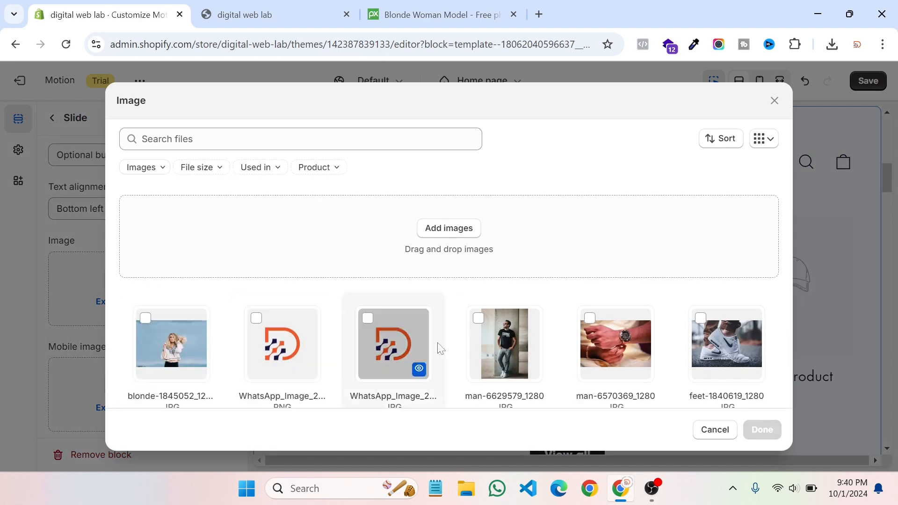
{"action": "scroll", "coordinate": [448, 359], "scroll_direction": "down", "scroll_amount": 3}
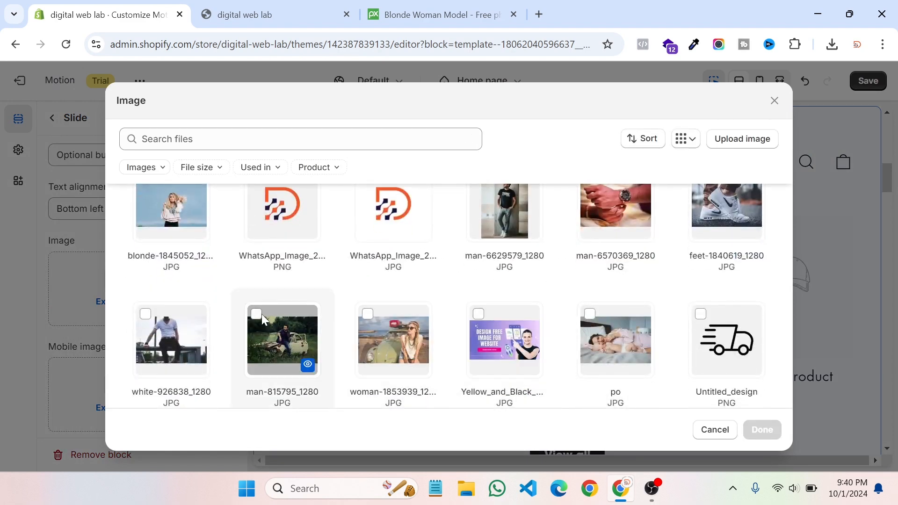
{"action": "left_click", "coordinate": [762, 431]}
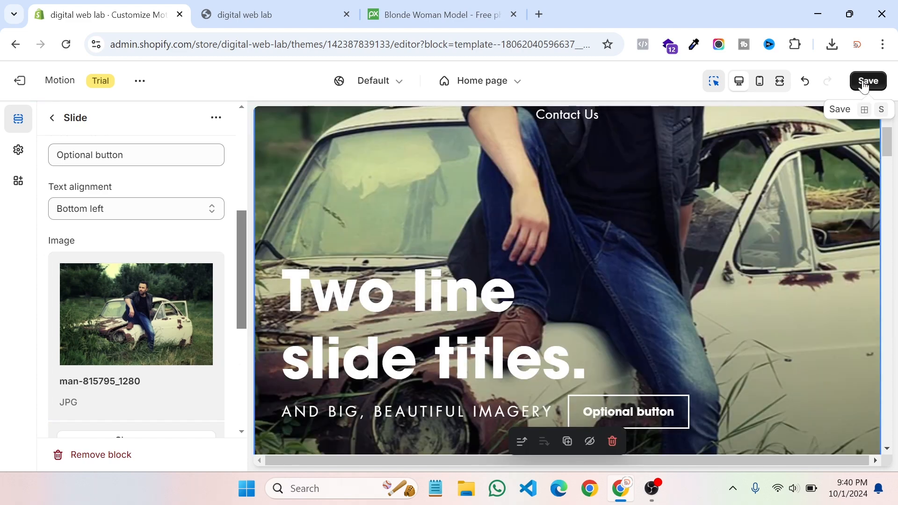
{"action": "left_click", "coordinate": [868, 83]}
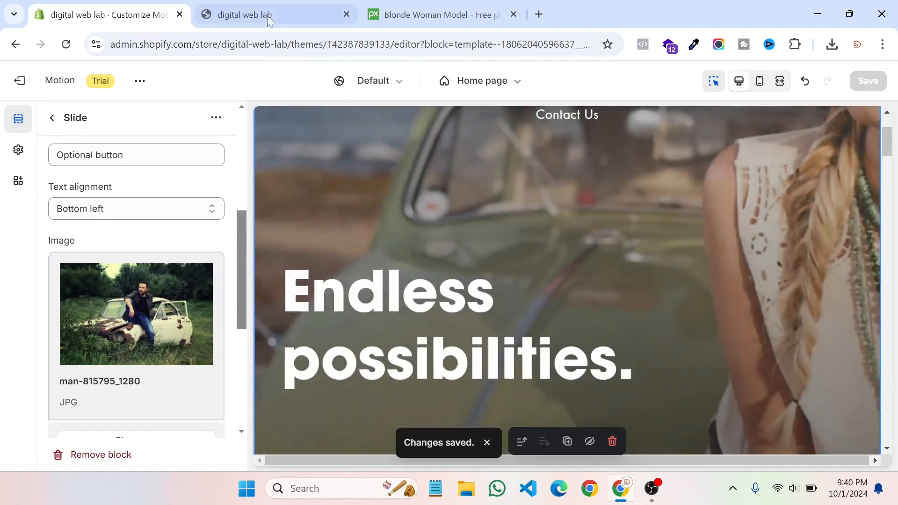
Step: Check both hero slides in the storefront preview with the preview bar hidden, and return to the theme editor
{"action": "left_click", "coordinate": [267, 15]}
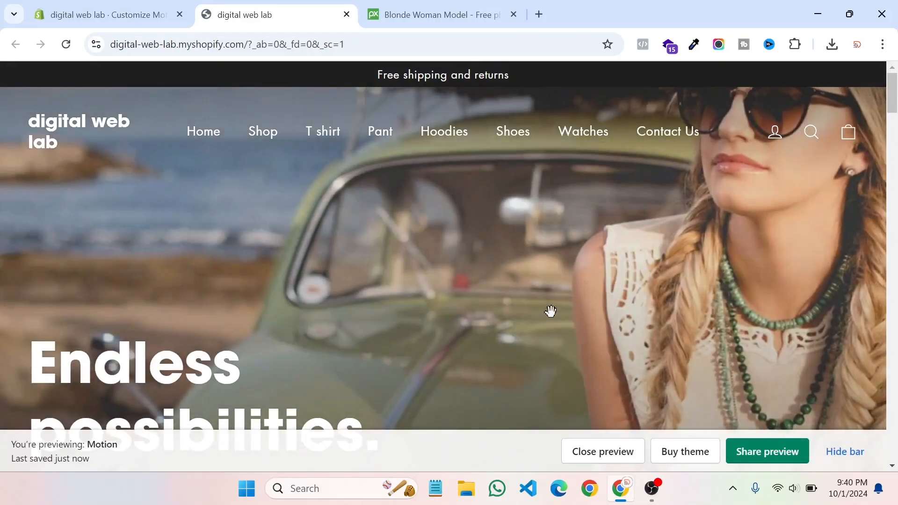
{"action": "left_click", "coordinate": [844, 450]}
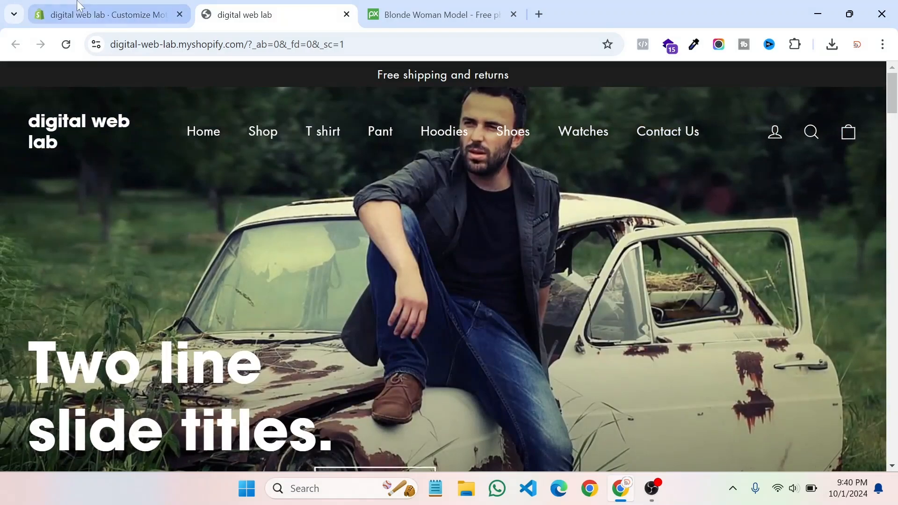
{"action": "left_click", "coordinate": [156, 6]}
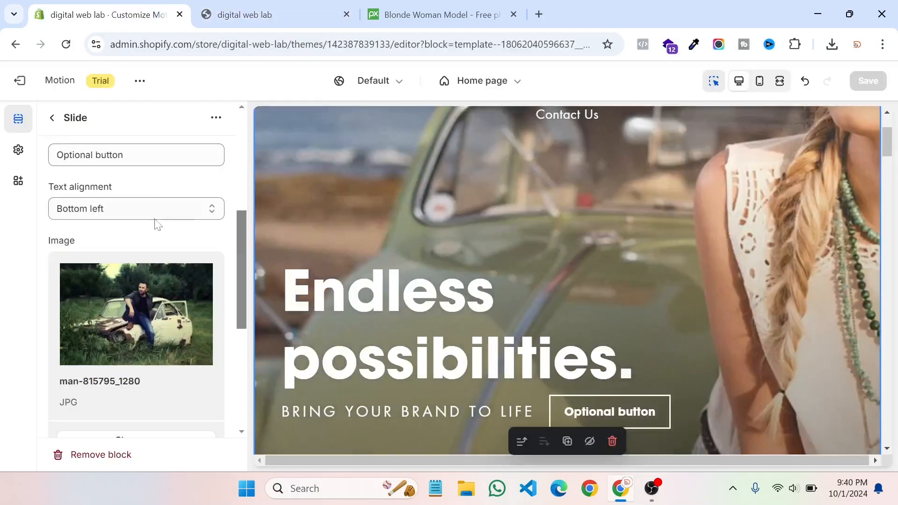
Step: Set the desktop height of the Hero (optional slideshow) section to Natural
{"action": "left_click", "coordinate": [53, 118]}
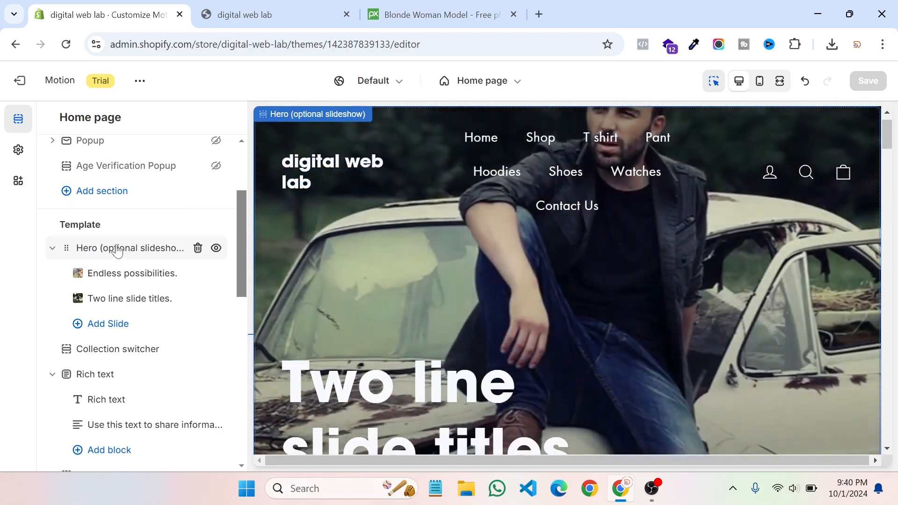
{"action": "left_click", "coordinate": [118, 251]}
{"action": "left_click", "coordinate": [118, 182]}
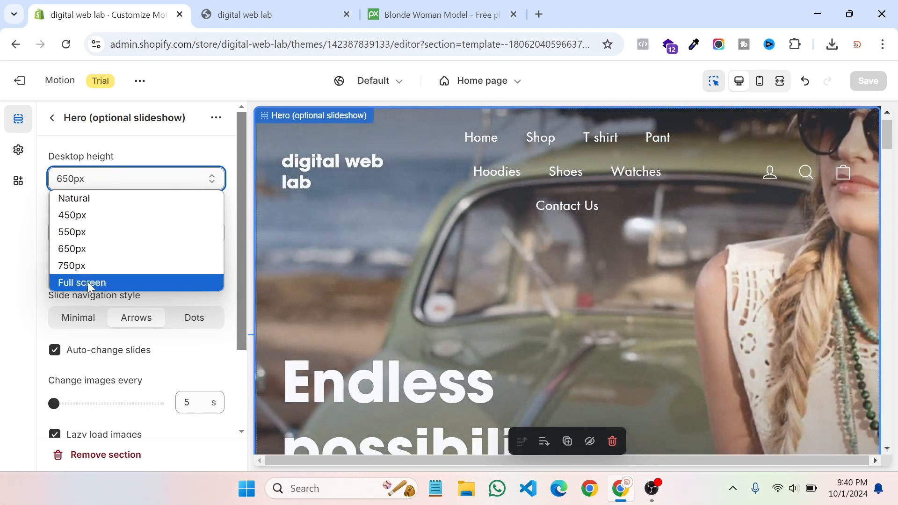
{"action": "left_click", "coordinate": [103, 205]}
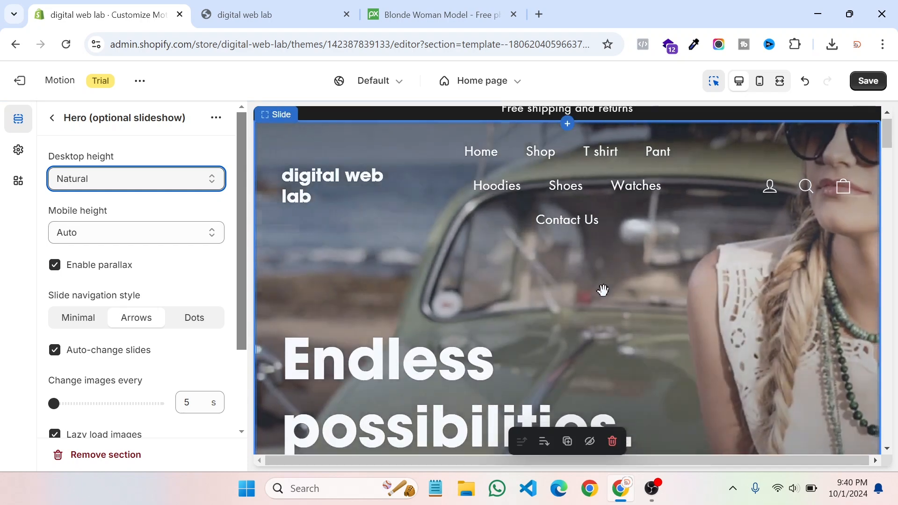
Step: Save the hero section's height change and check both slides in the storefront preview with the preview bar hidden
{"action": "scroll", "coordinate": [603, 290], "scroll_direction": "down", "scroll_amount": 3}
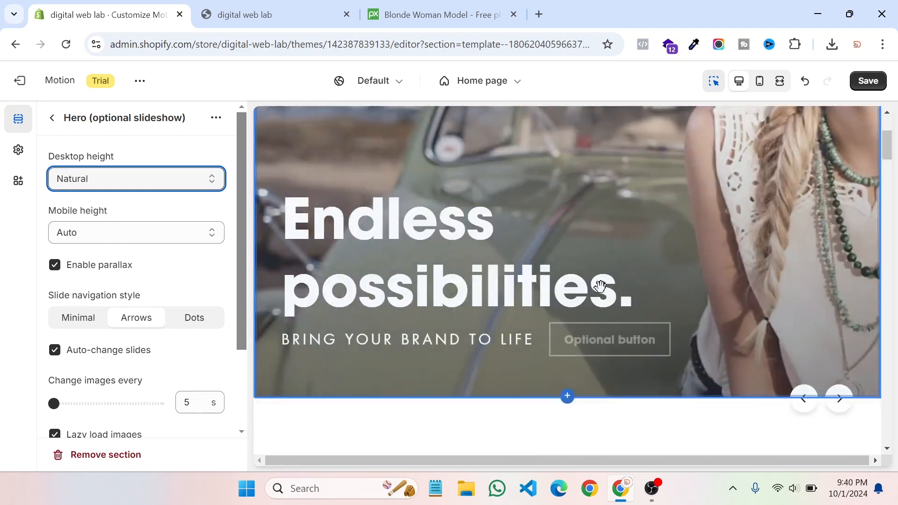
{"action": "left_click", "coordinate": [868, 81]}
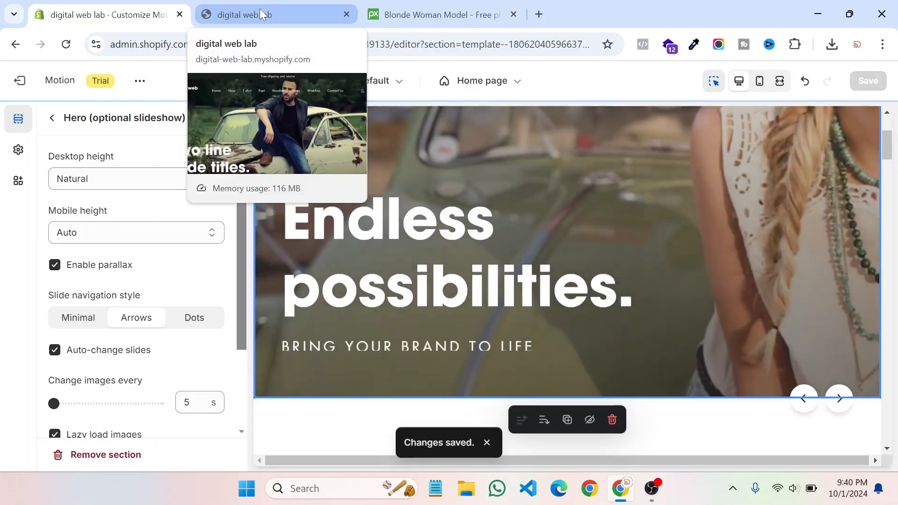
{"action": "left_click", "coordinate": [259, 8]}
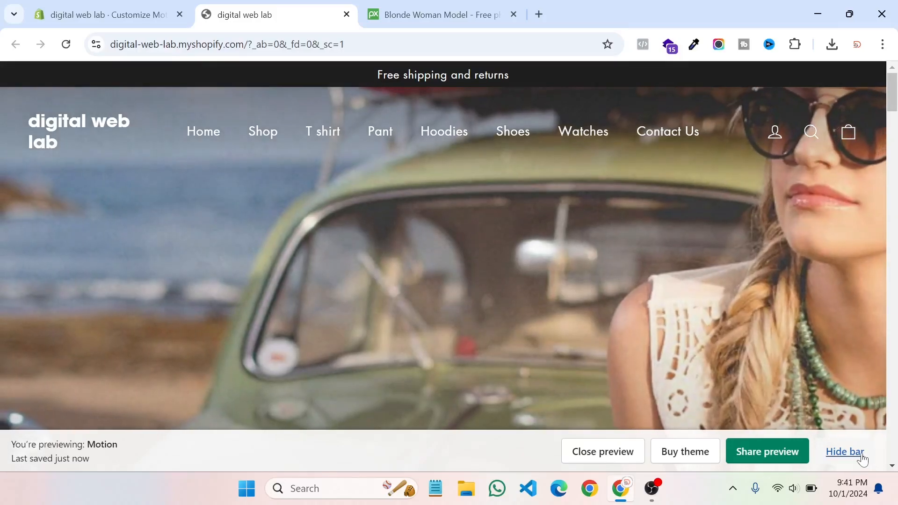
{"action": "left_click", "coordinate": [849, 453]}
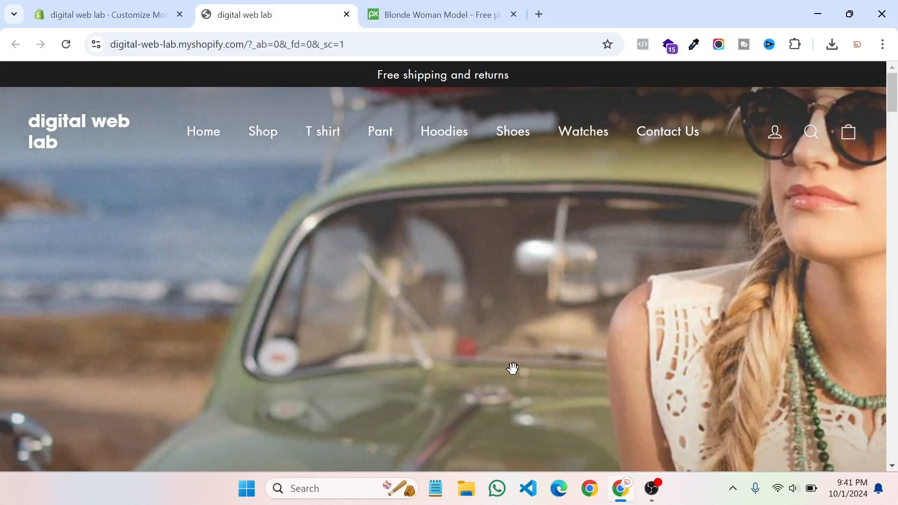
{"action": "scroll", "coordinate": [435, 357], "scroll_direction": "down", "scroll_amount": 3}
{"action": "scroll", "coordinate": [435, 357], "scroll_direction": "up", "scroll_amount": 3}
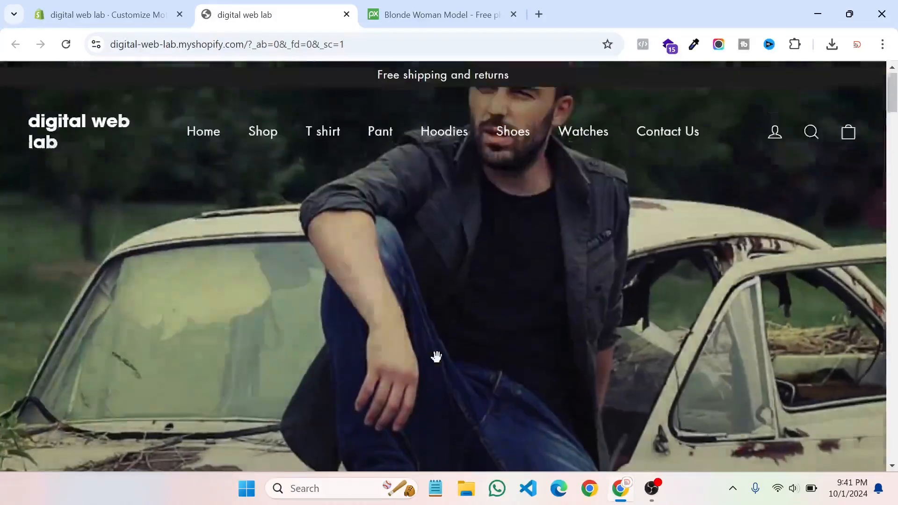
{"action": "scroll", "coordinate": [435, 358], "scroll_direction": "down", "scroll_amount": 3}
{"action": "scroll", "coordinate": [433, 359], "scroll_direction": "up", "scroll_amount": 3}
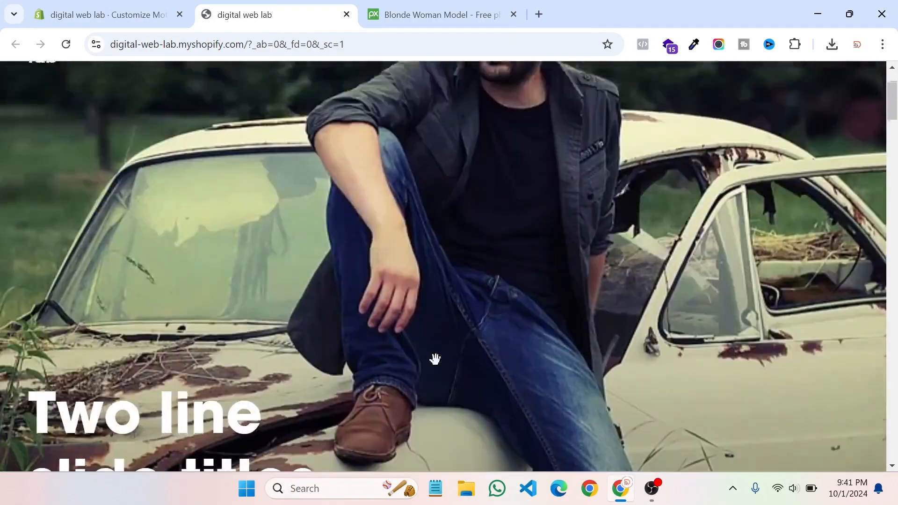
{"action": "left_click", "coordinate": [107, 6]}
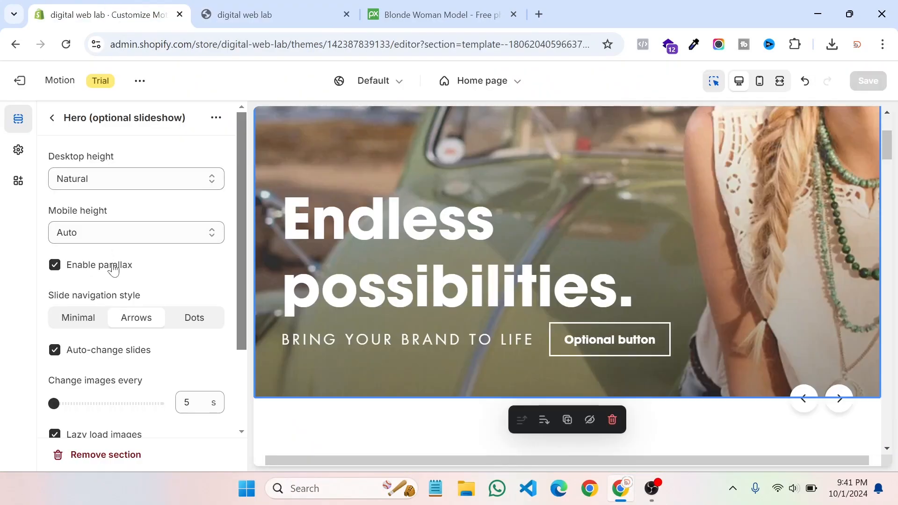
Step: Set the hero section's desktop height to 650px and mobile height to 400px, and show the page in the mobile preview
{"action": "left_click", "coordinate": [113, 182]}
{"action": "left_click", "coordinate": [104, 249]}
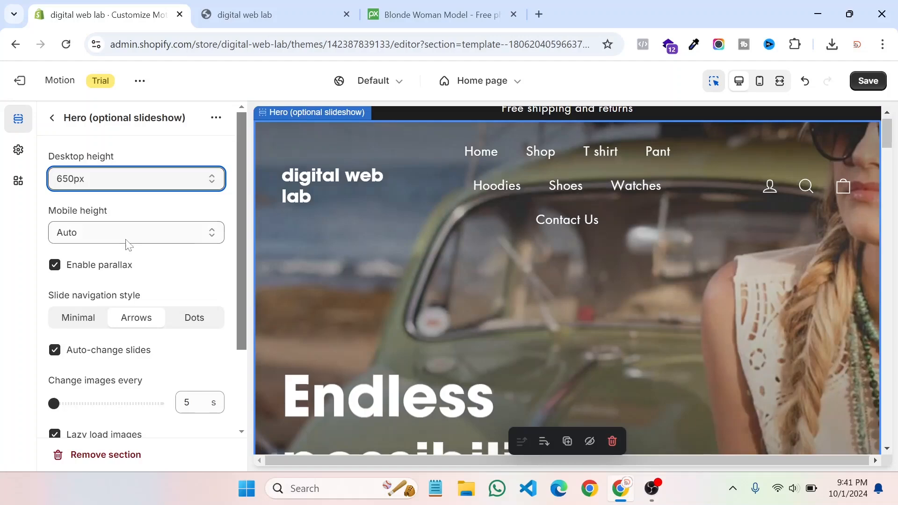
{"action": "left_click", "coordinate": [122, 233]}
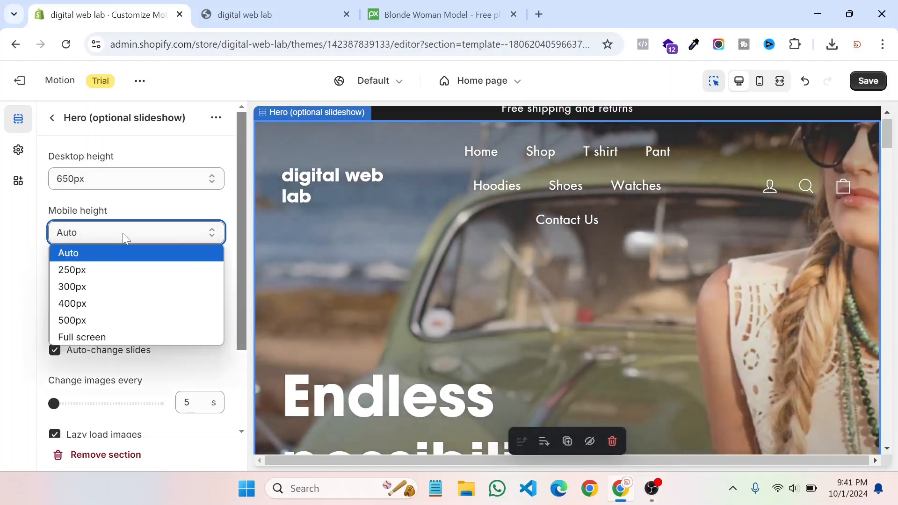
{"action": "left_click", "coordinate": [107, 303]}
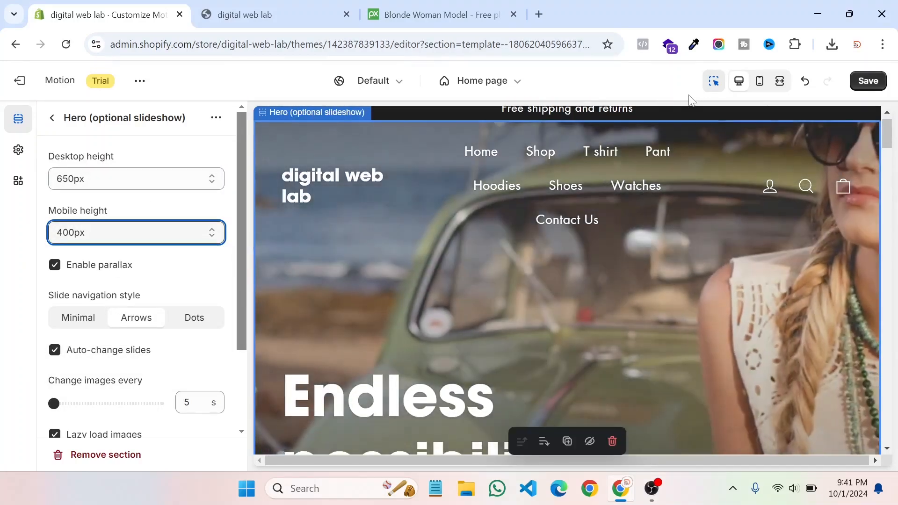
{"action": "left_click", "coordinate": [762, 81]}
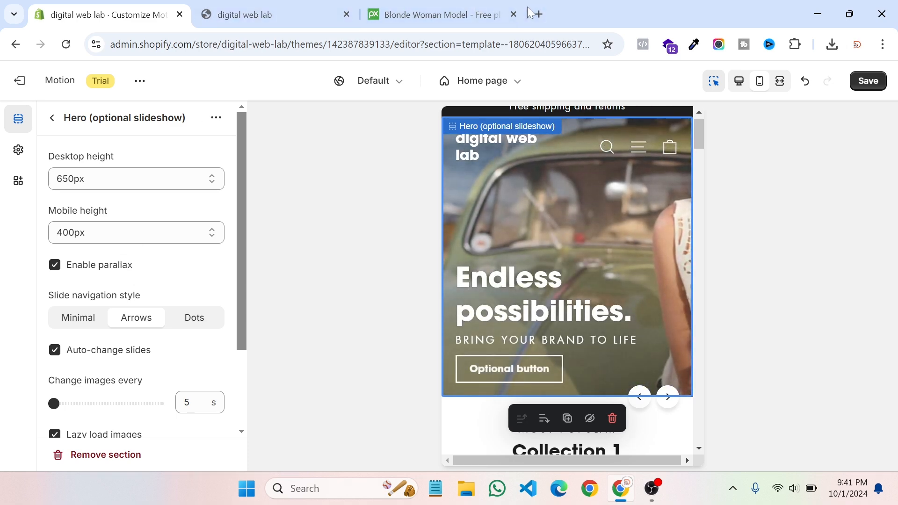
Step: Open canva.com in a new browser tab and return to the theme editor to recheck the hero section's height settings
{"action": "left_click", "coordinate": [540, 15]}
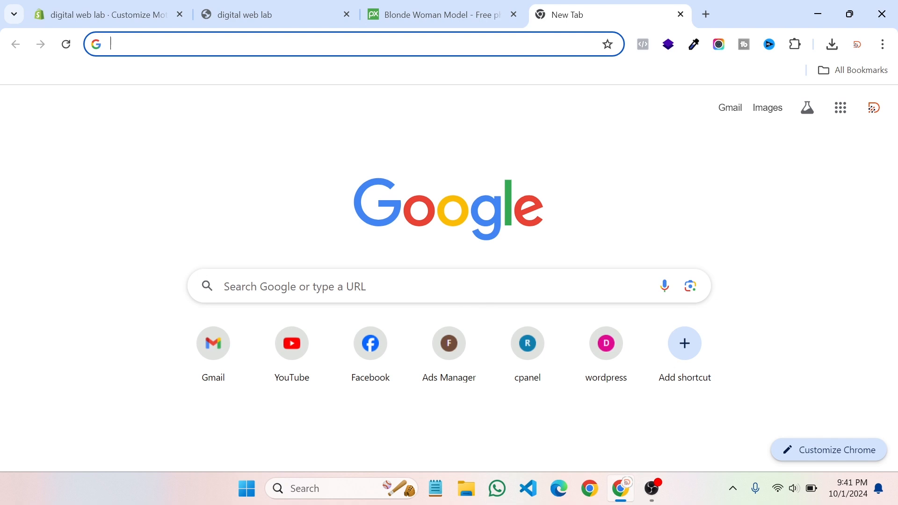
{"action": "left_click", "coordinate": [281, 287]}
{"action": "left_click", "coordinate": [231, 423]}
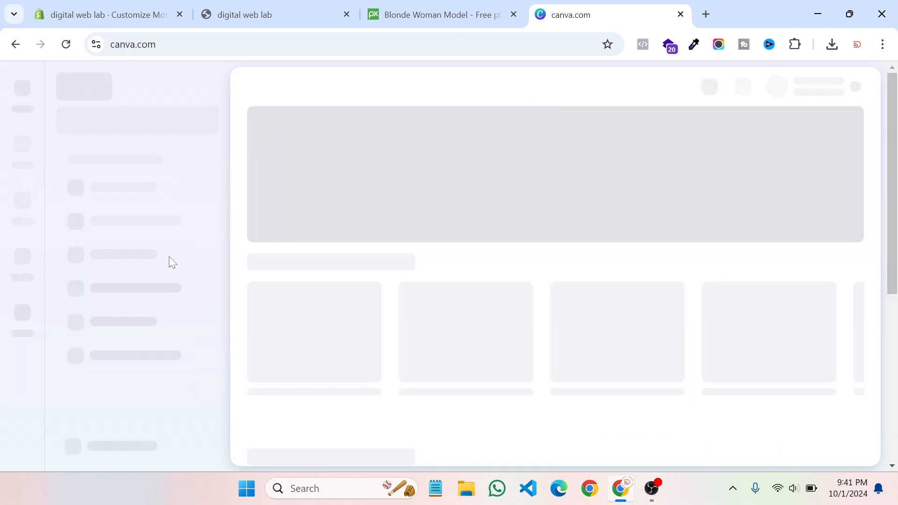
{"action": "left_click", "coordinate": [304, 6]}
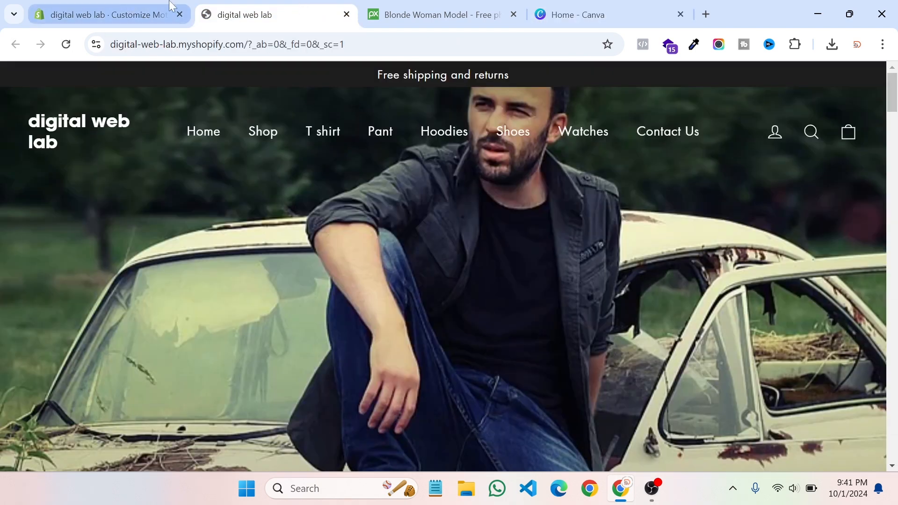
{"action": "left_click", "coordinate": [107, 15]}
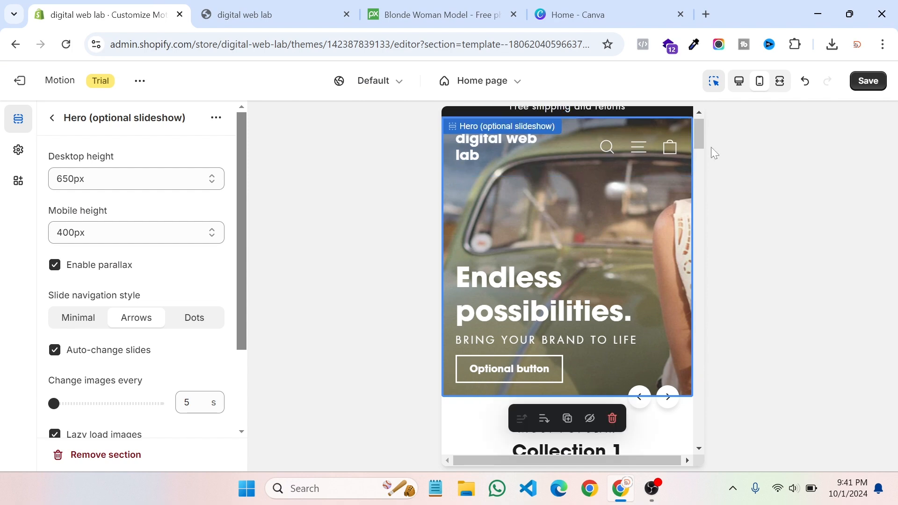
Step: Switch to Canva and start a custom-size design with a width of 400 px
{"action": "left_click", "coordinate": [584, 5]}
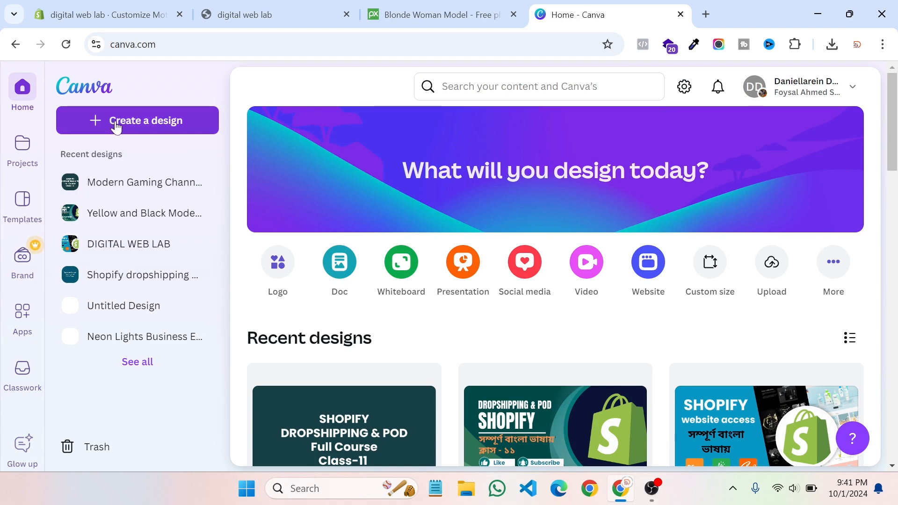
{"action": "left_click", "coordinate": [116, 126]}
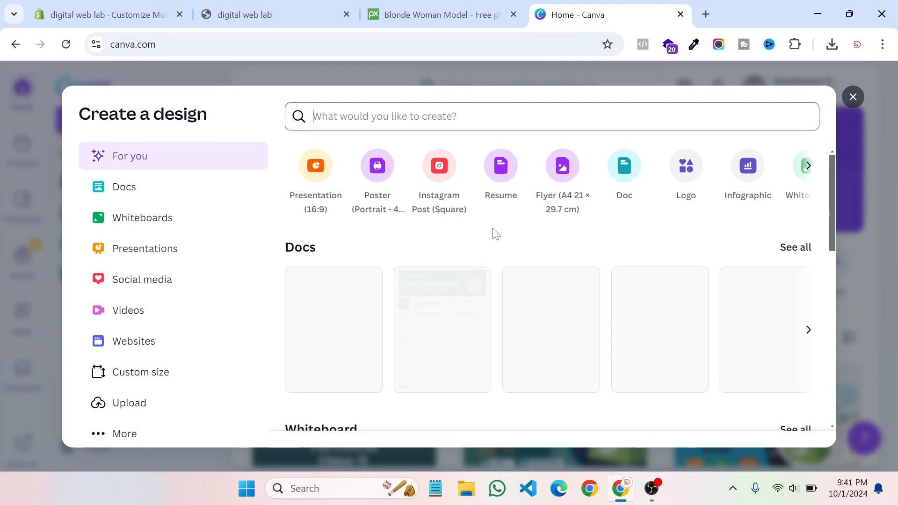
{"action": "left_click", "coordinate": [853, 97]}
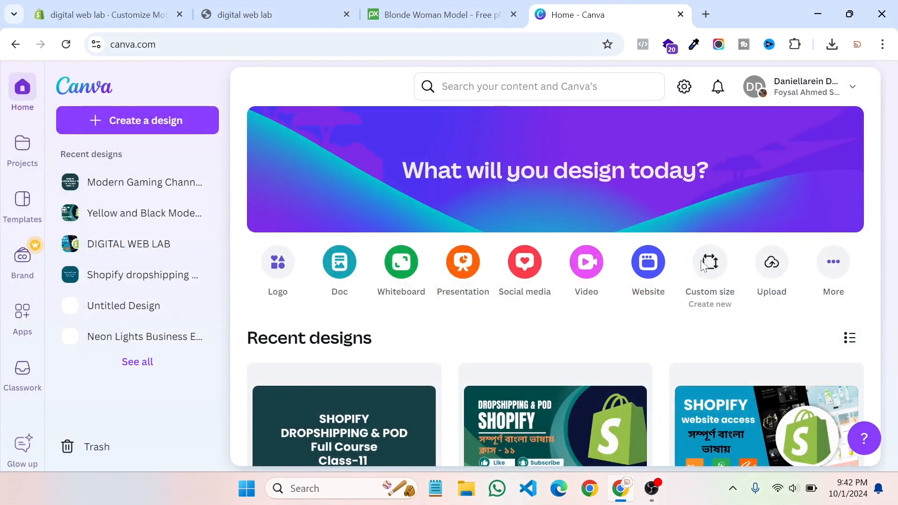
{"action": "left_click", "coordinate": [704, 266]}
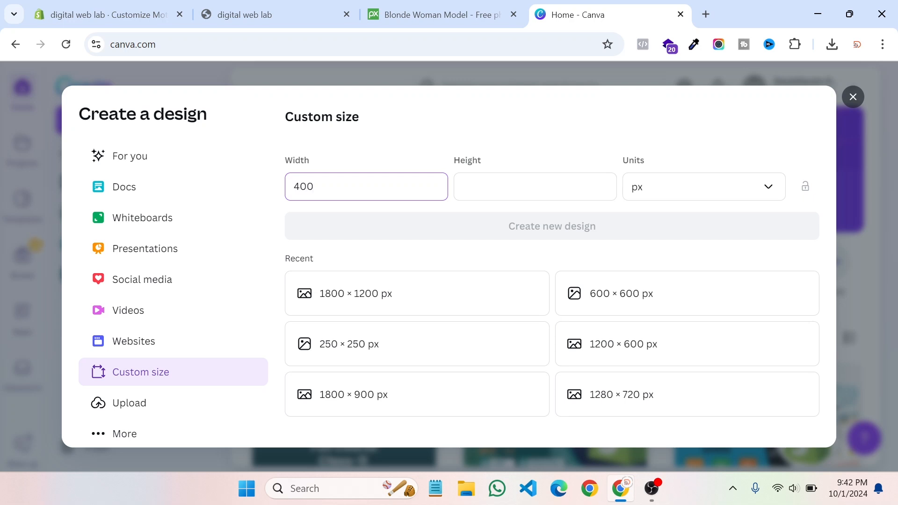
Step: Create a custom-size design of 400 × 600 px and show its uploaded images
{"action": "key", "text": "Tab"}
{"action": "type", "text": "6"}
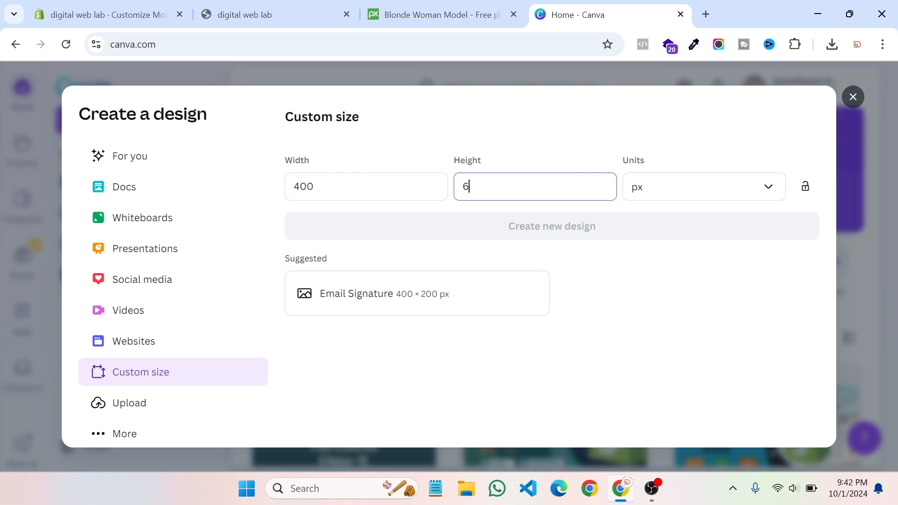
{"action": "type", "text": "00"}
{"action": "left_click", "coordinate": [467, 239]}
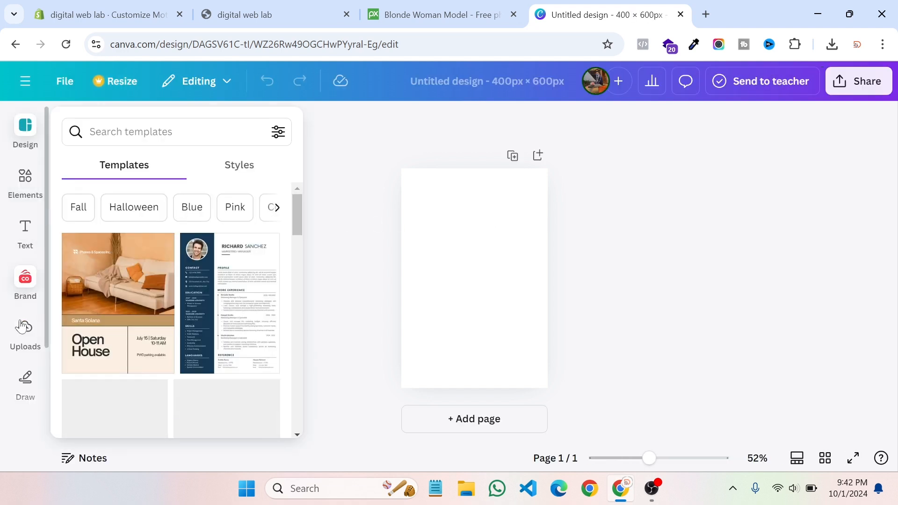
{"action": "left_click", "coordinate": [23, 328]}
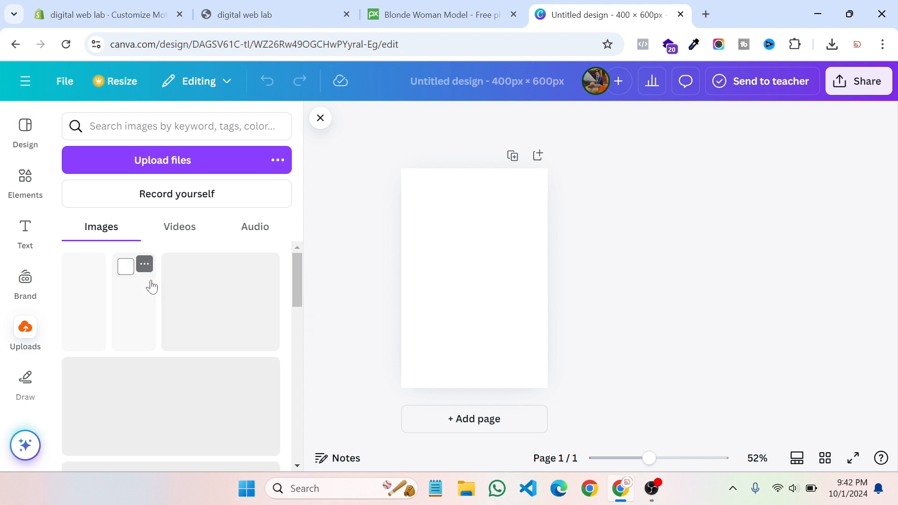
{"action": "left_click", "coordinate": [168, 161]}
{"action": "scroll", "coordinate": [161, 223], "scroll_direction": "down", "scroll_amount": 2}
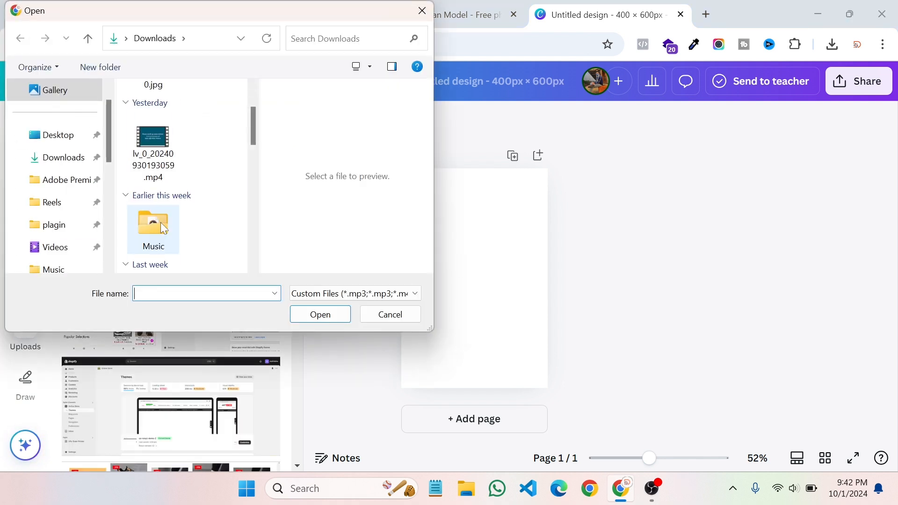
{"action": "scroll", "coordinate": [161, 223], "scroll_direction": "down", "scroll_amount": 2}
{"action": "scroll", "coordinate": [161, 223], "scroll_direction": "down", "scroll_amount": 5}
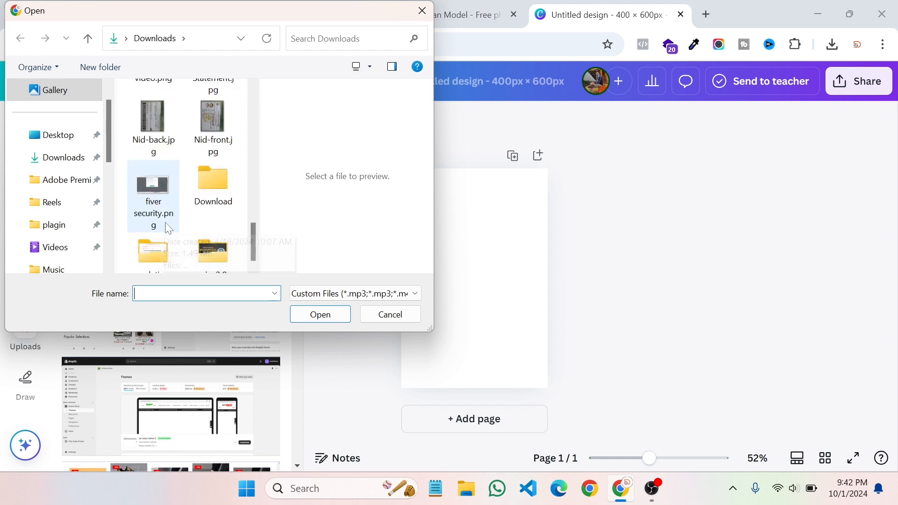
{"action": "scroll", "coordinate": [169, 228], "scroll_direction": "down", "scroll_amount": 1}
{"action": "left_click", "coordinate": [59, 165]}
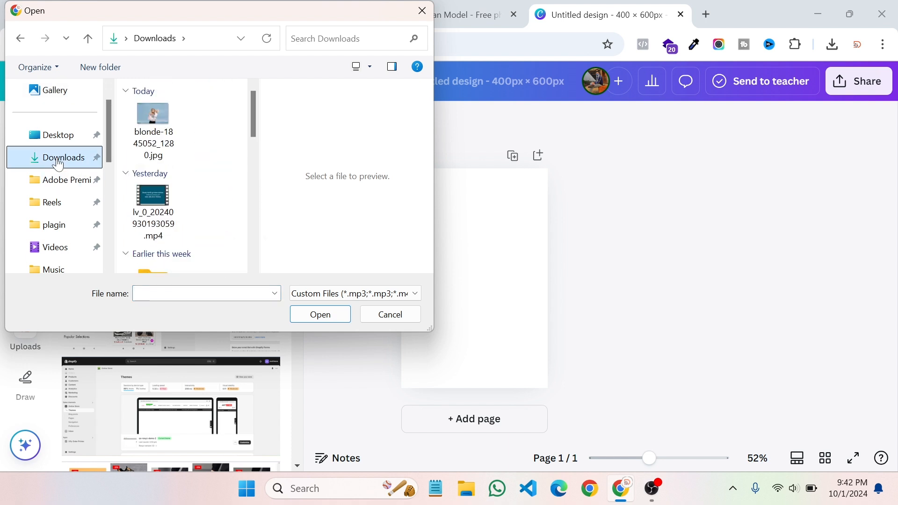
{"action": "scroll", "coordinate": [155, 197], "scroll_direction": "down", "scroll_amount": 10}
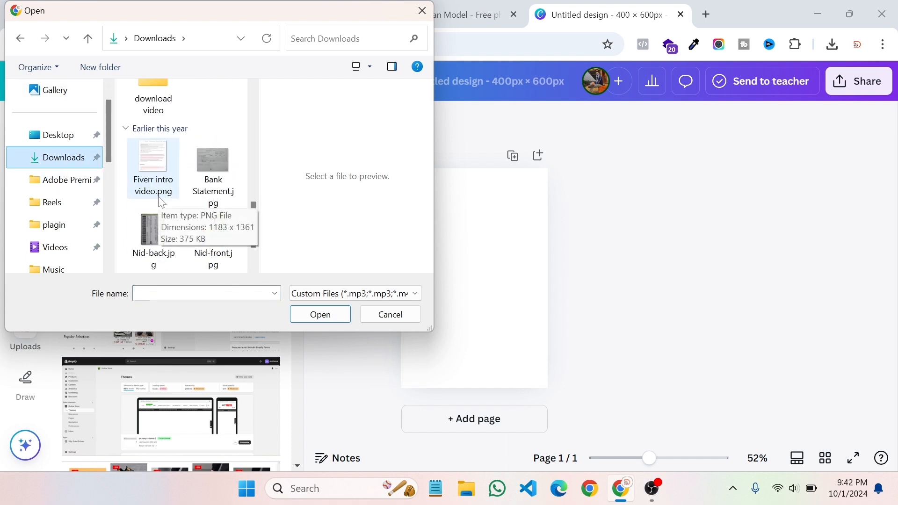
{"action": "scroll", "coordinate": [202, 224], "scroll_direction": "down", "scroll_amount": 4}
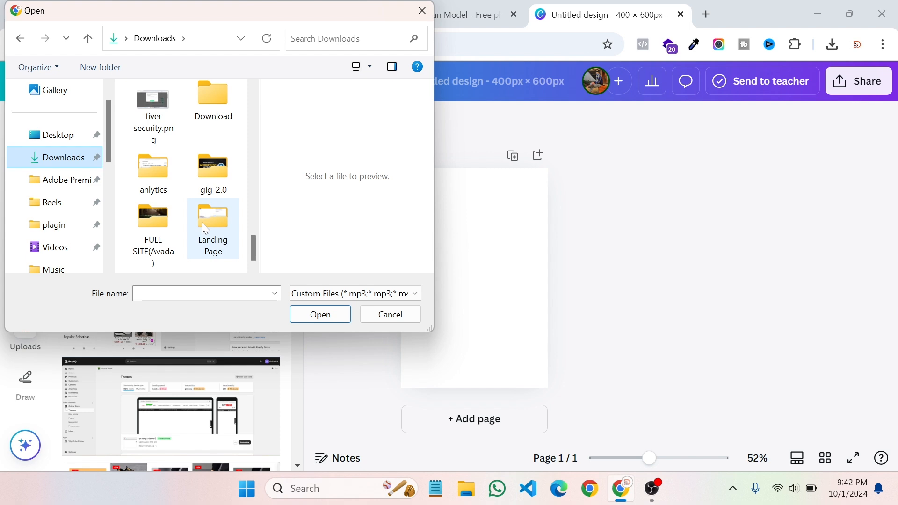
{"action": "scroll", "coordinate": [201, 223], "scroll_direction": "up", "scroll_amount": 15}
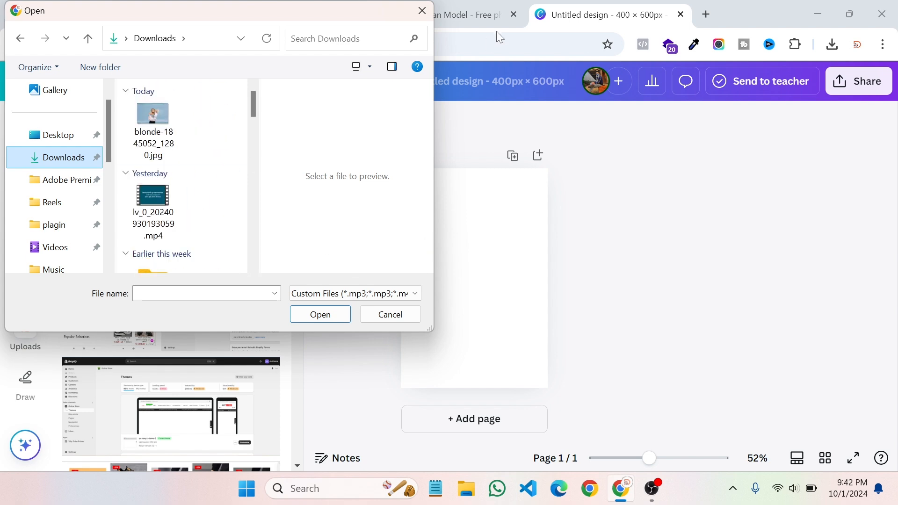
{"action": "left_click", "coordinate": [423, 10]}
Step: Switch to the Shopify theme editor, save the Motion theme's changes and exit to the themes page
{"action": "left_click", "coordinate": [139, 15]}
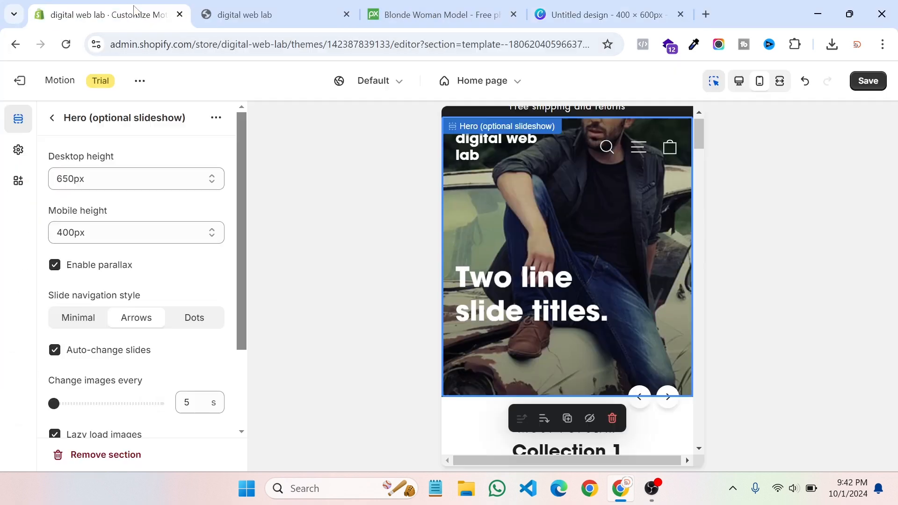
{"action": "left_click", "coordinate": [876, 88]}
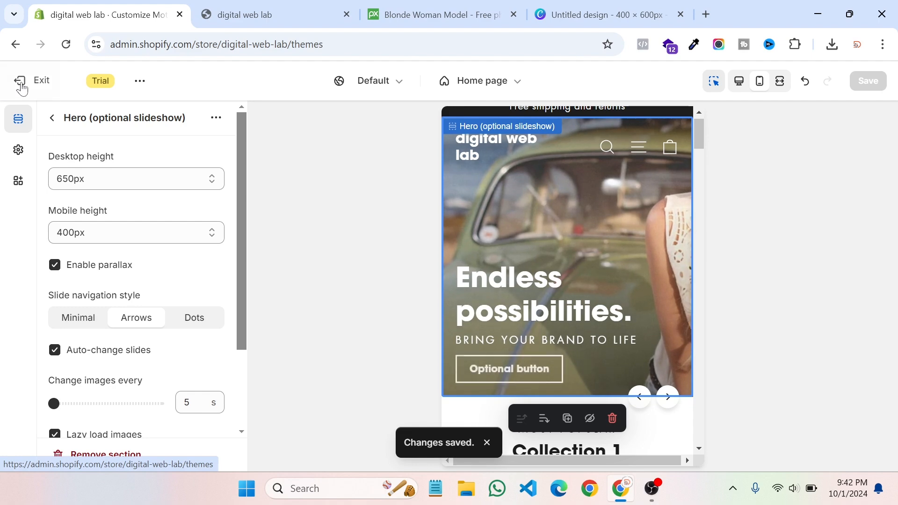
{"action": "left_click", "coordinate": [22, 87]}
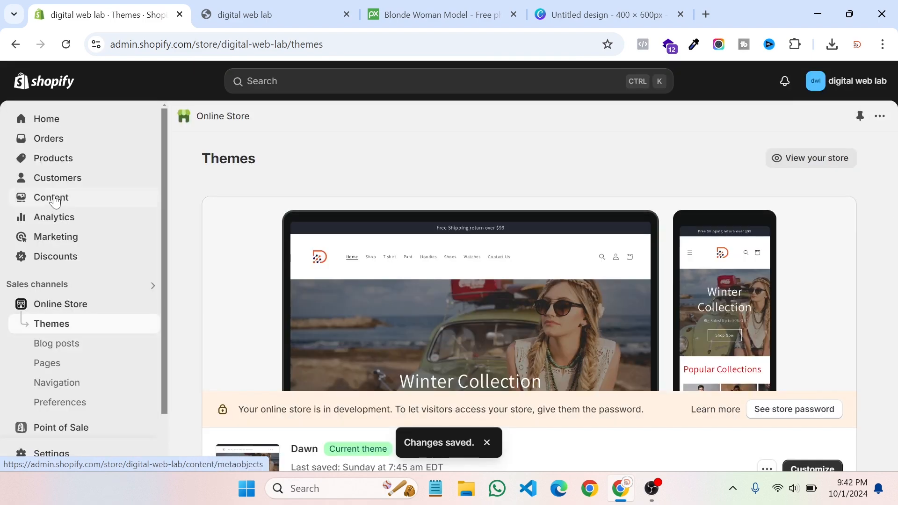
Step: Download the woman-1853939_1280 image from the store's content files and close its preview
{"action": "left_click", "coordinate": [64, 203]}
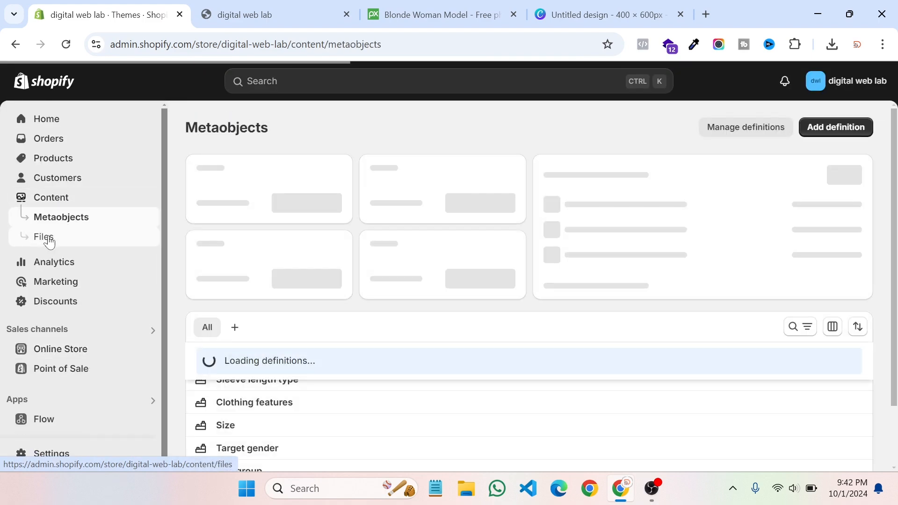
{"action": "left_click", "coordinate": [47, 239]}
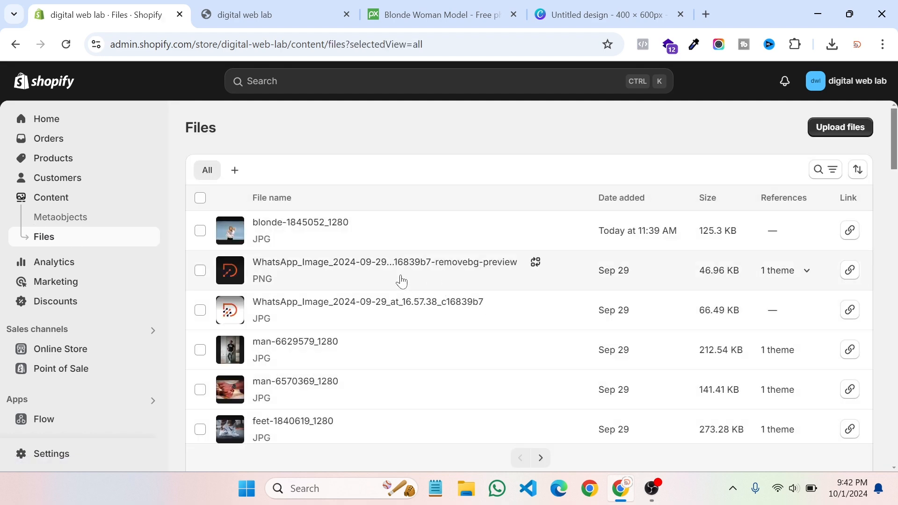
{"action": "scroll", "coordinate": [311, 351], "scroll_direction": "down", "scroll_amount": 1}
{"action": "scroll", "coordinate": [312, 351], "scroll_direction": "down", "scroll_amount": 3}
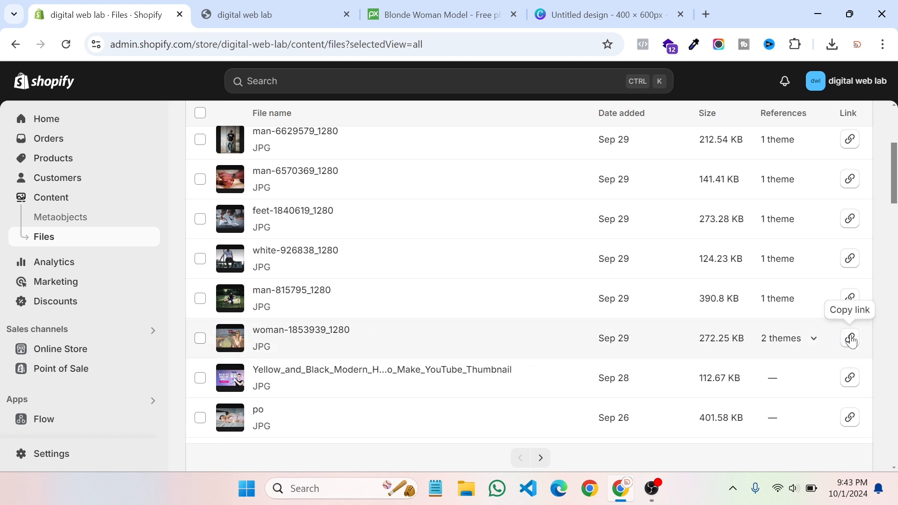
{"action": "left_click", "coordinate": [851, 342]}
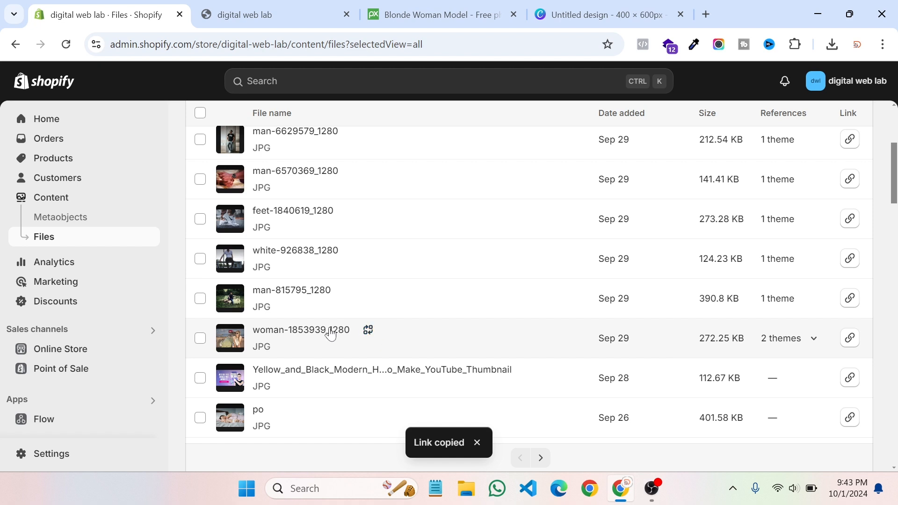
{"action": "left_click", "coordinate": [331, 330]}
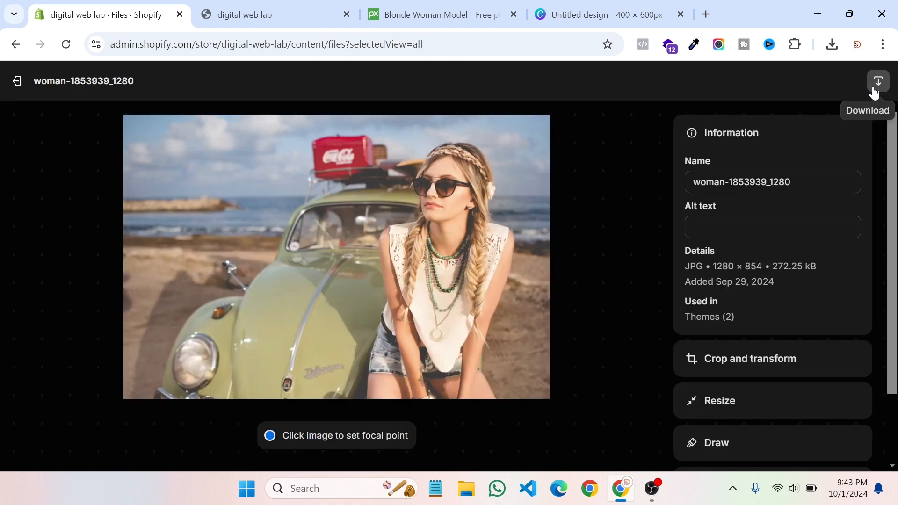
{"action": "left_click", "coordinate": [872, 91]}
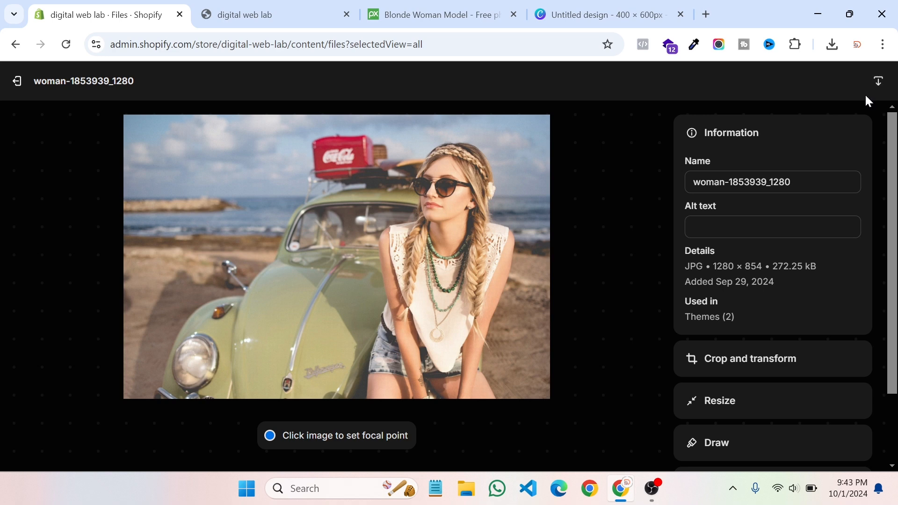
{"action": "left_click", "coordinate": [17, 81]}
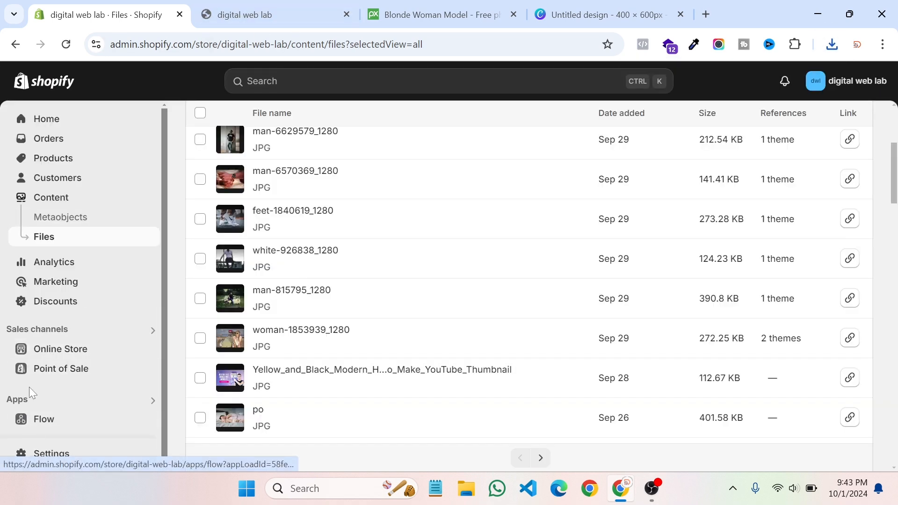
Step: Reopen the Motion trial theme for customizing from the online store's theme library
{"action": "left_click", "coordinate": [43, 349]}
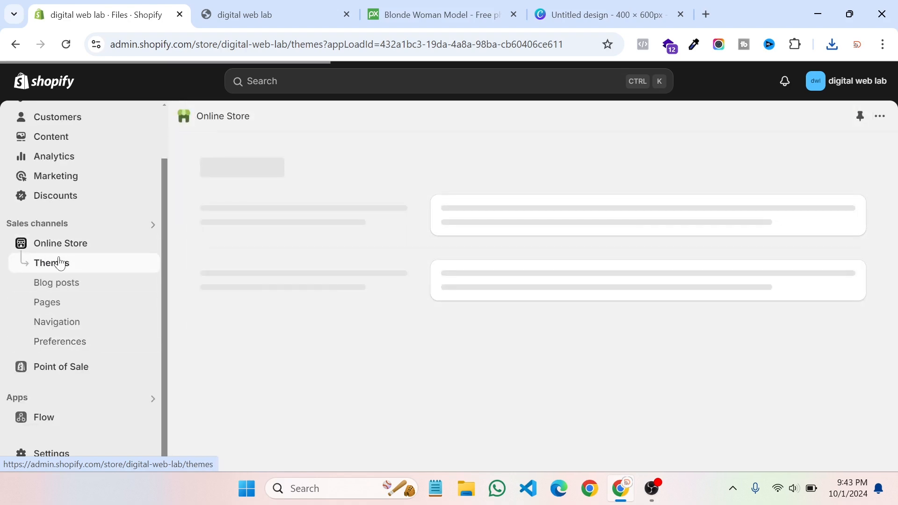
{"action": "scroll", "coordinate": [767, 428], "scroll_direction": "down", "scroll_amount": 5}
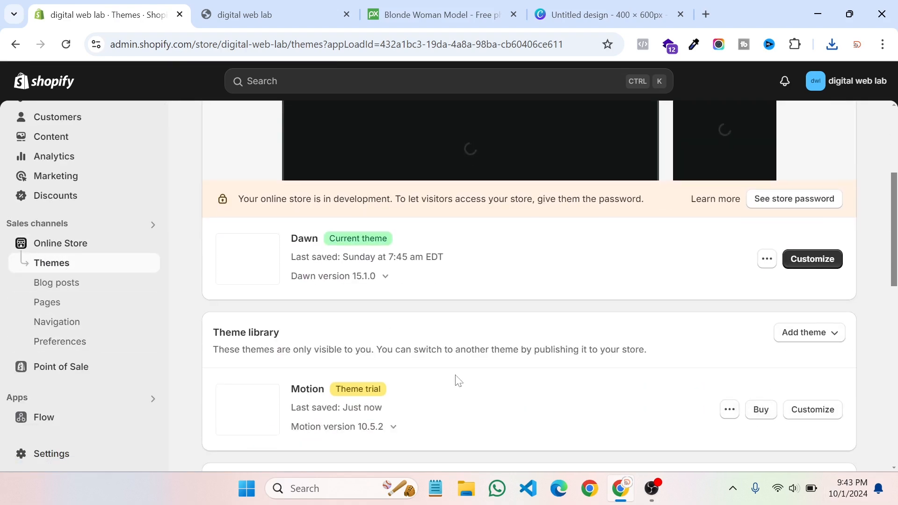
{"action": "scroll", "coordinate": [458, 380], "scroll_direction": "down", "scroll_amount": 2}
{"action": "left_click", "coordinate": [829, 342]}
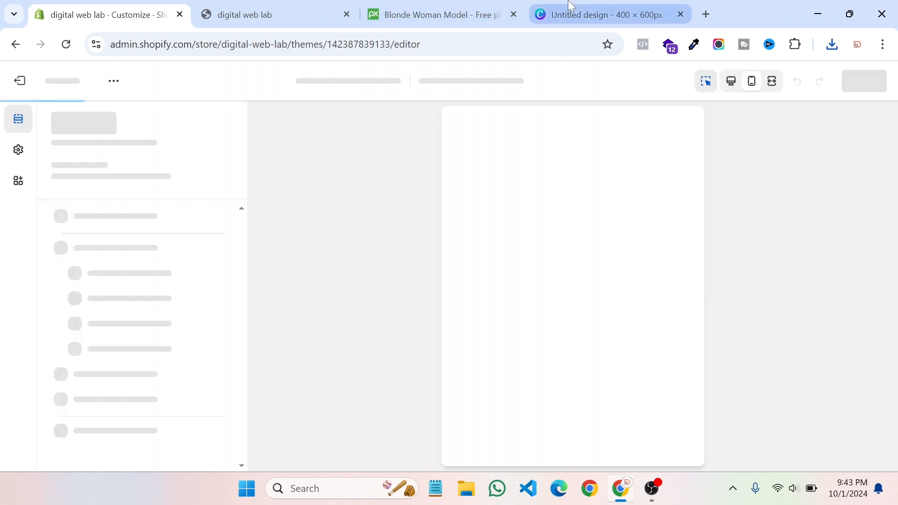
Step: Switch to the Canva design and upload woman-1853939_1280.jpg from the Downloads folder
{"action": "left_click", "coordinate": [571, 6]}
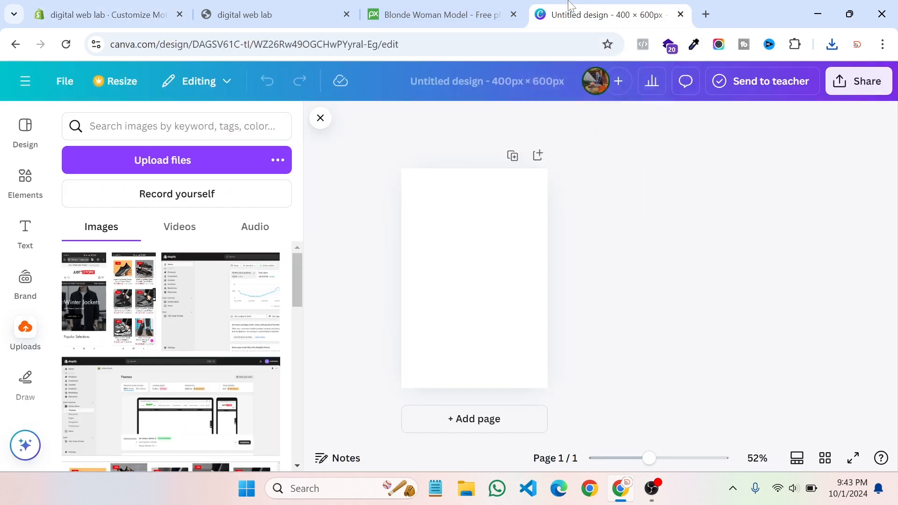
{"action": "left_click", "coordinate": [150, 161]}
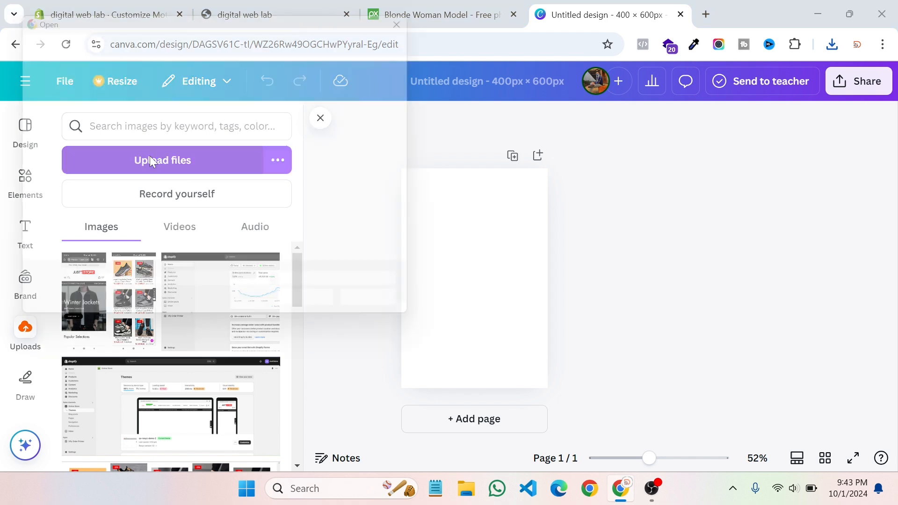
{"action": "left_click", "coordinate": [151, 133]}
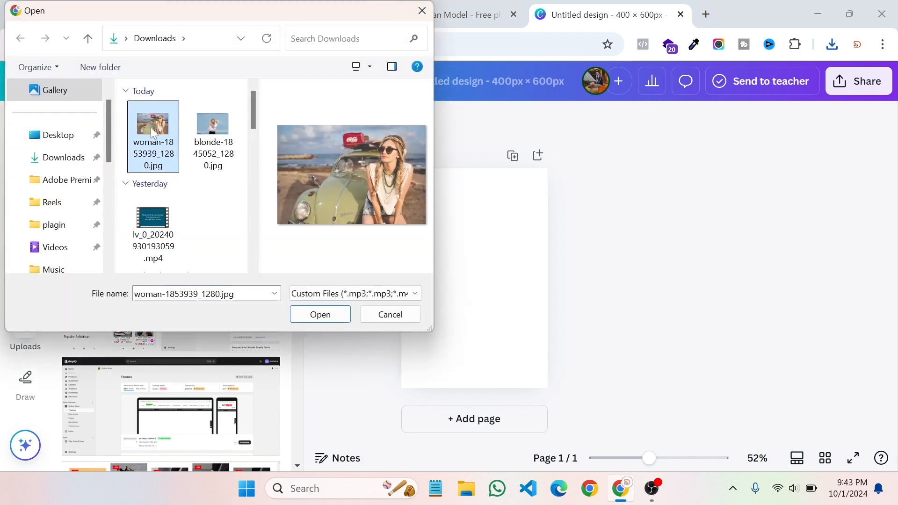
{"action": "left_click", "coordinate": [303, 320]}
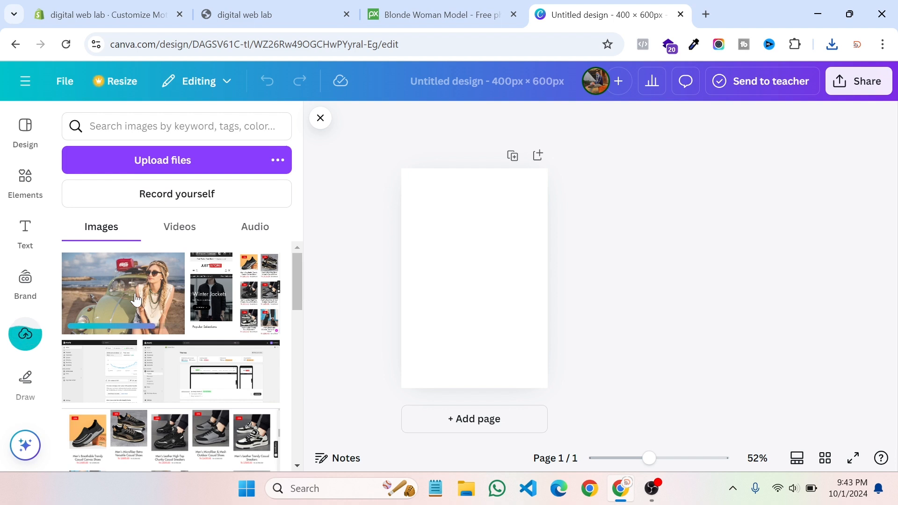
Step: Place the uploaded woman photo on the page, enlarge it to cover the full height and shift it so the woman is centred
{"action": "left_click", "coordinate": [135, 298]}
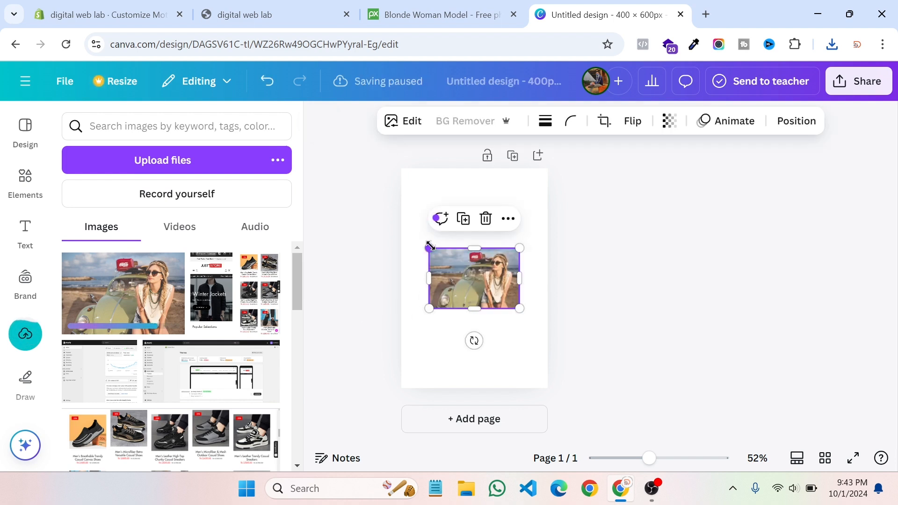
{"action": "left_click_drag", "start_coordinate": [430, 248], "coordinate": [323, 175]}
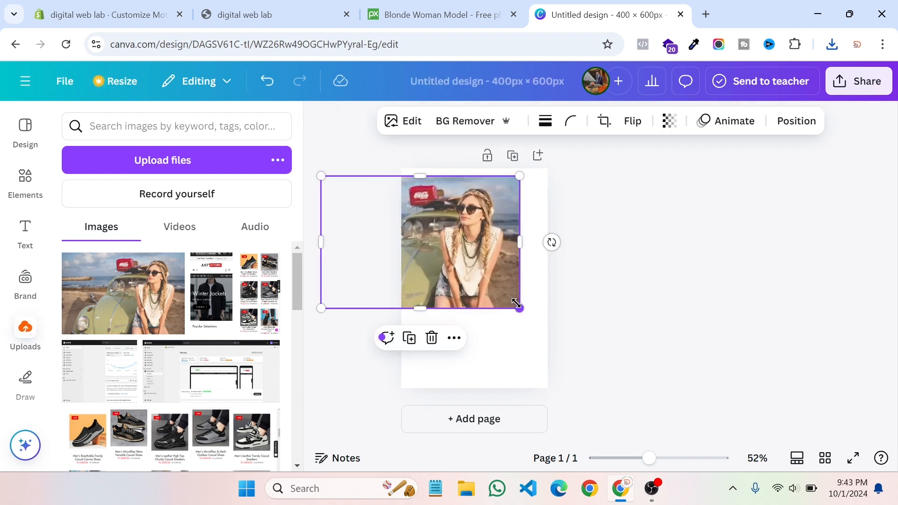
{"action": "left_click_drag", "start_coordinate": [516, 303], "coordinate": [582, 465]}
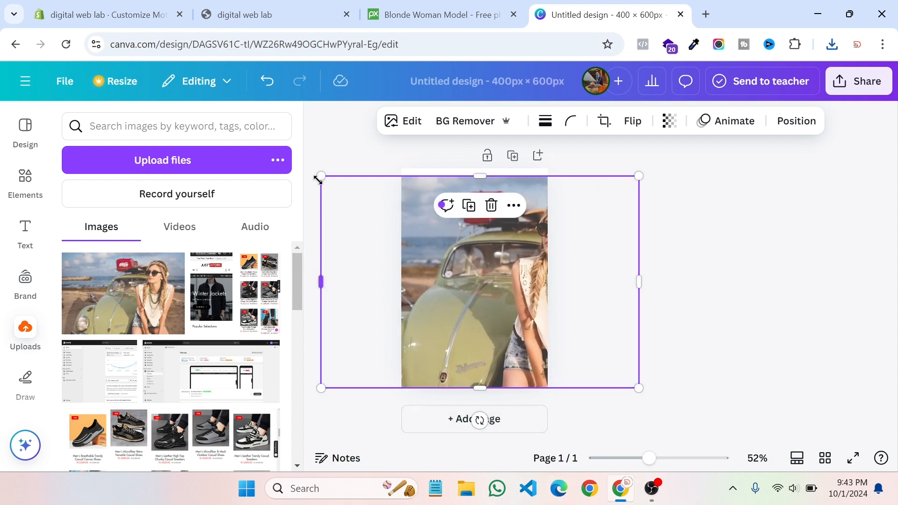
{"action": "left_click_drag", "start_coordinate": [317, 174], "coordinate": [310, 169]}
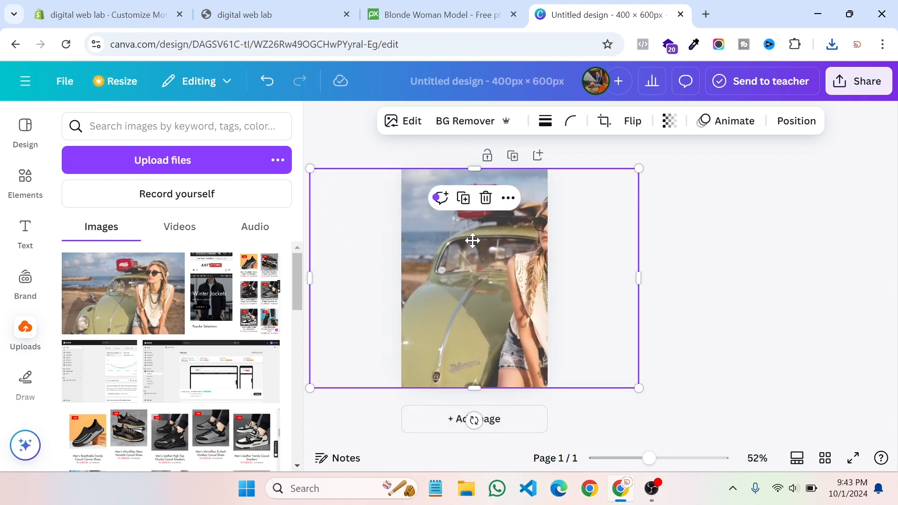
{"action": "left_click_drag", "start_coordinate": [473, 241], "coordinate": [408, 240]}
{"action": "left_click_drag", "start_coordinate": [567, 389], "coordinate": [566, 388]}
{"action": "left_click", "coordinate": [631, 290]}
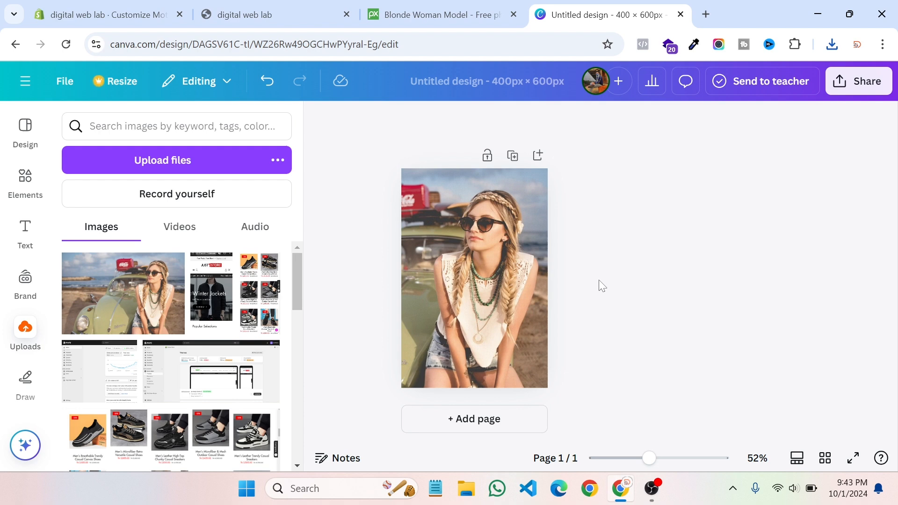
Step: Download the design as a PNG at 400 × 600 px
{"action": "left_click", "coordinate": [866, 82]}
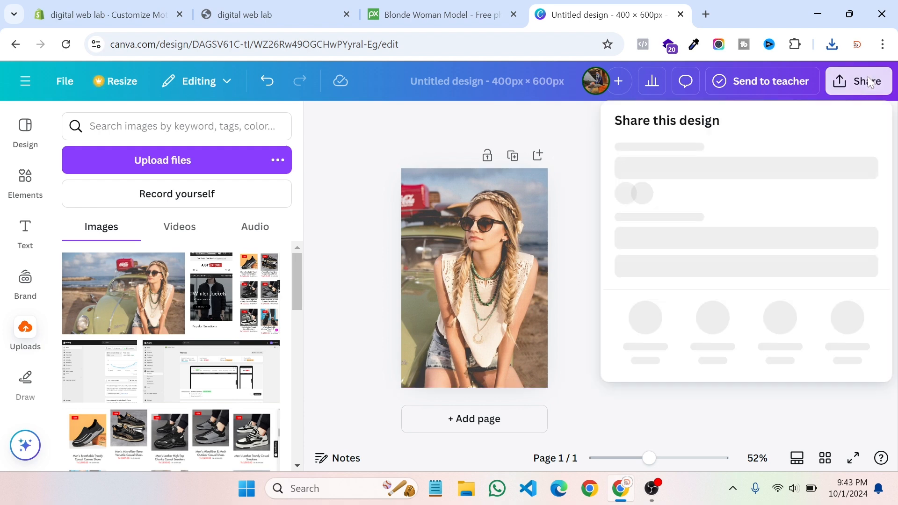
{"action": "left_click", "coordinate": [645, 365]}
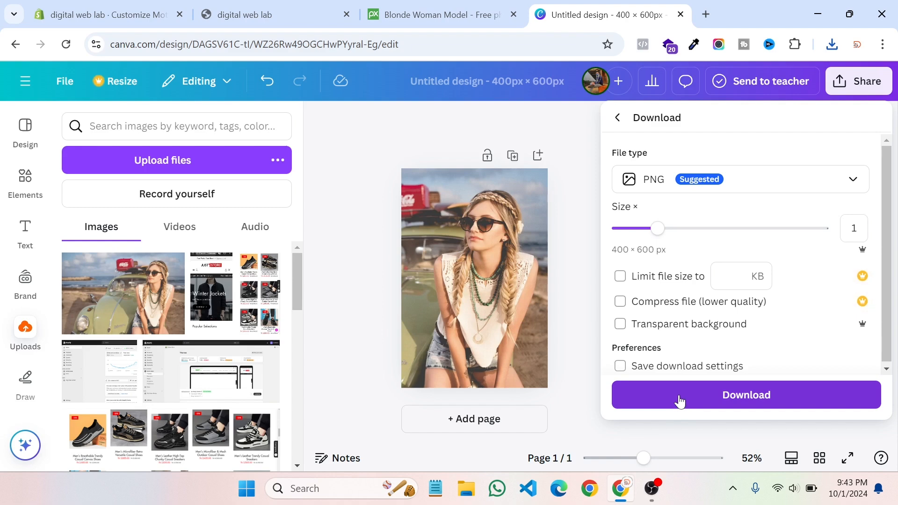
{"action": "left_click", "coordinate": [680, 401]}
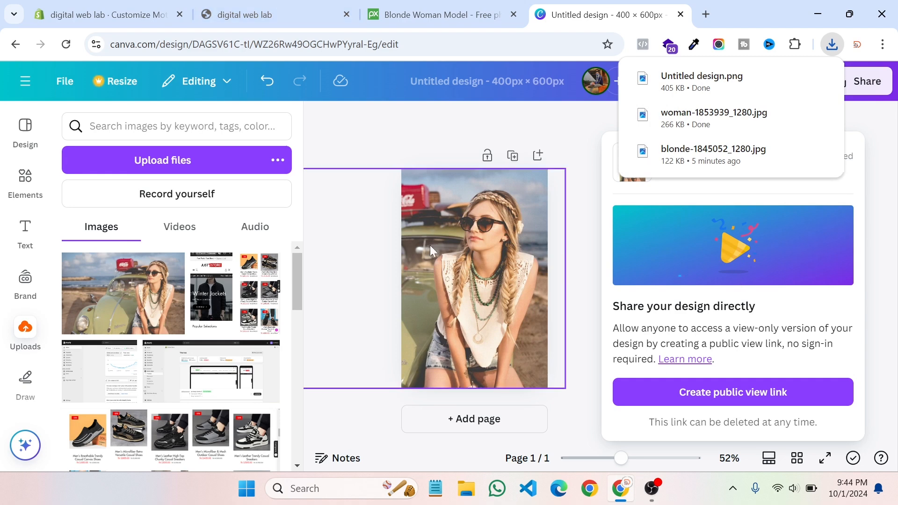
Step: Switch to the Shopify theme editor and open the Endless possibilities slide's settings at its mobile image
{"action": "left_click", "coordinate": [114, 8]}
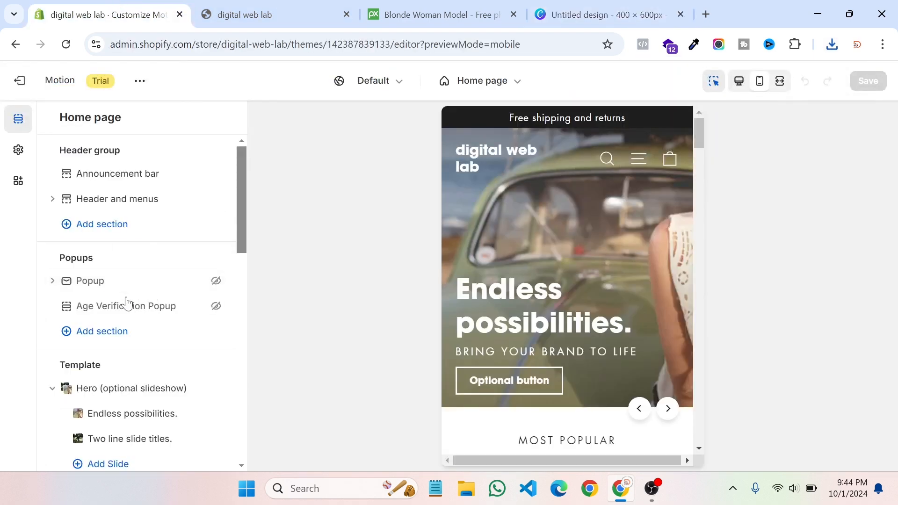
{"action": "scroll", "coordinate": [102, 322], "scroll_direction": "down", "scroll_amount": 1}
{"action": "scroll", "coordinate": [103, 322], "scroll_direction": "down", "scroll_amount": 2}
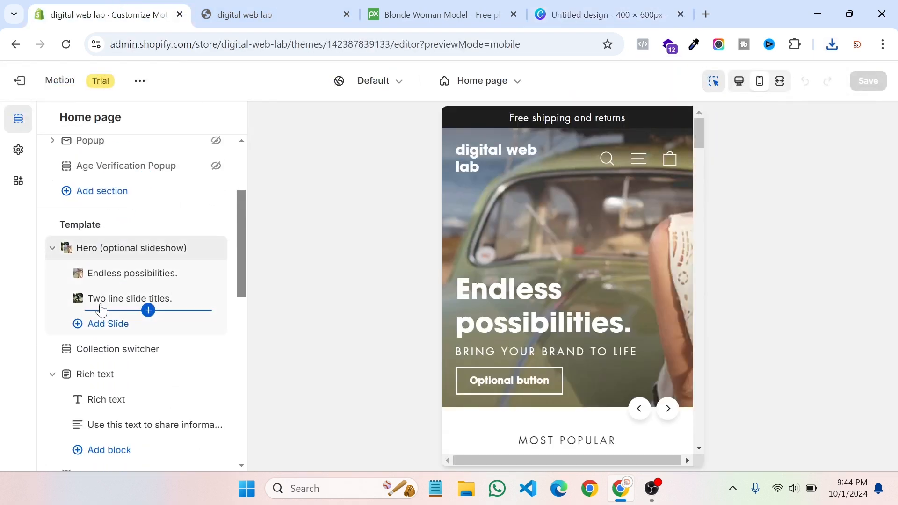
{"action": "left_click", "coordinate": [115, 276]}
{"action": "scroll", "coordinate": [133, 345], "scroll_direction": "down", "scroll_amount": 5}
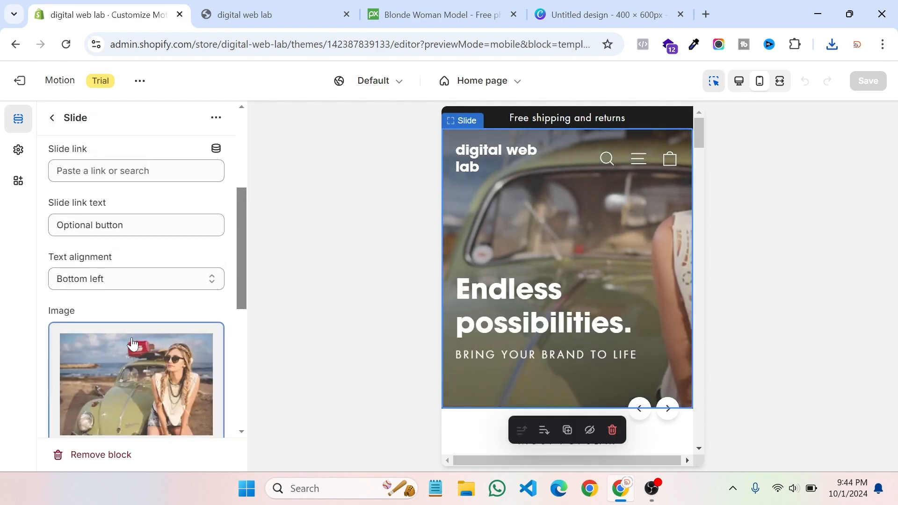
{"action": "scroll", "coordinate": [132, 382], "scroll_direction": "down", "scroll_amount": 4}
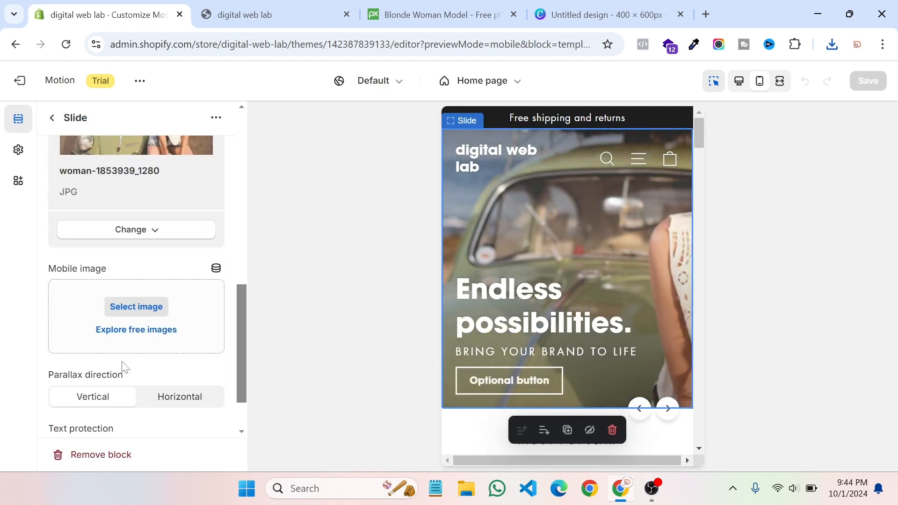
Step: Upload Untitled design.png from the Downloads folder and set it as the slide's mobile image
{"action": "left_click", "coordinate": [136, 308]}
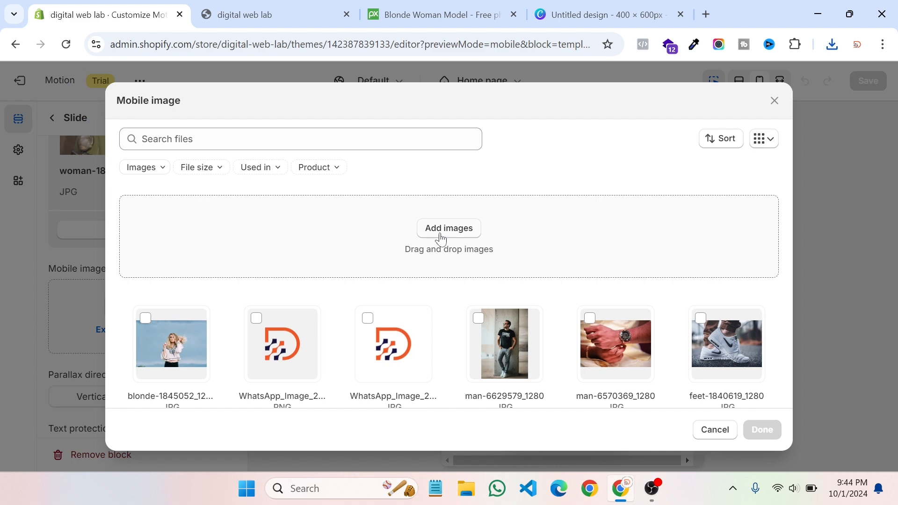
{"action": "left_click", "coordinate": [449, 228]}
{"action": "left_click", "coordinate": [153, 129]}
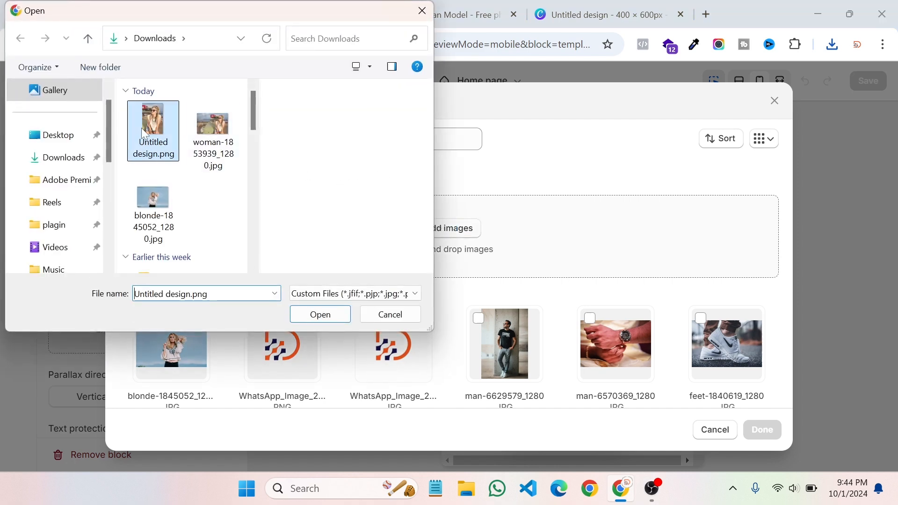
{"action": "left_click", "coordinate": [300, 311]}
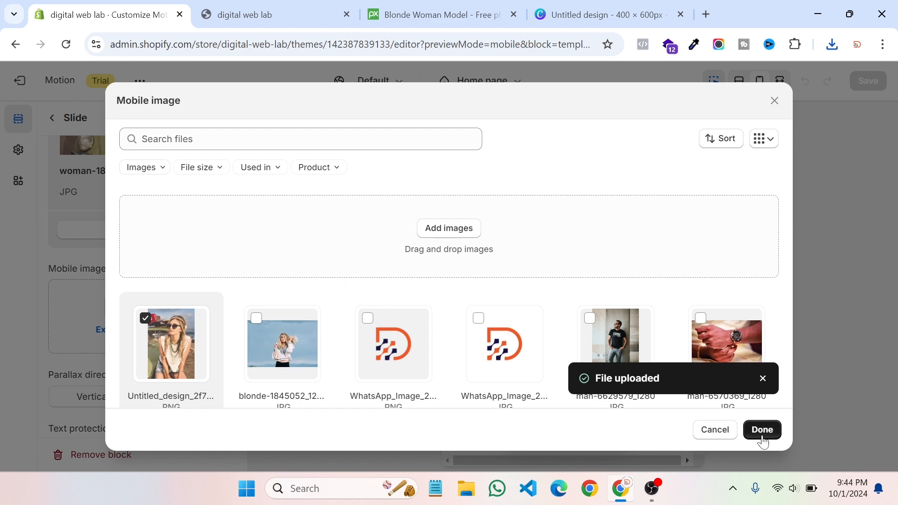
{"action": "left_click", "coordinate": [762, 437]}
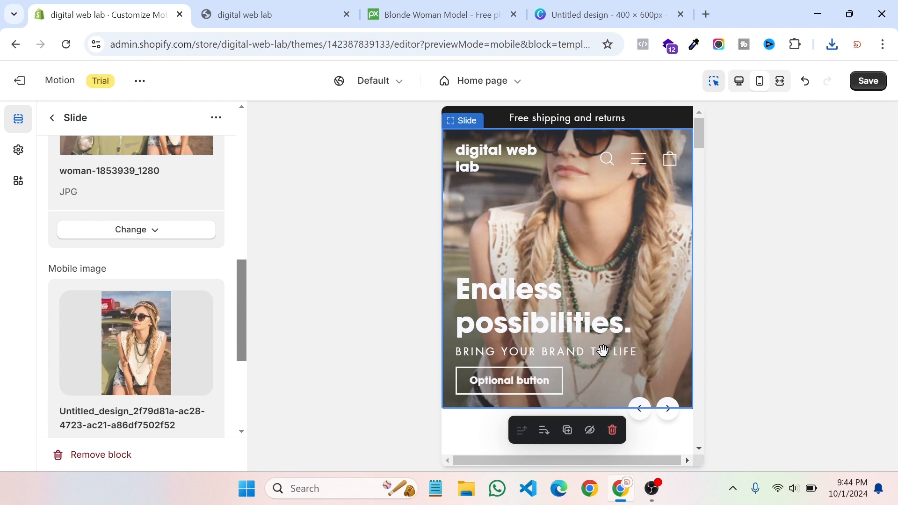
Step: Switch to Canva, leave the current design and create a new custom-size design of 600 × 600 px
{"action": "left_click", "coordinate": [606, 14]}
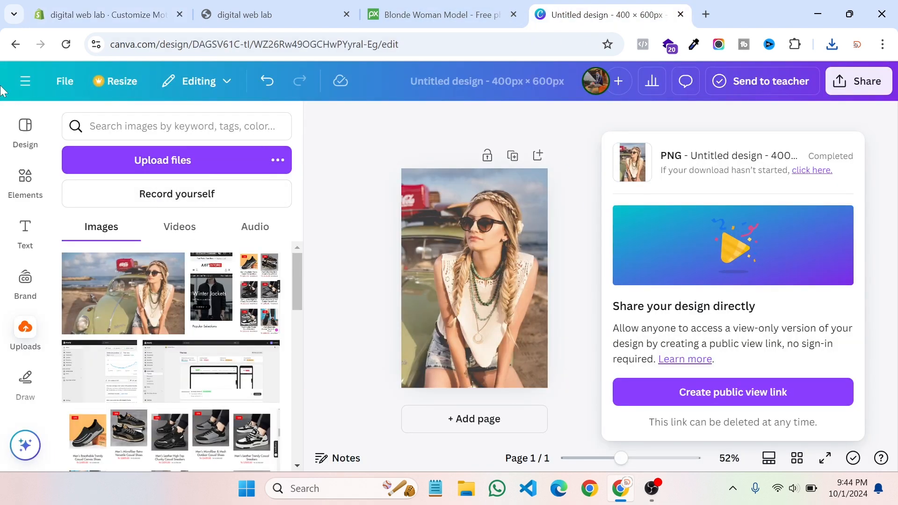
{"action": "left_click", "coordinate": [19, 89]}
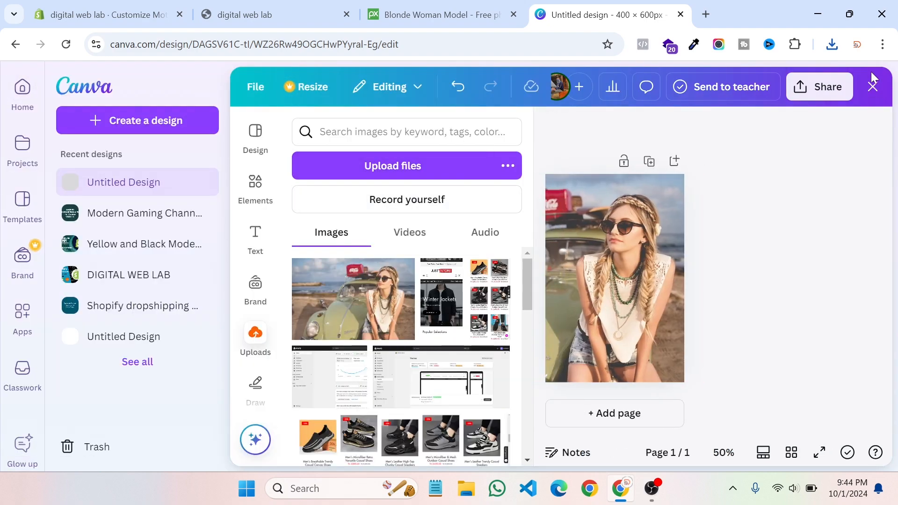
{"action": "left_click", "coordinate": [873, 88]}
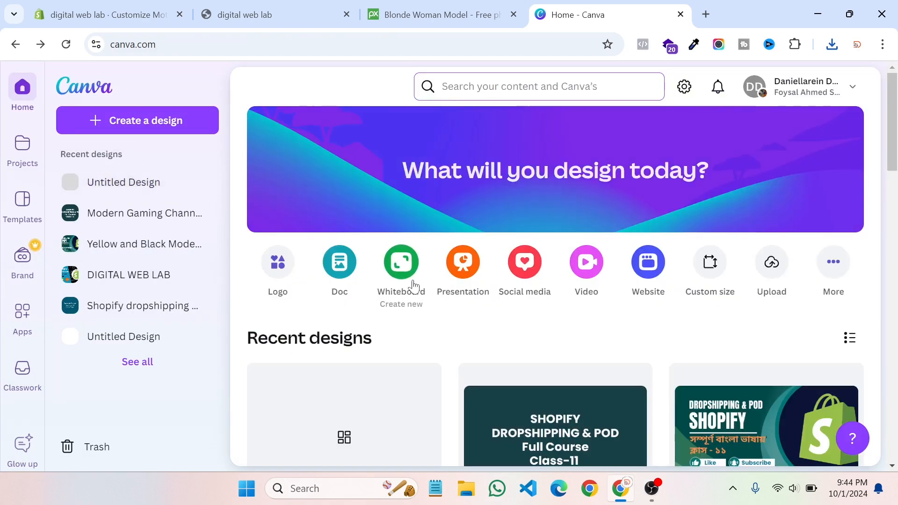
{"action": "left_click", "coordinate": [694, 270]}
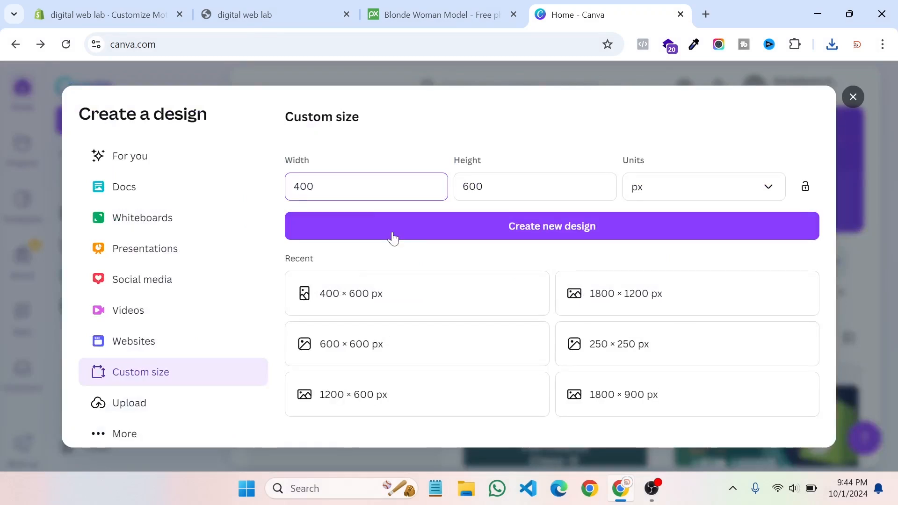
{"action": "type", "text": "600"}
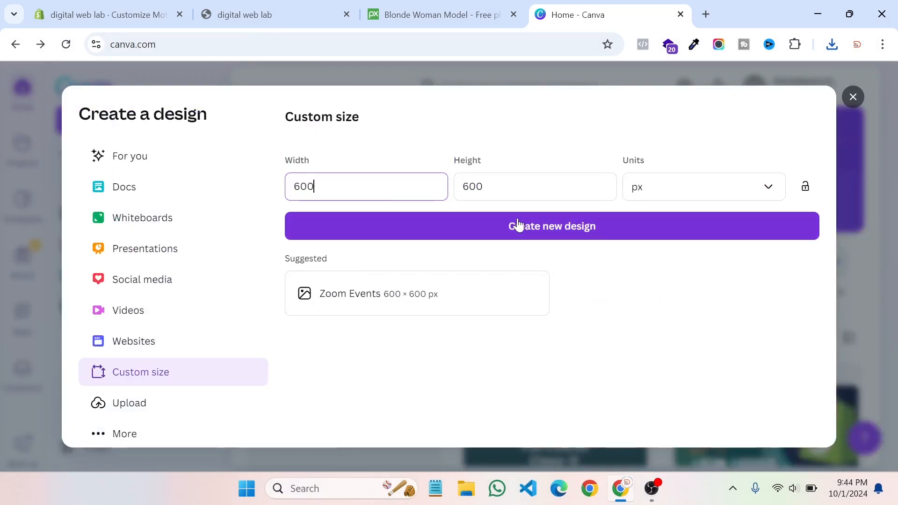
{"action": "left_click", "coordinate": [517, 229]}
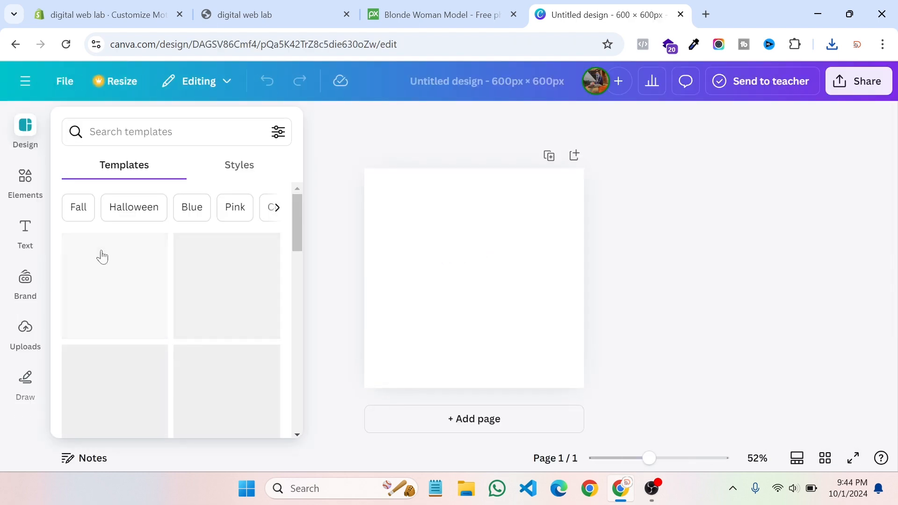
Step: Place the uploaded woman photo on the page, enlarge it to the full page height and shift it left to bring the woman towards the centre
{"action": "left_click", "coordinate": [27, 281]}
{"action": "left_click", "coordinate": [26, 332]}
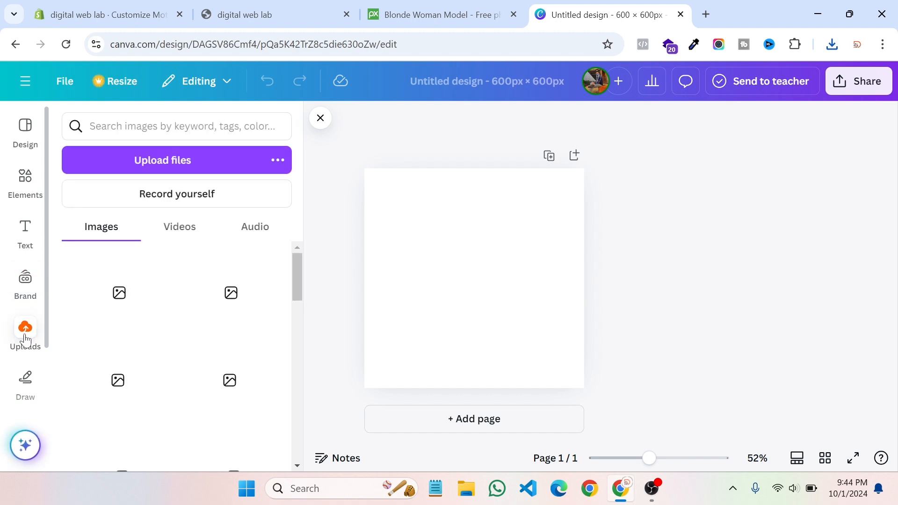
{"action": "left_click", "coordinate": [102, 298]}
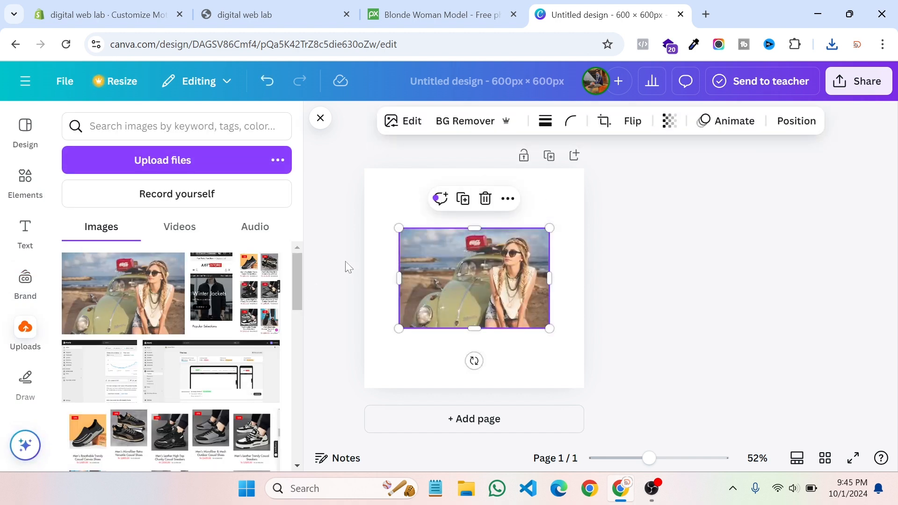
{"action": "left_click_drag", "start_coordinate": [400, 229], "coordinate": [320, 153]}
{"action": "left_click_drag", "start_coordinate": [551, 330], "coordinate": [620, 426]}
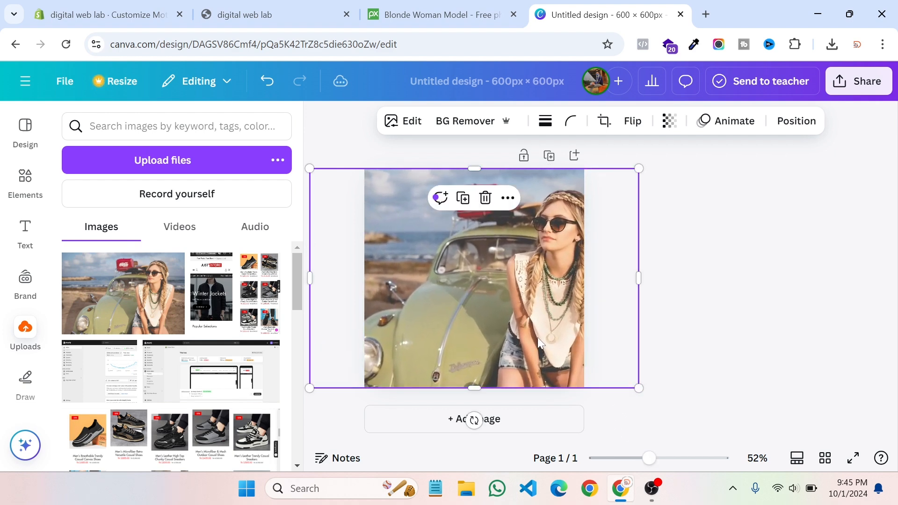
{"action": "left_click_drag", "start_coordinate": [537, 339], "coordinate": [484, 338]}
{"action": "left_click", "coordinate": [699, 316]}
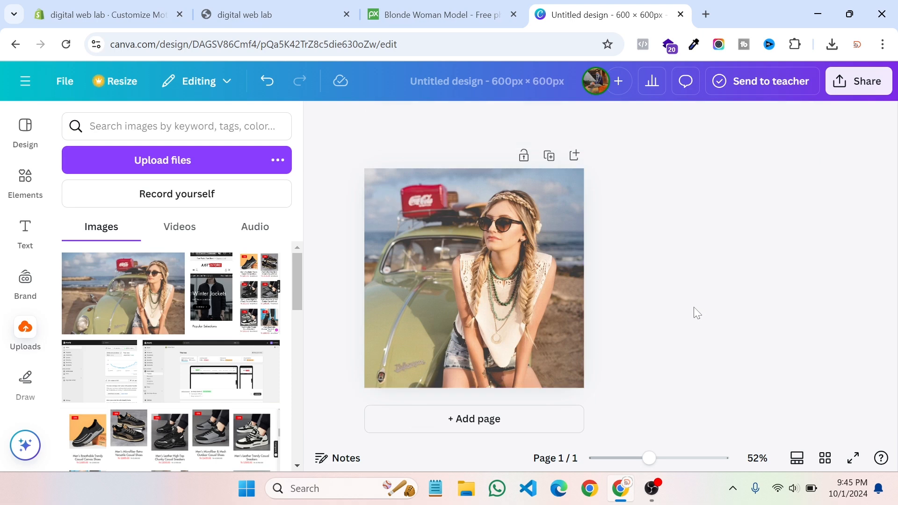
Step: Download the square design as a PNG at 600 × 600 px
{"action": "left_click", "coordinate": [859, 81]}
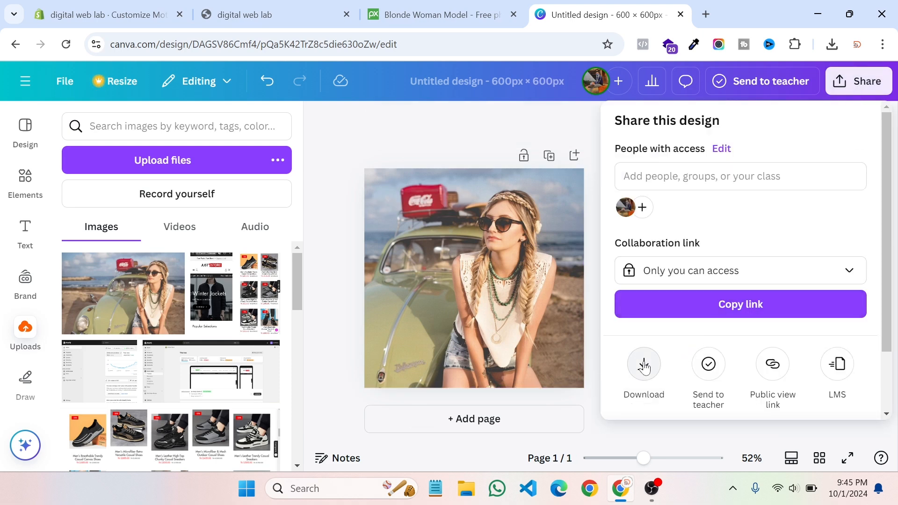
{"action": "left_click", "coordinate": [644, 364]}
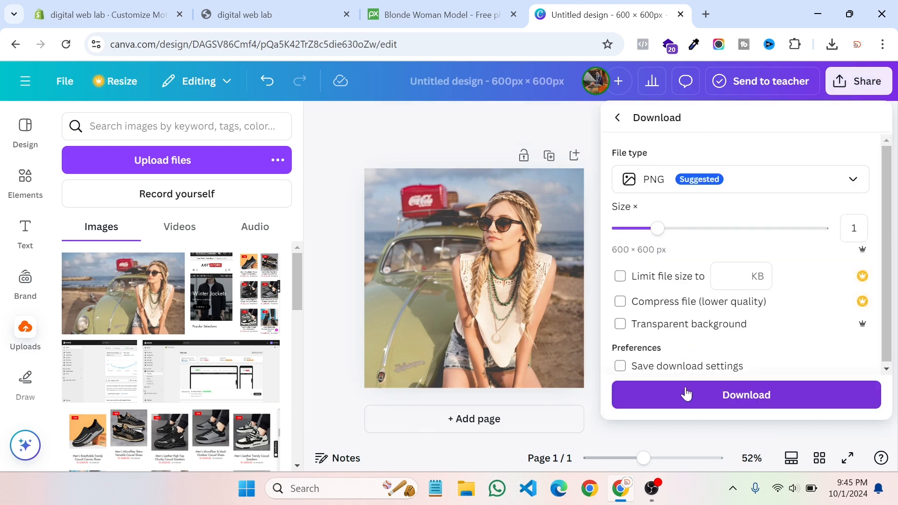
{"action": "left_click", "coordinate": [688, 393]}
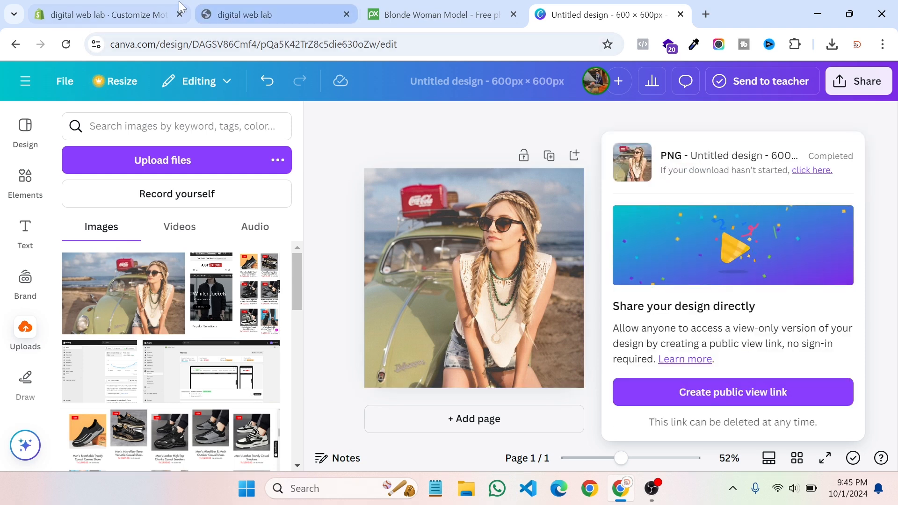
Step: Switch to the Shopify theme editor and replace the slide's mobile image with Untitled design (1).png uploaded from Downloads
{"action": "left_click", "coordinate": [125, 8]}
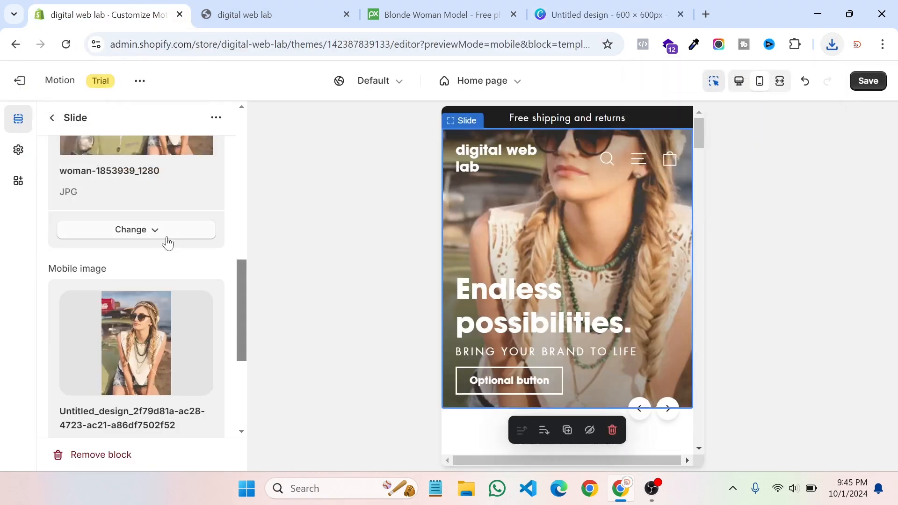
{"action": "scroll", "coordinate": [131, 361], "scroll_direction": "down", "scroll_amount": 3}
{"action": "left_click", "coordinate": [132, 346]}
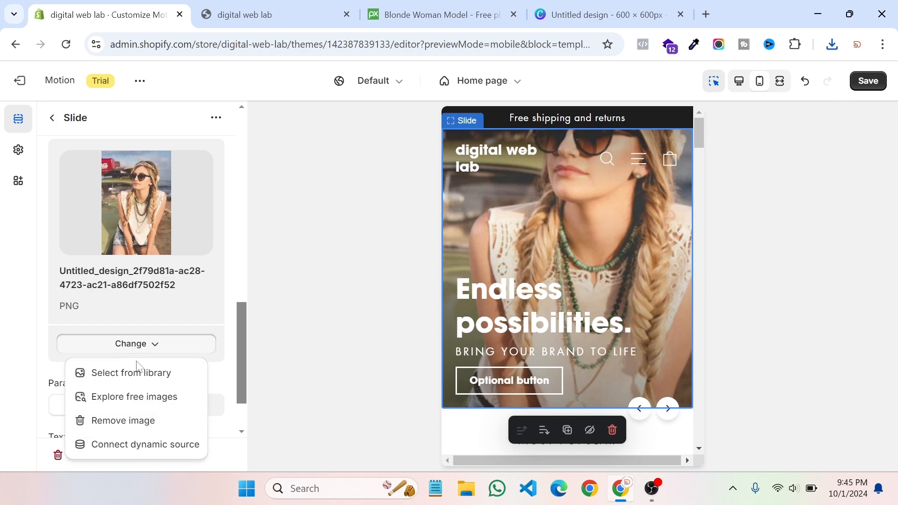
{"action": "left_click", "coordinate": [137, 370]}
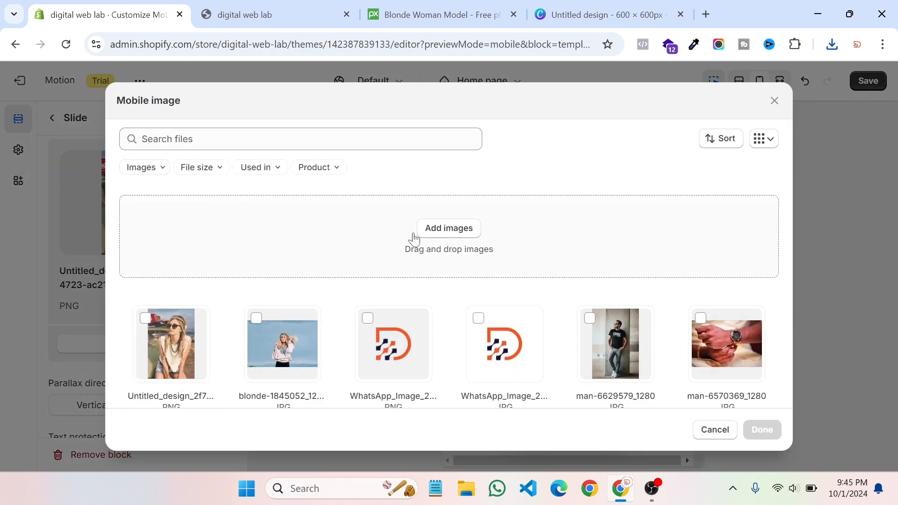
{"action": "left_click", "coordinate": [413, 235]}
{"action": "left_click", "coordinate": [155, 129]}
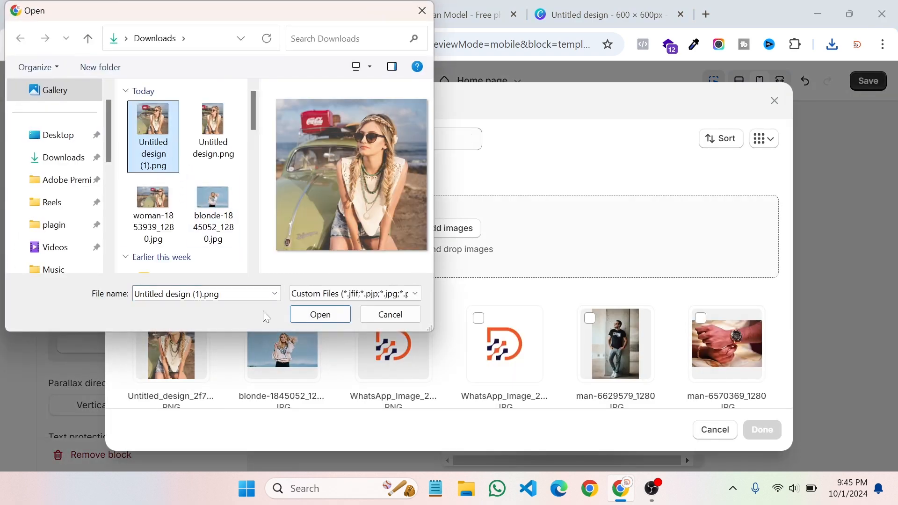
{"action": "left_click", "coordinate": [293, 320]}
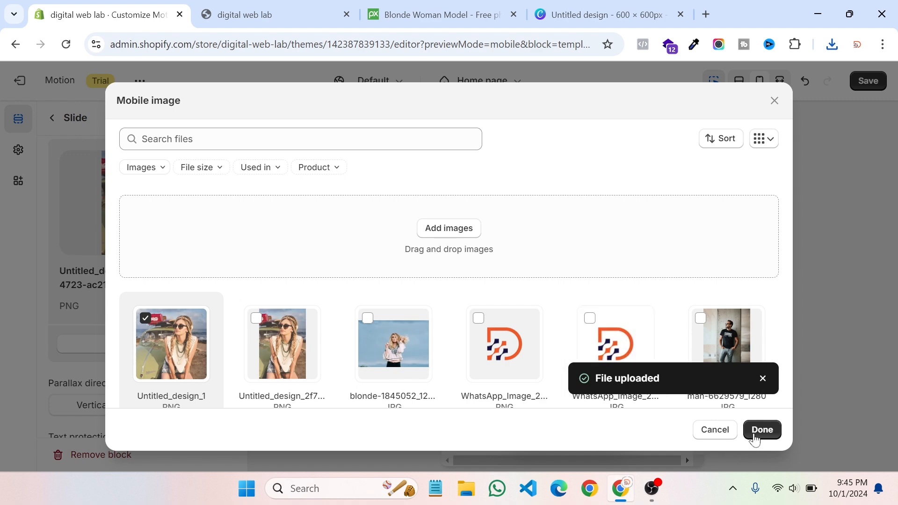
{"action": "left_click", "coordinate": [758, 434]}
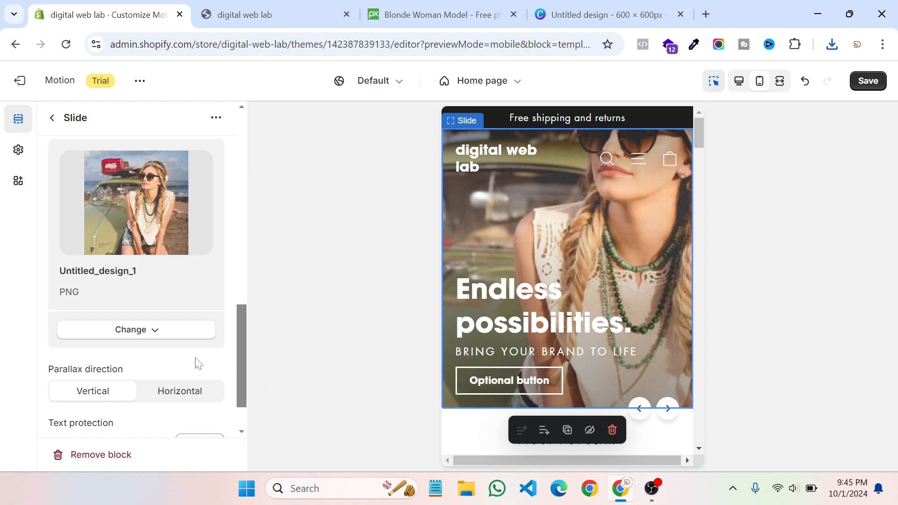
Step: Look through the slide's settings, from the mobile image options up to the slide link and subheading
{"action": "scroll", "coordinate": [196, 351], "scroll_direction": "down", "scroll_amount": 1}
{"action": "scroll", "coordinate": [163, 357], "scroll_direction": "down", "scroll_amount": 1}
{"action": "scroll", "coordinate": [162, 360], "scroll_direction": "up", "scroll_amount": 3}
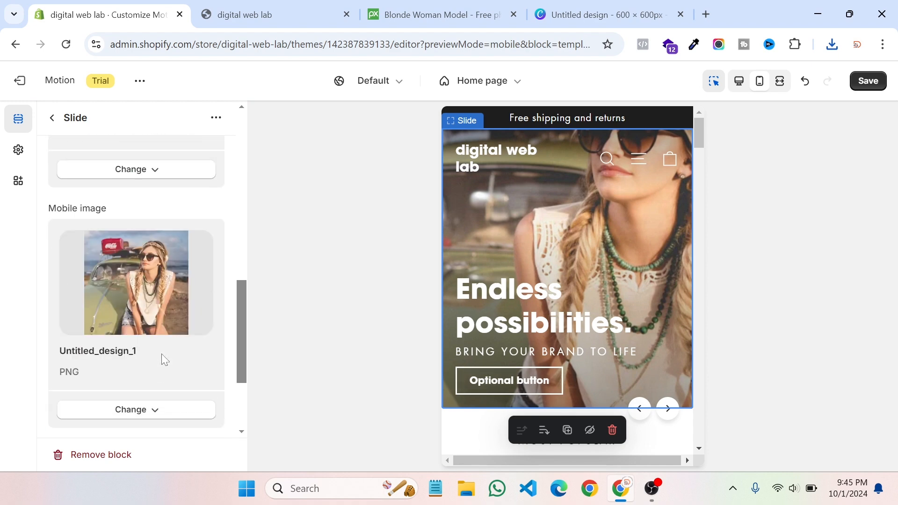
{"action": "scroll", "coordinate": [161, 356], "scroll_direction": "up", "scroll_amount": 3}
{"action": "scroll", "coordinate": [162, 354], "scroll_direction": "down", "scroll_amount": 3}
{"action": "scroll", "coordinate": [72, 270], "scroll_direction": "up", "scroll_amount": 3}
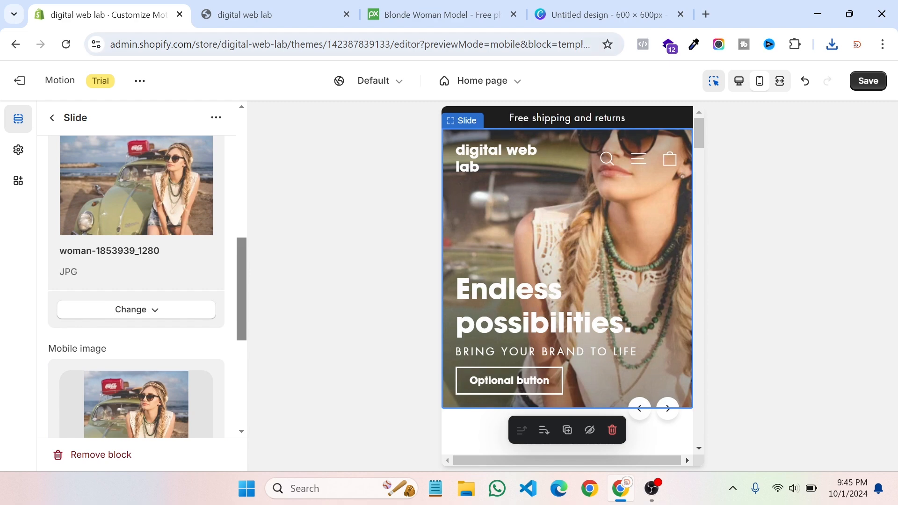
{"action": "scroll", "coordinate": [140, 262], "scroll_direction": "up", "scroll_amount": 3}
{"action": "scroll", "coordinate": [94, 264], "scroll_direction": "up", "scroll_amount": 3}
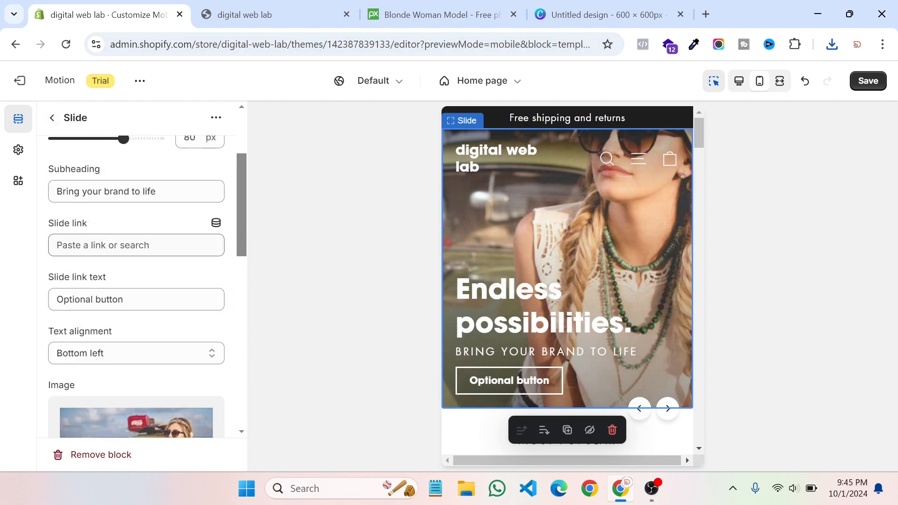
{"action": "scroll", "coordinate": [88, 245], "scroll_direction": "up", "scroll_amount": 3}
Step: Open the Hero (optional slideshow) section's settings and try mobile heights of 500px and 300px before setting it back to 400px
{"action": "left_click", "coordinate": [54, 119]}
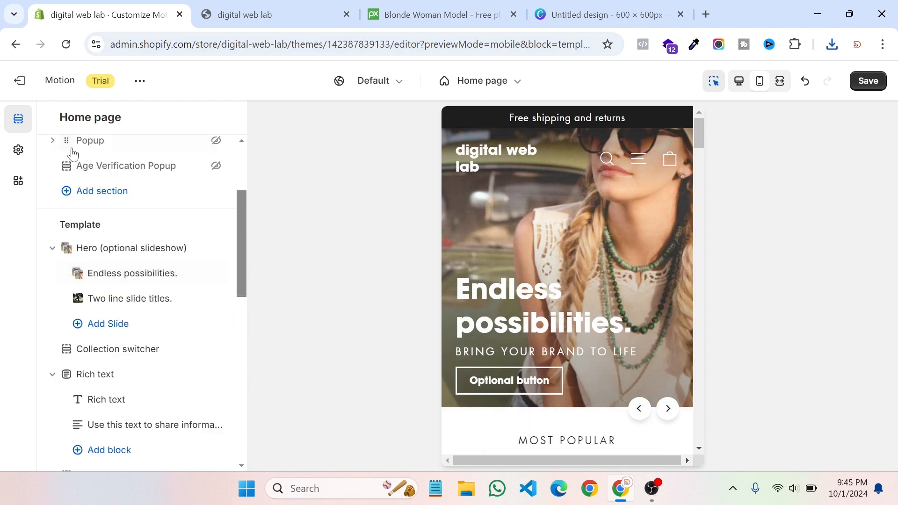
{"action": "left_click", "coordinate": [112, 247]}
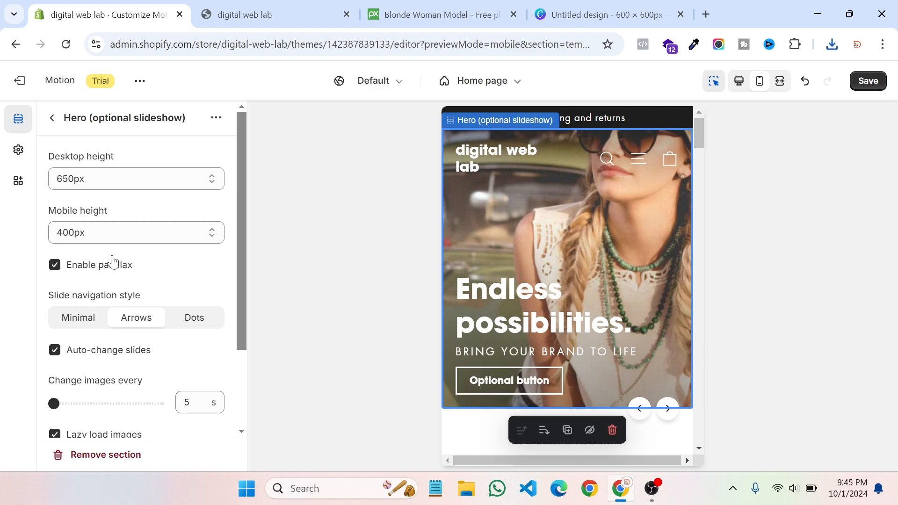
{"action": "left_click", "coordinate": [104, 236]}
{"action": "left_click", "coordinate": [100, 320]}
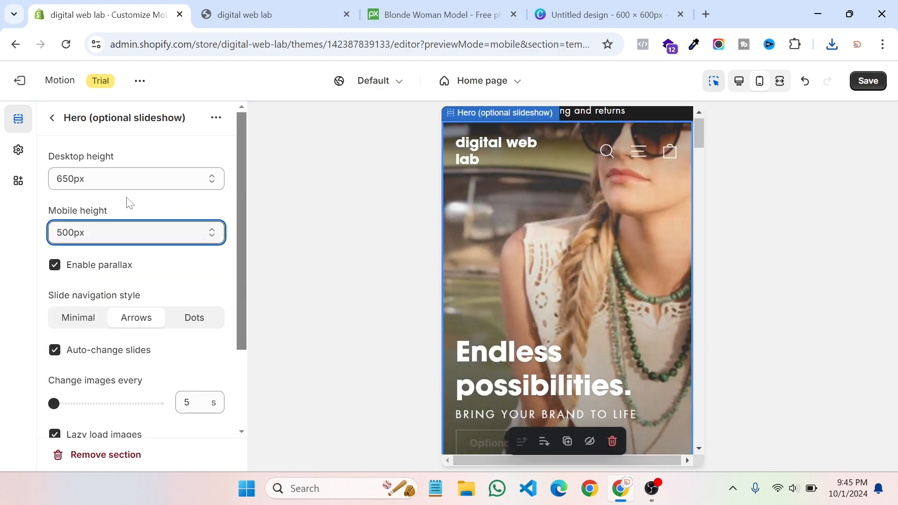
{"action": "left_click", "coordinate": [110, 232]}
{"action": "left_click", "coordinate": [101, 284]}
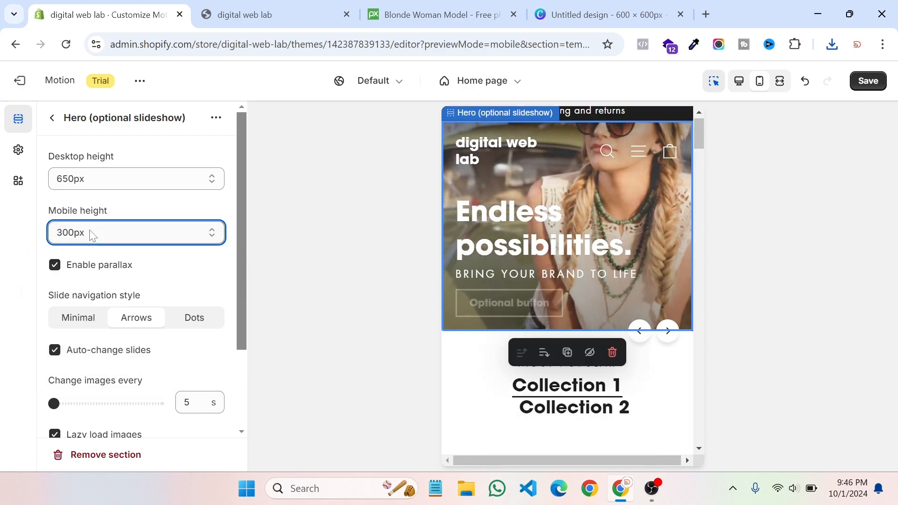
{"action": "left_click", "coordinate": [87, 233]}
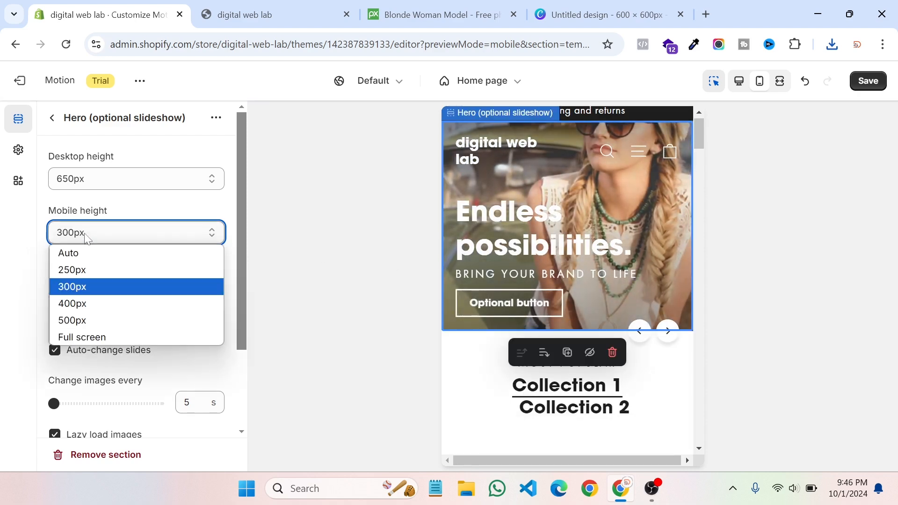
{"action": "left_click", "coordinate": [96, 303]}
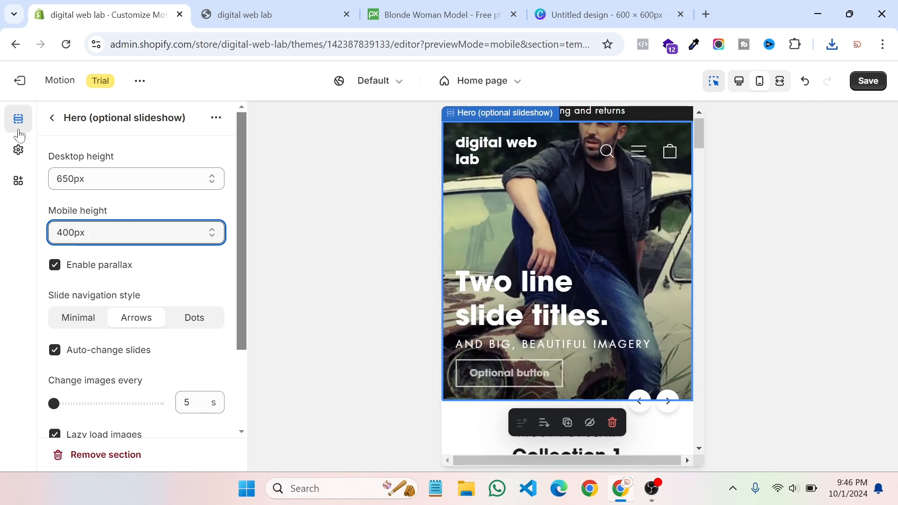
Step: Disable parallax for the hero slideshow, comparing the desktop and mobile previews, and save the theme
{"action": "left_click", "coordinate": [740, 81]}
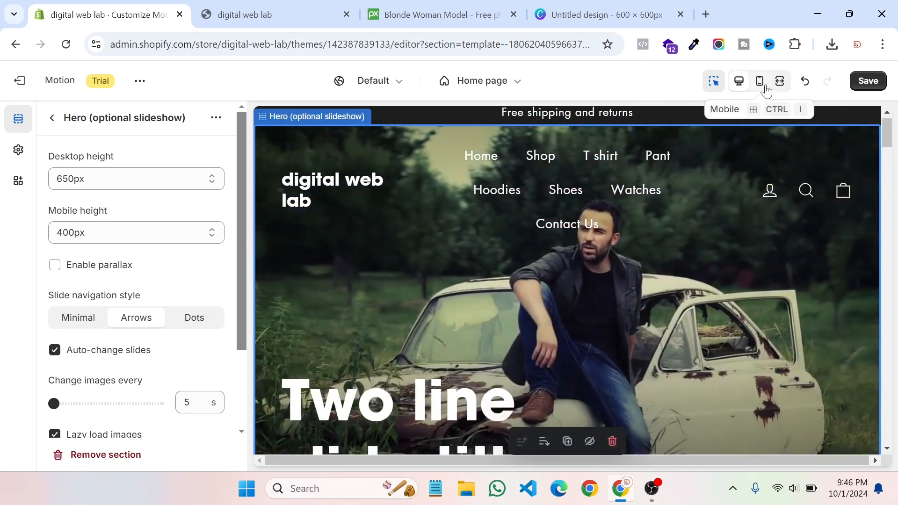
{"action": "left_click", "coordinate": [765, 88]}
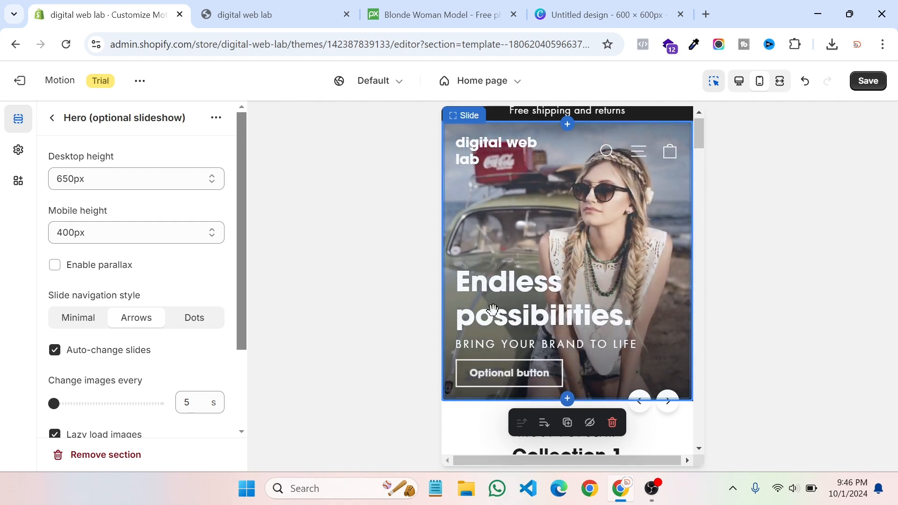
{"action": "left_click", "coordinate": [868, 83]}
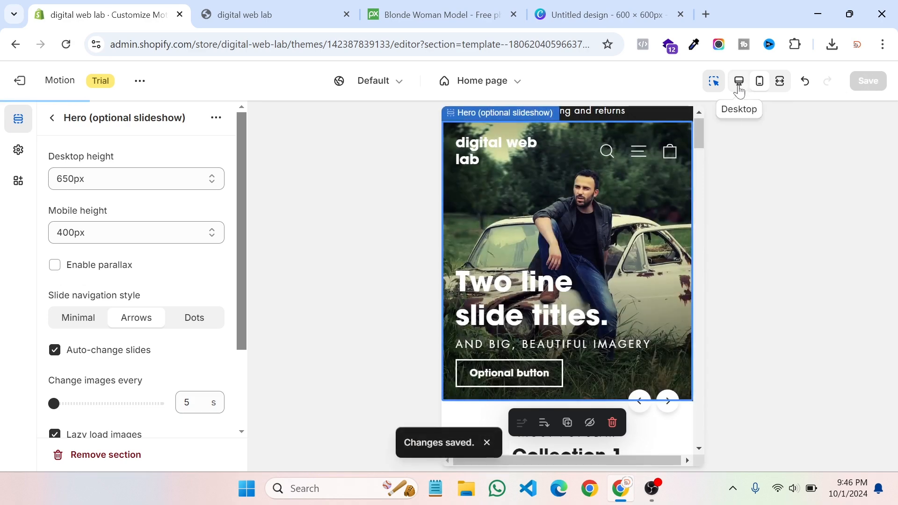
Step: Check the hero slideshow in the desktop preview and on the storefront preview page, hiding the preview bar there
{"action": "left_click", "coordinate": [739, 88]}
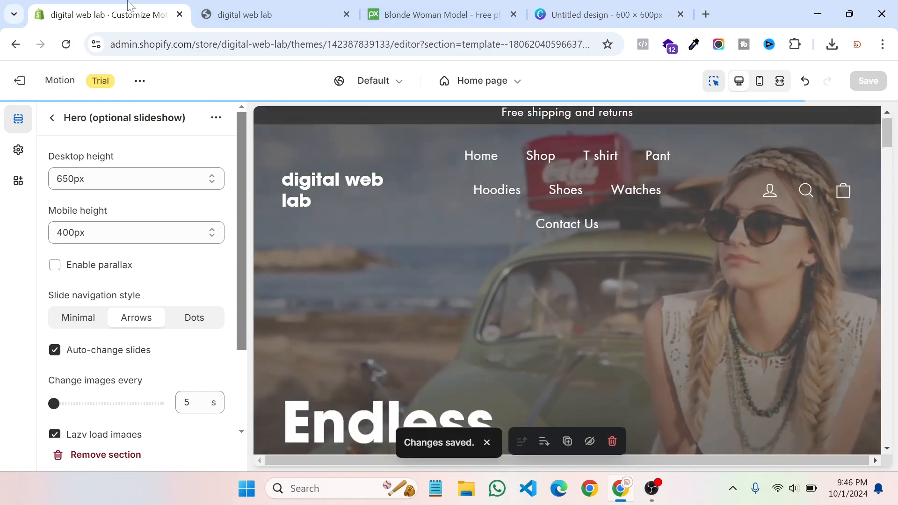
{"action": "left_click", "coordinate": [240, 6]}
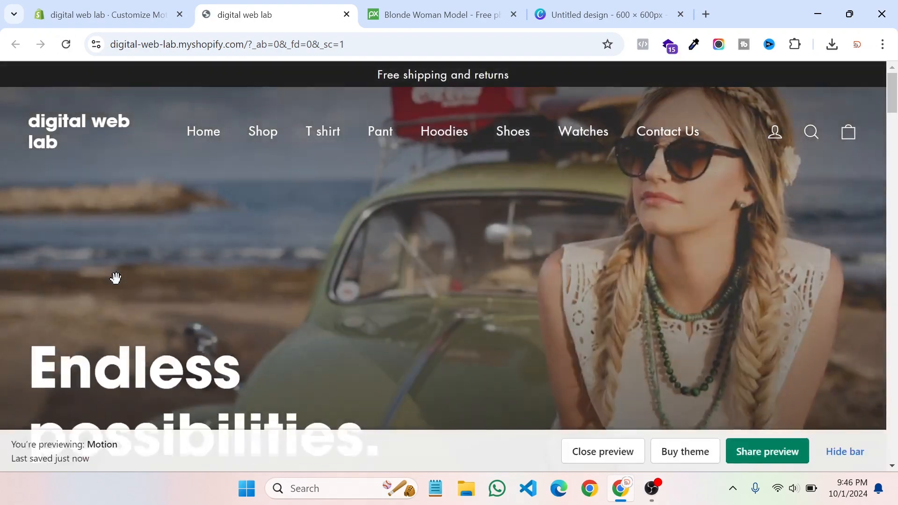
{"action": "scroll", "coordinate": [501, 315], "scroll_direction": "down", "scroll_amount": 5}
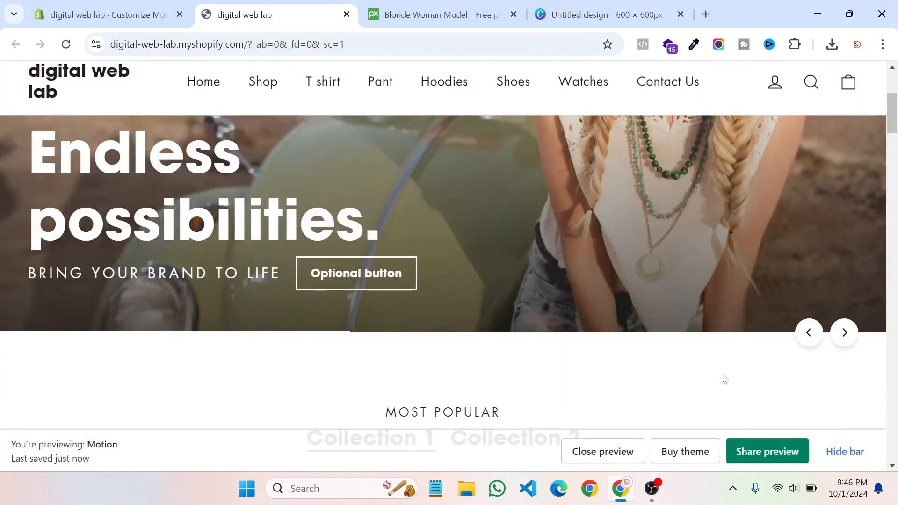
{"action": "left_click", "coordinate": [835, 453]}
{"action": "scroll", "coordinate": [637, 319], "scroll_direction": "up", "scroll_amount": 5}
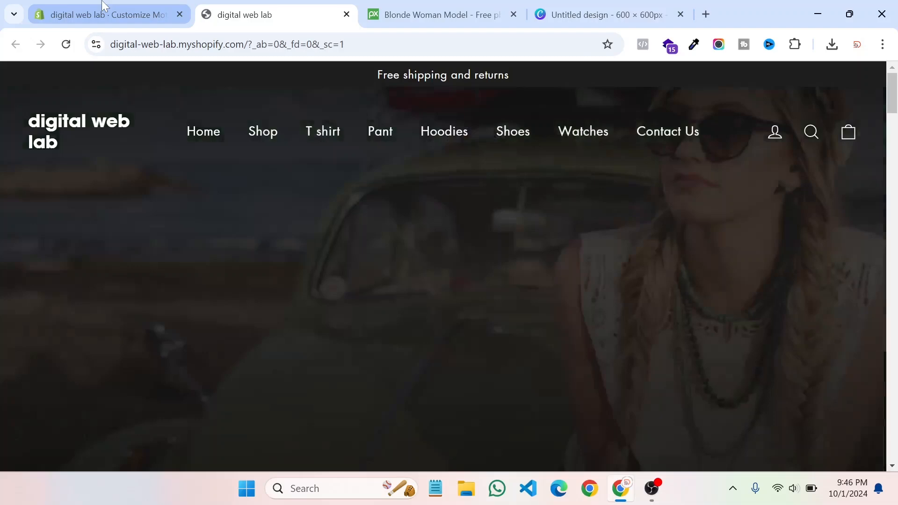
{"action": "left_click", "coordinate": [101, 13]}
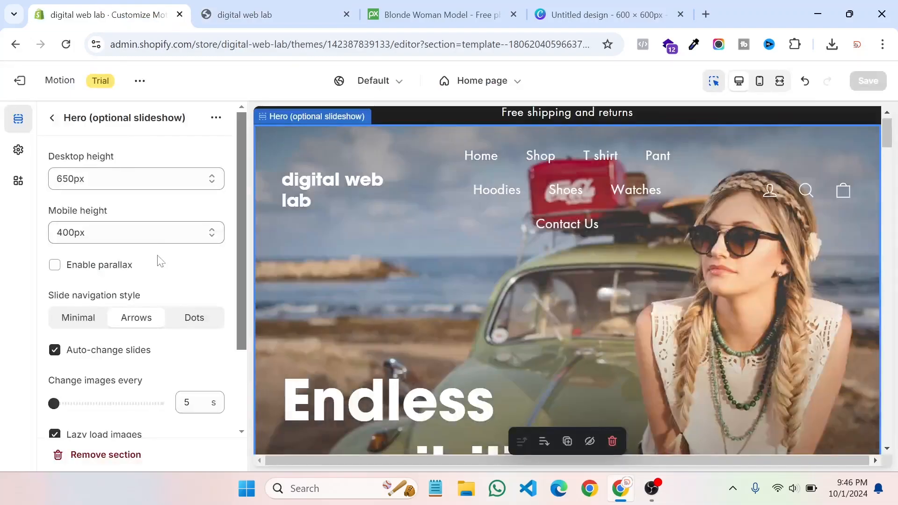
{"action": "left_click", "coordinate": [295, 12]}
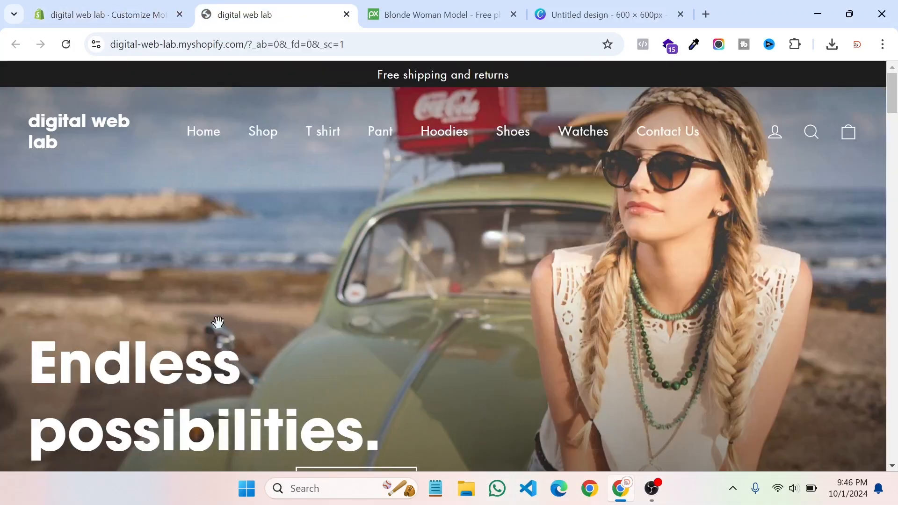
{"action": "scroll", "coordinate": [157, 360], "scroll_direction": "down", "scroll_amount": 1}
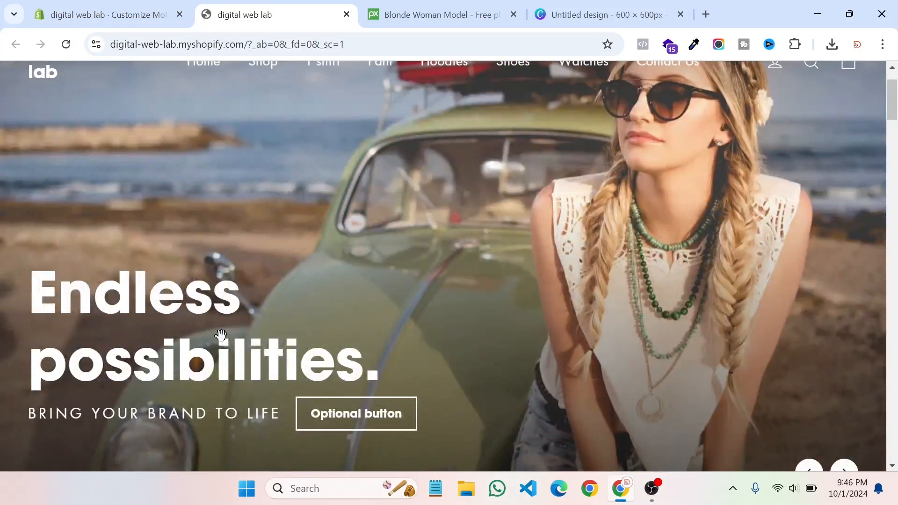
Step: Switch back to the Shopify theme editor and open the settings of the "Endless possibilities." slide
{"action": "left_click", "coordinate": [108, 13]}
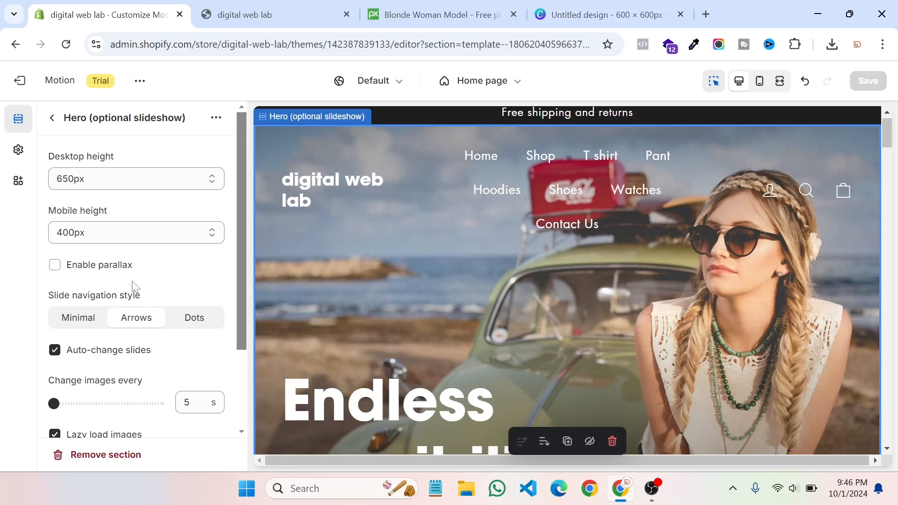
{"action": "left_click", "coordinate": [52, 118]}
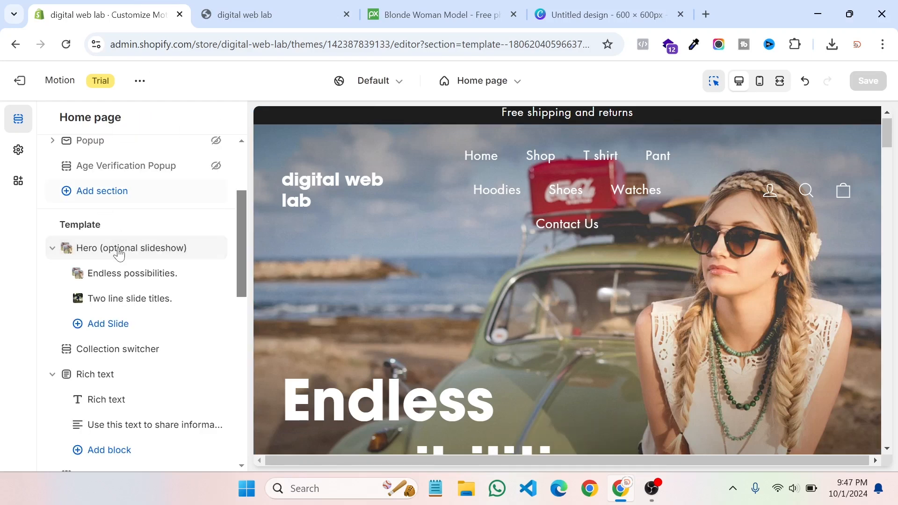
{"action": "left_click", "coordinate": [119, 272]}
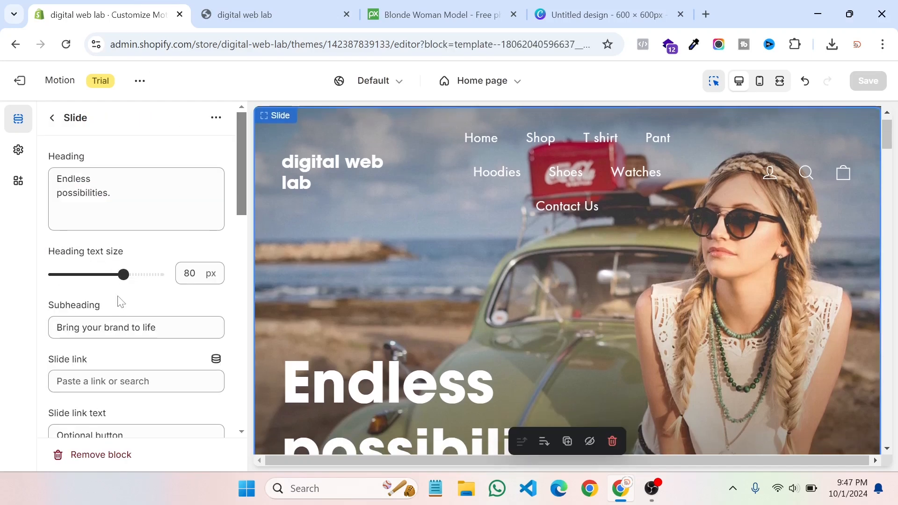
Step: Replace the slide's heading with "60% Off"
{"action": "mouse_move", "coordinate": [56, 193]}
{"action": "left_mouse_down"}
{"action": "mouse_move", "coordinate": [112, 194]}
{"action": "mouse_move", "coordinate": [57, 179]}
{"action": "left_mouse_up"}
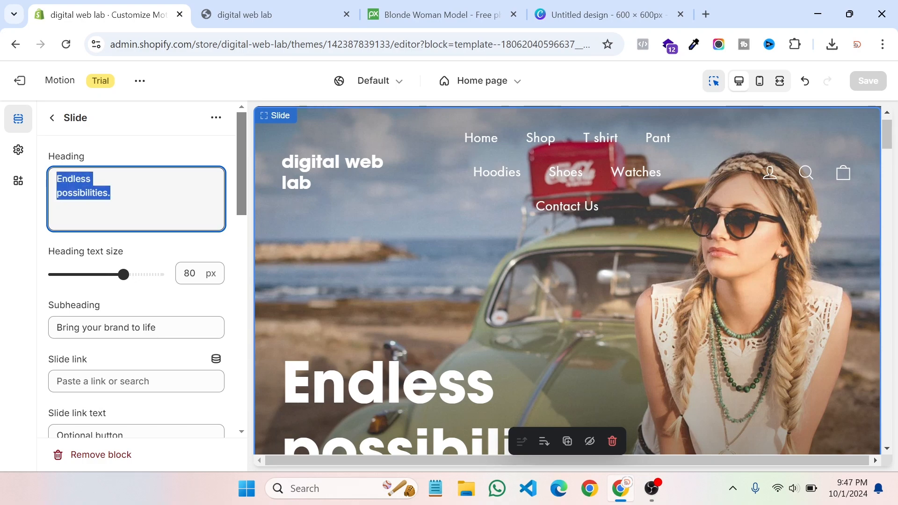
{"action": "type", "text": "60%"}
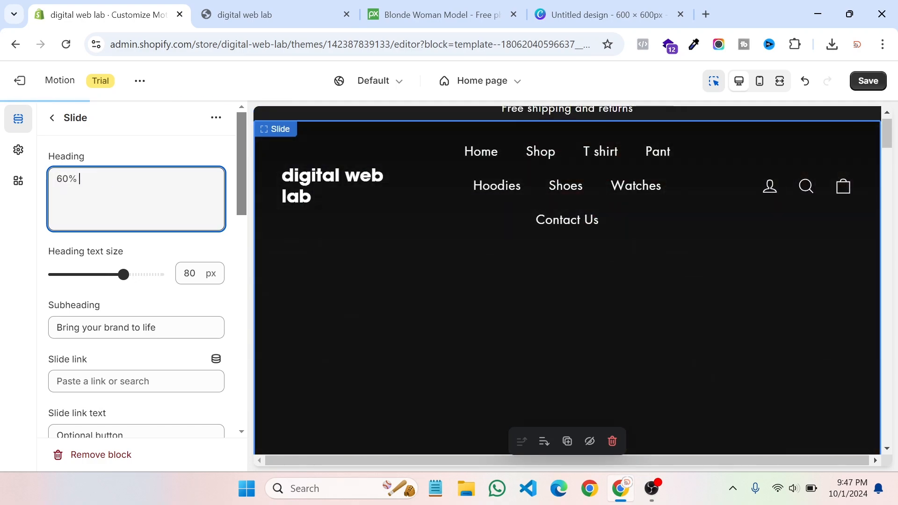
{"action": "type", "text": " Off"}
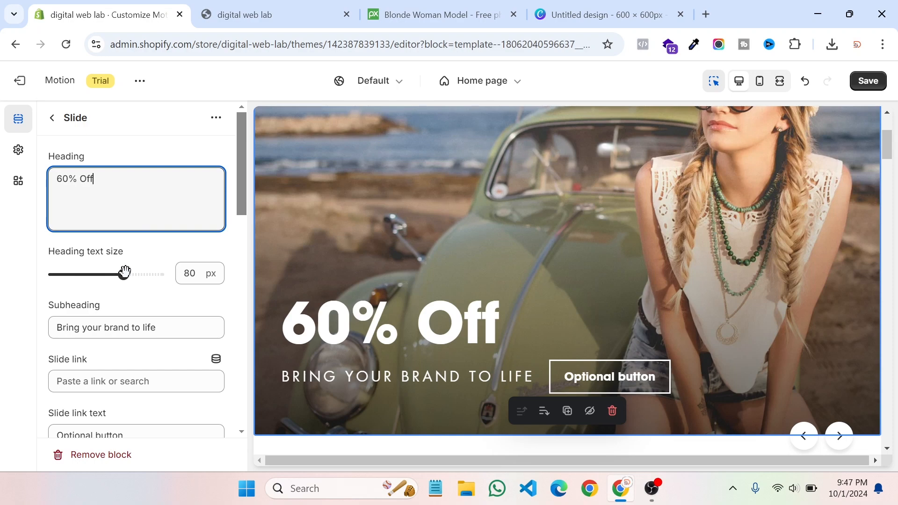
Step: Reduce the slide's heading text size to 50 px
{"action": "left_click_drag", "start_coordinate": [96, 280], "coordinate": [87, 273]}
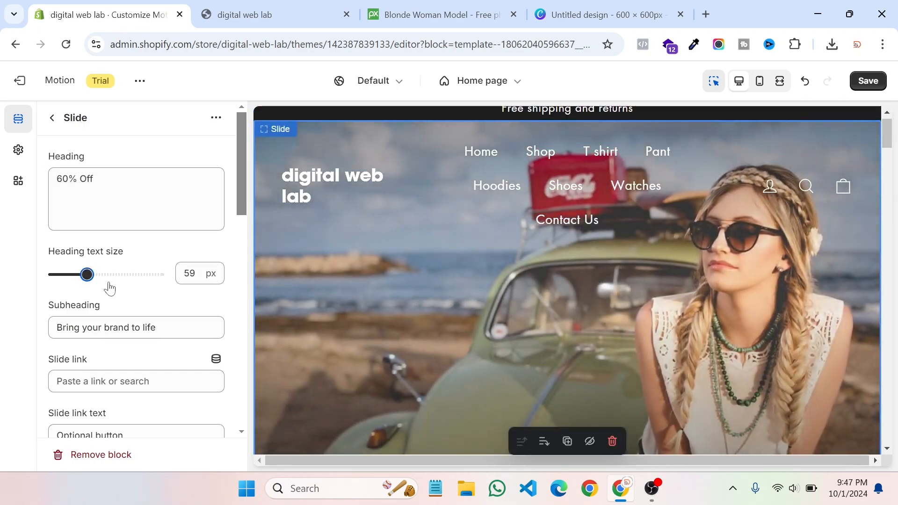
{"action": "scroll", "coordinate": [357, 268], "scroll_direction": "down", "scroll_amount": 3}
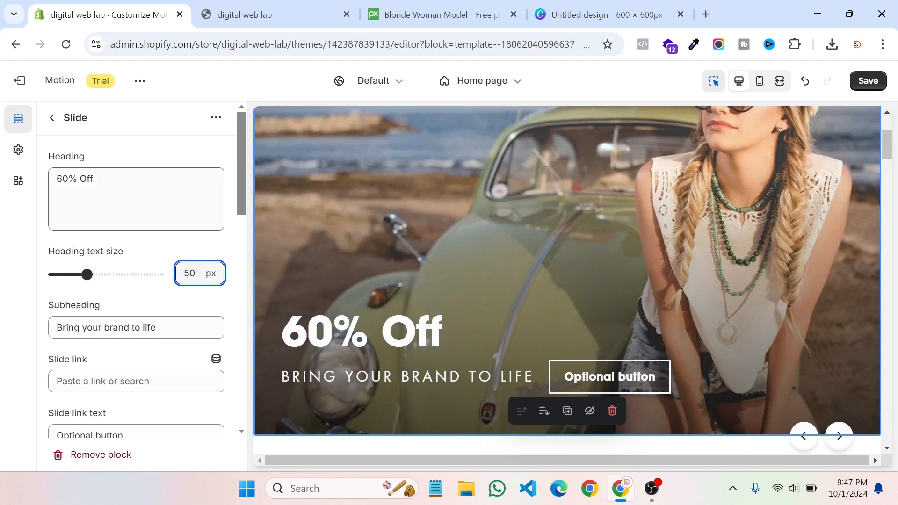
Step: Change the slide's heading to two lines reading "Limited Time Offer" and "Up to 60% Off"
{"action": "double_click", "coordinate": [87, 179]}
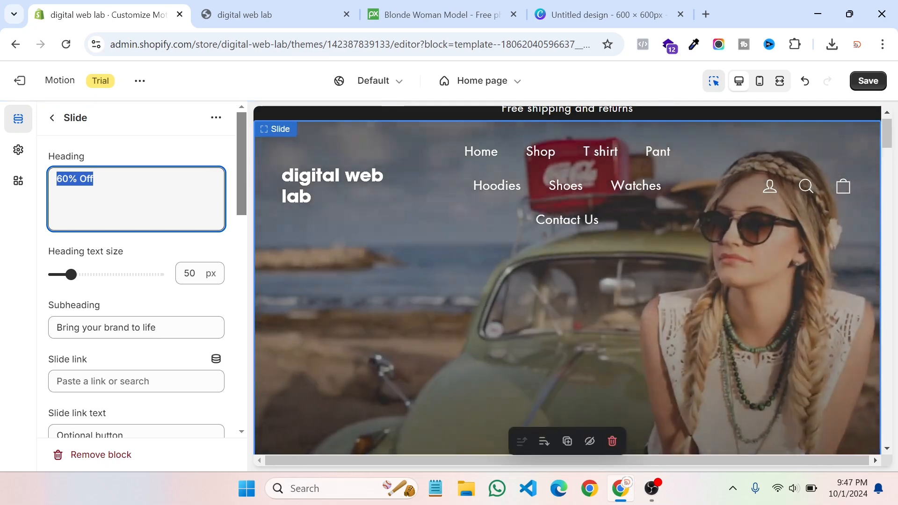
{"action": "type", "text": "Limi"}
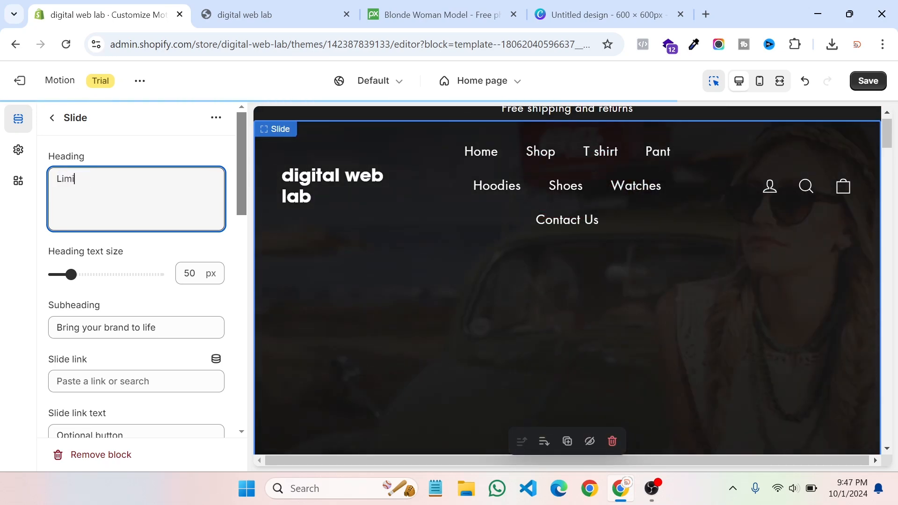
{"action": "type", "text": "ted"}
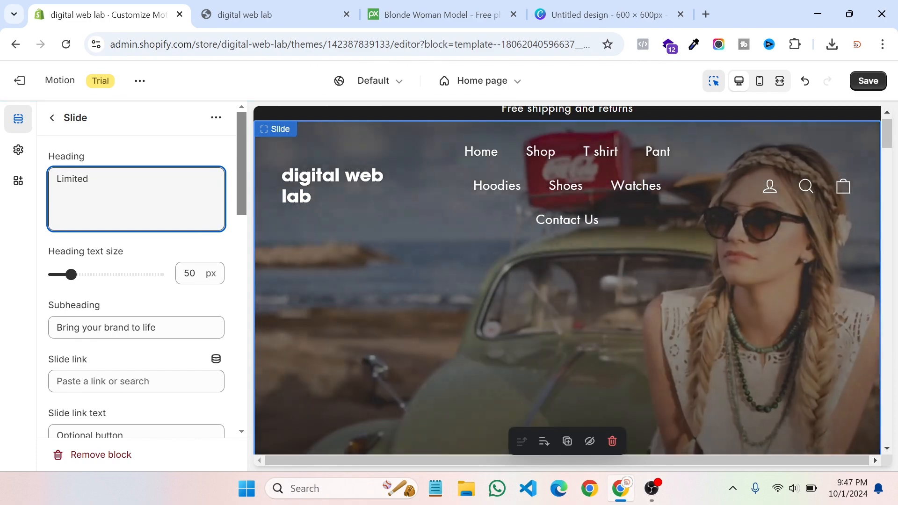
{"action": "type", "text": " Time "}
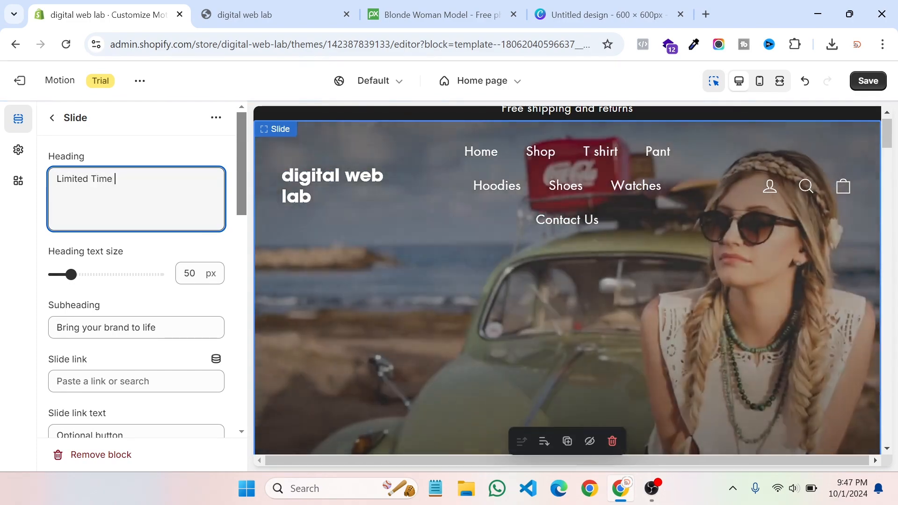
{"action": "type", "text": "Offer "}
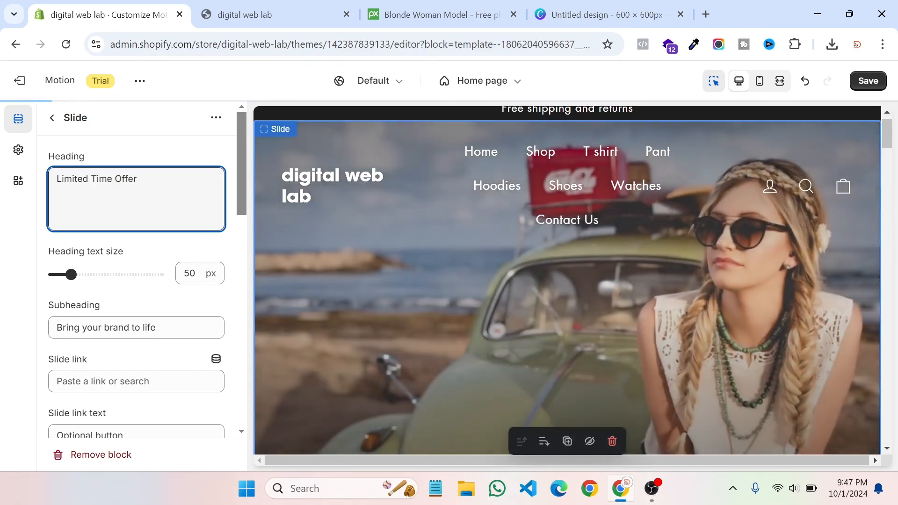
{"action": "type", "text": "U"}
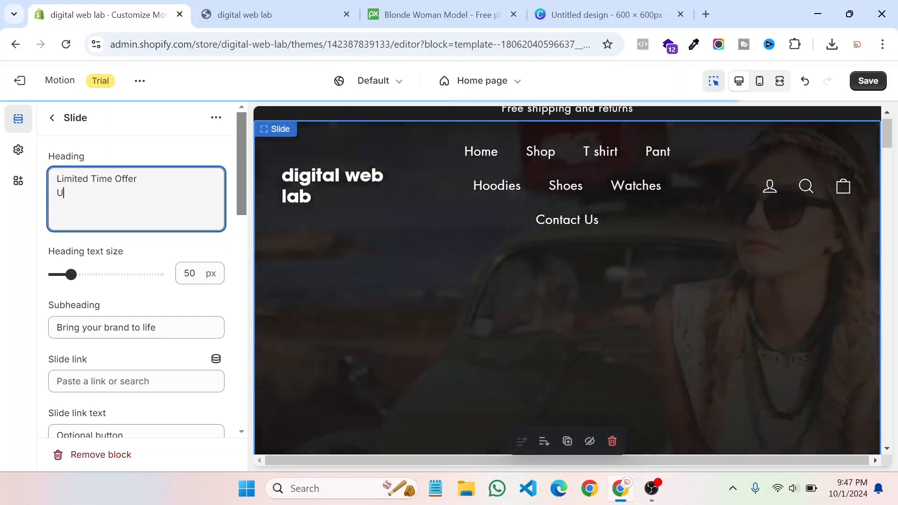
{"action": "type", "text": "p to"}
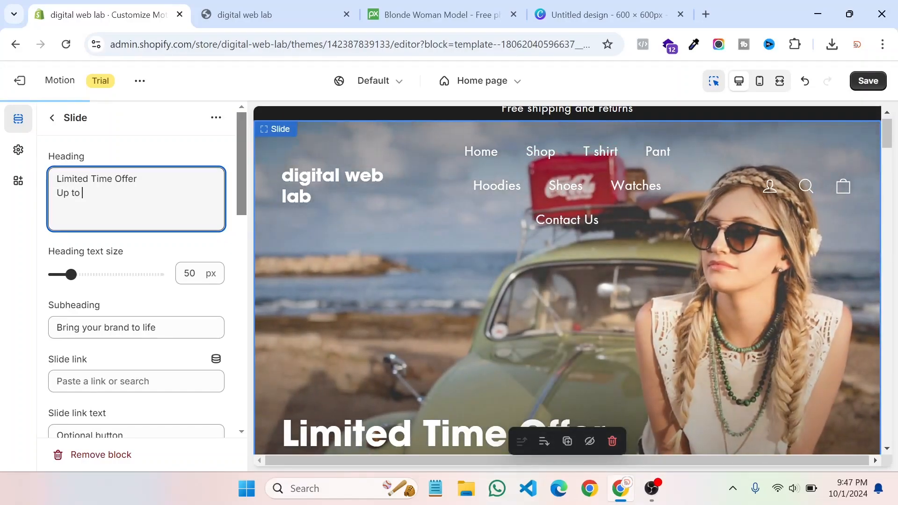
{"action": "type", "text": " 60% "}
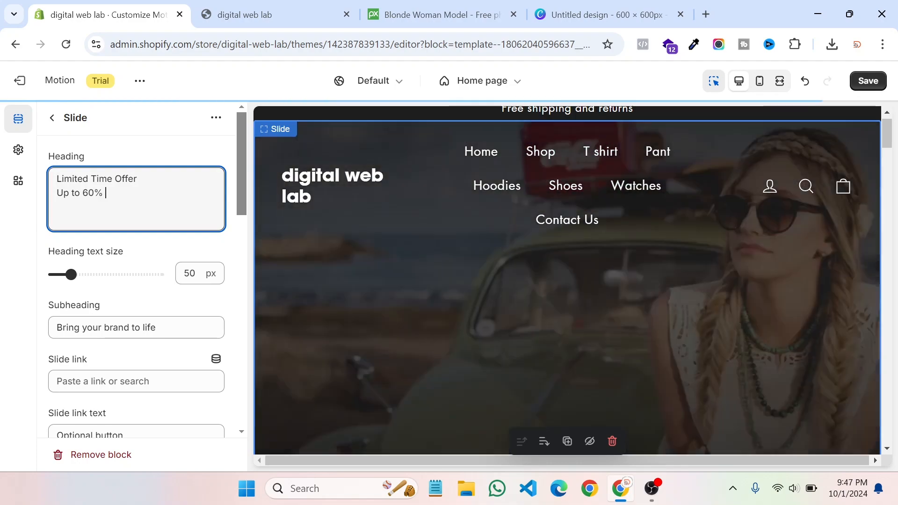
{"action": "type", "text": "Off"}
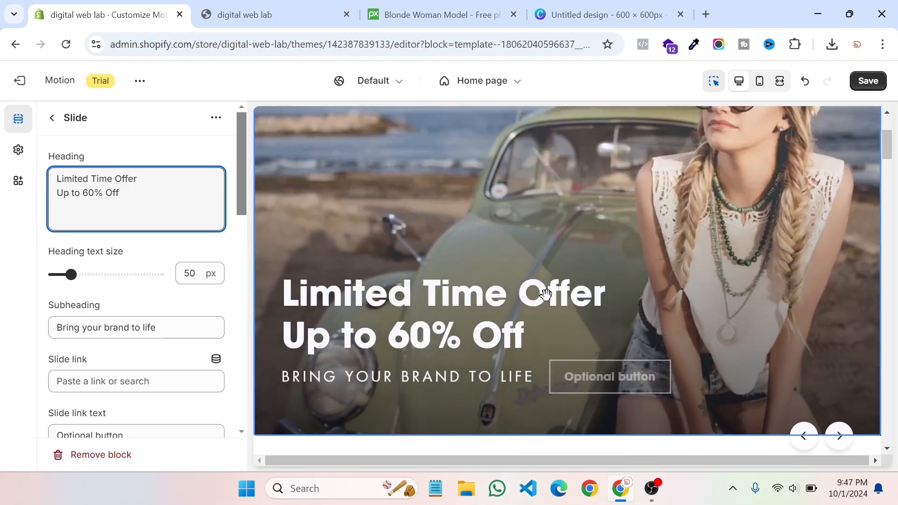
{"action": "scroll", "coordinate": [167, 305], "scroll_direction": "down", "scroll_amount": 2}
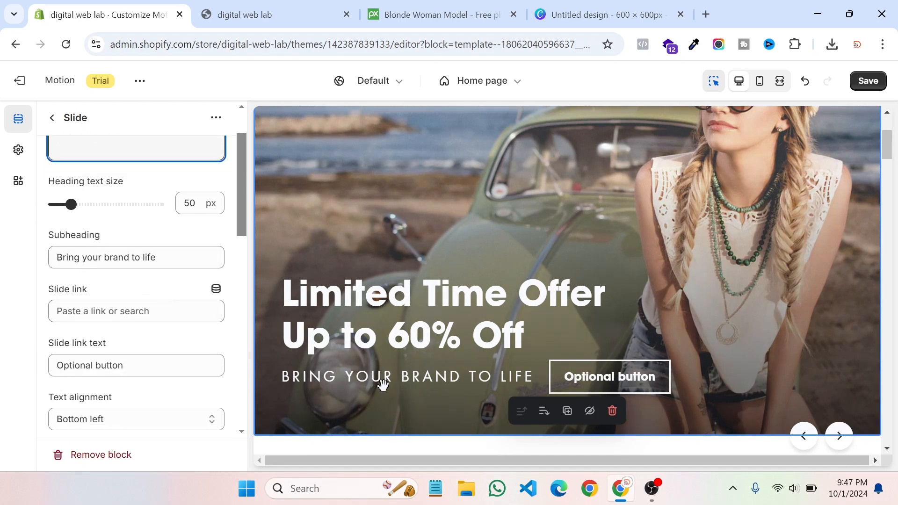
{"action": "left_click", "coordinate": [167, 257]}
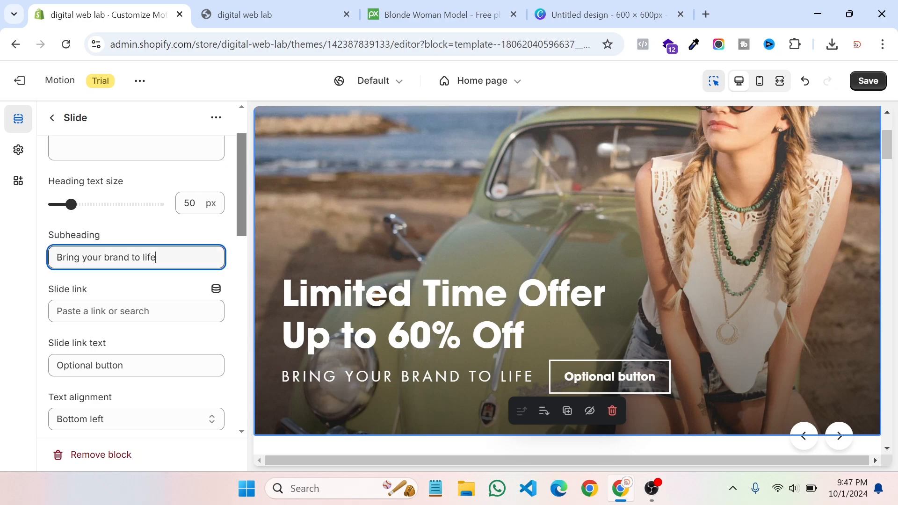
{"action": "triple_click", "coordinate": [166, 258]}
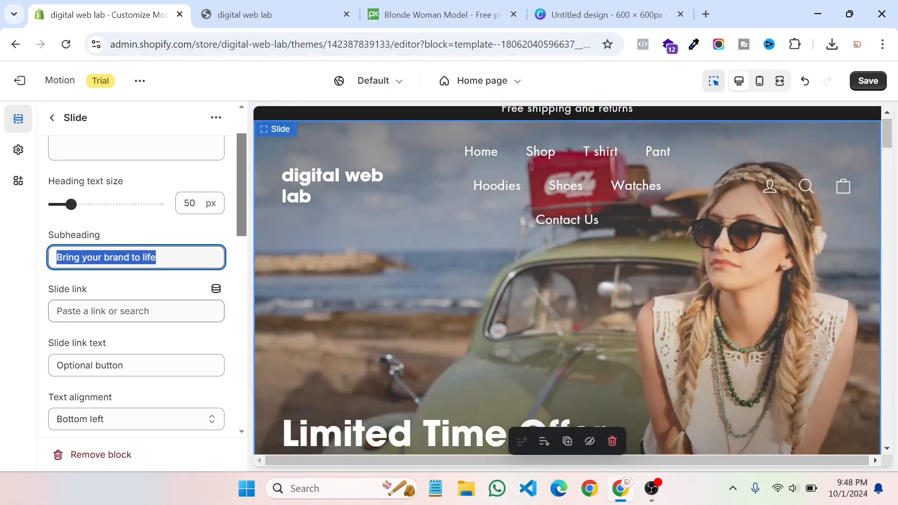
{"action": "left_click", "coordinate": [162, 311]}
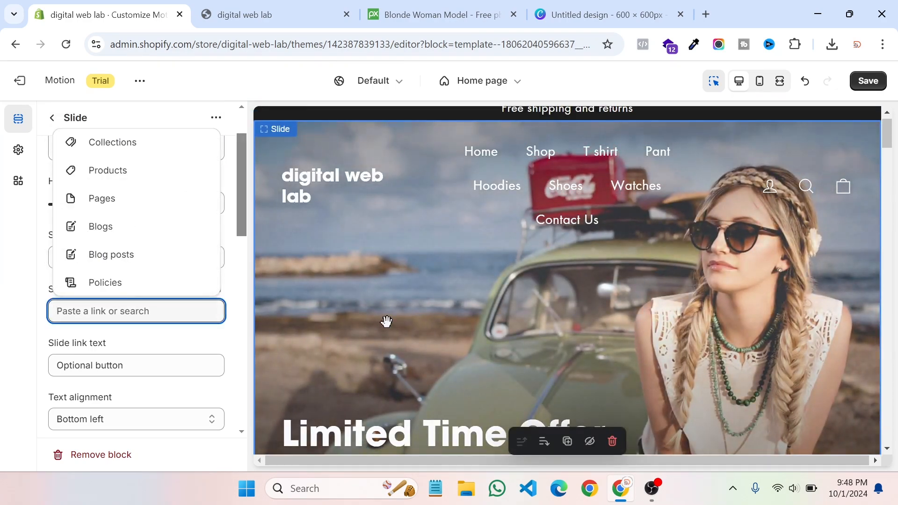
{"action": "left_click", "coordinate": [7, 281]}
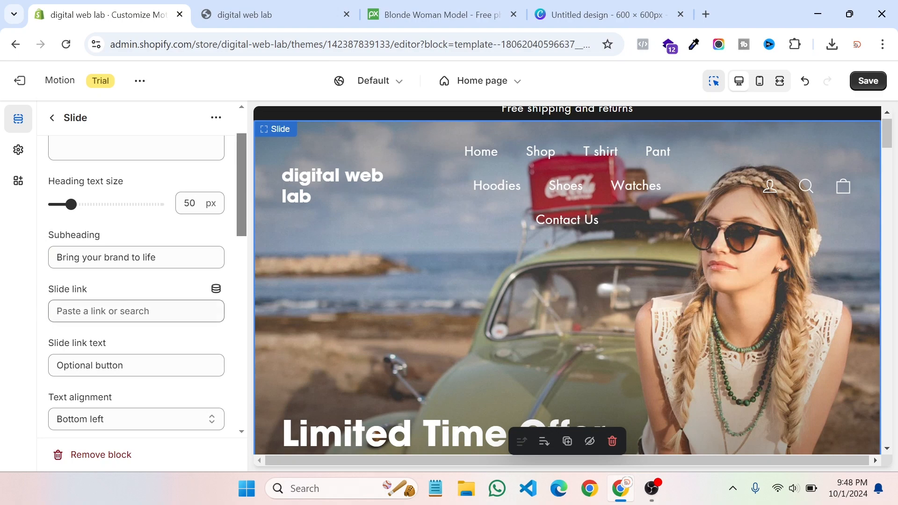
Step: Replace the slide's link text with "Shop Now"
{"action": "scroll", "coordinate": [140, 286], "scroll_direction": "down", "scroll_amount": 2}
{"action": "scroll", "coordinate": [140, 286], "scroll_direction": "up", "scroll_amount": 1}
{"action": "scroll", "coordinate": [561, 347], "scroll_direction": "down", "scroll_amount": 1}
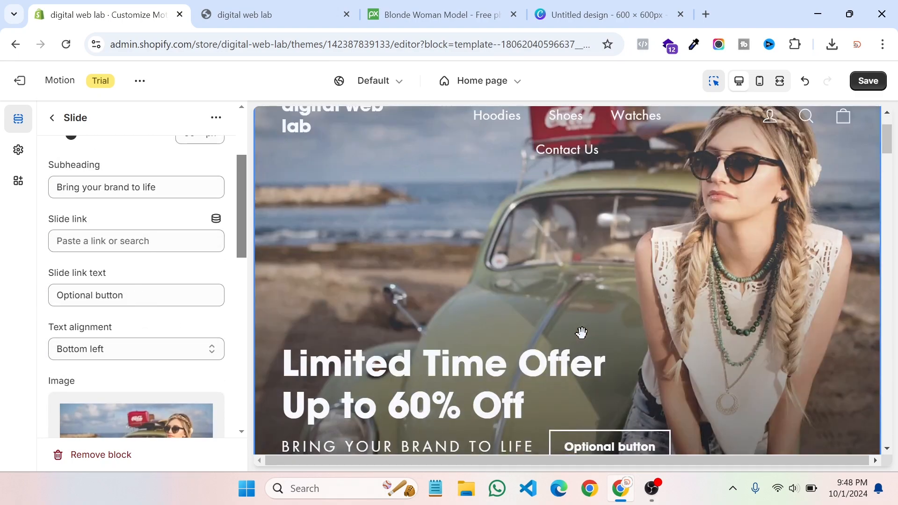
{"action": "scroll", "coordinate": [582, 332], "scroll_direction": "down", "scroll_amount": 2}
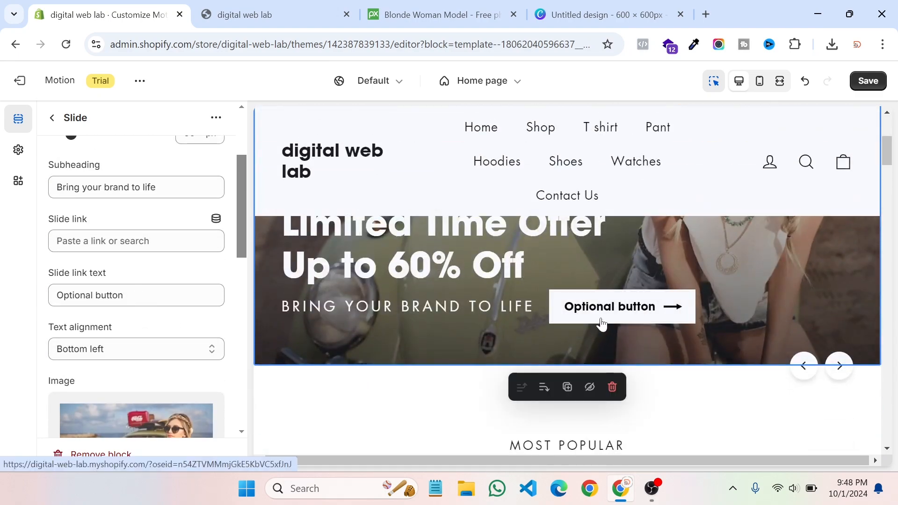
{"action": "double_click", "coordinate": [109, 296]}
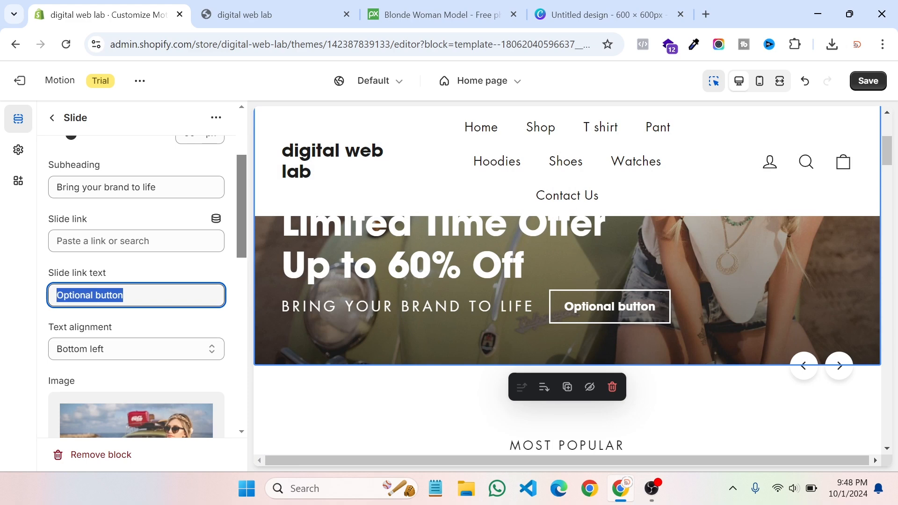
{"action": "type", "text": "Shop Now"}
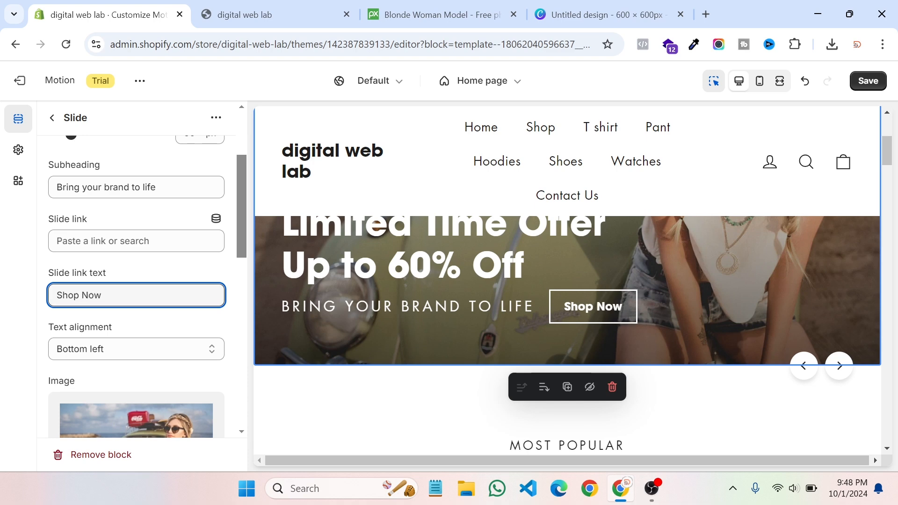
Step: Set the slide's text alignment to Bottom center and save the theme
{"action": "left_click", "coordinate": [161, 347]}
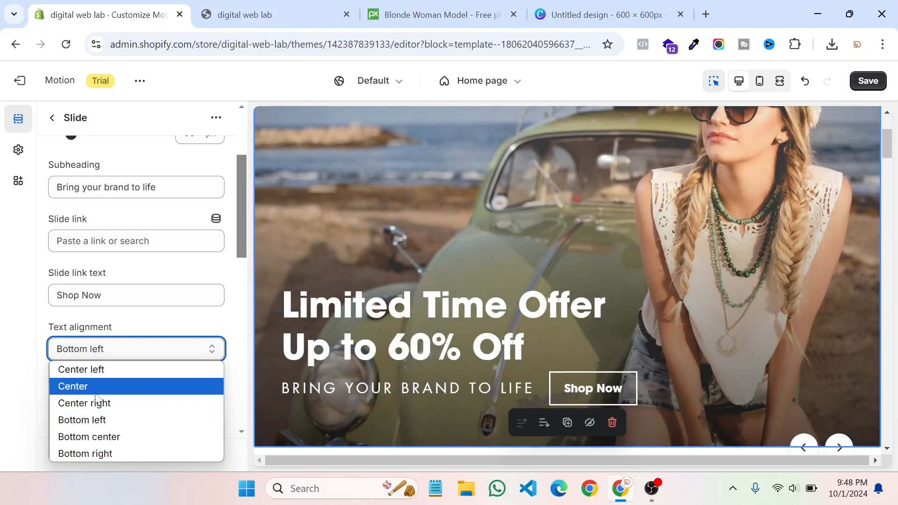
{"action": "left_click", "coordinate": [102, 437]}
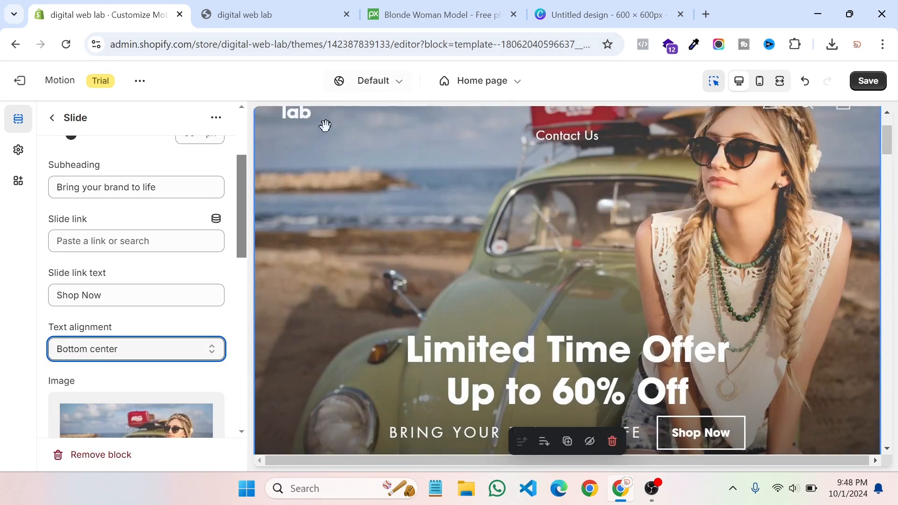
{"action": "left_click", "coordinate": [868, 81]}
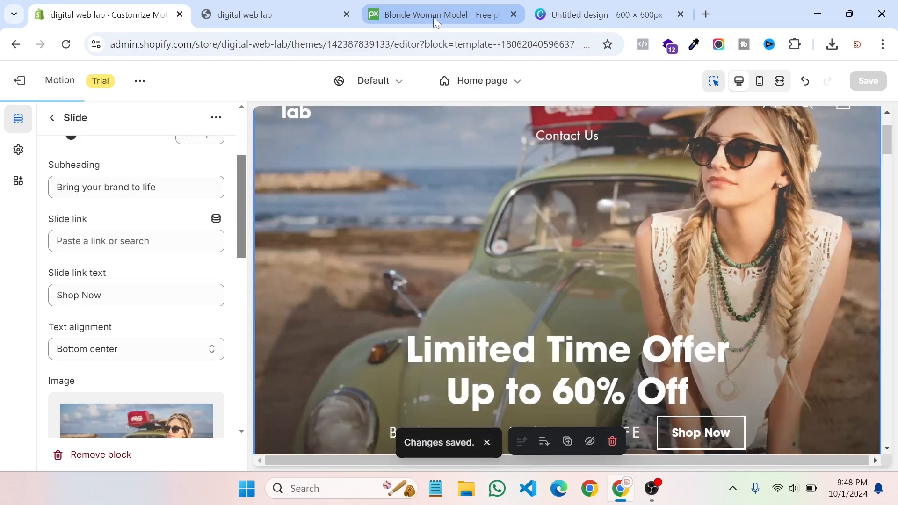
Step: Hide the "Two line slide titles." slide in the Hero slideshow and save the theme
{"action": "scroll", "coordinate": [124, 364], "scroll_direction": "down", "scroll_amount": 3}
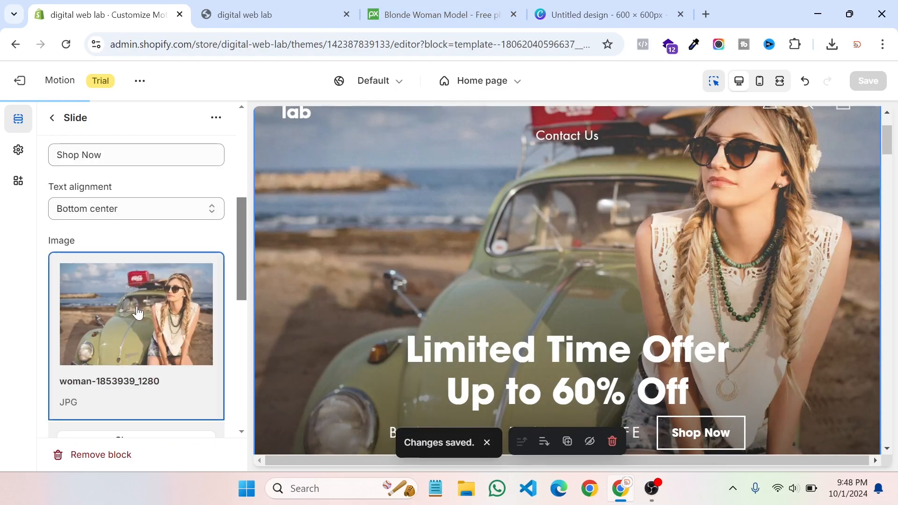
{"action": "scroll", "coordinate": [137, 311], "scroll_direction": "up", "scroll_amount": 5}
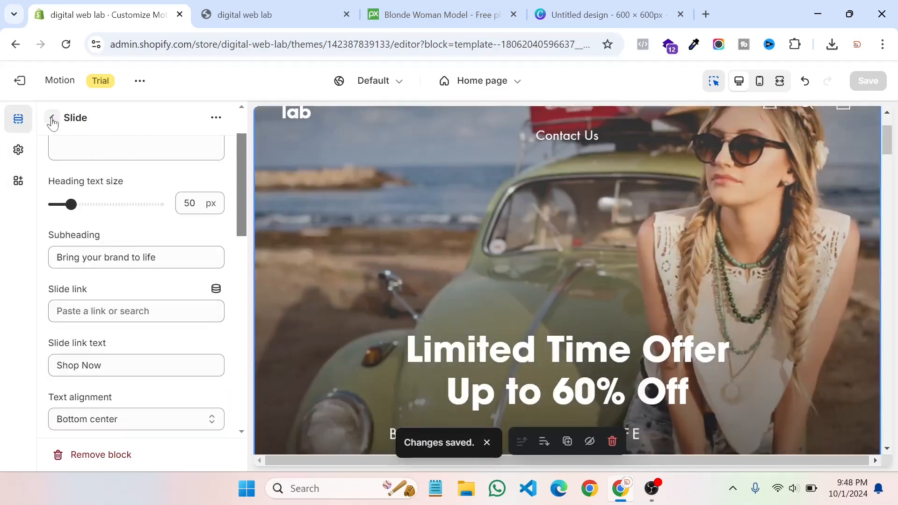
{"action": "left_click", "coordinate": [52, 118]}
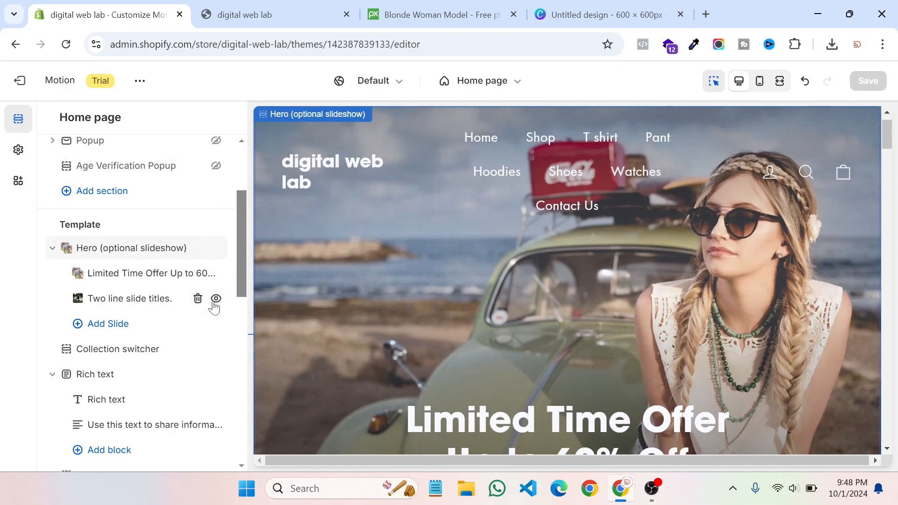
{"action": "left_click", "coordinate": [215, 300]}
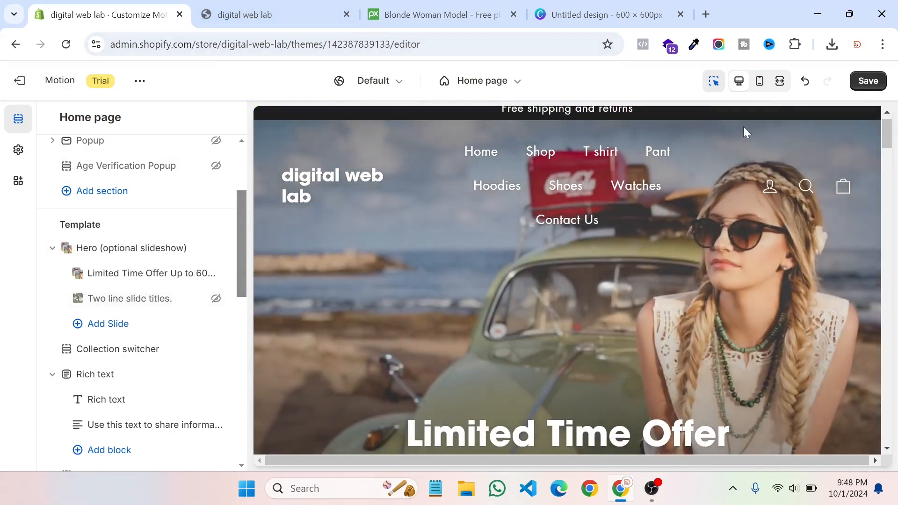
{"action": "left_click", "coordinate": [869, 80]}
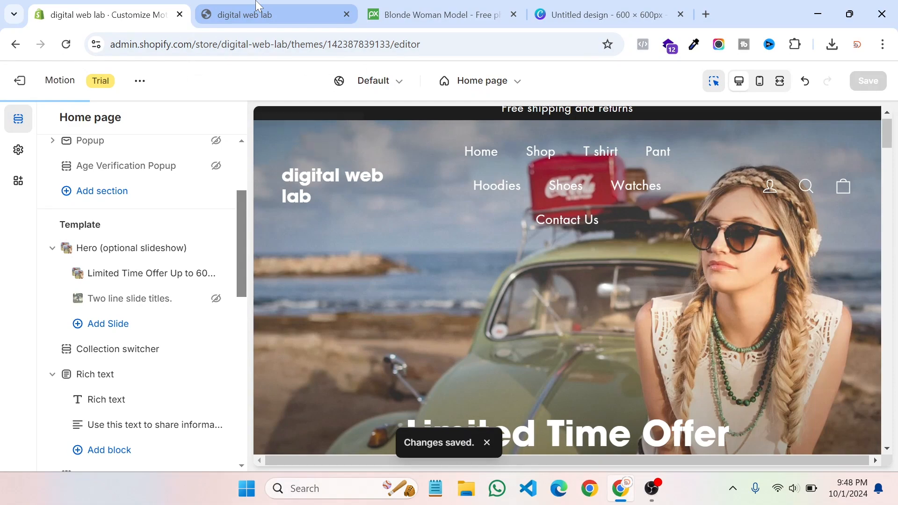
Step: Switch to the storefront preview, dismiss its preview bar, and check the hero slide's text, button and image
{"action": "mouse_move", "coordinate": [256, 6]}
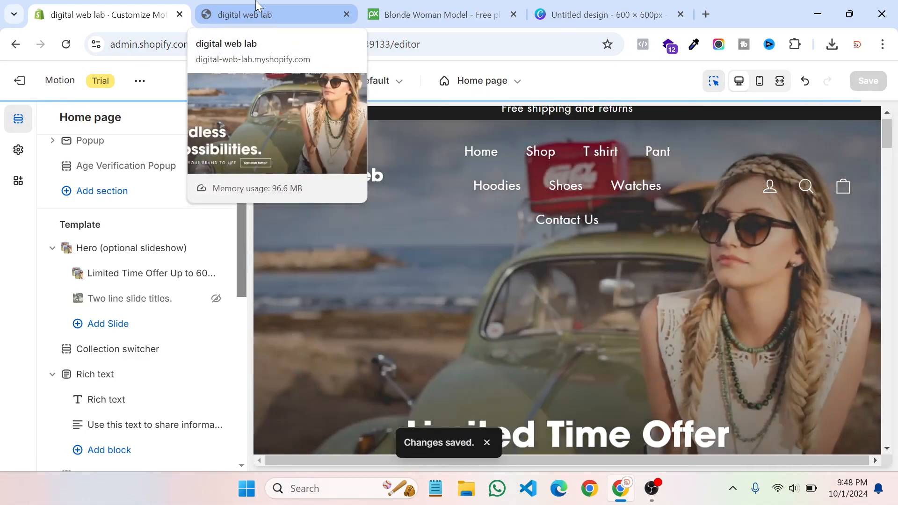
{"action": "left_click", "coordinate": [257, 6]}
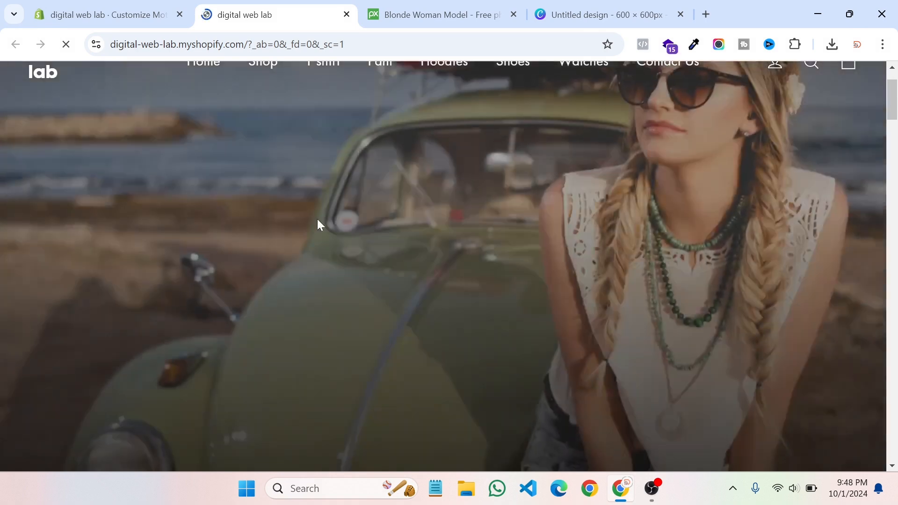
{"action": "scroll", "coordinate": [381, 223], "scroll_direction": "down", "scroll_amount": 2}
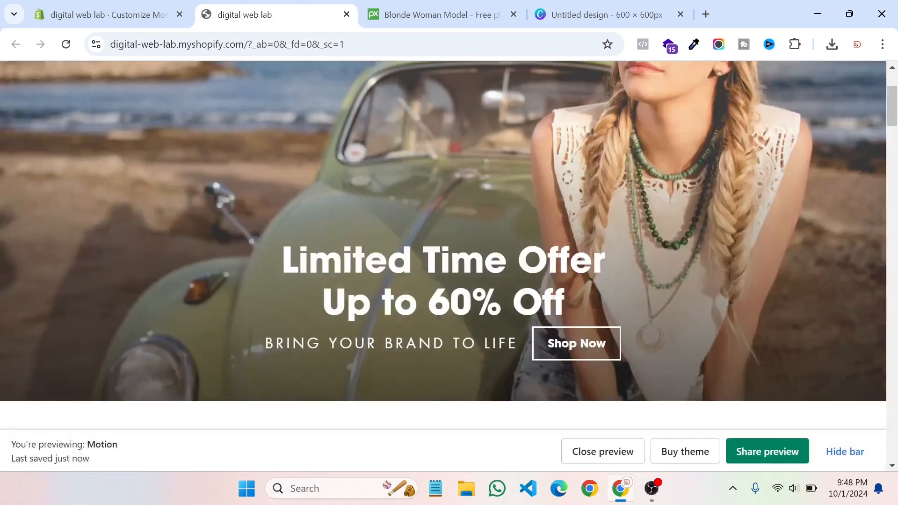
{"action": "left_click", "coordinate": [837, 452]}
{"action": "scroll", "coordinate": [754, 350], "scroll_direction": "up", "scroll_amount": 3}
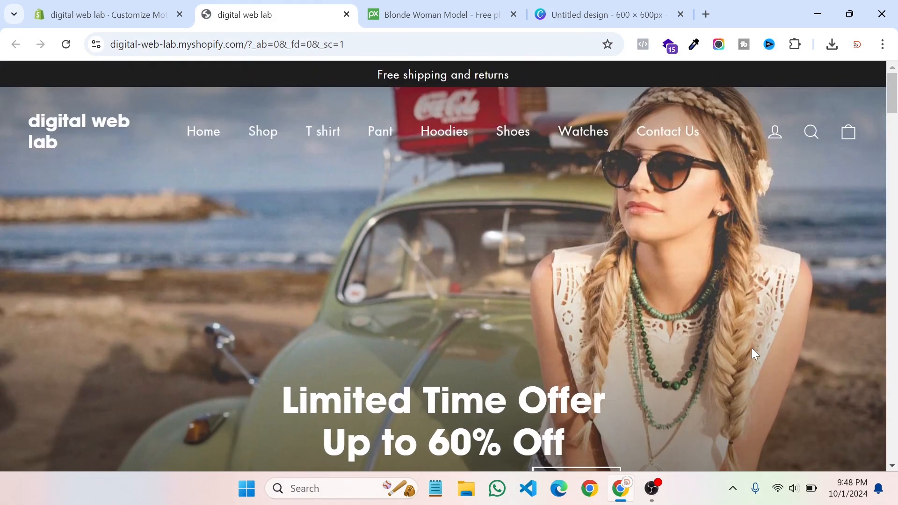
{"action": "scroll", "coordinate": [692, 336], "scroll_direction": "down", "scroll_amount": 3}
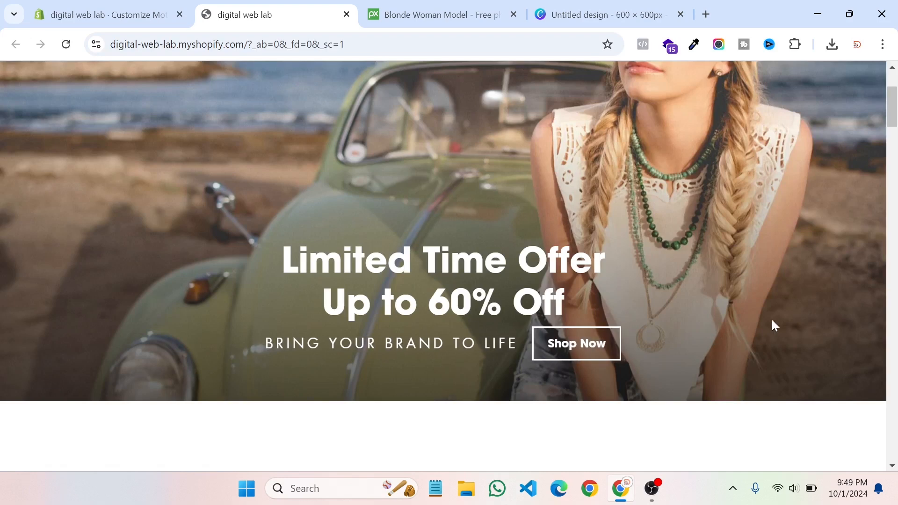
Step: Back in the theme editor, link the "Limited Time Offer" slide to the T shirt collection and save the theme
{"action": "left_click", "coordinate": [96, 11]}
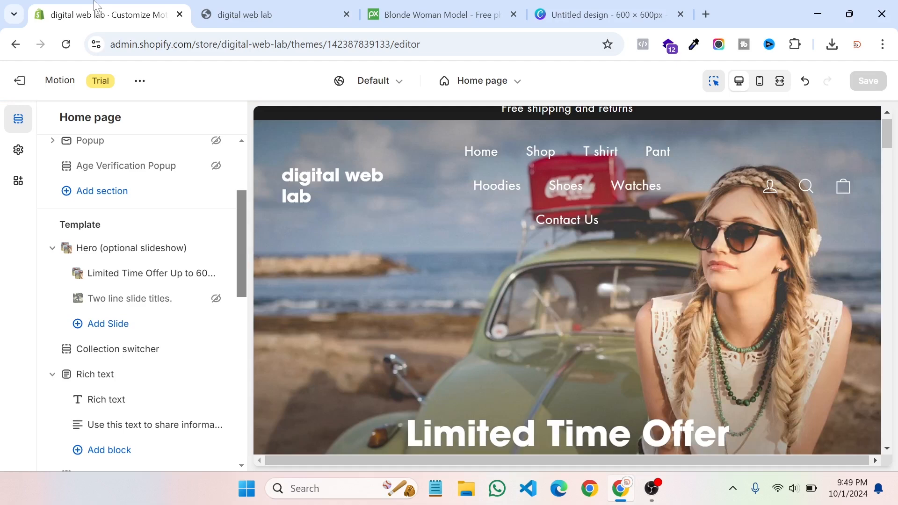
{"action": "left_click", "coordinate": [121, 272]}
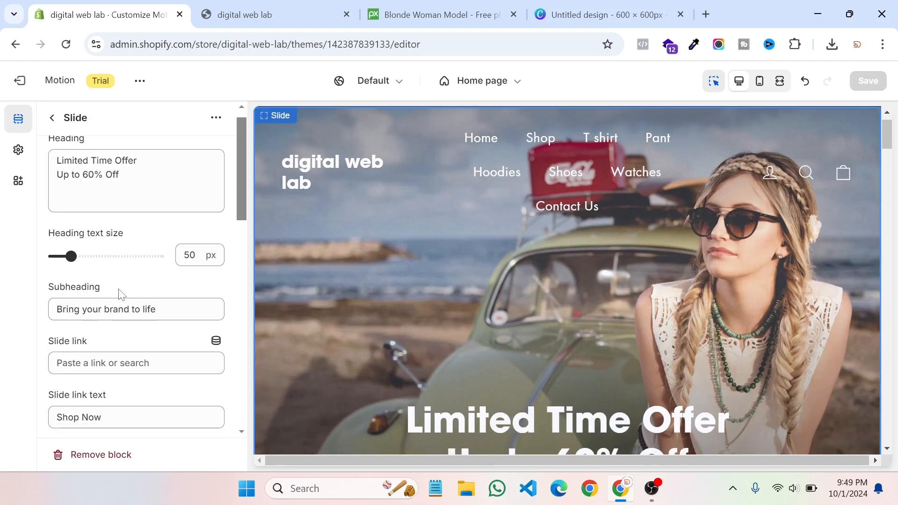
{"action": "scroll", "coordinate": [121, 294], "scroll_direction": "down", "scroll_amount": 7}
{"action": "scroll", "coordinate": [124, 259], "scroll_direction": "up", "scroll_amount": 3}
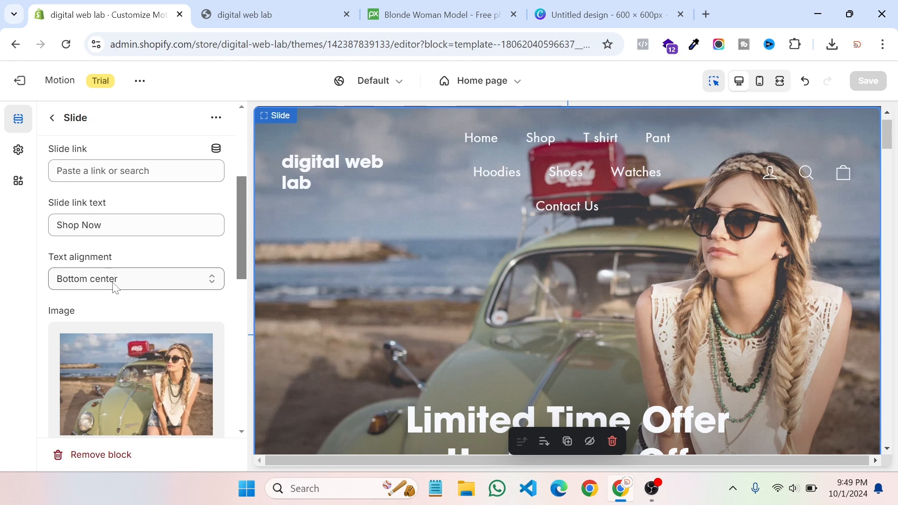
{"action": "scroll", "coordinate": [108, 199], "scroll_direction": "up", "scroll_amount": 3}
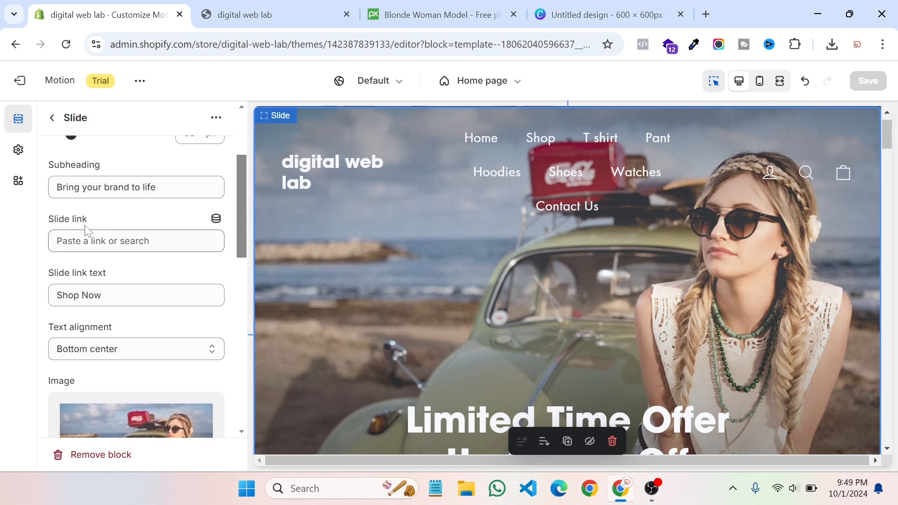
{"action": "scroll", "coordinate": [136, 286], "scroll_direction": "down", "scroll_amount": 3}
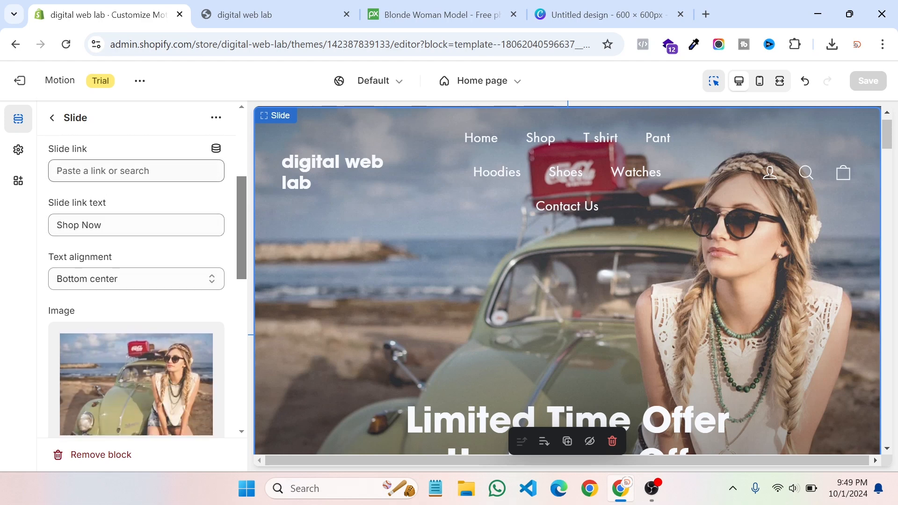
{"action": "left_click", "coordinate": [115, 171]}
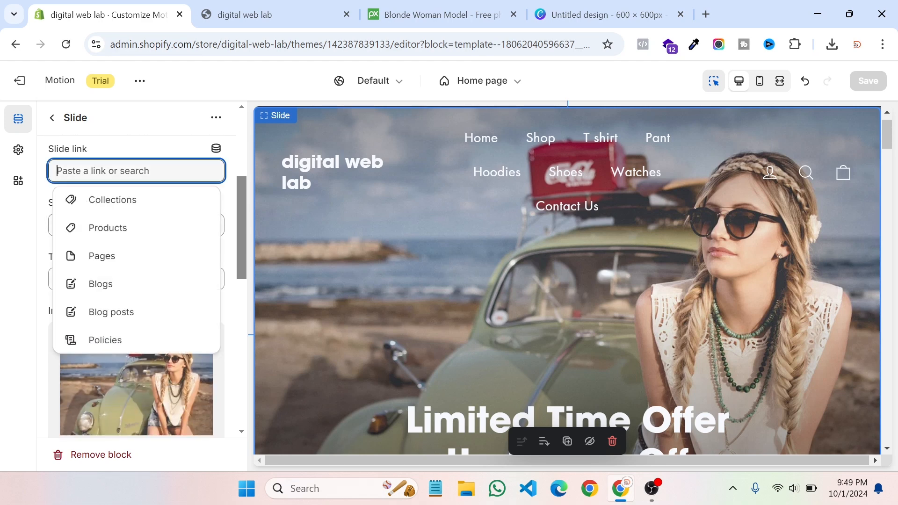
{"action": "left_click", "coordinate": [114, 204]}
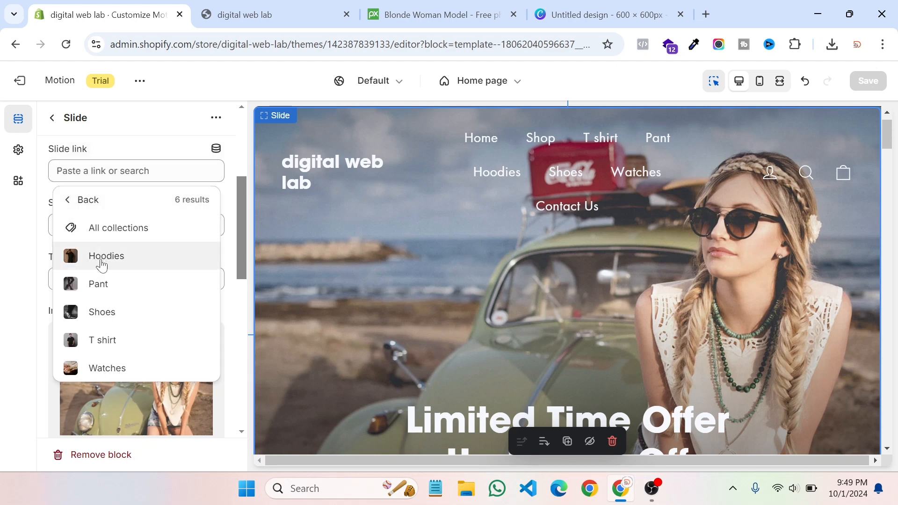
{"action": "left_click", "coordinate": [92, 338]}
{"action": "scroll", "coordinate": [124, 274], "scroll_direction": "down", "scroll_amount": 6}
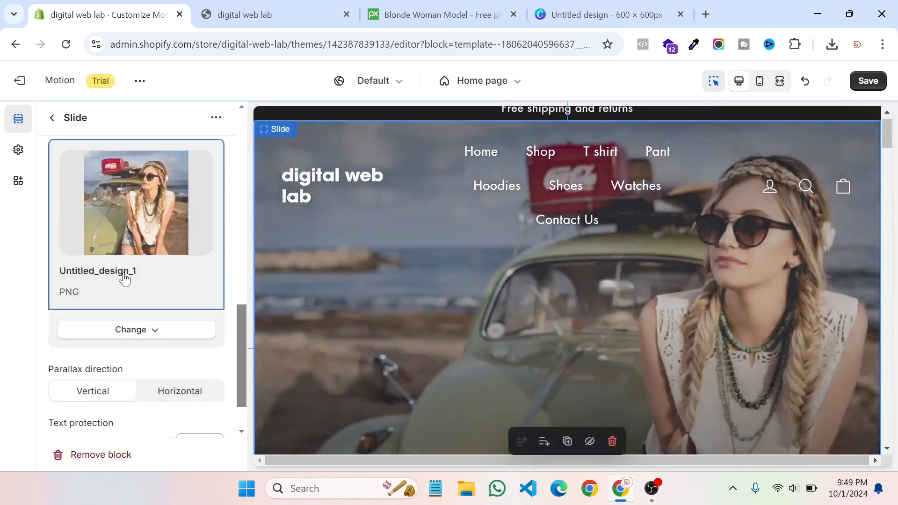
{"action": "scroll", "coordinate": [123, 276], "scroll_direction": "down", "scroll_amount": 2}
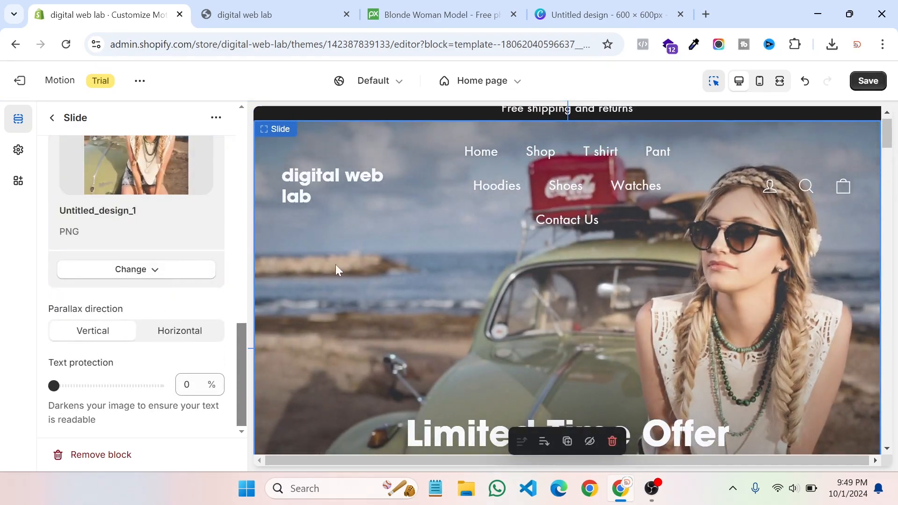
{"action": "left_click", "coordinate": [868, 81]}
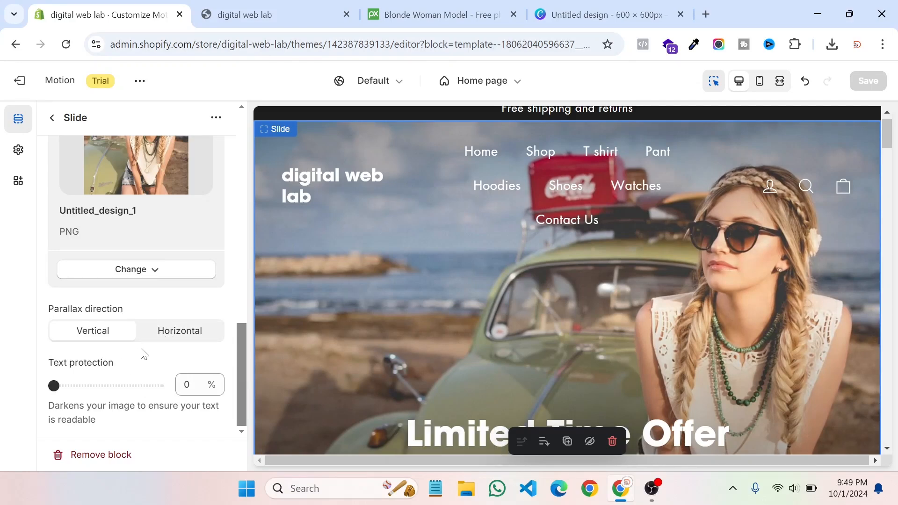
Step: Return to the home page sections and make the "Two line slide titles." slide visible again
{"action": "scroll", "coordinate": [142, 347], "scroll_direction": "up", "scroll_amount": 15}
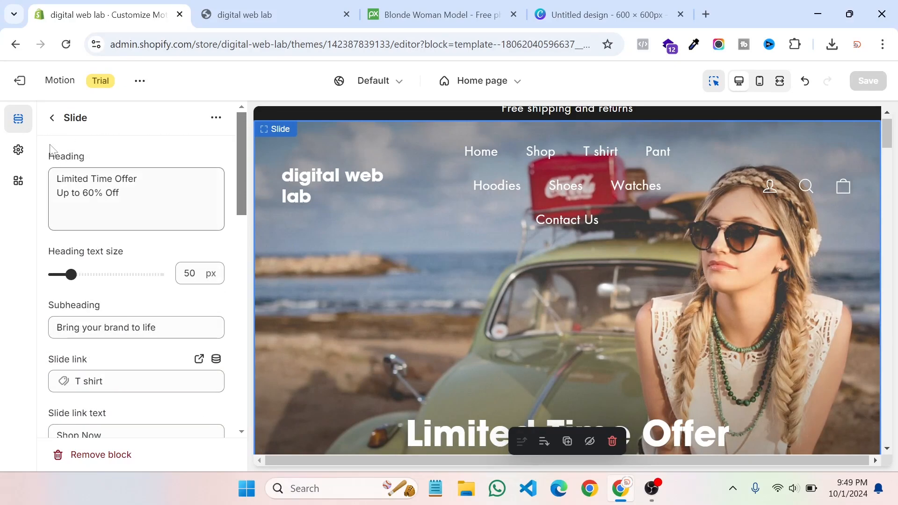
{"action": "left_click", "coordinate": [52, 120]}
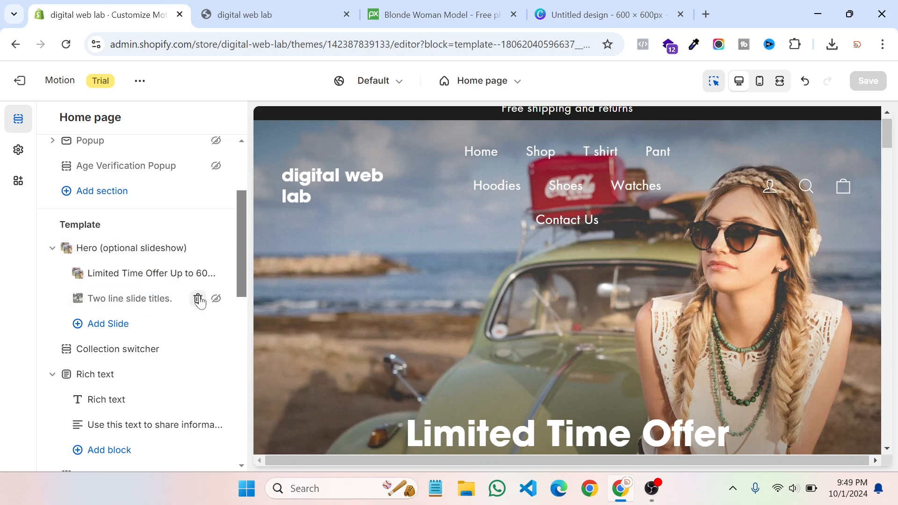
{"action": "left_click", "coordinate": [216, 299]}
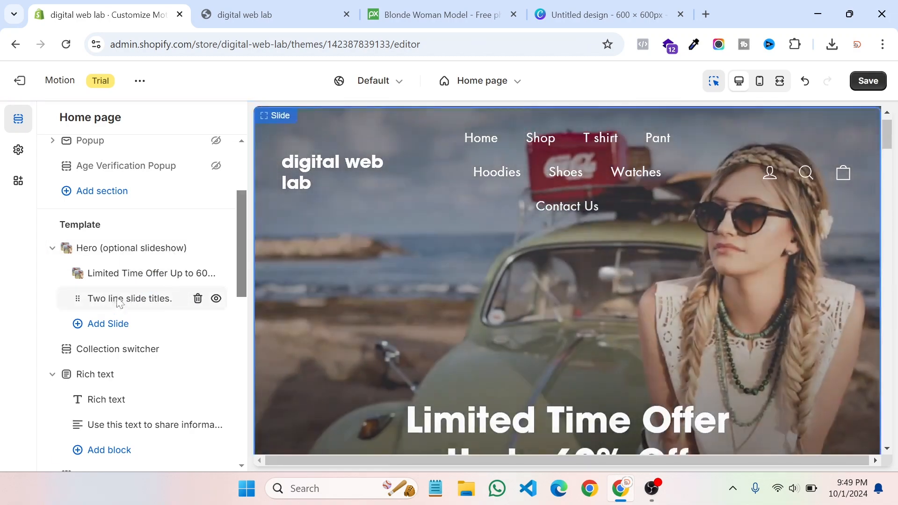
Step: Set the heading text size of the "Two line slide titles." slide to 50 px and save the theme
{"action": "left_click", "coordinate": [119, 300]}
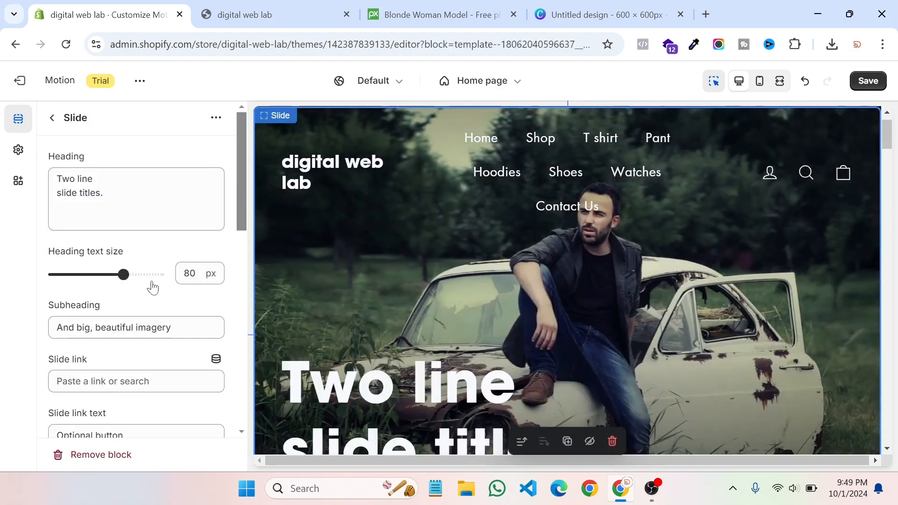
{"action": "double_click", "coordinate": [189, 273]}
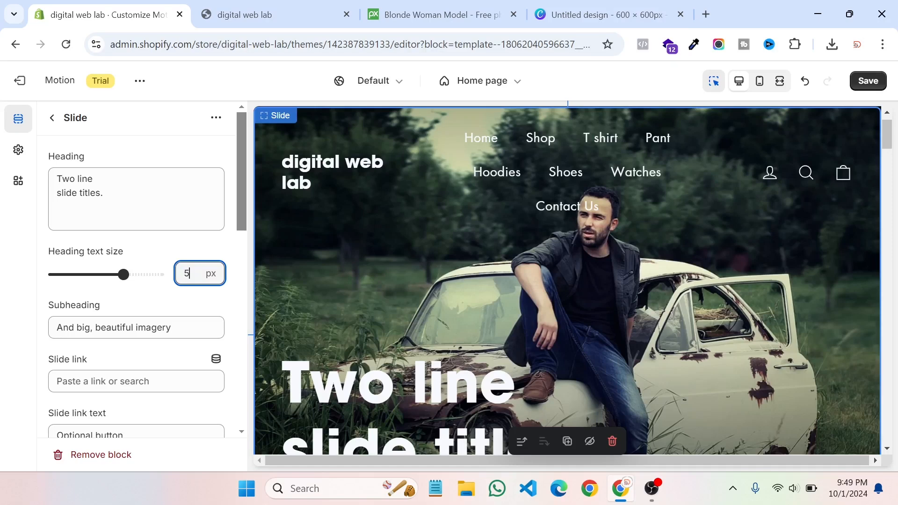
{"action": "left_click", "coordinate": [167, 302]}
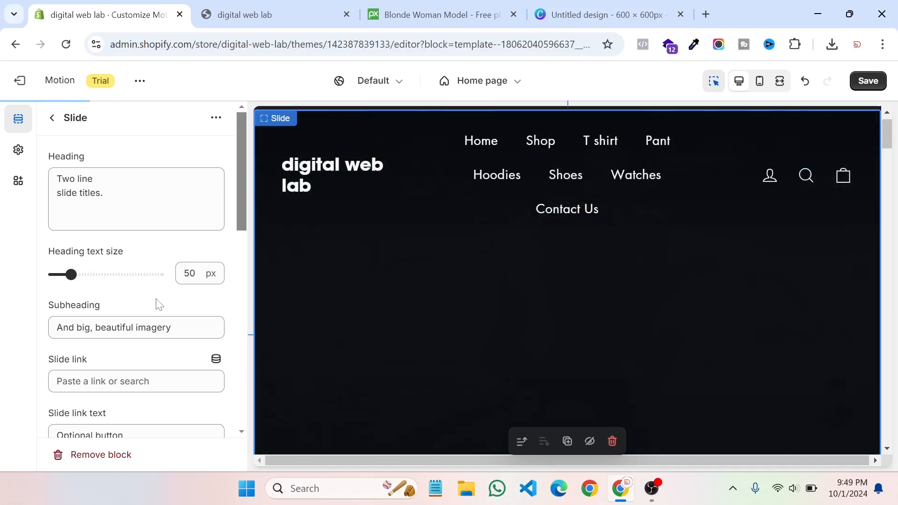
{"action": "scroll", "coordinate": [159, 309], "scroll_direction": "down", "scroll_amount": 8}
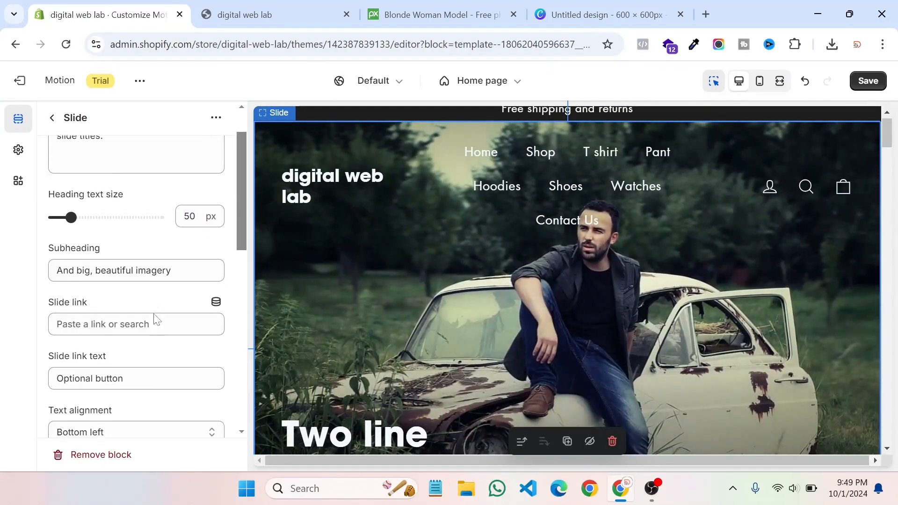
{"action": "scroll", "coordinate": [148, 339], "scroll_direction": "down", "scroll_amount": 3}
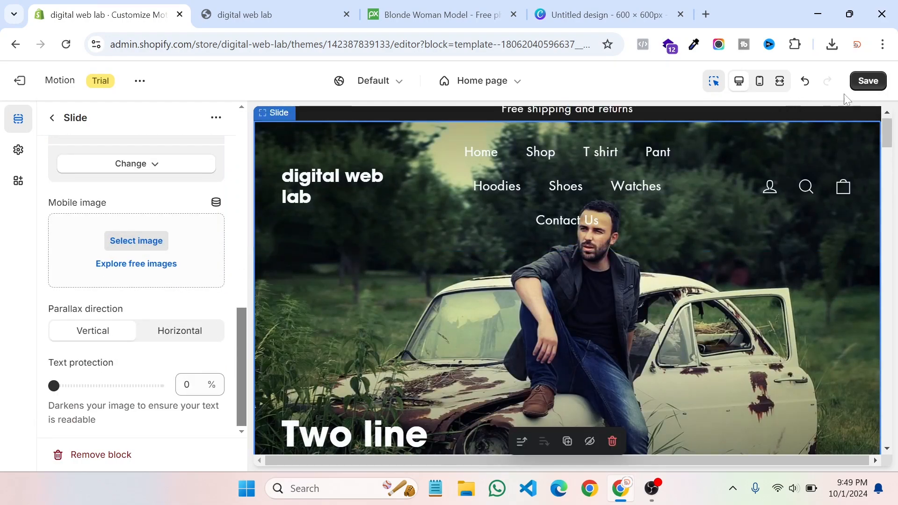
{"action": "left_click", "coordinate": [867, 81]}
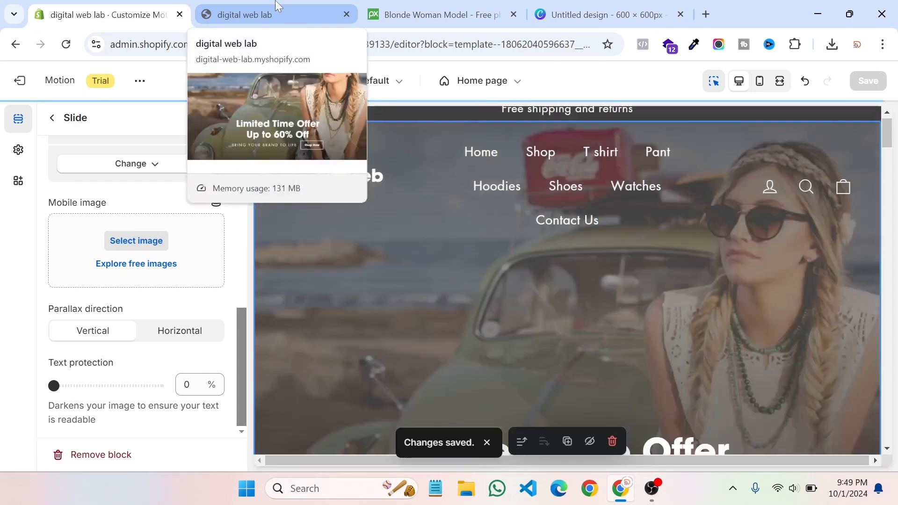
Step: Switch to the storefront preview and check the heading, button and image of the second hero slide
{"action": "left_click", "coordinate": [276, 7]}
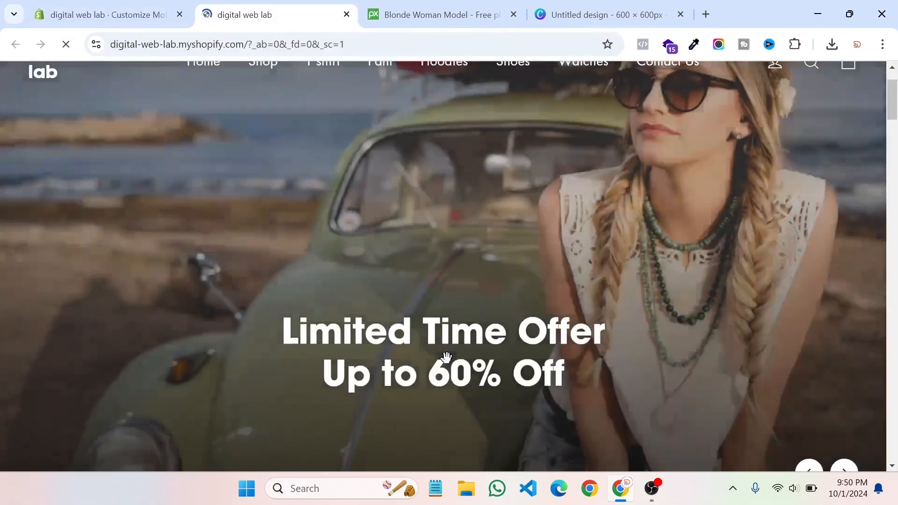
{"action": "scroll", "coordinate": [749, 412], "scroll_direction": "down", "scroll_amount": 2}
{"action": "left_click", "coordinate": [842, 452]}
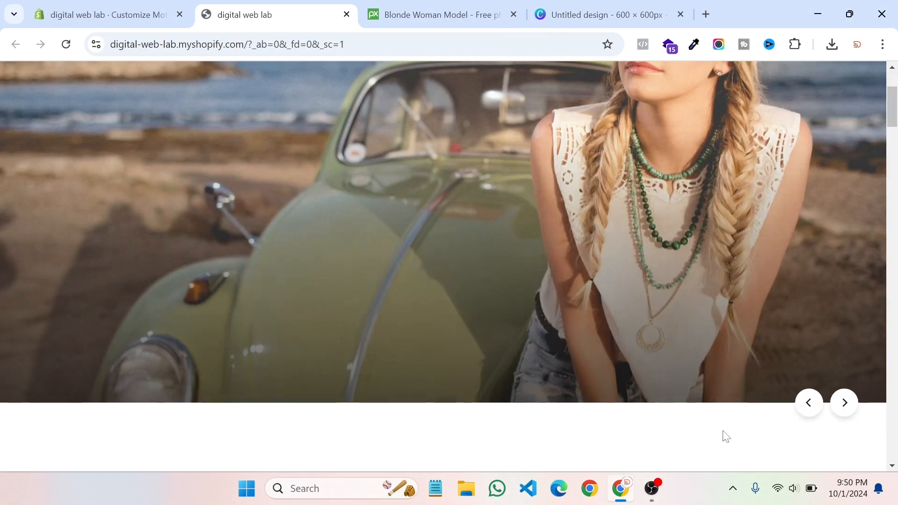
{"action": "scroll", "coordinate": [720, 431], "scroll_direction": "up", "scroll_amount": 1}
{"action": "scroll", "coordinate": [706, 416], "scroll_direction": "down", "scroll_amount": 2}
{"action": "scroll", "coordinate": [694, 415], "scroll_direction": "up", "scroll_amount": 2}
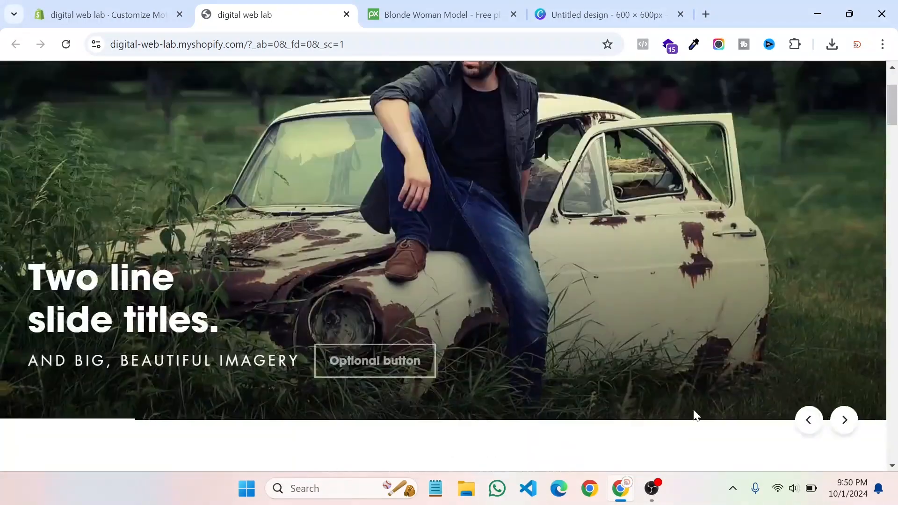
{"action": "scroll", "coordinate": [391, 399], "scroll_direction": "up", "scroll_amount": 1}
{"action": "scroll", "coordinate": [391, 399], "scroll_direction": "down", "scroll_amount": 2}
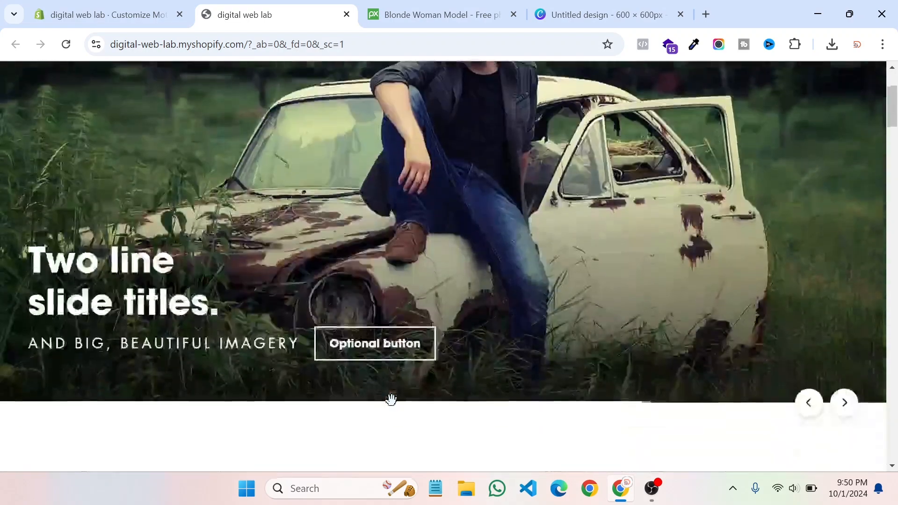
Step: Back in the theme editor, turn off automatic slide changes for the Hero slideshow section and save the theme
{"action": "left_click", "coordinate": [107, 14]}
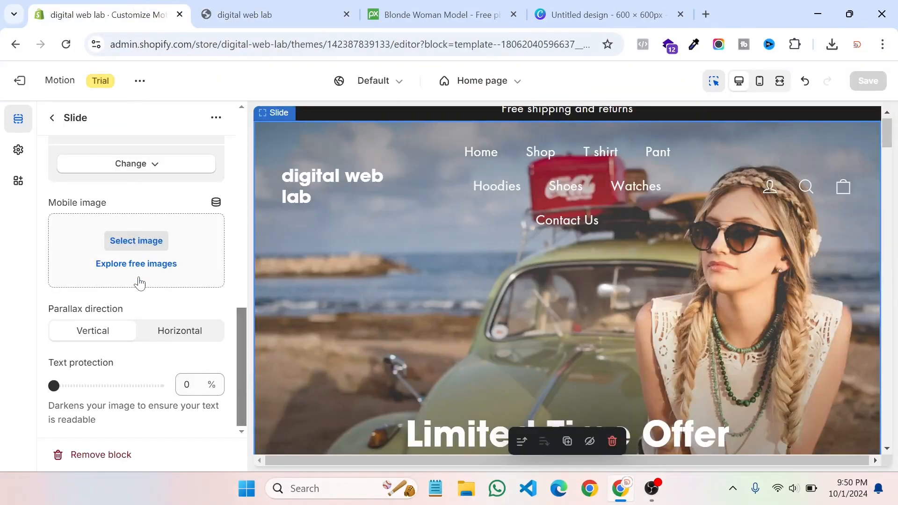
{"action": "left_click", "coordinate": [53, 118]}
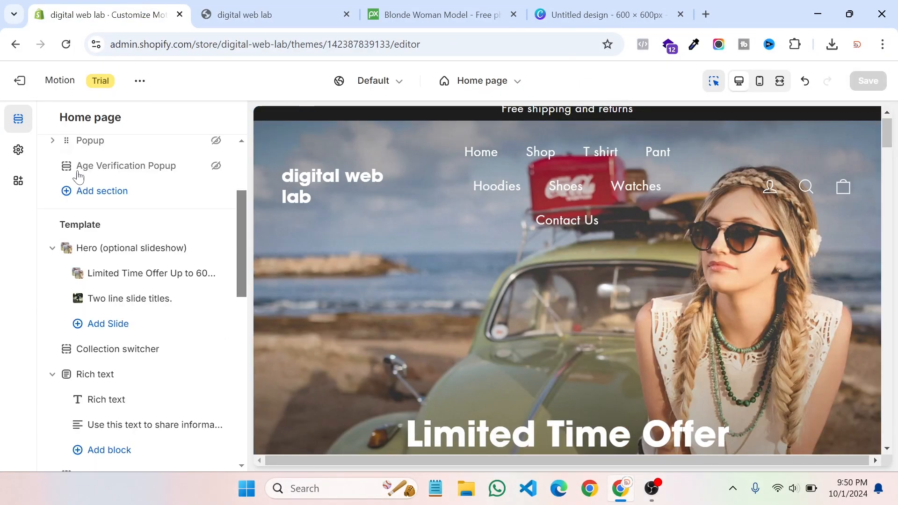
{"action": "left_click", "coordinate": [111, 255]}
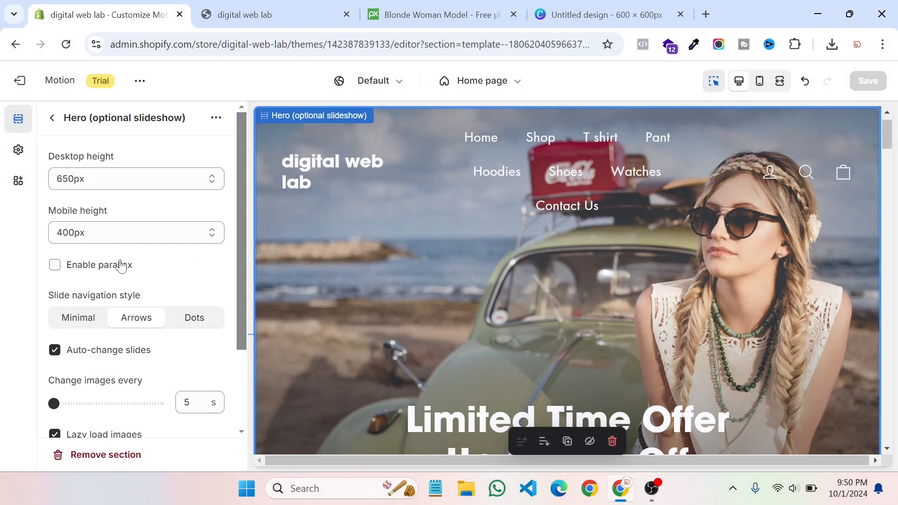
{"action": "scroll", "coordinate": [121, 262], "scroll_direction": "down", "scroll_amount": 2}
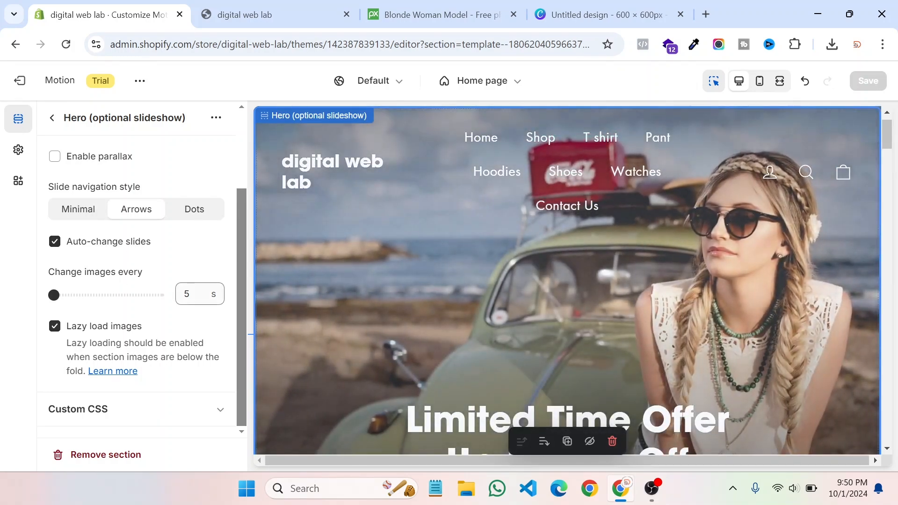
{"action": "left_click", "coordinate": [60, 244]}
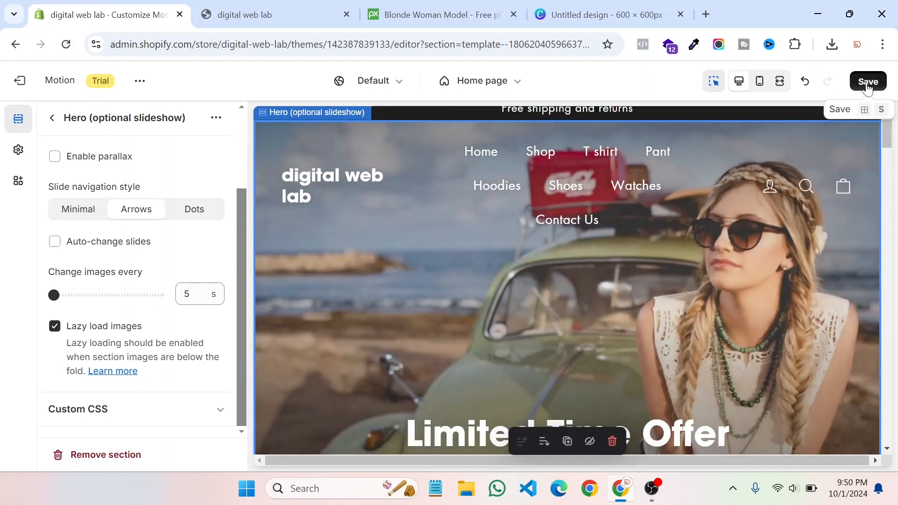
{"action": "left_click", "coordinate": [867, 83]}
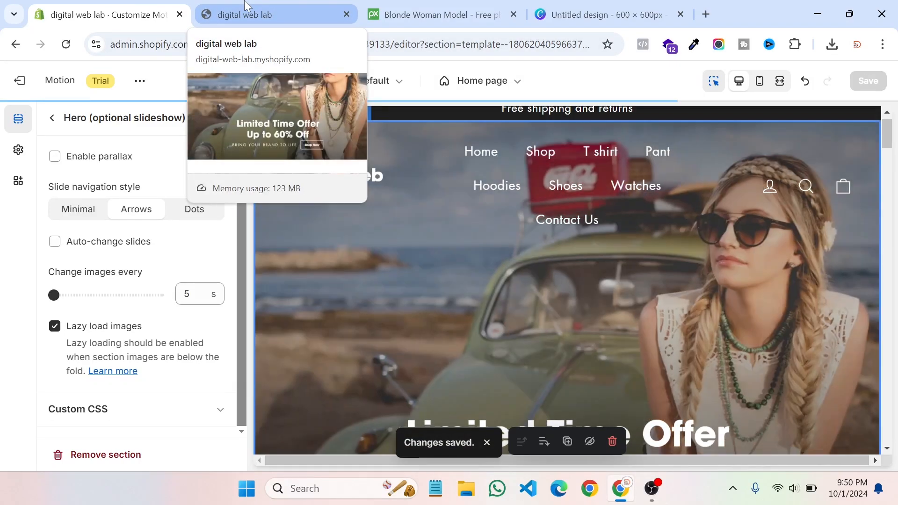
Step: In the storefront preview, dismiss the preview bar and move the hero slideshow forward and back with its arrows
{"action": "left_click", "coordinate": [247, 6]}
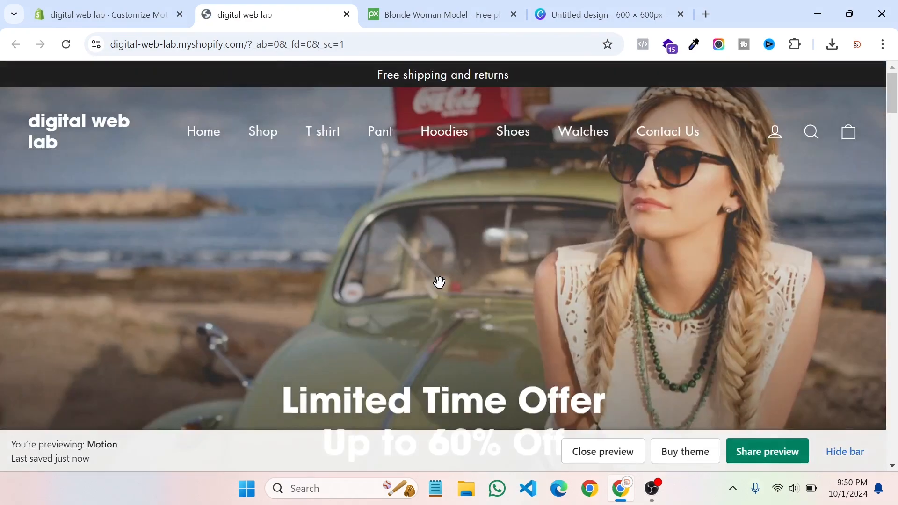
{"action": "left_click", "coordinate": [844, 453]}
{"action": "scroll", "coordinate": [801, 398], "scroll_direction": "down", "scroll_amount": 1}
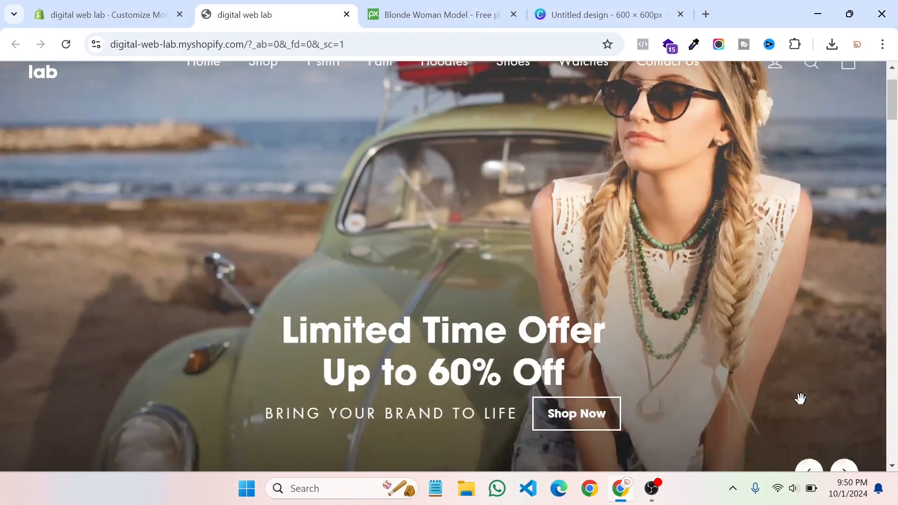
{"action": "scroll", "coordinate": [751, 395], "scroll_direction": "down", "scroll_amount": 1}
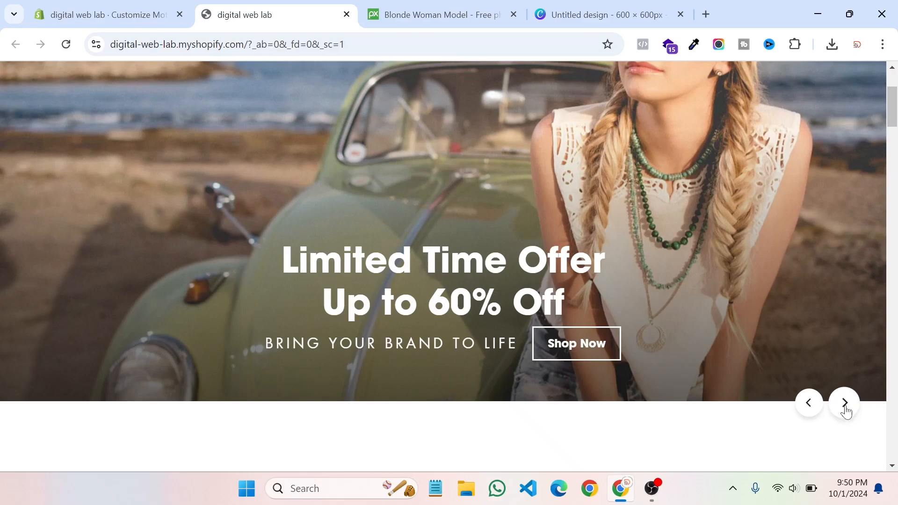
{"action": "left_click", "coordinate": [843, 406]}
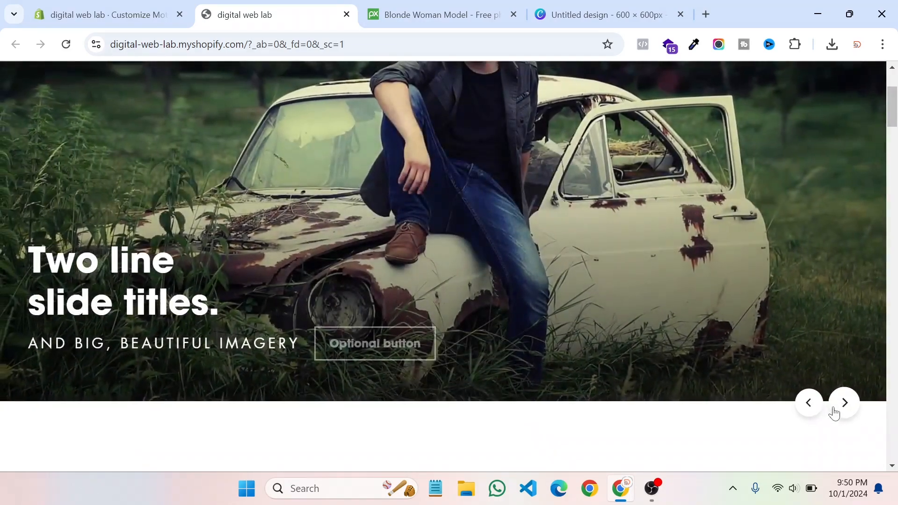
{"action": "left_click", "coordinate": [814, 407]}
{"action": "scroll", "coordinate": [594, 359], "scroll_direction": "up", "scroll_amount": 2}
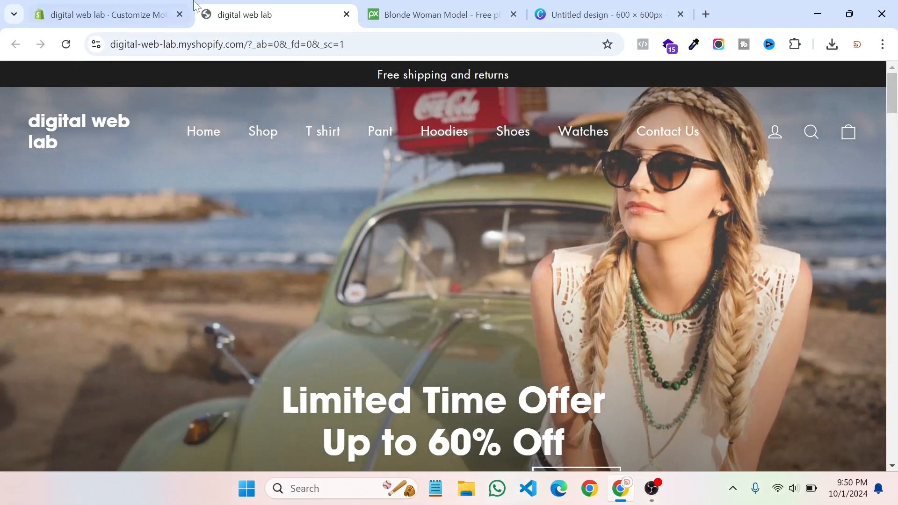
Step: Back in the theme editor, set the Hero slide navigation style to Dots and save the theme
{"action": "left_click", "coordinate": [151, 9]}
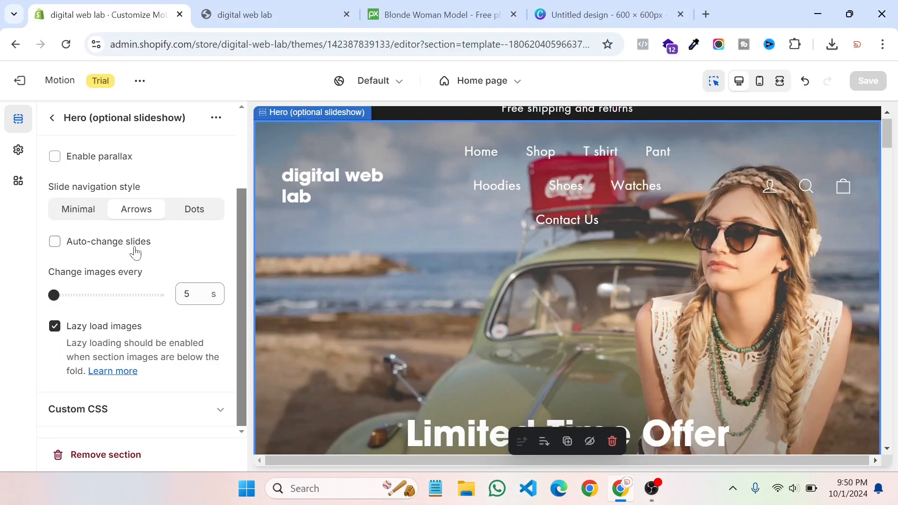
{"action": "left_click", "coordinate": [195, 213]}
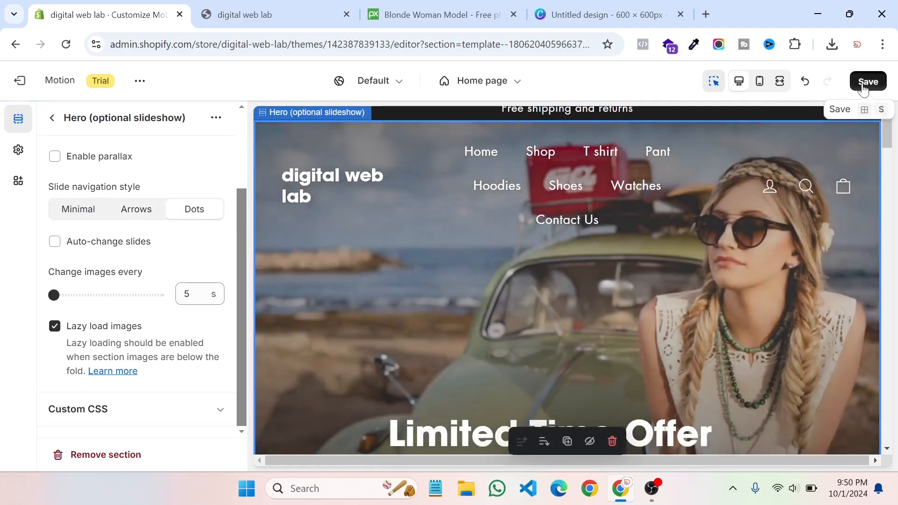
{"action": "left_click", "coordinate": [868, 83]}
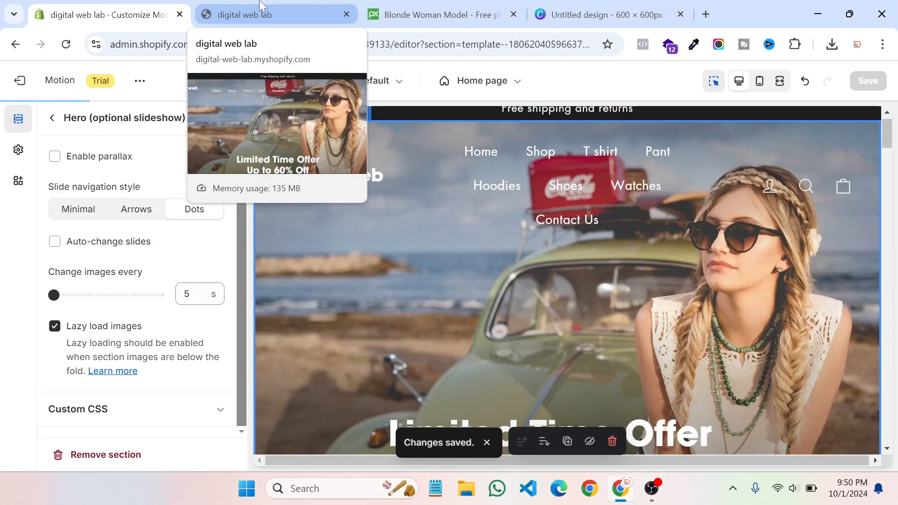
Step: Switch to the storefront preview, dismiss its preview bar, and check the dot navigation on the hero slideshow
{"action": "left_click", "coordinate": [261, 7]}
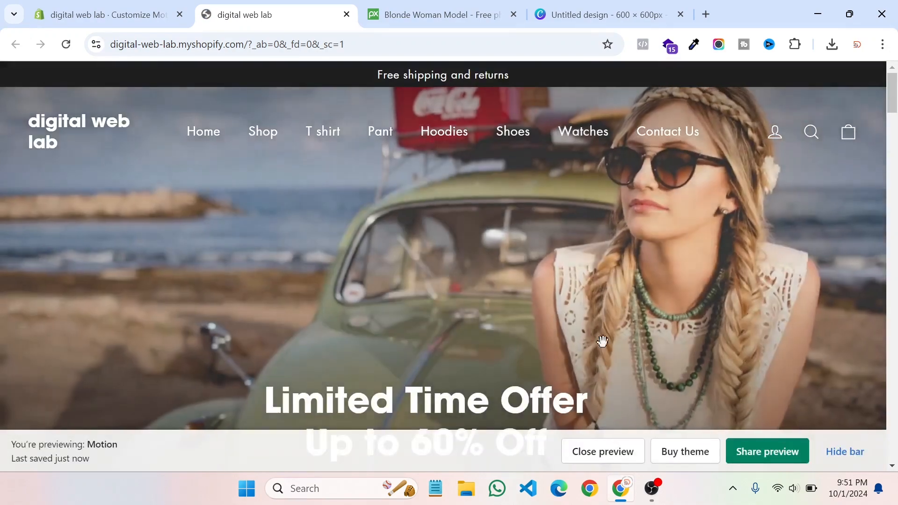
{"action": "left_click", "coordinate": [844, 452]}
{"action": "scroll", "coordinate": [594, 337], "scroll_direction": "down", "scroll_amount": 4}
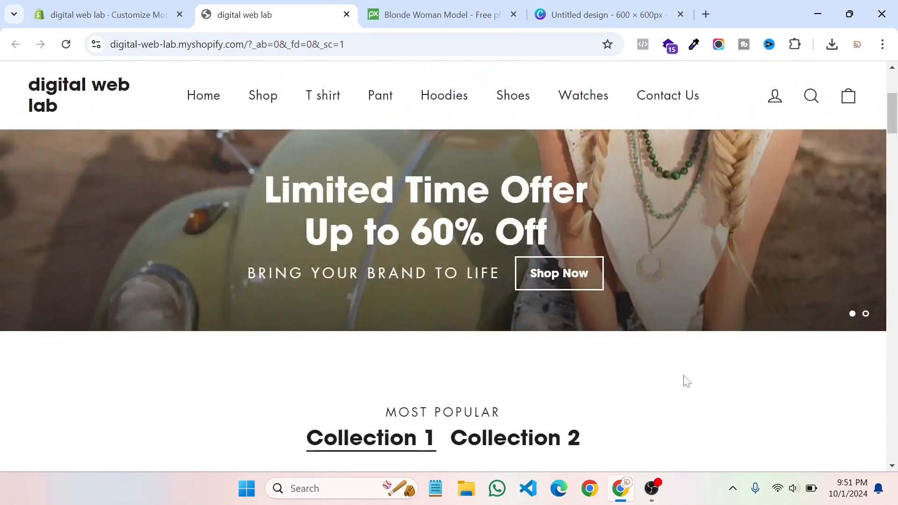
{"action": "scroll", "coordinate": [627, 314], "scroll_direction": "up", "scroll_amount": 5}
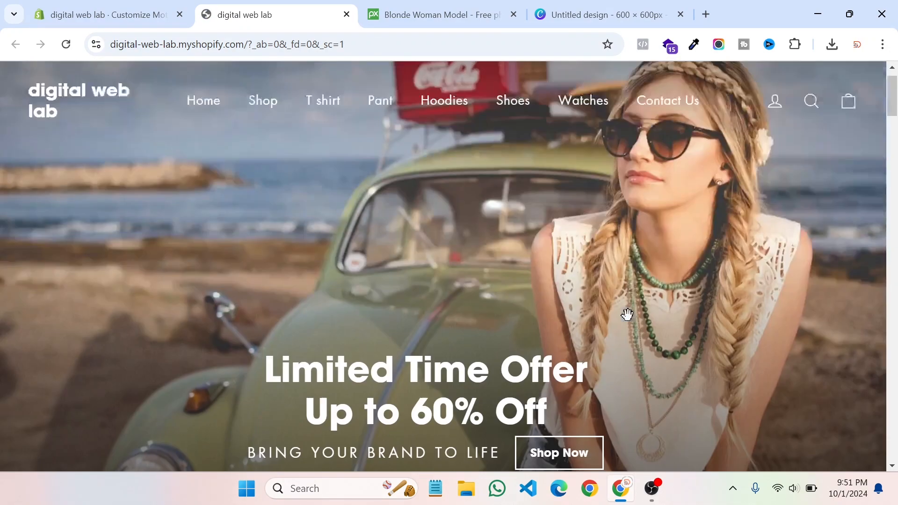
Step: Back in the theme editor, set the Hero slide navigation to Arrows, enable auto-change slides every 10 seconds, and save the theme
{"action": "left_click", "coordinate": [108, 15]}
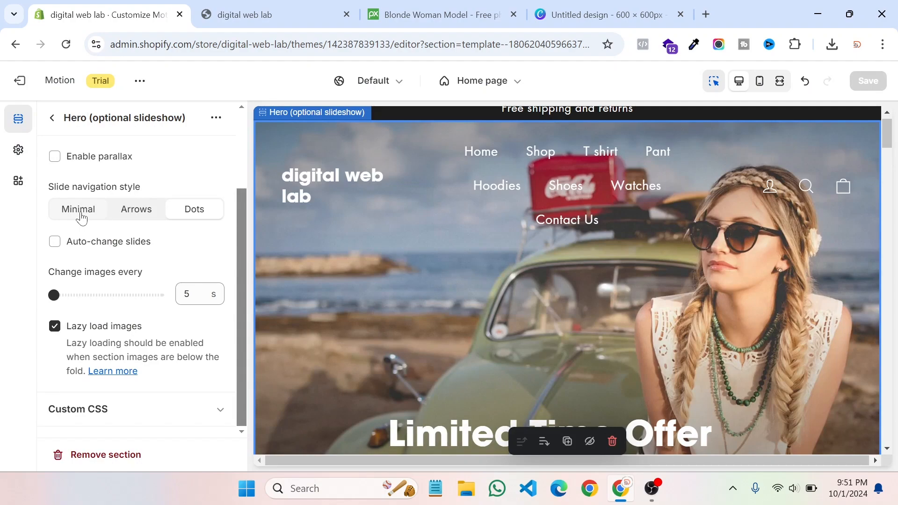
{"action": "left_click", "coordinate": [129, 213]}
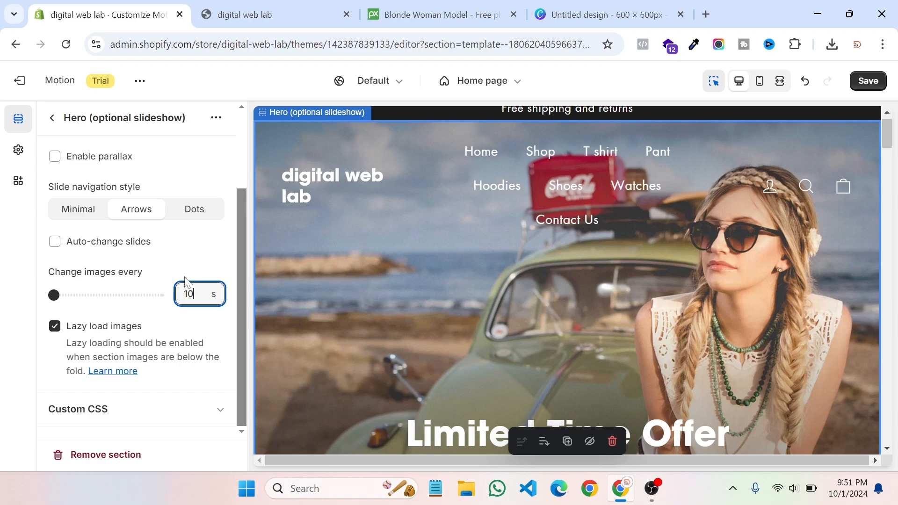
{"action": "left_click", "coordinate": [70, 243]}
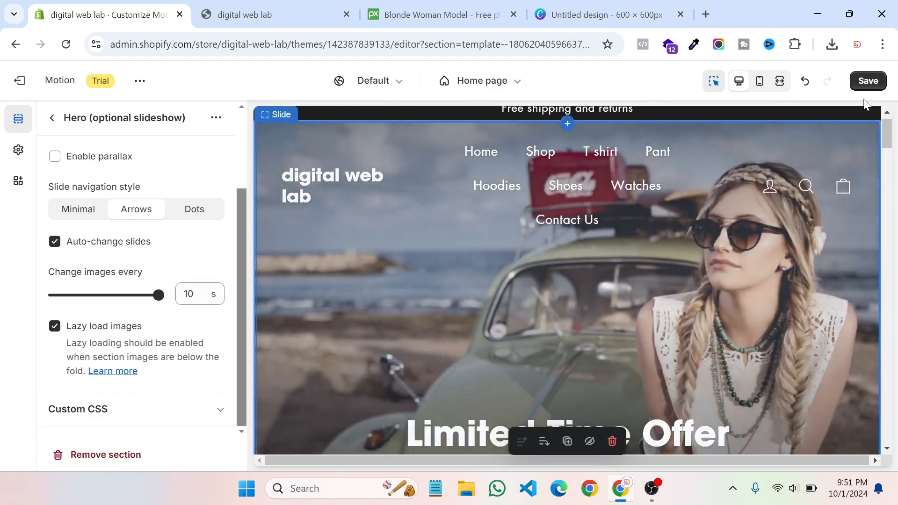
{"action": "left_click", "coordinate": [868, 81]}
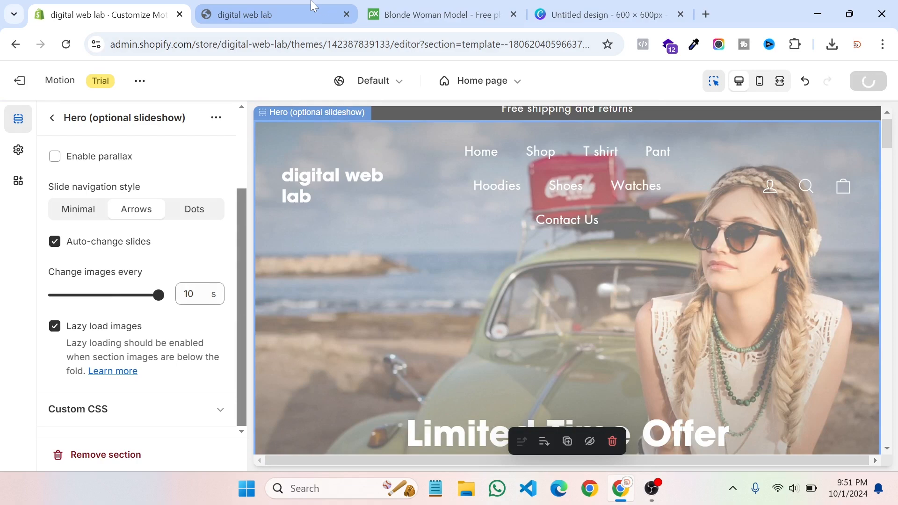
Step: Switch to the storefront preview, dismiss its preview bar, and check that the hero slides change automatically
{"action": "mouse_move", "coordinate": [313, 5]}
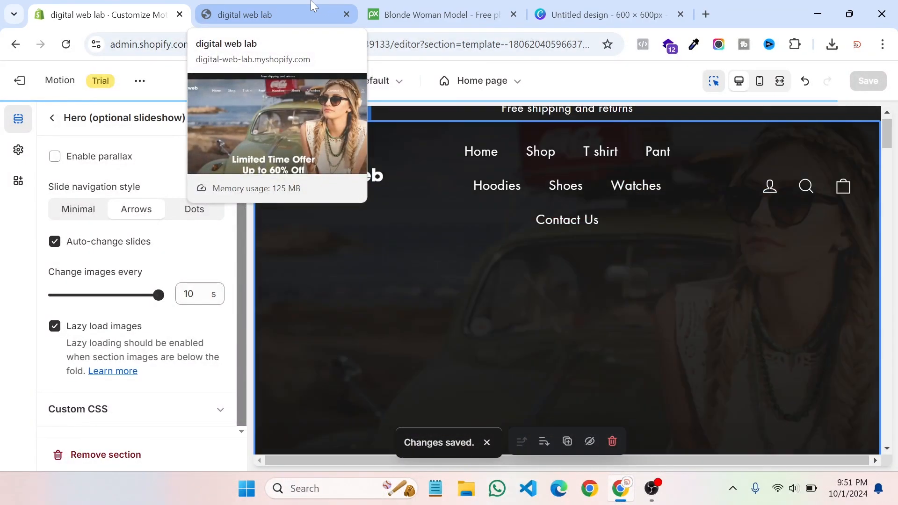
{"action": "left_click", "coordinate": [312, 7]}
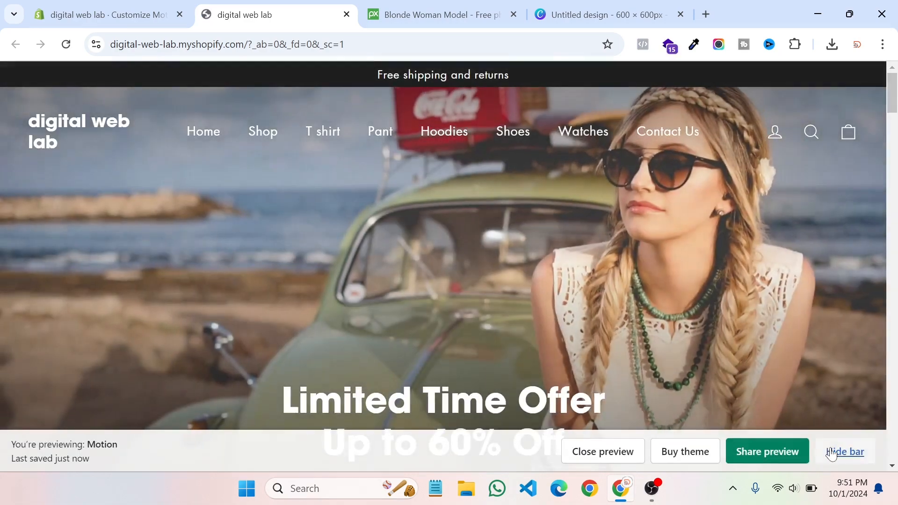
{"action": "left_click", "coordinate": [840, 451]}
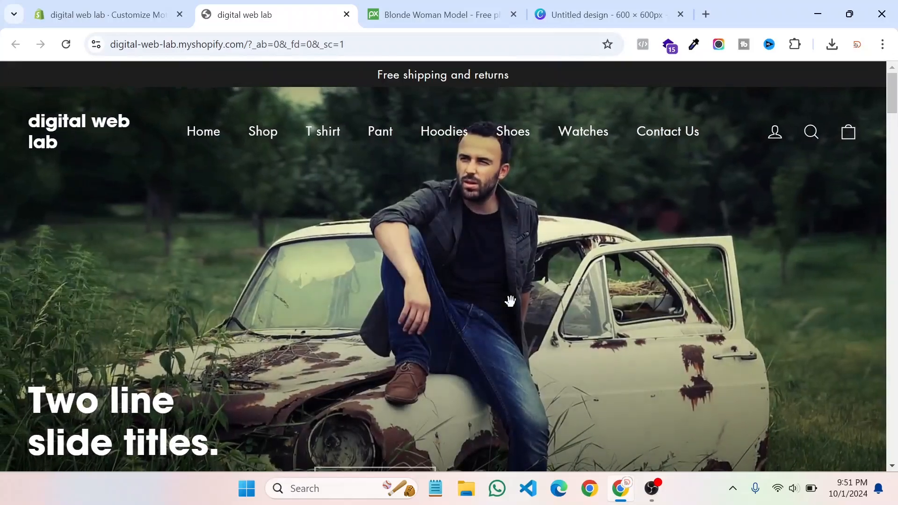
{"action": "scroll", "coordinate": [448, 308], "scroll_direction": "down", "scroll_amount": 3}
{"action": "scroll", "coordinate": [327, 220], "scroll_direction": "up", "scroll_amount": 3}
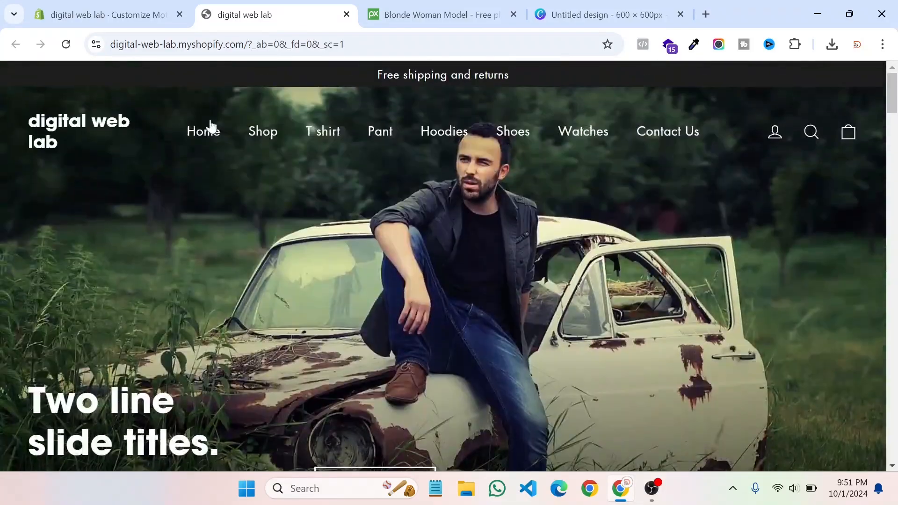
Step: Back in the theme editor, set the Hero slideshow to change images every 7 seconds and save the theme
{"action": "left_click", "coordinate": [153, 14]}
{"action": "left_click", "coordinate": [106, 296]}
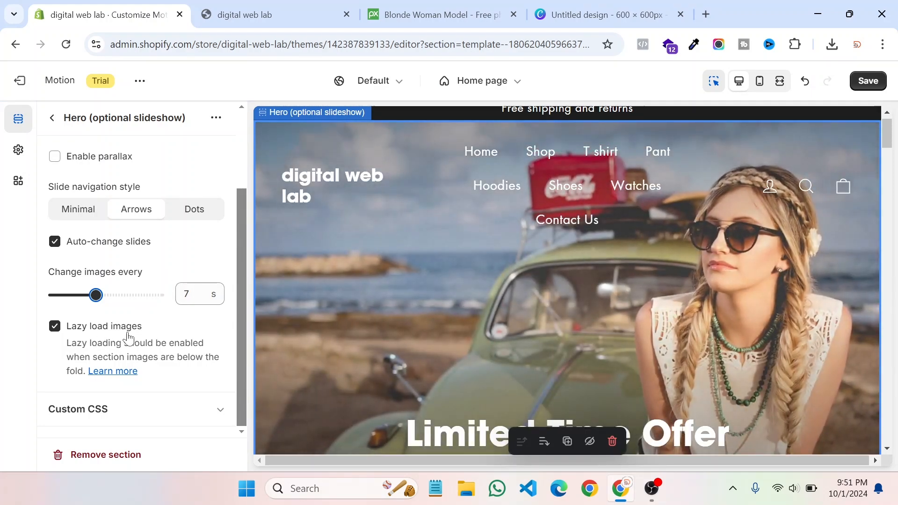
{"action": "left_click", "coordinate": [868, 81]}
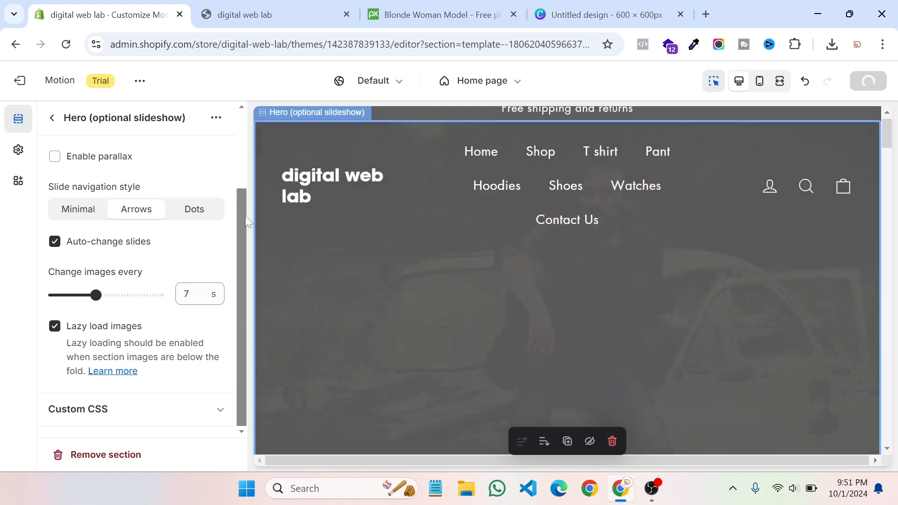
{"action": "scroll", "coordinate": [192, 269], "scroll_direction": "up", "scroll_amount": 1}
{"action": "scroll", "coordinate": [195, 275], "scroll_direction": "up", "scroll_amount": 1}
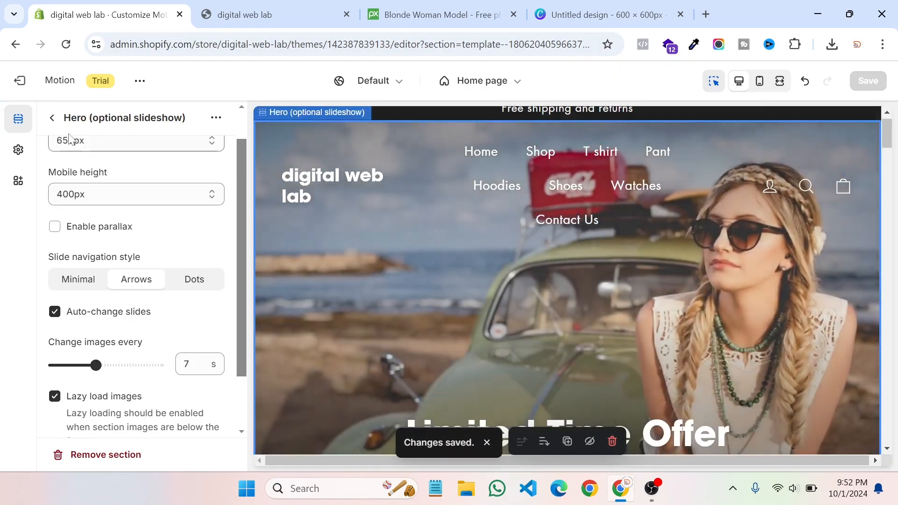
Step: Set the Announcement bar text to "Free shipping and returns over $99" and save the theme
{"action": "left_click", "coordinate": [52, 118]}
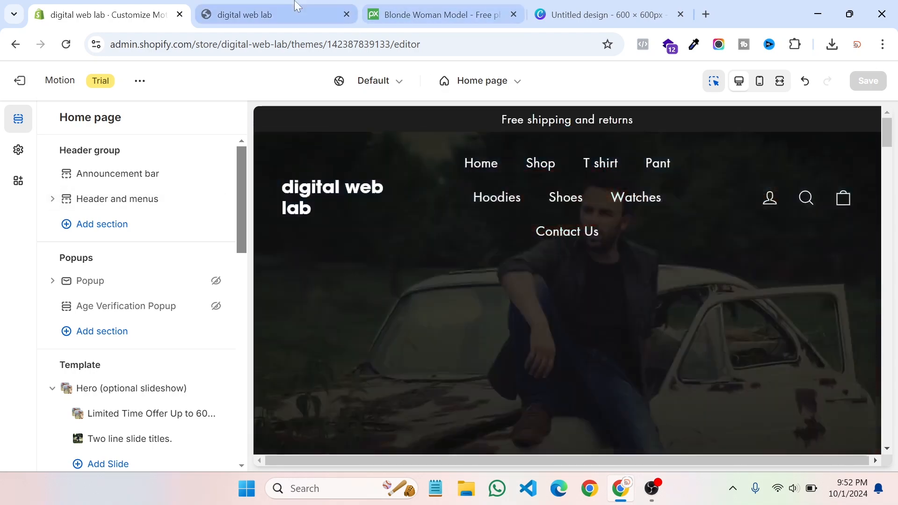
{"action": "left_click", "coordinate": [296, 7]}
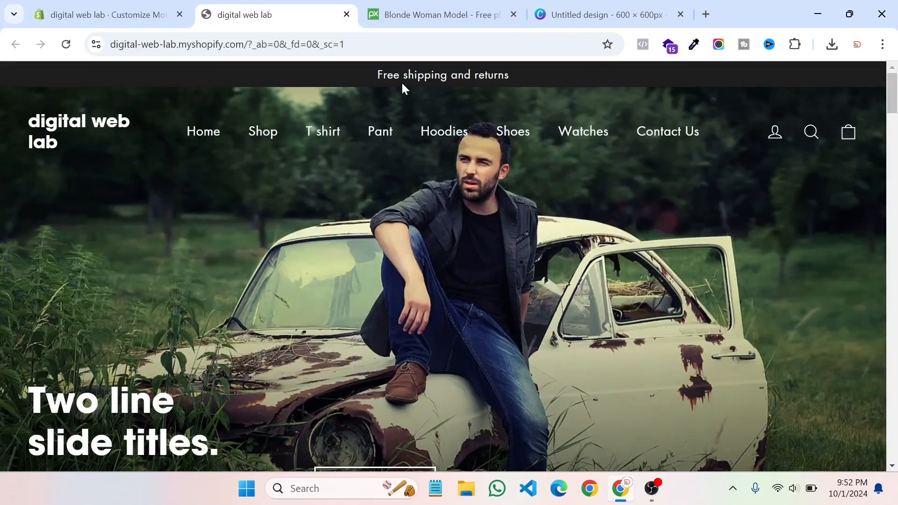
{"action": "left_click", "coordinate": [145, 13]}
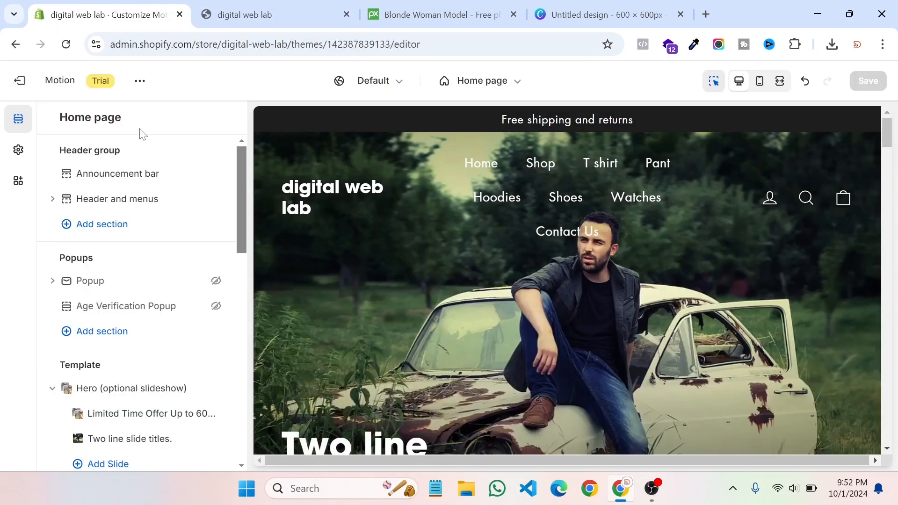
{"action": "left_click", "coordinate": [119, 178]}
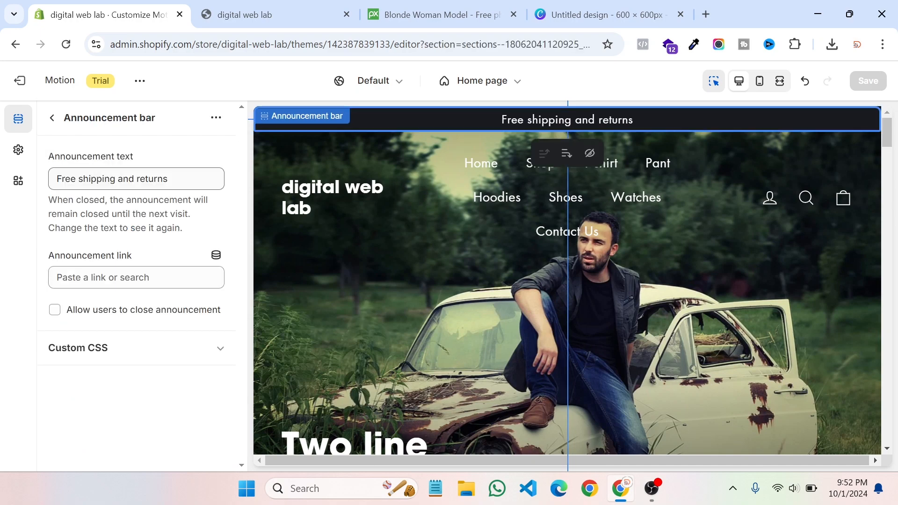
{"action": "triple_click", "coordinate": [174, 179]}
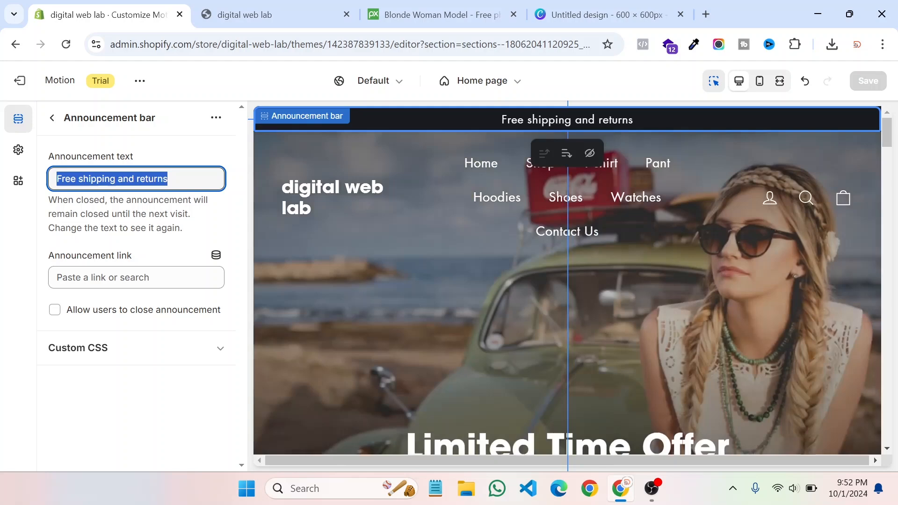
{"action": "left_click", "coordinate": [171, 179]}
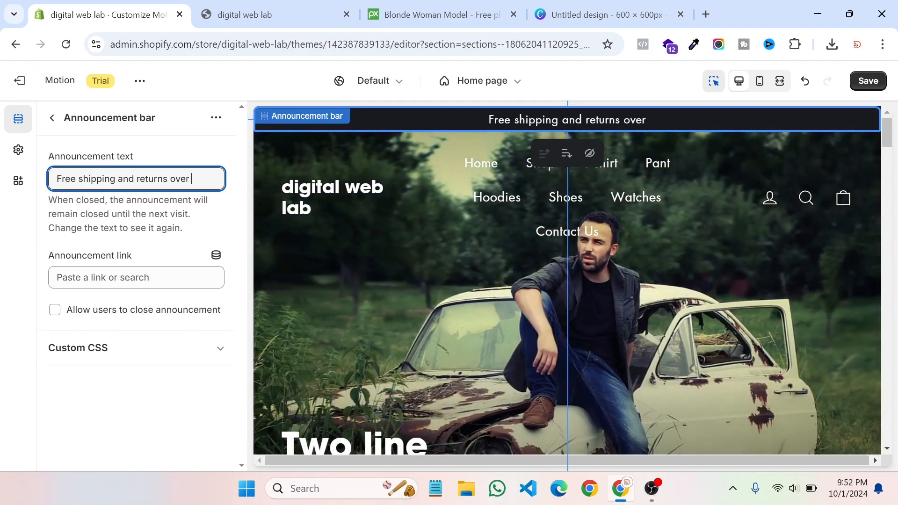
{"action": "key", "text": "BackSpace"}
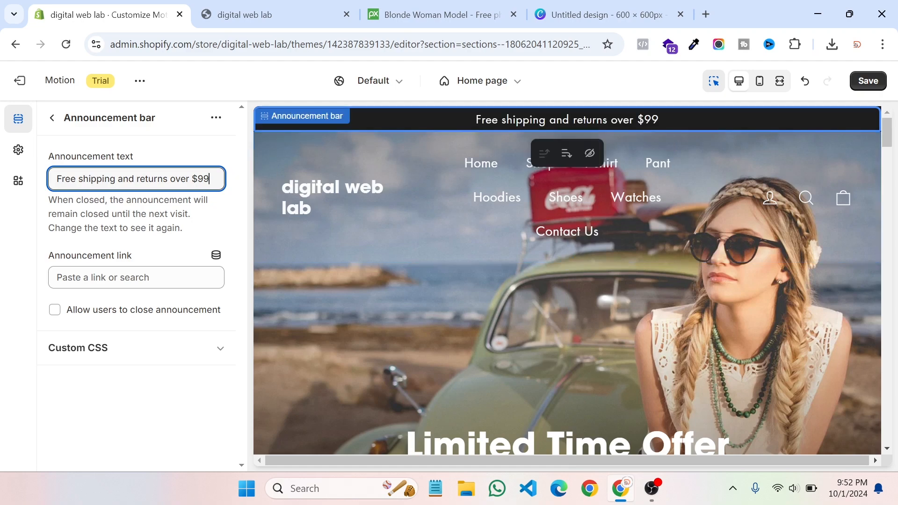
{"action": "left_click", "coordinate": [108, 277]}
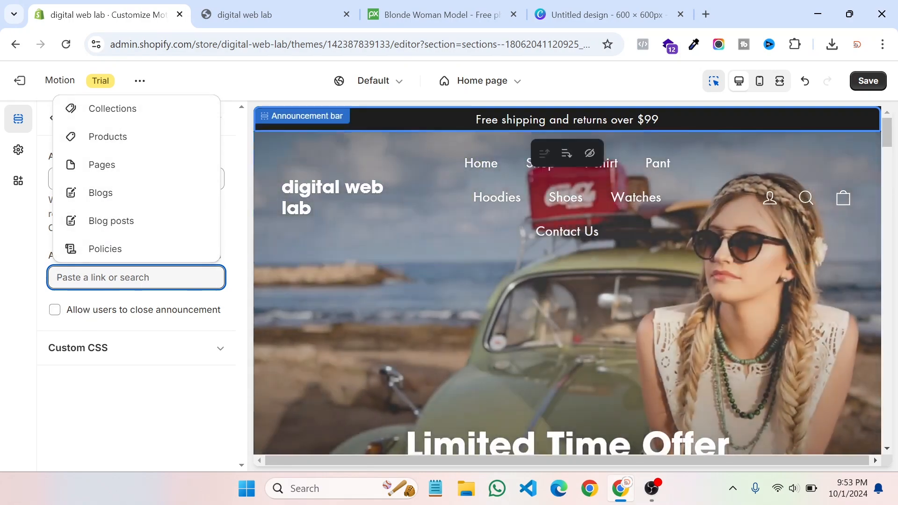
{"action": "left_click", "coordinate": [869, 81]}
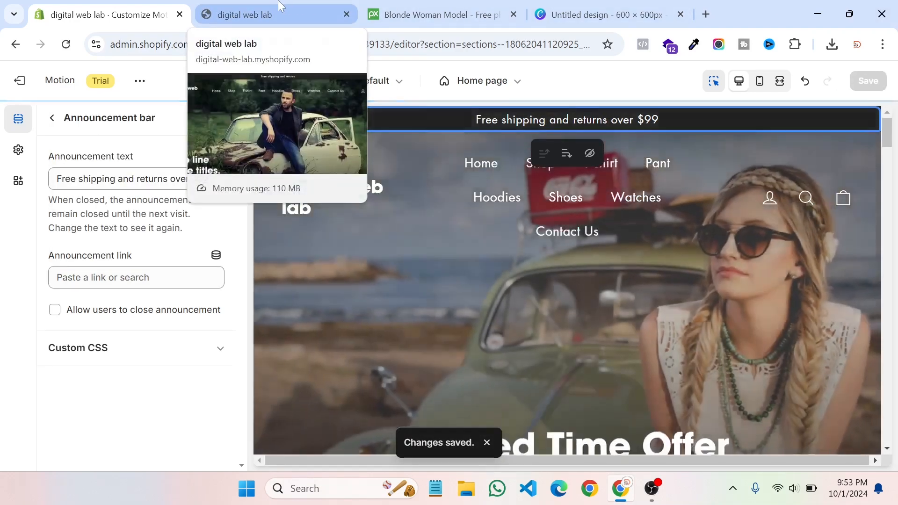
Step: Check the announcement text in the storefront preview, return to the theme editor, allow users to close the announcement, and save
{"action": "left_click", "coordinate": [281, 9]}
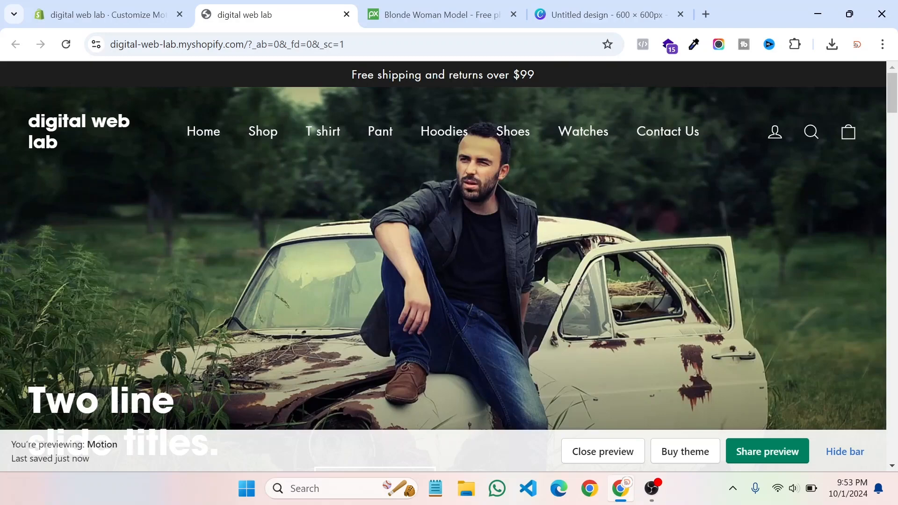
{"action": "left_click", "coordinate": [124, 11]}
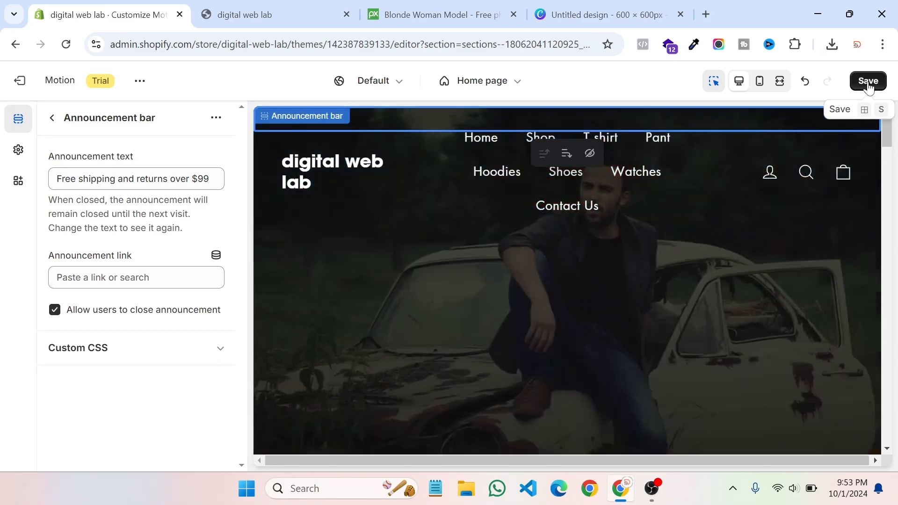
{"action": "left_click", "coordinate": [868, 85]}
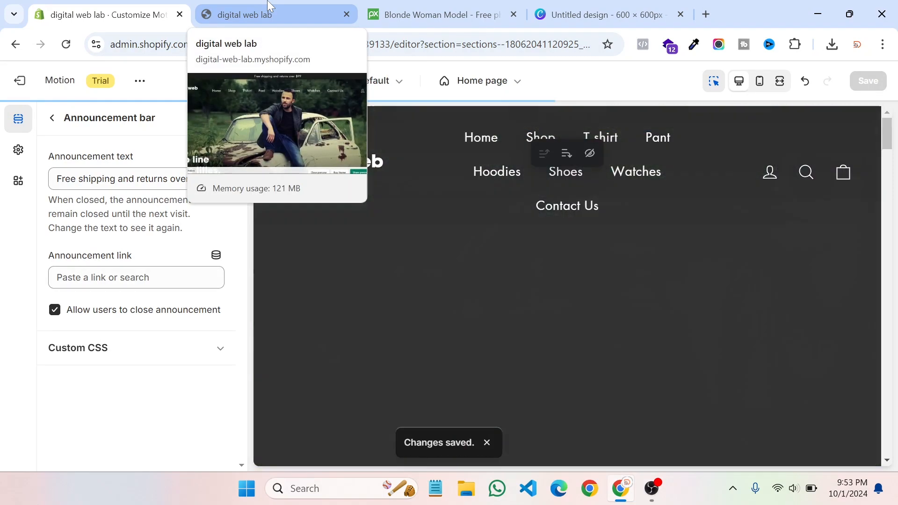
Step: Switch to the storefront preview, close the announcement bar, dismiss the preview bar, and look over the page
{"action": "left_click", "coordinate": [270, 7]}
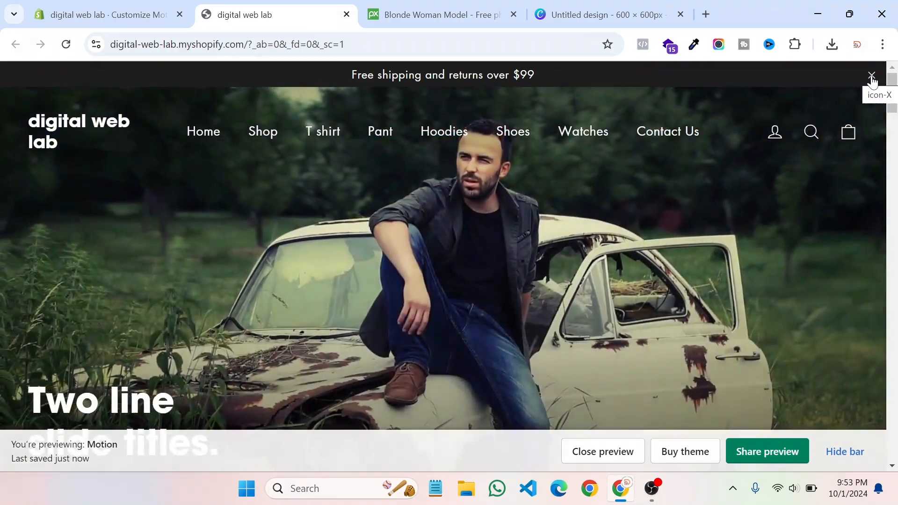
{"action": "left_click", "coordinate": [872, 78]}
{"action": "left_click", "coordinate": [838, 453]}
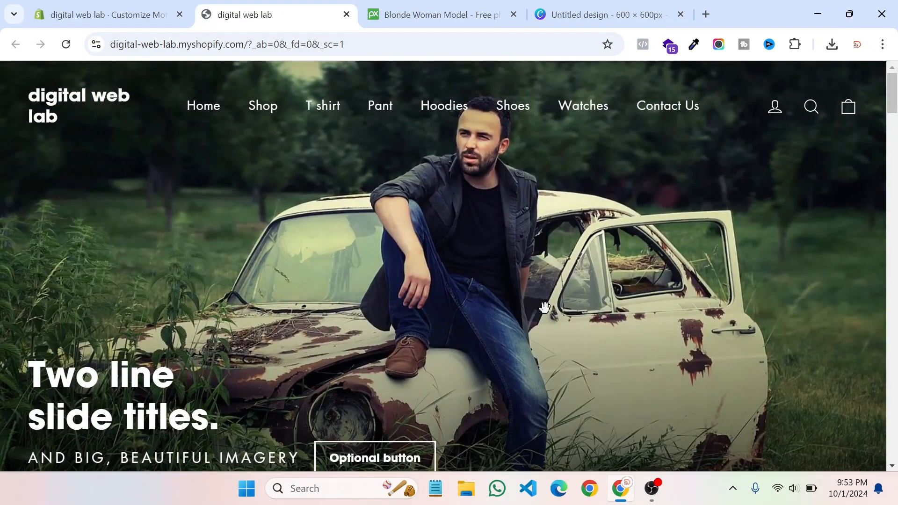
{"action": "scroll", "coordinate": [449, 262], "scroll_direction": "down", "scroll_amount": 2}
{"action": "scroll", "coordinate": [290, 167], "scroll_direction": "up", "scroll_amount": 2}
Step: Back in the theme editor, stop allowing users to close the announcement and save the theme
{"action": "left_click", "coordinate": [149, 16]}
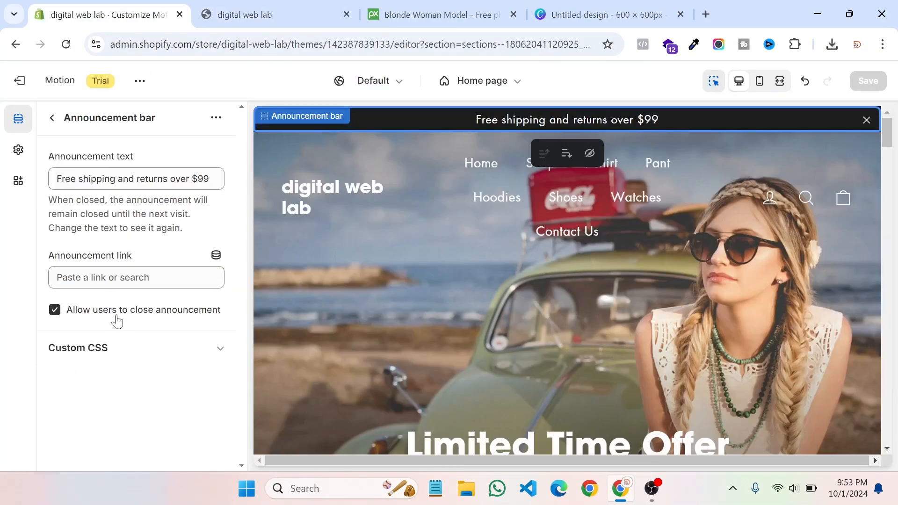
{"action": "left_click", "coordinate": [52, 118]}
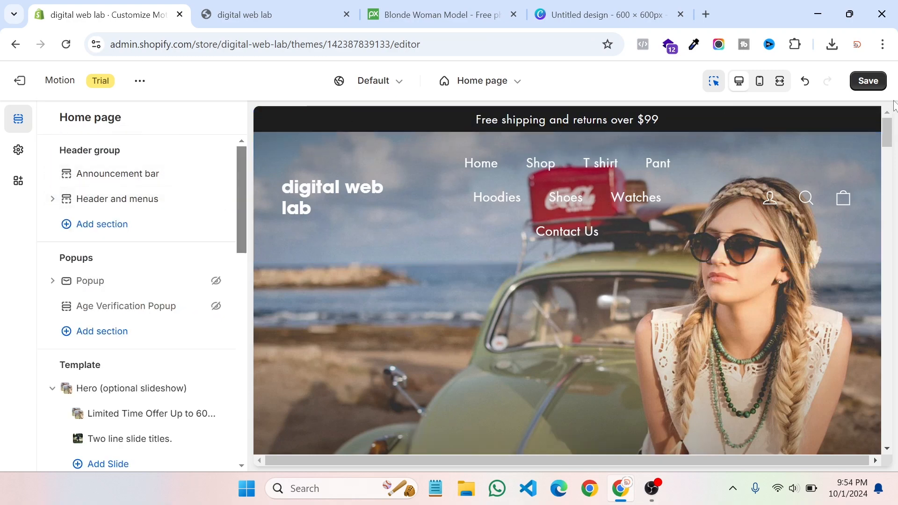
{"action": "key", "text": "ctrl+s"}
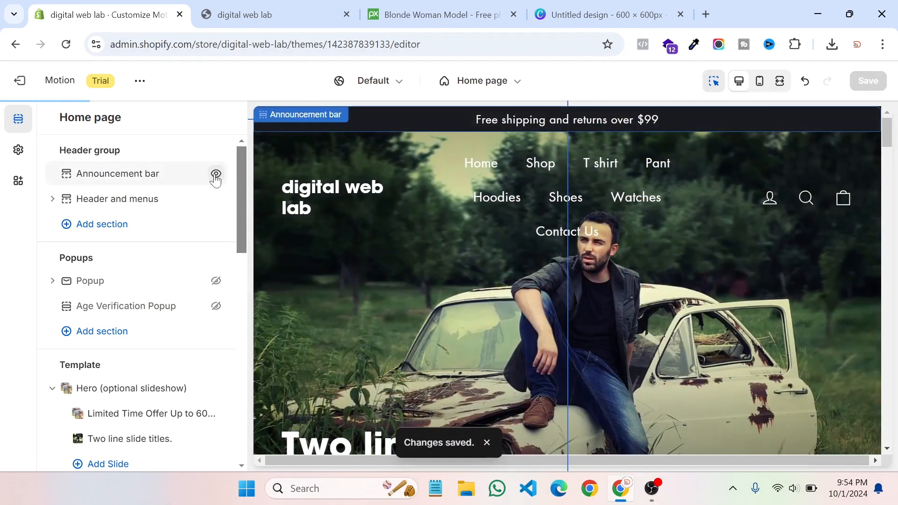
Step: Hide the Announcement bar section, save the theme, and check the header in the storefront preview with its preview bar dismissed
{"action": "left_click", "coordinate": [216, 175]}
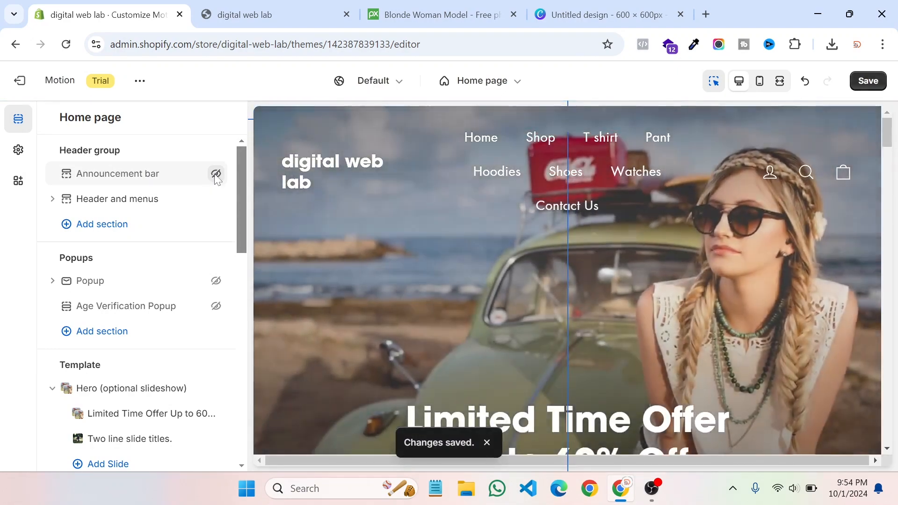
{"action": "left_click", "coordinate": [871, 80]}
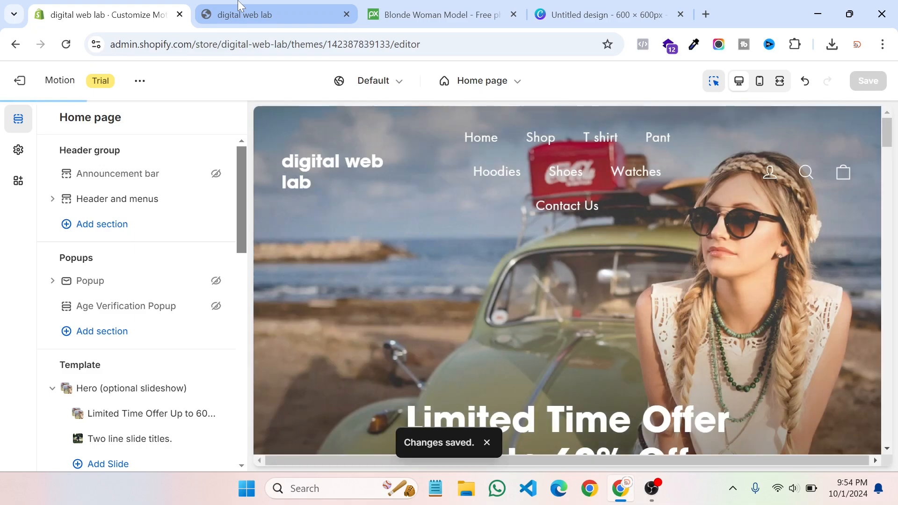
{"action": "mouse_move", "coordinate": [240, 6]}
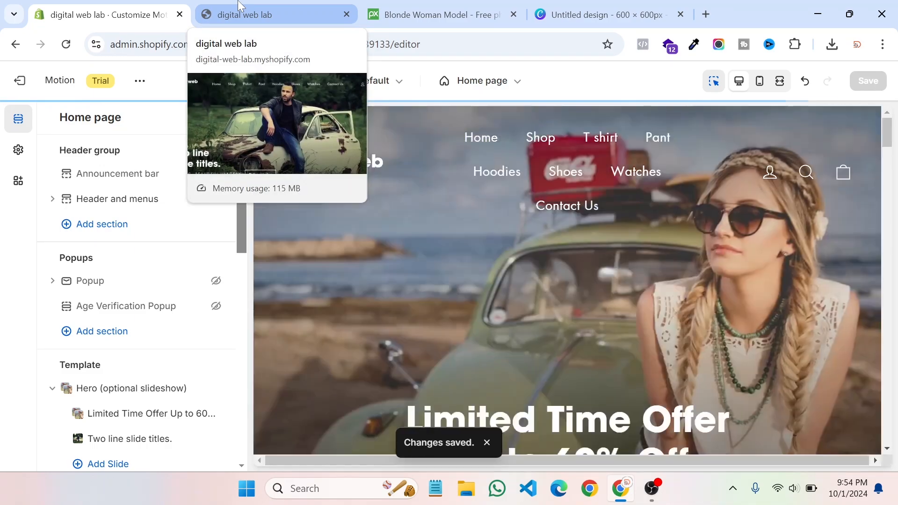
{"action": "left_click", "coordinate": [240, 6]}
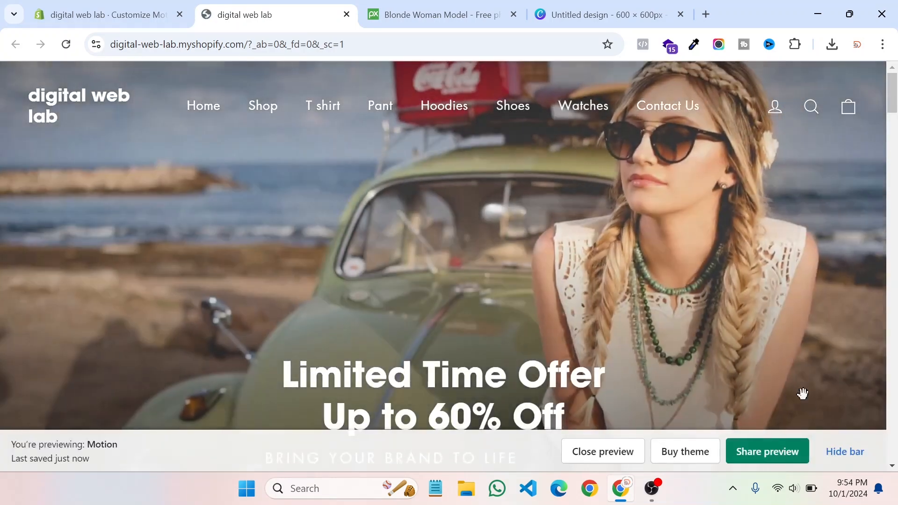
{"action": "left_click", "coordinate": [835, 453]}
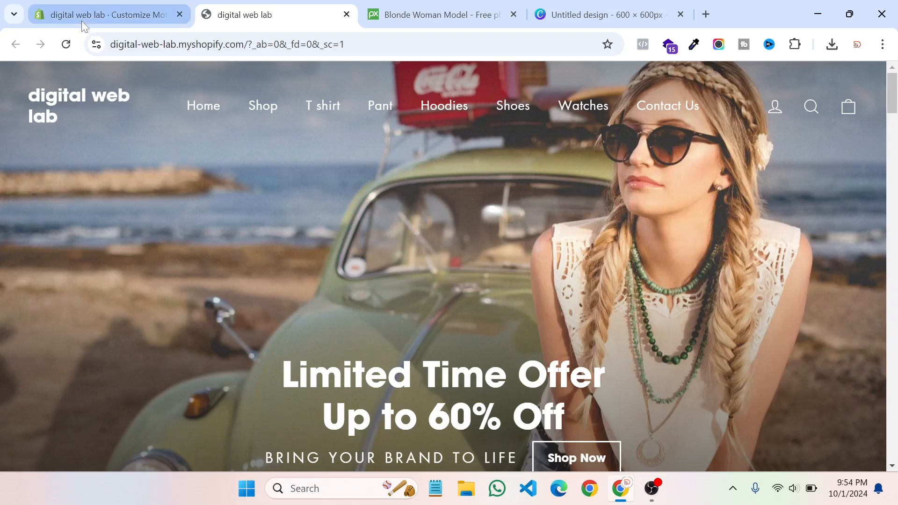
Step: Back in the theme editor, make the Announcement bar section visible again, save, and check it in the storefront preview
{"action": "left_click", "coordinate": [91, 12]}
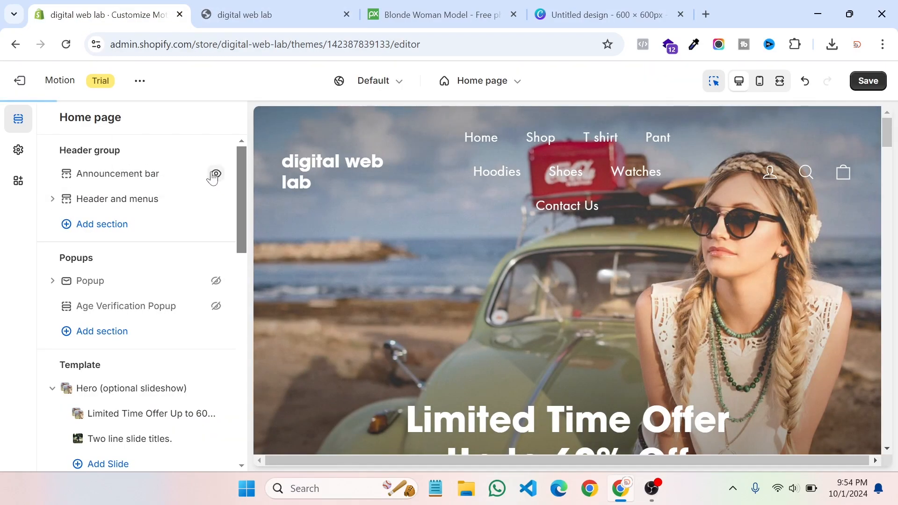
{"action": "left_click", "coordinate": [216, 174]}
{"action": "left_click", "coordinate": [869, 80]}
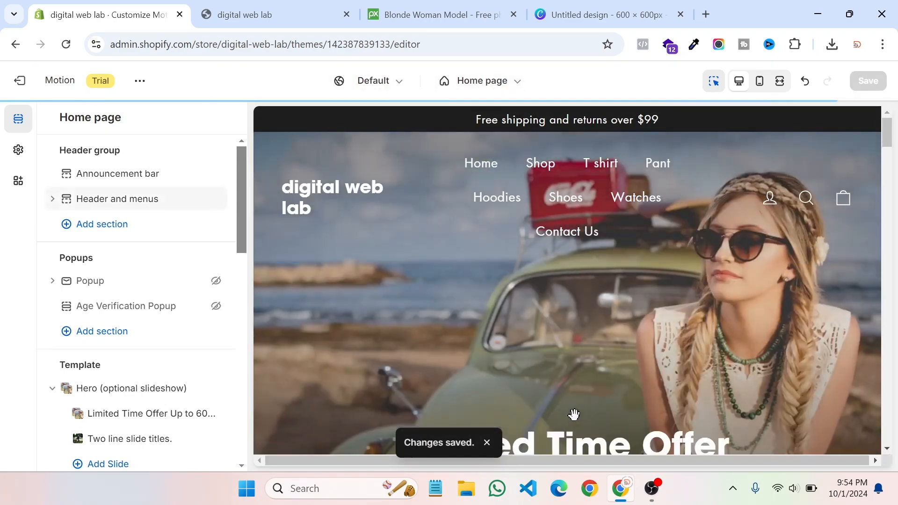
{"action": "left_click", "coordinate": [287, 14]}
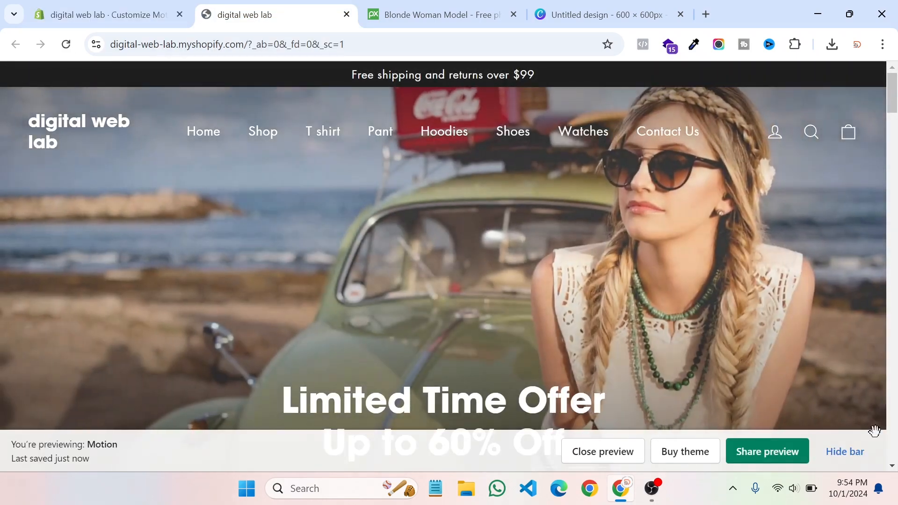
{"action": "left_click", "coordinate": [856, 446]}
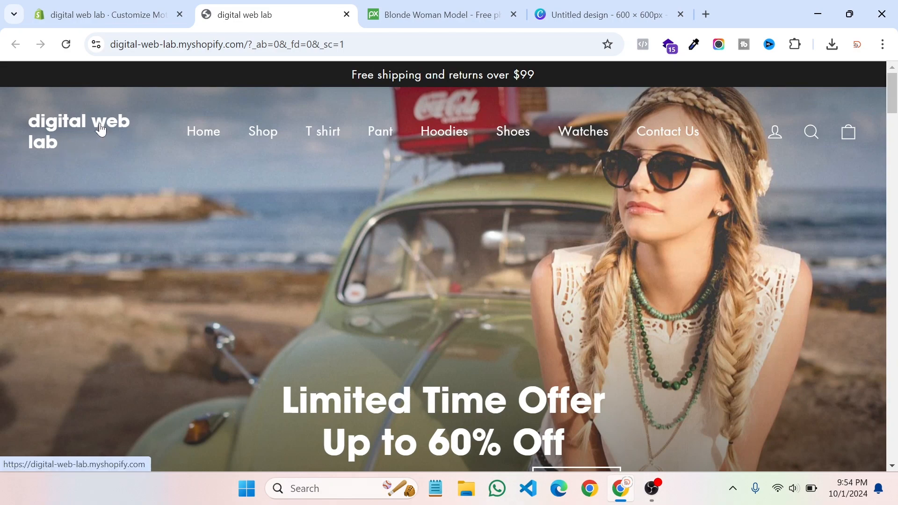
Step: Back in the theme editor, set the Header and menus logo to the orange D logo PNG, WhatsApp_Image_2024-09-29_at_16.57.38
{"action": "left_click", "coordinate": [135, 5]}
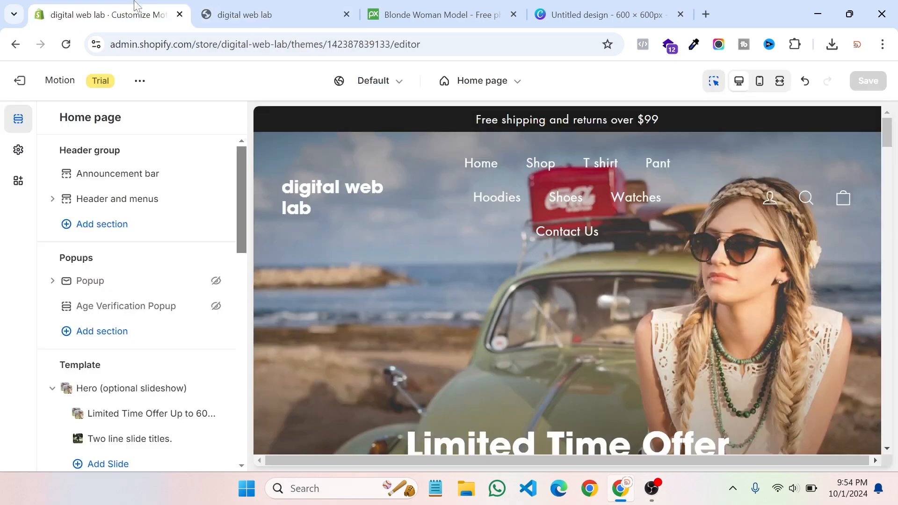
{"action": "left_click", "coordinate": [111, 202]}
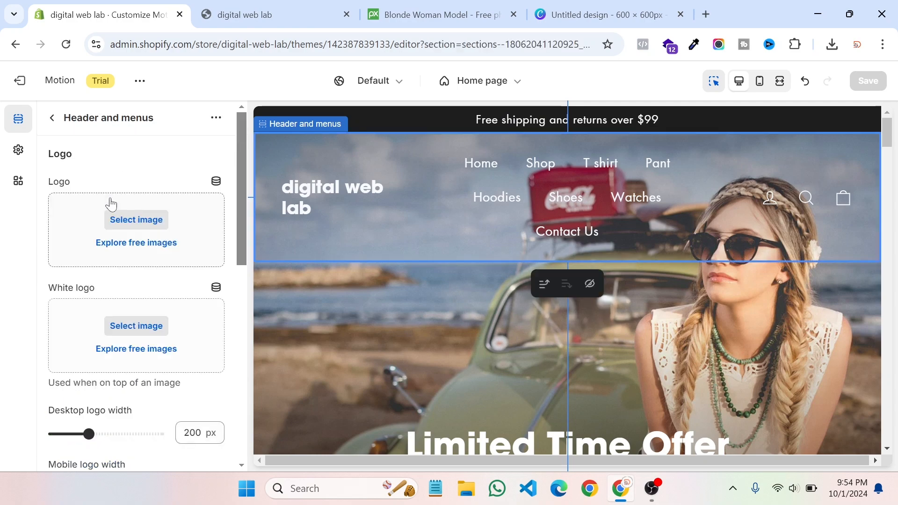
{"action": "left_click", "coordinate": [127, 226]}
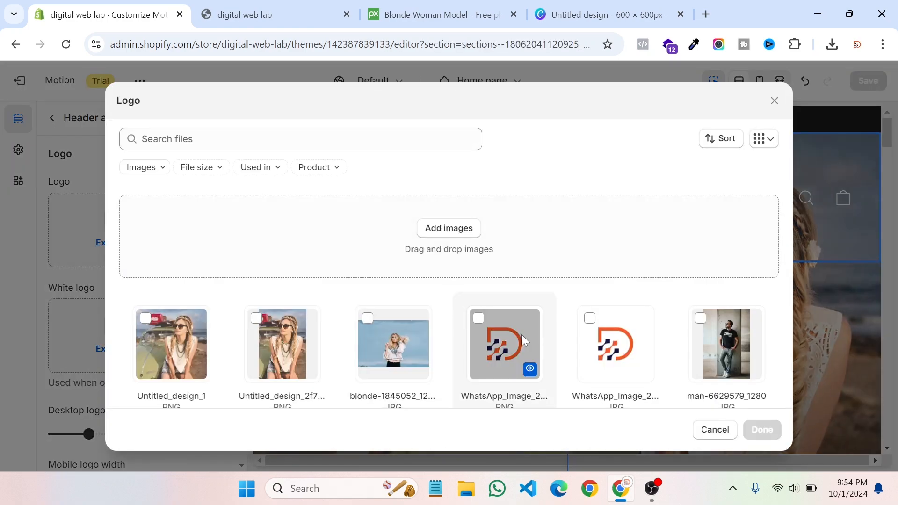
{"action": "left_click", "coordinate": [478, 319]}
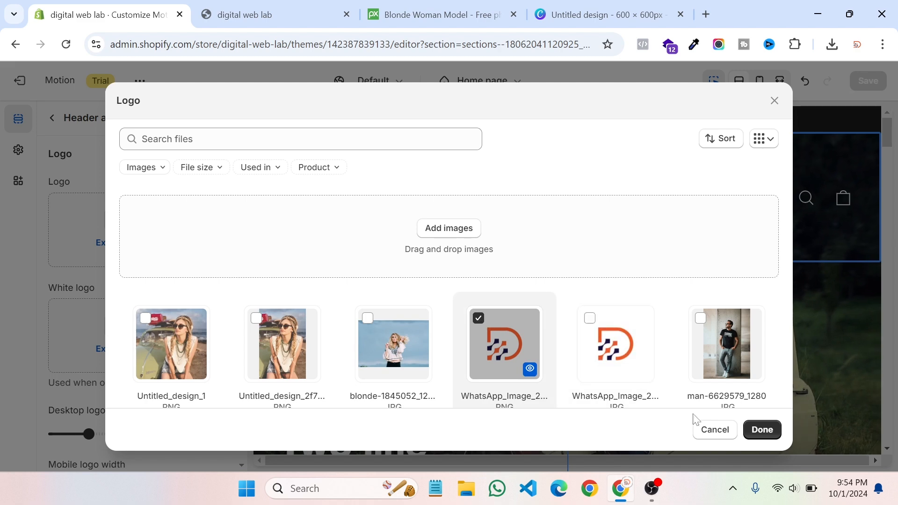
{"action": "left_click", "coordinate": [762, 430]}
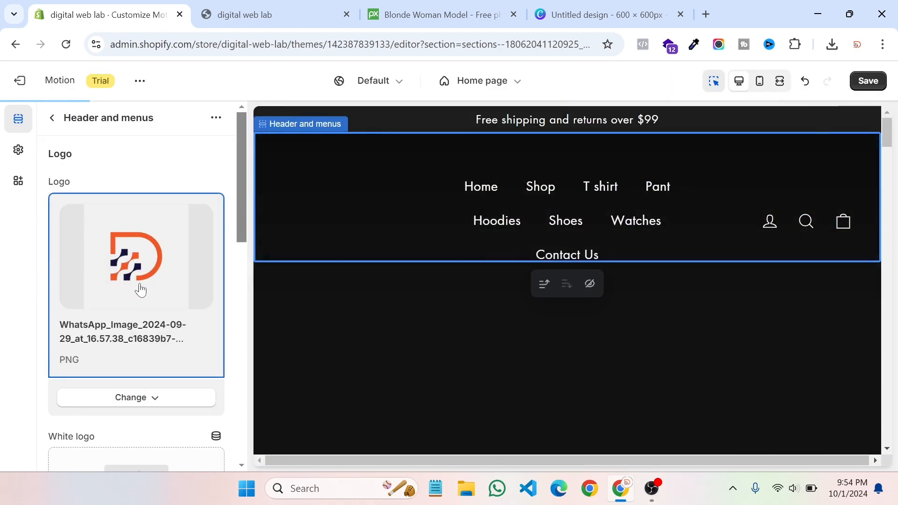
Step: Set the header's White logo to the same orange D logo PNG, WhatsApp_Image_2024-09-29_at_16.57.38, and save the theme
{"action": "scroll", "coordinate": [137, 306], "scroll_direction": "down", "scroll_amount": 3}
{"action": "left_click", "coordinate": [133, 334]}
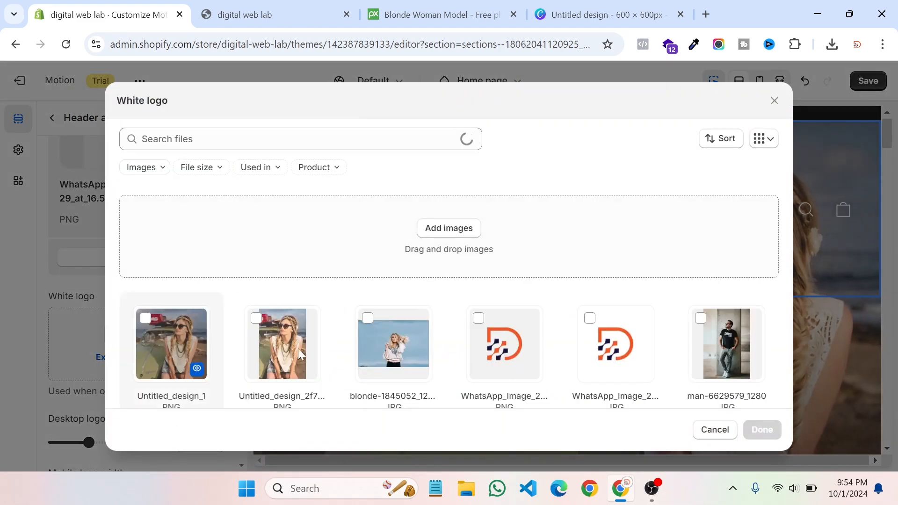
{"action": "left_click", "coordinate": [478, 318]}
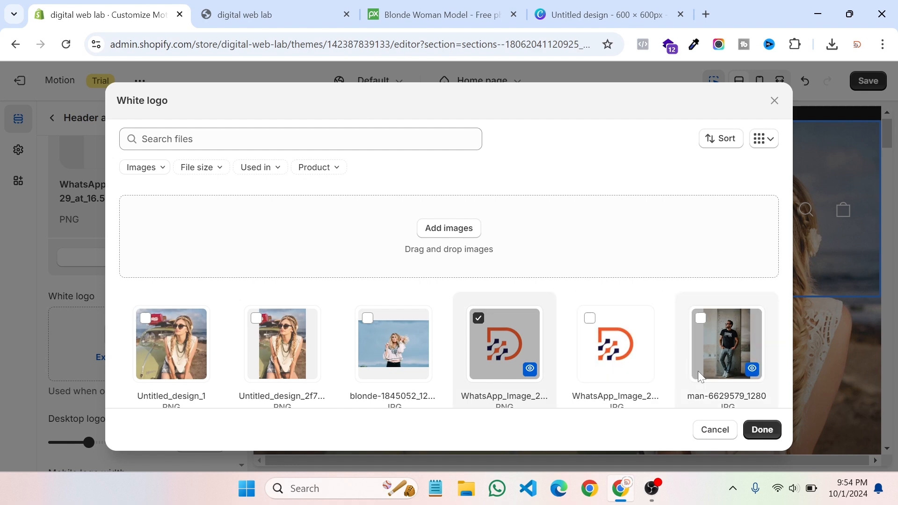
{"action": "left_click", "coordinate": [762, 430]}
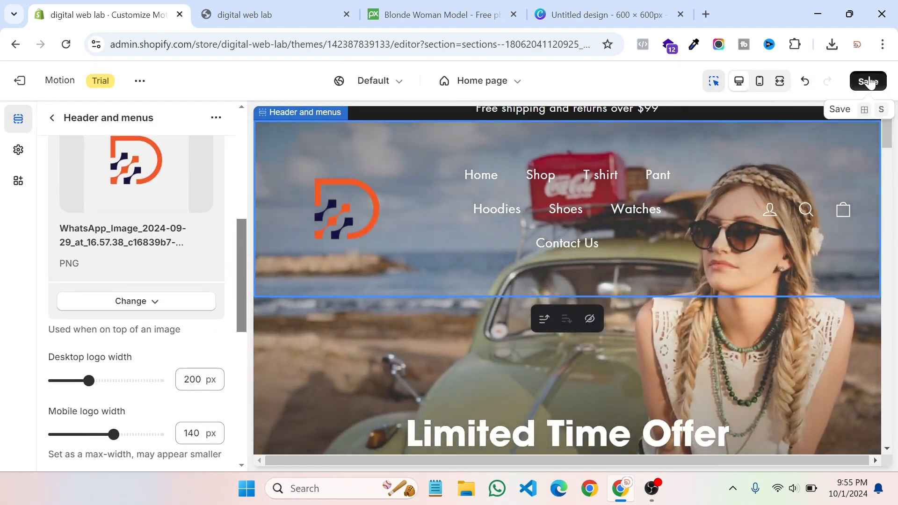
{"action": "left_click", "coordinate": [865, 83]}
Step: Reload the storefront preview and check the header logo with the preview bar dismissed
{"action": "mouse_move", "coordinate": [284, 5]}
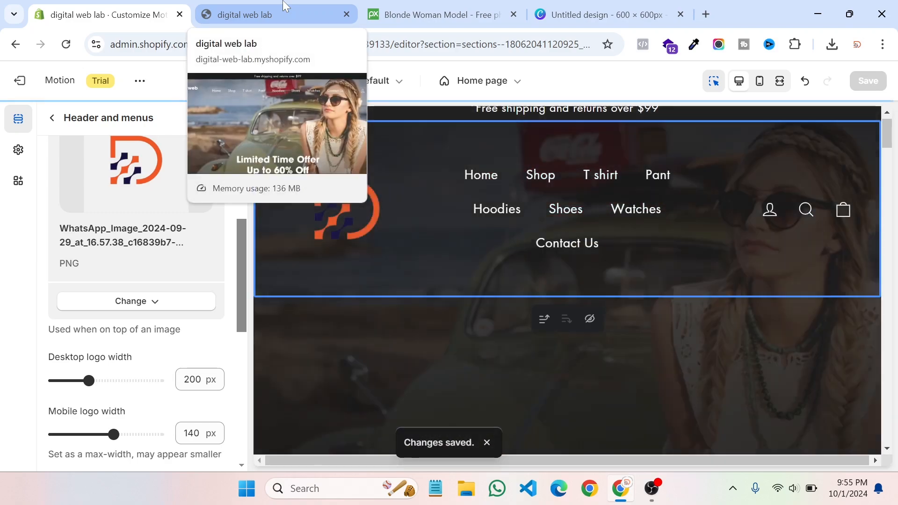
{"action": "left_click", "coordinate": [283, 6]}
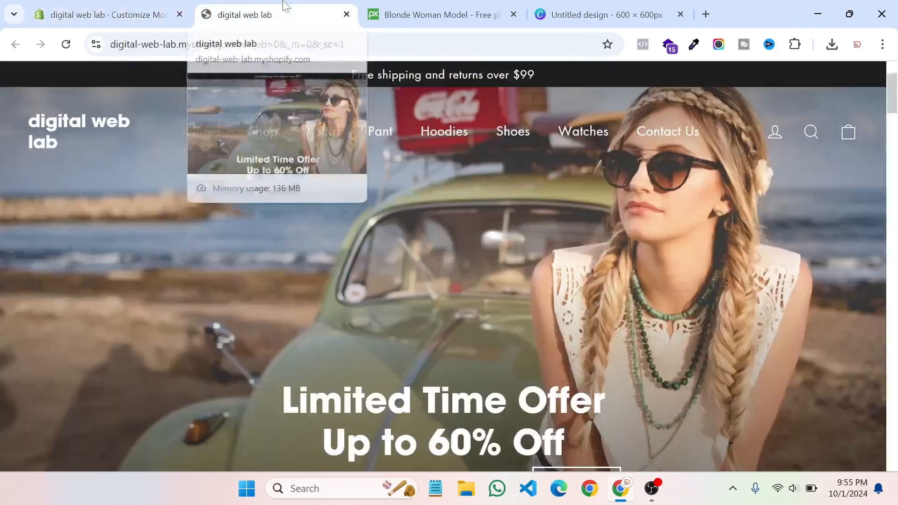
{"action": "left_click", "coordinate": [65, 46]}
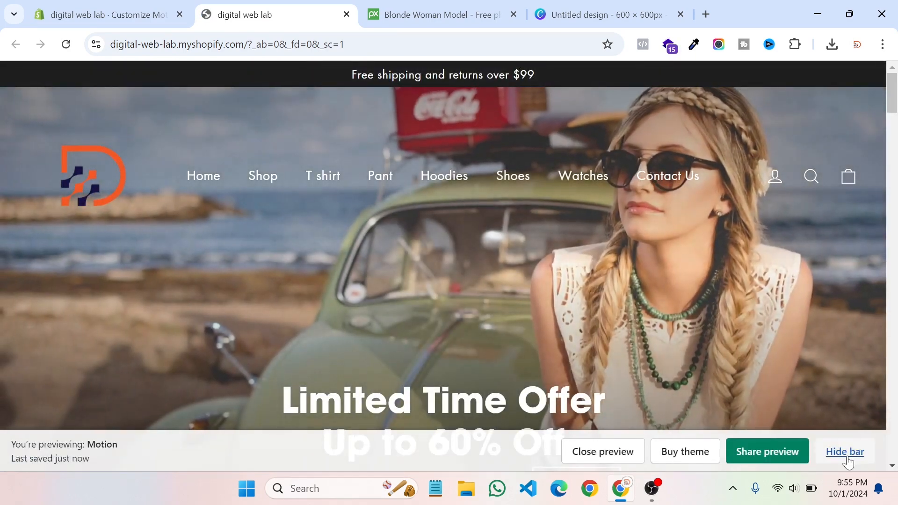
{"action": "left_click", "coordinate": [846, 452]}
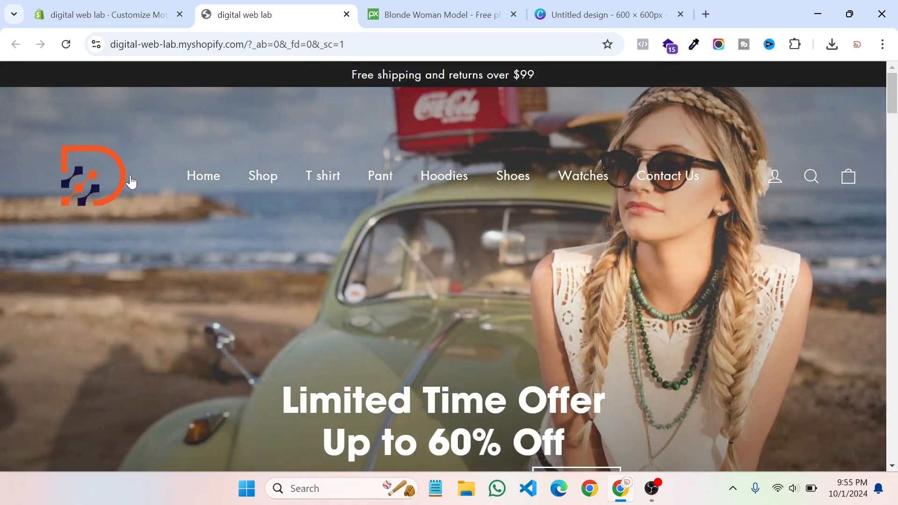
Step: Back in the theme editor, set the Desktop logo width to 110 px and save the theme
{"action": "left_click", "coordinate": [115, 13]}
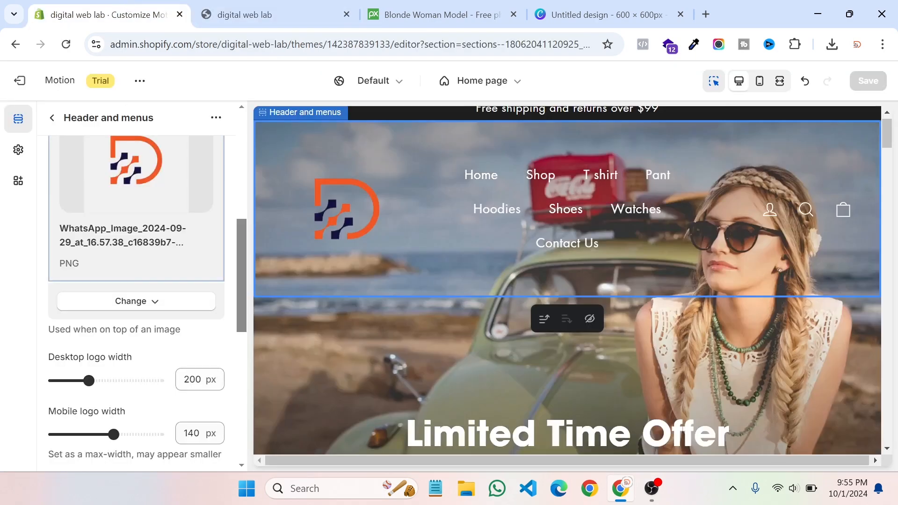
{"action": "left_click", "coordinate": [69, 382]}
{"action": "left_click_drag", "start_coordinate": [67, 379], "coordinate": [57, 380]}
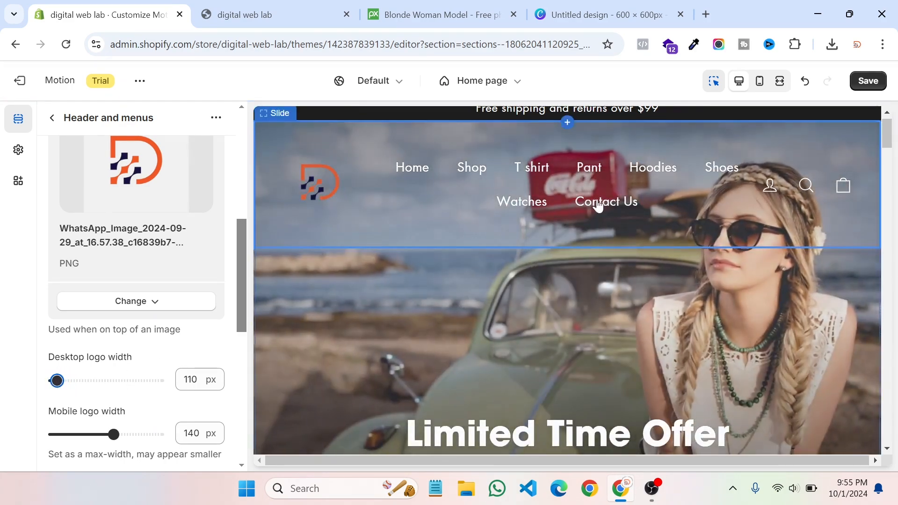
{"action": "left_click", "coordinate": [865, 87]}
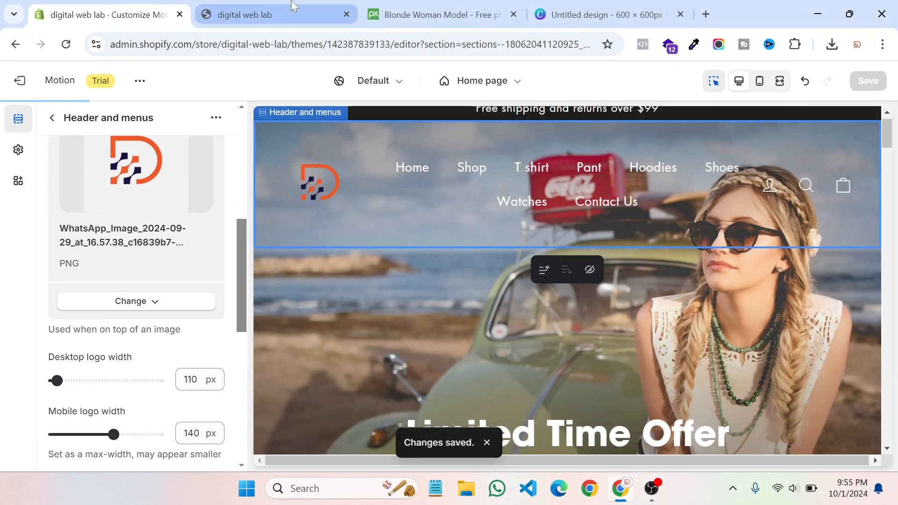
Step: Refresh the storefront preview and check the resized desktop logo with the preview bar hidden
{"action": "mouse_move", "coordinate": [294, 5]}
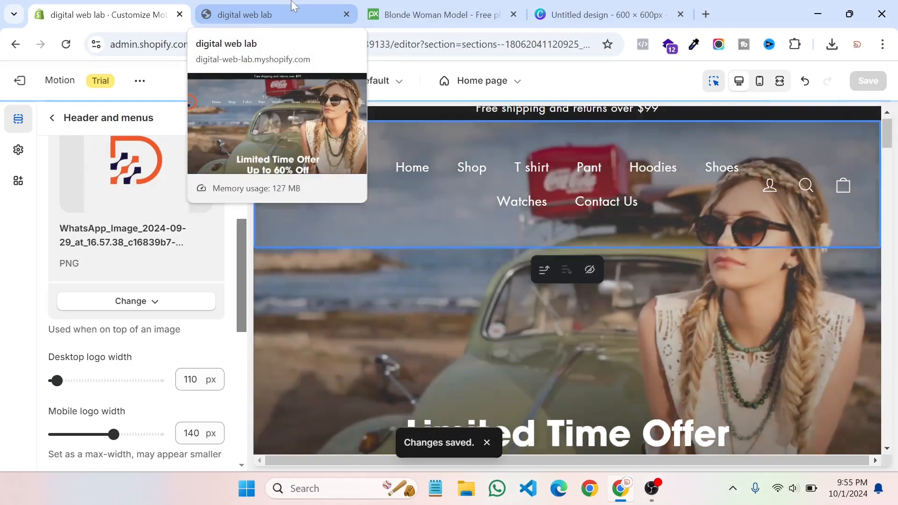
{"action": "left_click", "coordinate": [294, 7]}
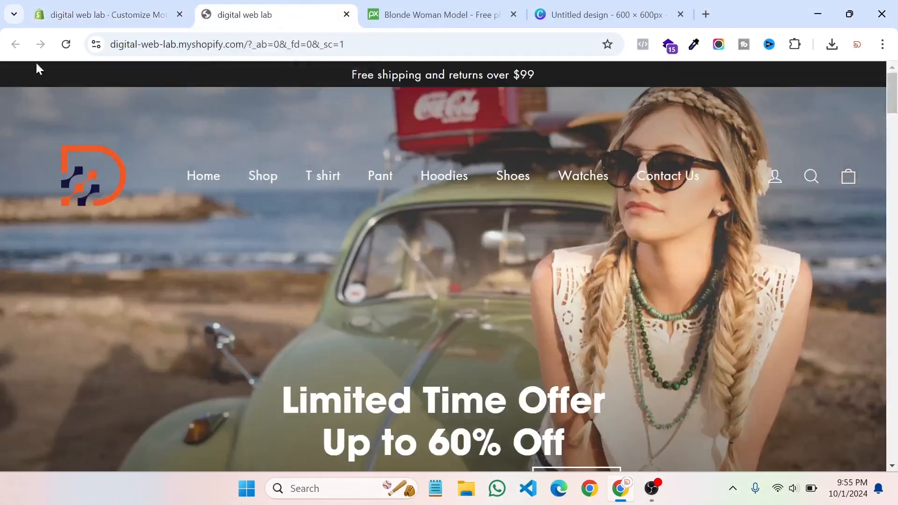
{"action": "left_click", "coordinate": [65, 50]}
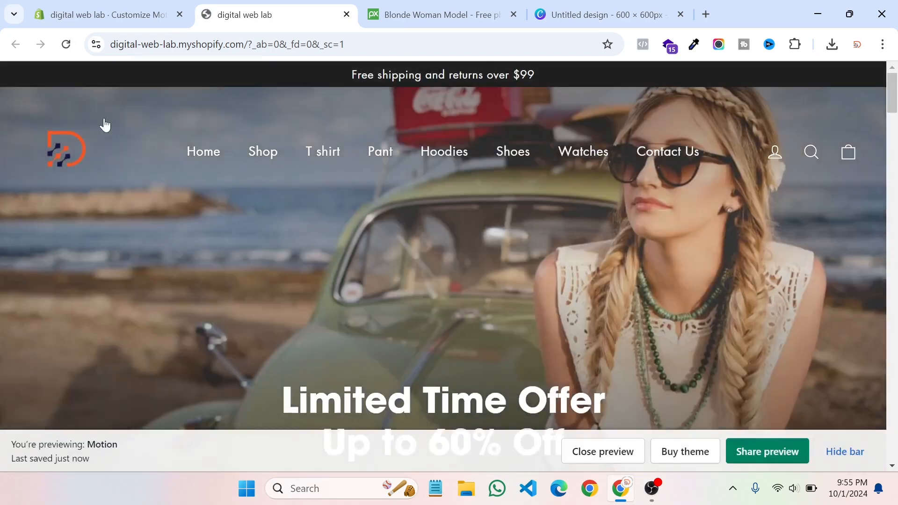
{"action": "left_click", "coordinate": [844, 451]}
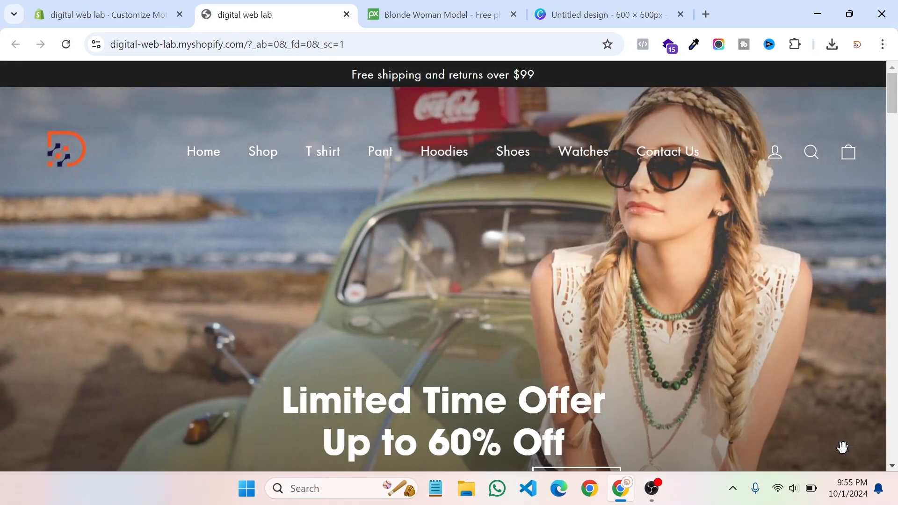
Step: Back in the theme editor, view the page in mobile size, set the Mobile logo width to 90 px, and save
{"action": "left_click", "coordinate": [108, 15]}
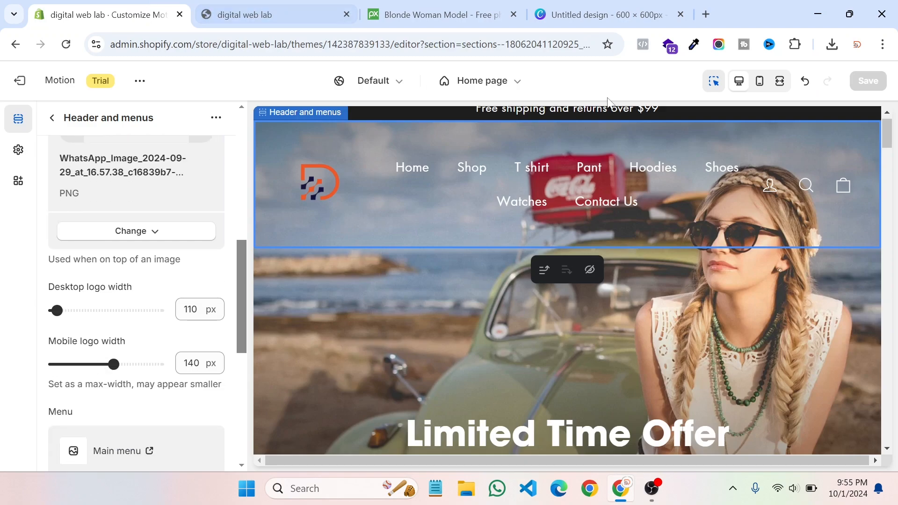
{"action": "scroll", "coordinate": [711, 161], "scroll_direction": "up", "scroll_amount": 1}
{"action": "left_click", "coordinate": [759, 88]}
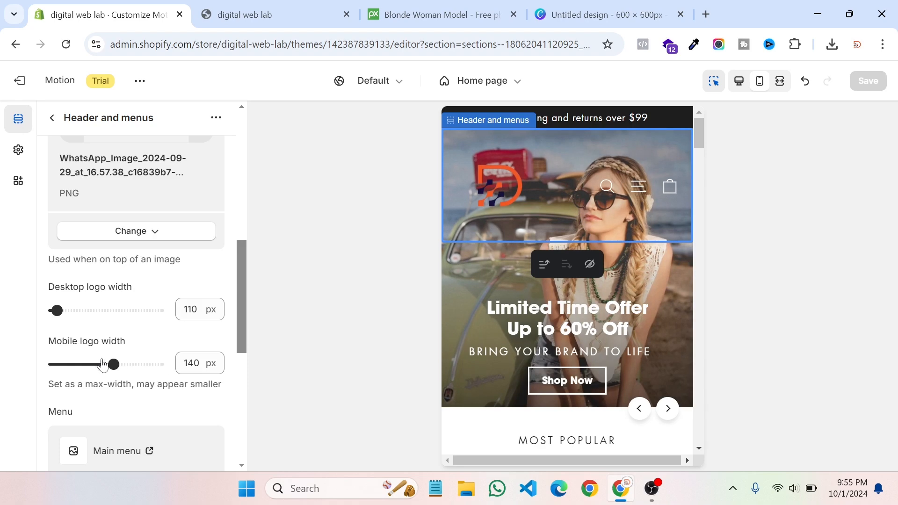
{"action": "left_click", "coordinate": [60, 364]}
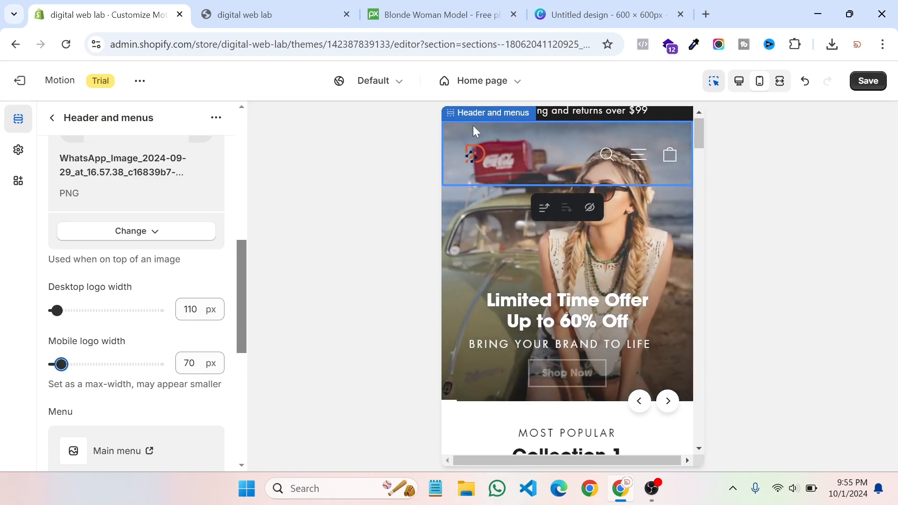
{"action": "left_click_drag", "start_coordinate": [83, 370], "coordinate": [77, 363]}
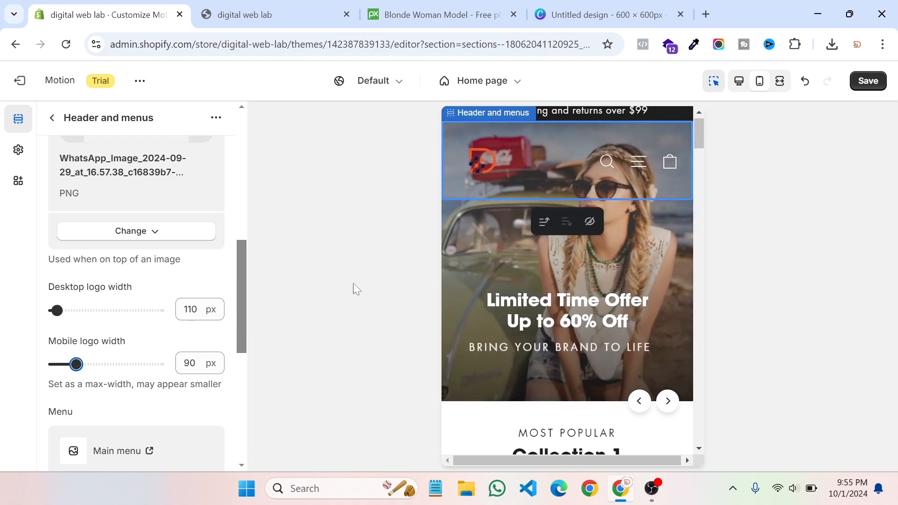
{"action": "left_click", "coordinate": [869, 80]}
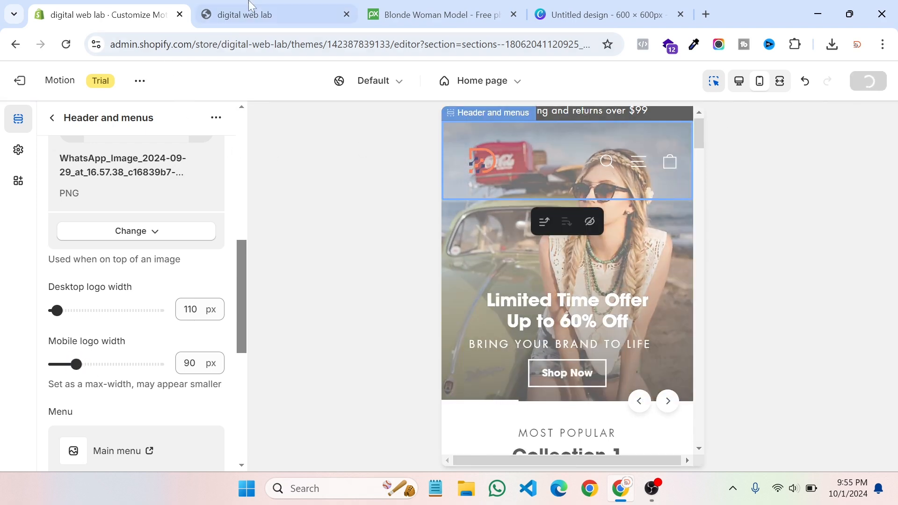
{"action": "mouse_move", "coordinate": [290, 6]}
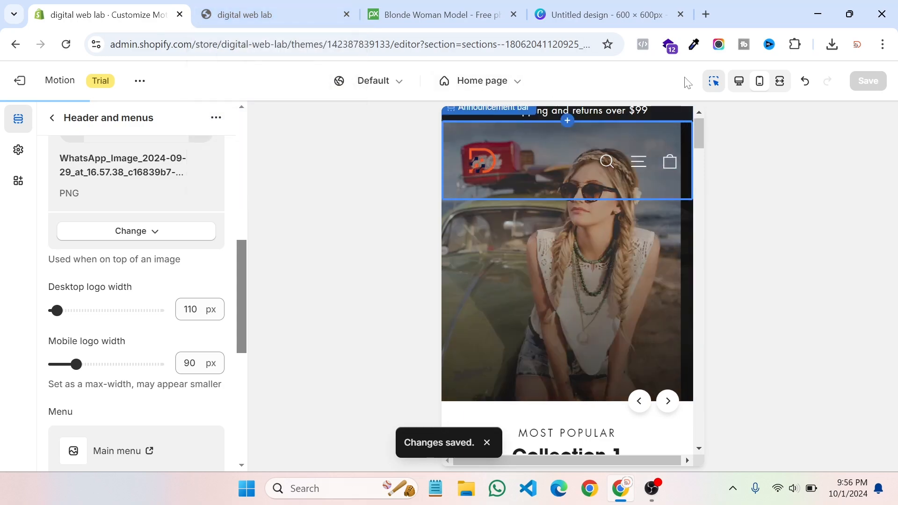
Step: Return the editor to desktop view, review the header's layout options, and check the logo and menu placement in the storefront preview
{"action": "left_click", "coordinate": [739, 82]}
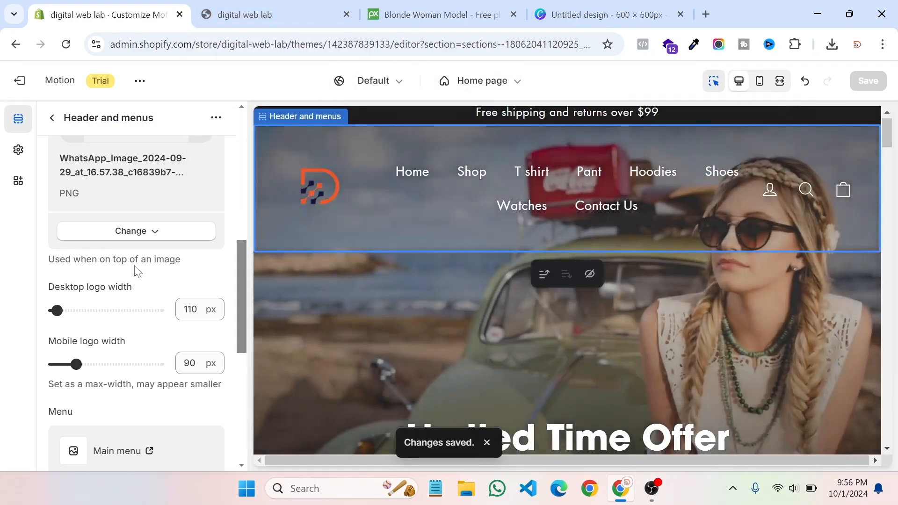
{"action": "scroll", "coordinate": [148, 293], "scroll_direction": "down", "scroll_amount": 5}
{"action": "scroll", "coordinate": [113, 327], "scroll_direction": "down", "scroll_amount": 2}
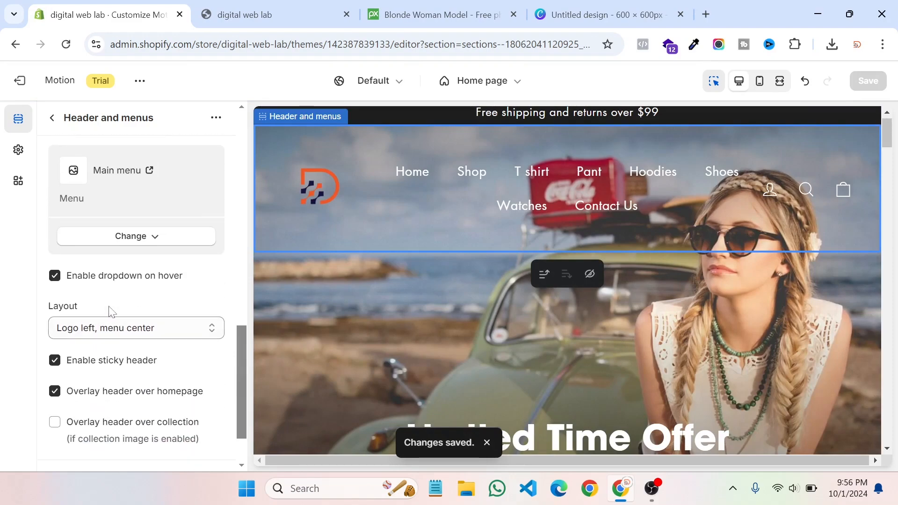
{"action": "scroll", "coordinate": [139, 290], "scroll_direction": "down", "scroll_amount": 2}
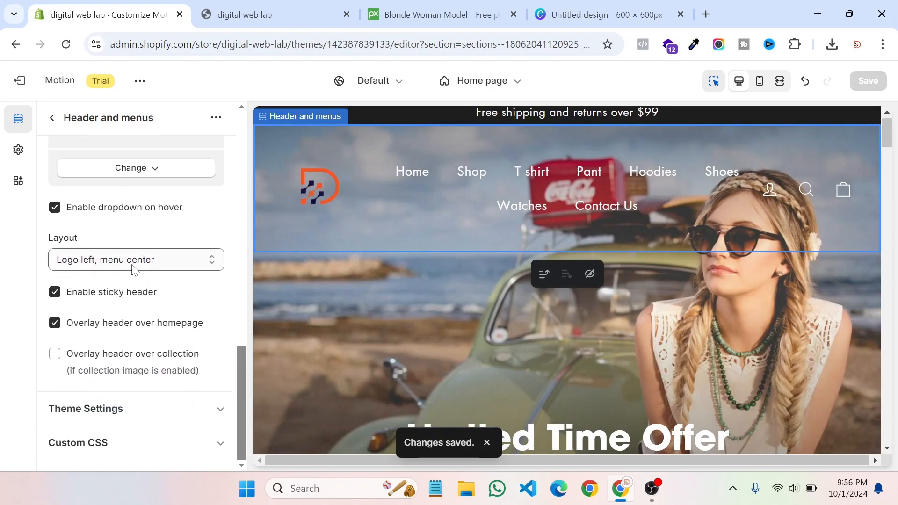
{"action": "left_click", "coordinate": [231, 7]}
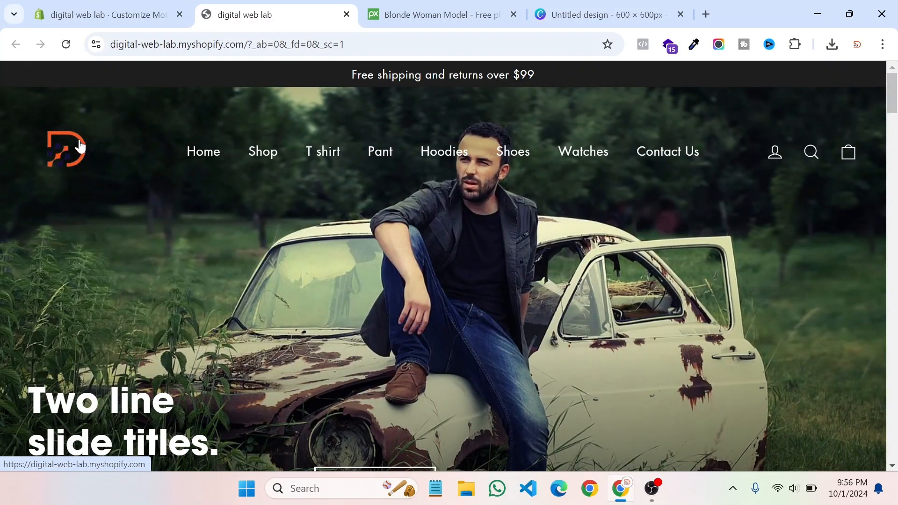
Step: Back in the theme editor, set the header layout to Logo center, menu below and save the theme
{"action": "left_click", "coordinate": [94, 15]}
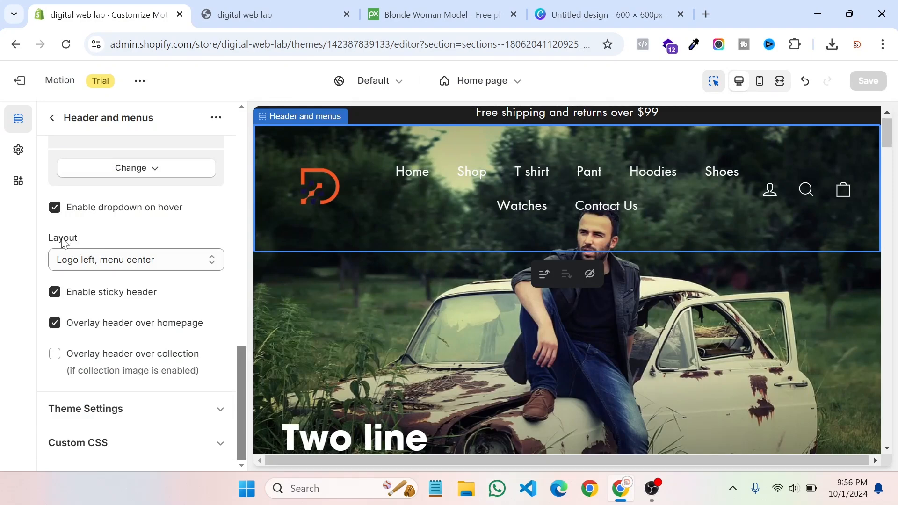
{"action": "left_click", "coordinate": [109, 262]}
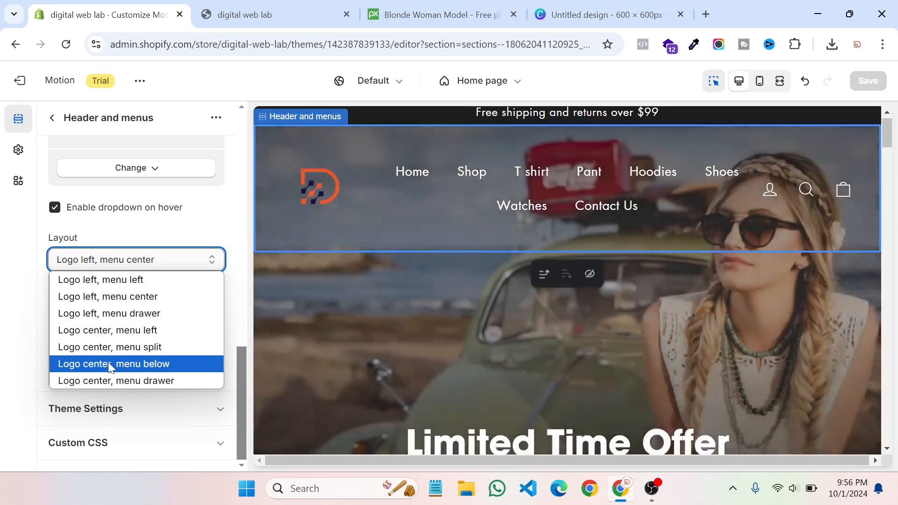
{"action": "left_click", "coordinate": [110, 365]}
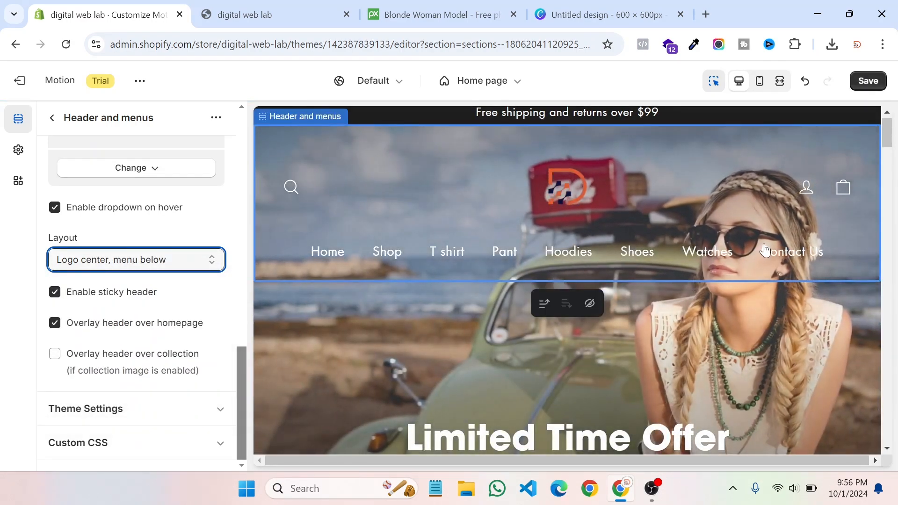
{"action": "left_click", "coordinate": [873, 81]}
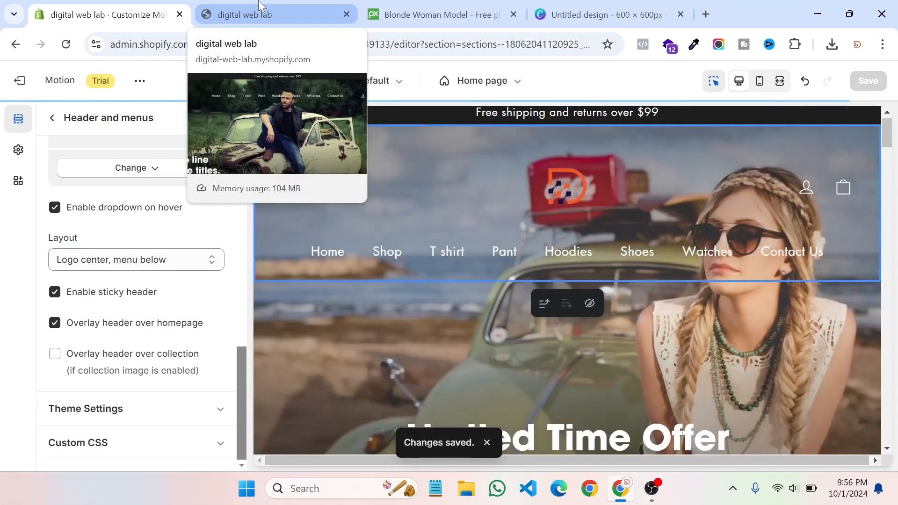
Step: Reload the storefront preview and check the centered logo layout with the preview bar dismissed
{"action": "left_click", "coordinate": [261, 7]}
{"action": "left_click", "coordinate": [65, 45]}
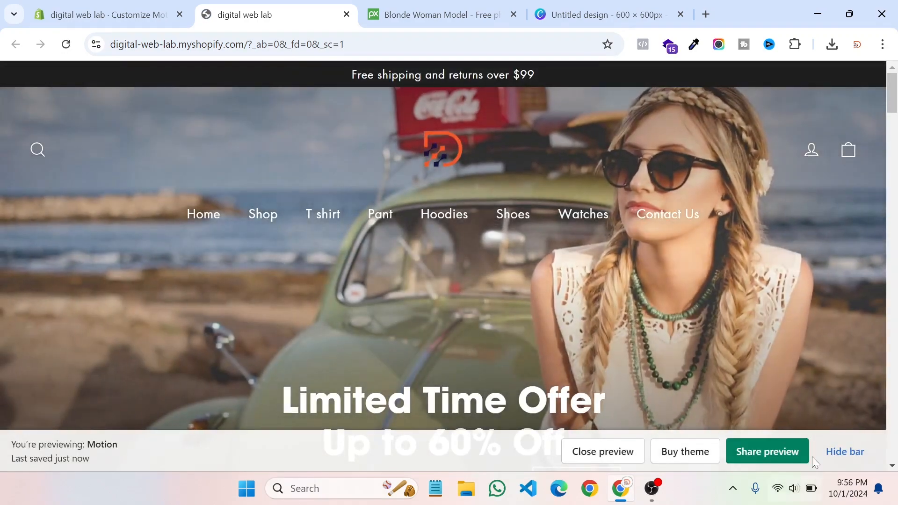
{"action": "left_click", "coordinate": [845, 452]}
Step: Back in the theme editor, set the header layout to Logo left, menu center and save the theme
{"action": "left_click", "coordinate": [125, 10]}
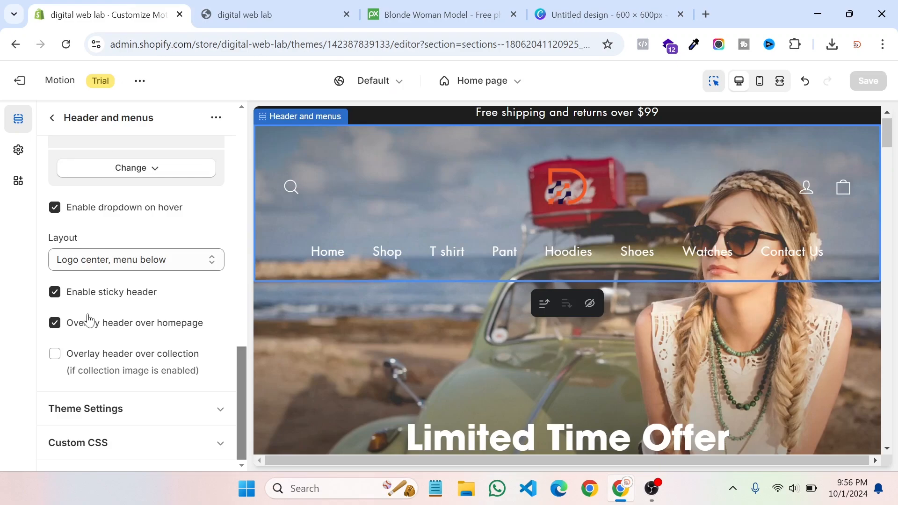
{"action": "left_click", "coordinate": [103, 262]}
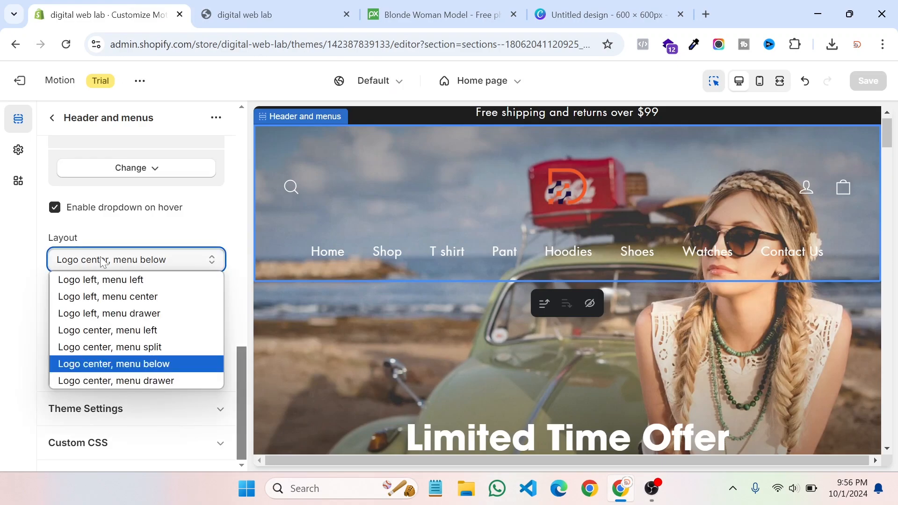
{"action": "left_click", "coordinate": [110, 302]}
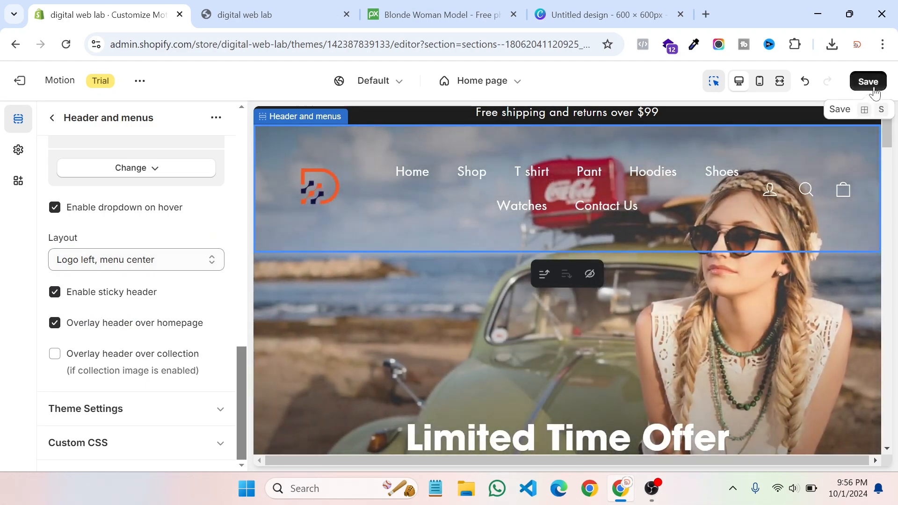
{"action": "left_click", "coordinate": [868, 81]}
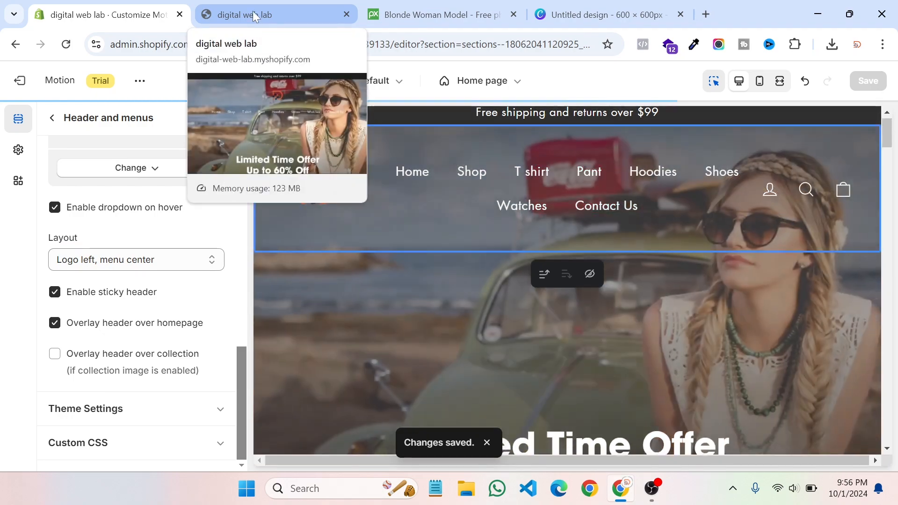
Step: Check in the storefront preview how the sticky header behaves further down the home page
{"action": "left_click", "coordinate": [254, 16]}
{"action": "scroll", "coordinate": [290, 201], "scroll_direction": "down", "scroll_amount": 4}
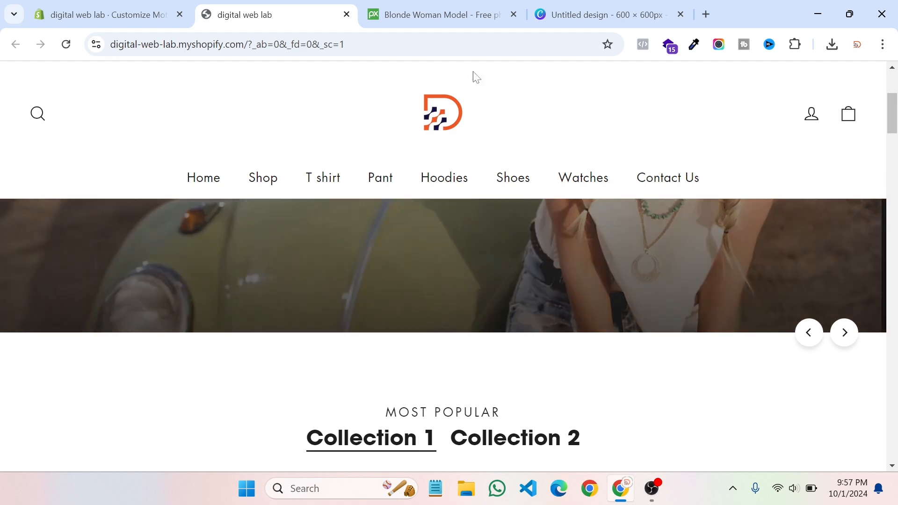
{"action": "scroll", "coordinate": [421, 302], "scroll_direction": "down", "scroll_amount": 3}
{"action": "scroll", "coordinate": [421, 299], "scroll_direction": "down", "scroll_amount": 3}
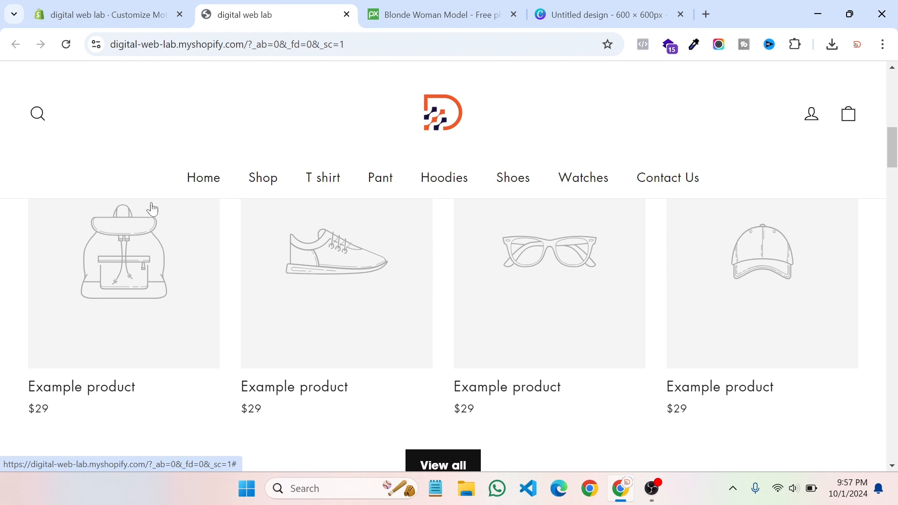
Step: Back in the theme editor, turn off the sticky header and save the theme
{"action": "left_click", "coordinate": [151, 5]}
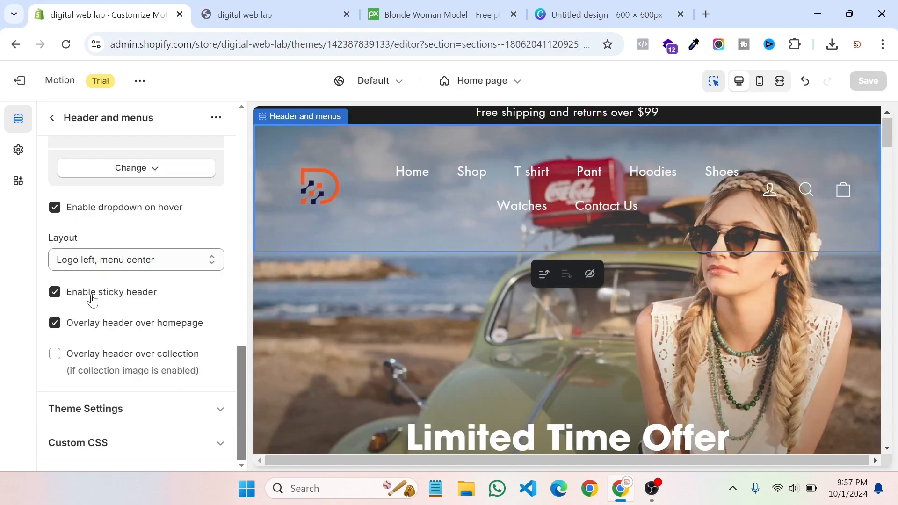
{"action": "left_click", "coordinate": [118, 292]}
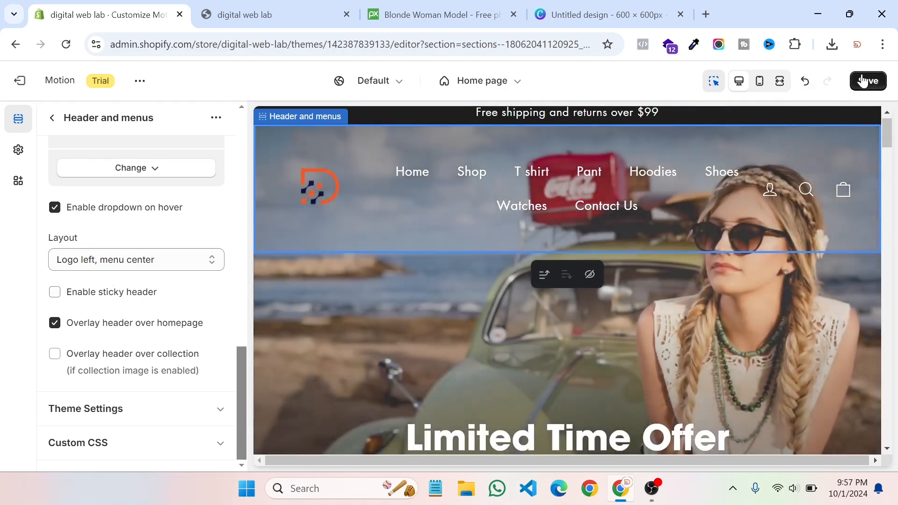
{"action": "left_click", "coordinate": [867, 81]}
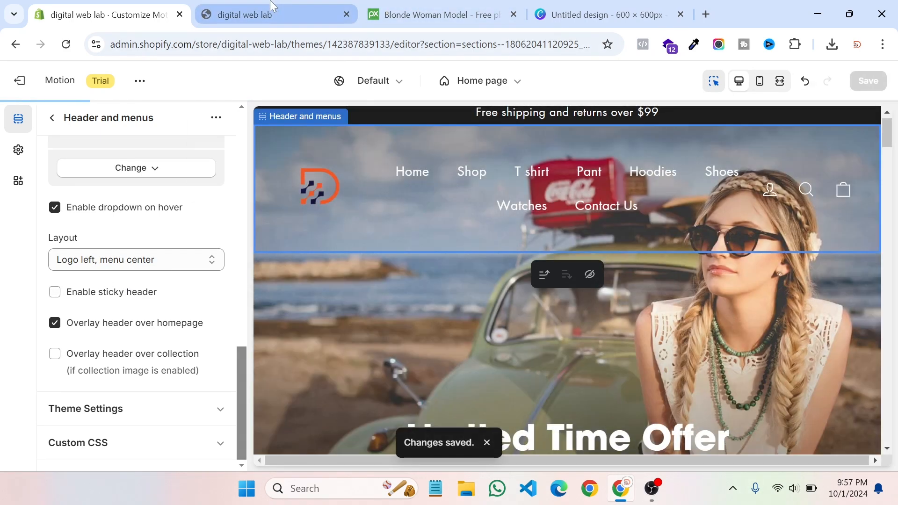
Step: Reload the storefront preview, dismiss the preview bar and check how the non-sticky header behaves further down the home page
{"action": "mouse_move", "coordinate": [271, 6]}
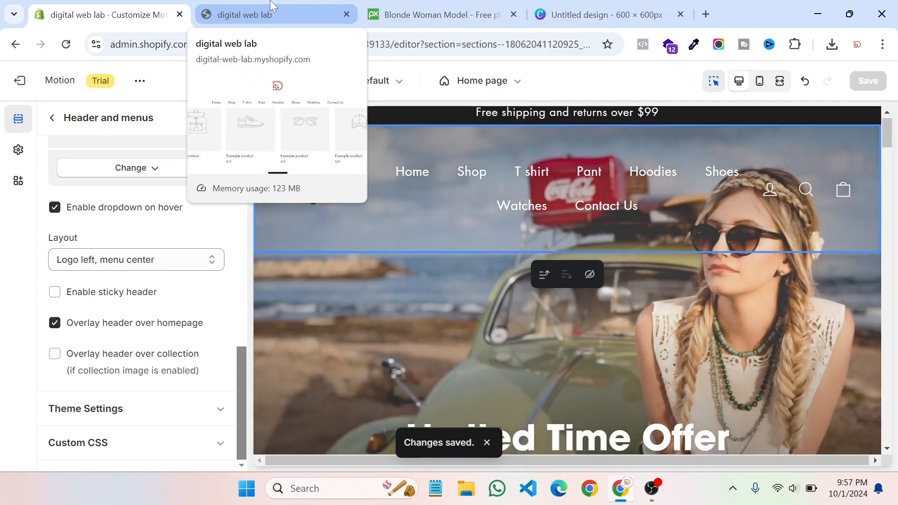
{"action": "left_click", "coordinate": [272, 8]}
{"action": "left_click", "coordinate": [67, 45]}
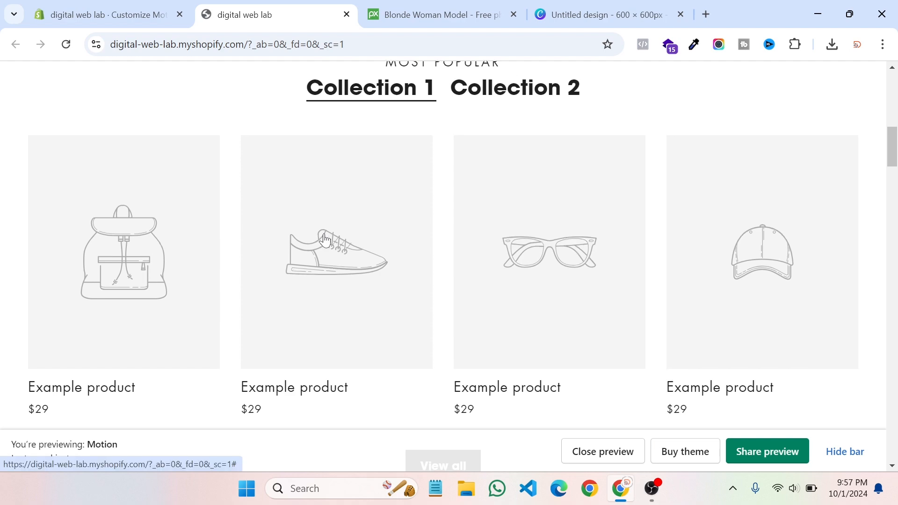
{"action": "scroll", "coordinate": [361, 263], "scroll_direction": "down", "scroll_amount": 3}
{"action": "scroll", "coordinate": [360, 244], "scroll_direction": "up", "scroll_amount": 10}
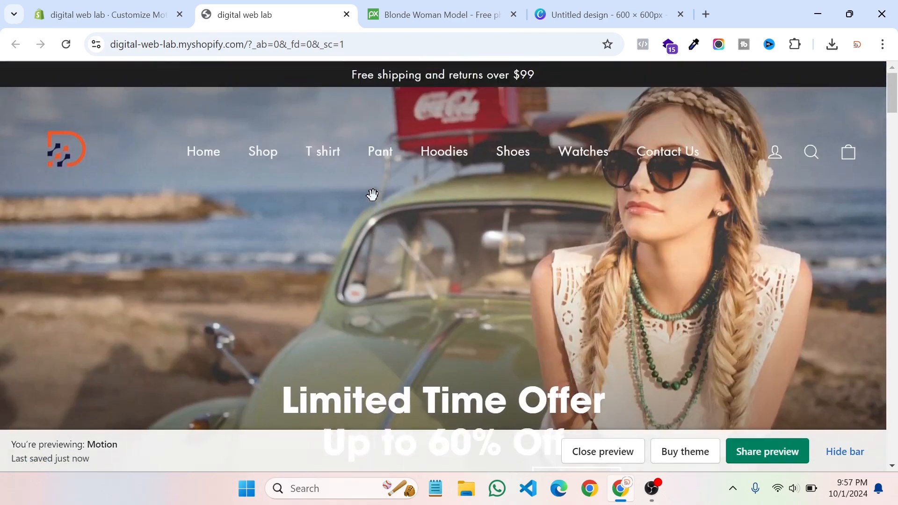
{"action": "scroll", "coordinate": [372, 194], "scroll_direction": "down", "scroll_amount": 10}
{"action": "scroll", "coordinate": [379, 208], "scroll_direction": "up", "scroll_amount": 10}
{"action": "left_click", "coordinate": [845, 451]}
{"action": "scroll", "coordinate": [351, 276], "scroll_direction": "down", "scroll_amount": 10}
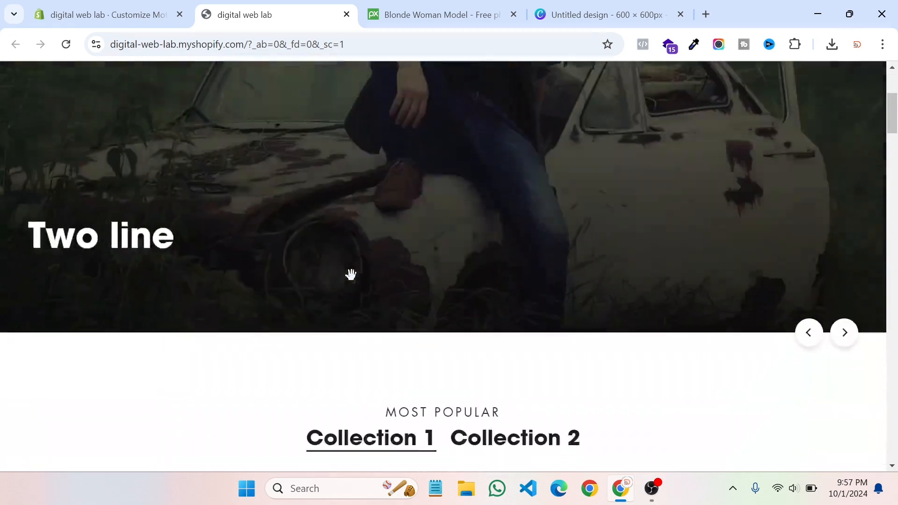
{"action": "scroll", "coordinate": [352, 279], "scroll_direction": "up", "scroll_amount": 10}
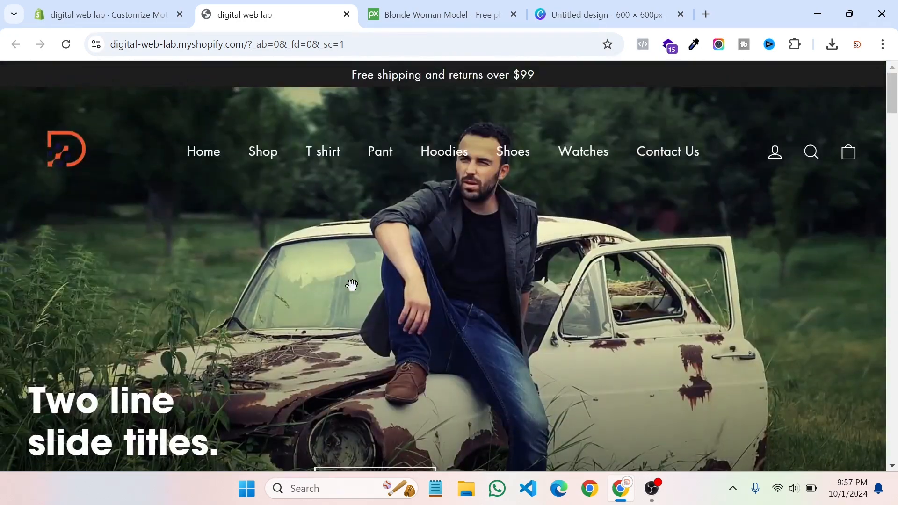
Step: Back in the theme editor, try overlaying the header over collection pages and switch that option off again
{"action": "left_click", "coordinate": [140, 19]}
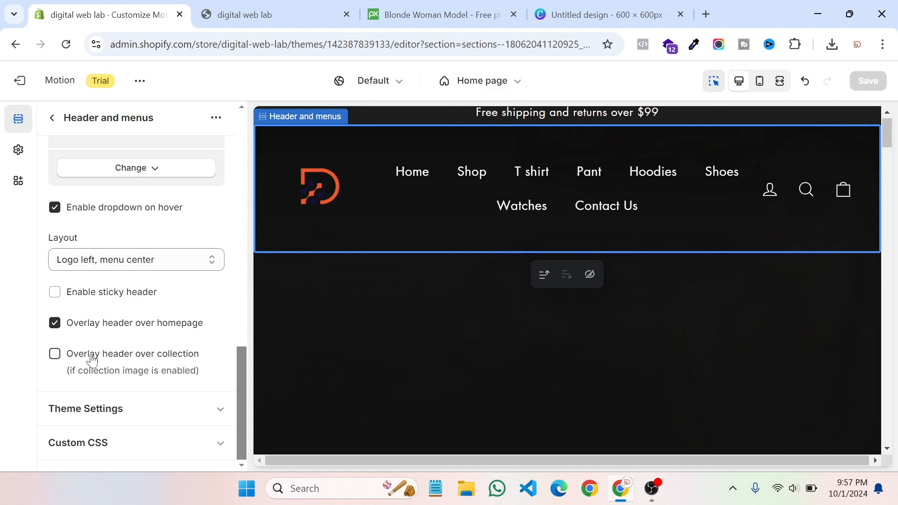
{"action": "left_click", "coordinate": [92, 359]}
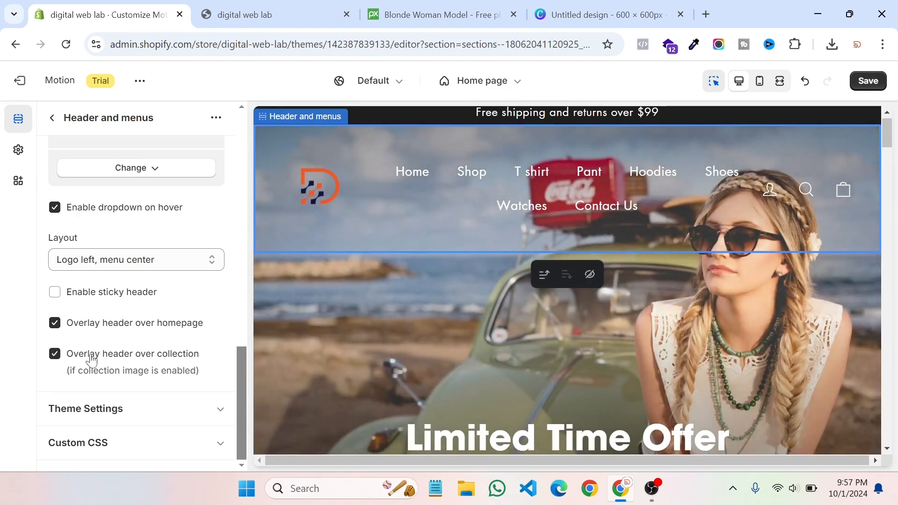
{"action": "left_click", "coordinate": [92, 359]}
{"action": "scroll", "coordinate": [117, 349], "scroll_direction": "up", "scroll_amount": 8}
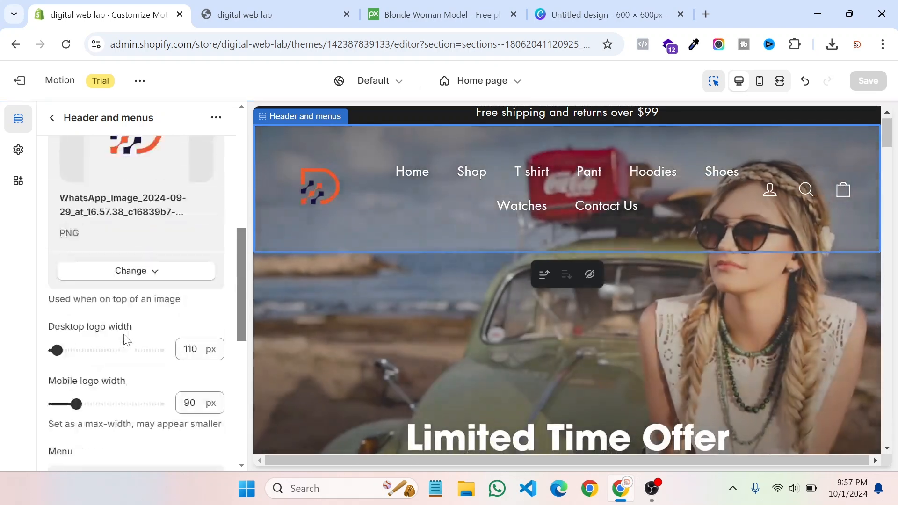
{"action": "scroll", "coordinate": [126, 340], "scroll_direction": "up", "scroll_amount": 4}
{"action": "scroll", "coordinate": [126, 331], "scroll_direction": "down", "scroll_amount": 10}
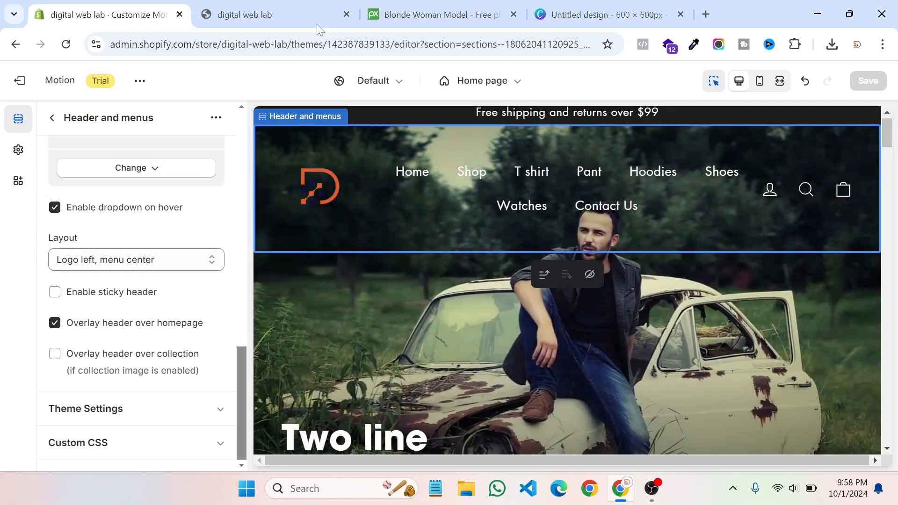
Step: View the overlaid header in the storefront preview, and in the theme editor turn off Overlay header over homepage and save
{"action": "left_click", "coordinate": [309, 10]}
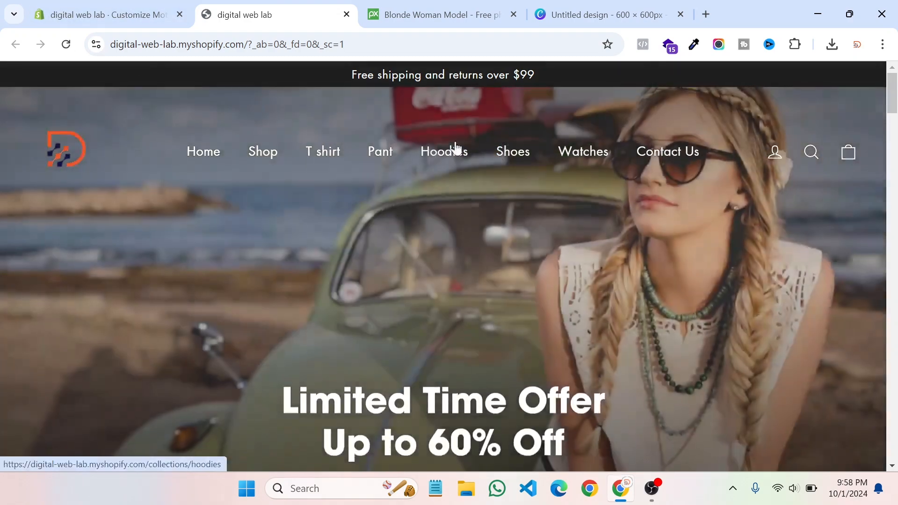
{"action": "left_click", "coordinate": [147, 7]}
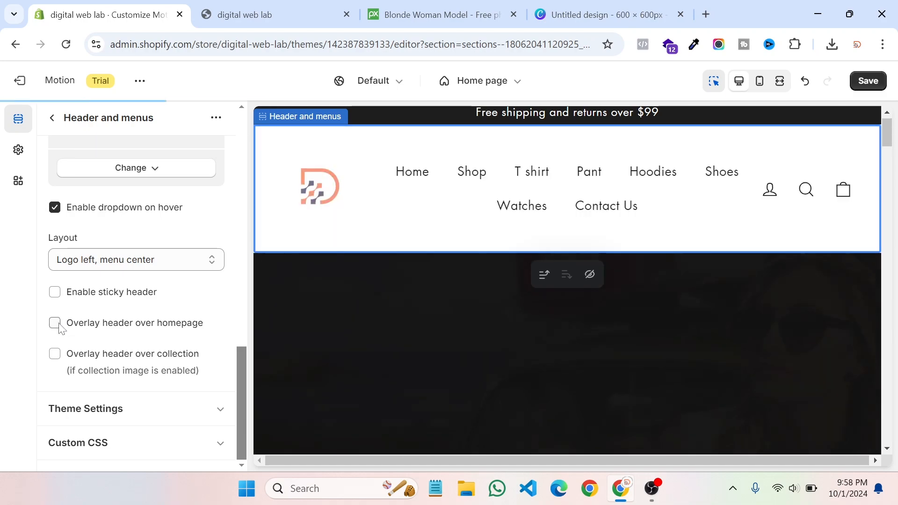
{"action": "left_click", "coordinate": [852, 83]}
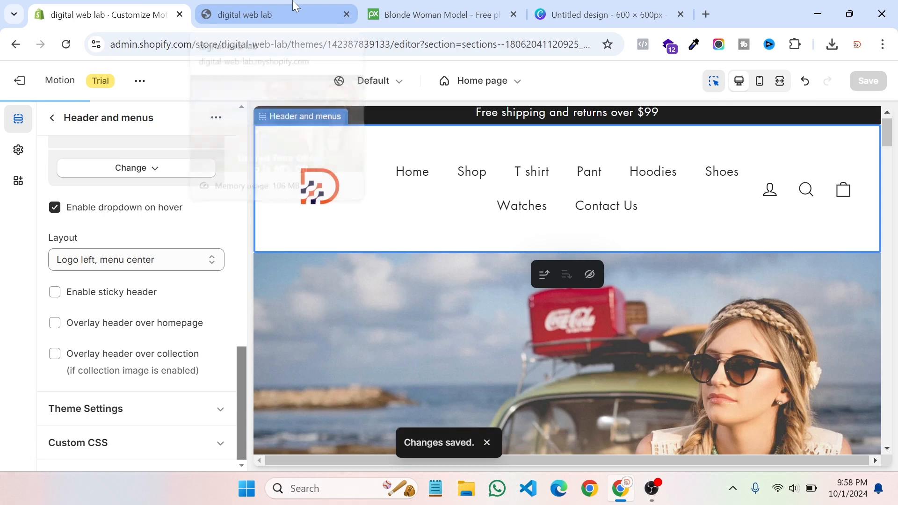
Step: Check the header without the homepage overlay in the refreshed storefront preview, with the preview bar dismissed
{"action": "mouse_move", "coordinate": [295, 6]}
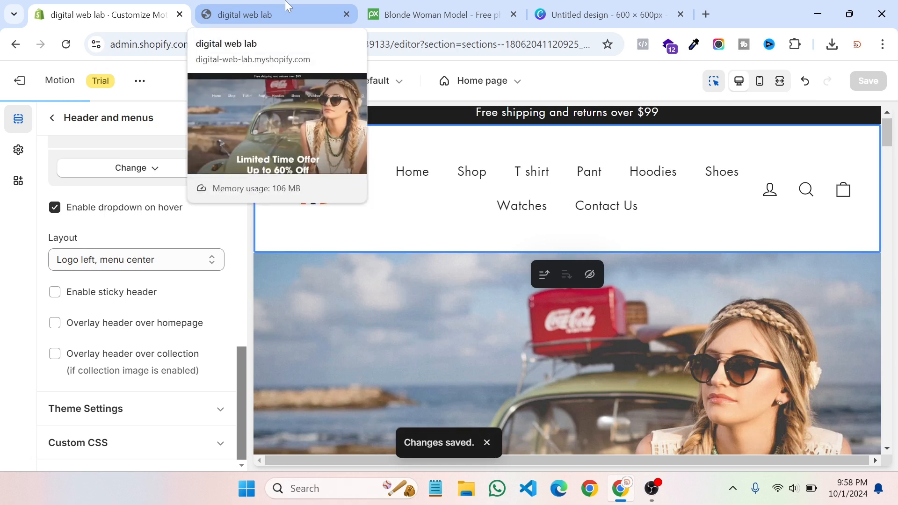
{"action": "left_click", "coordinate": [287, 7]}
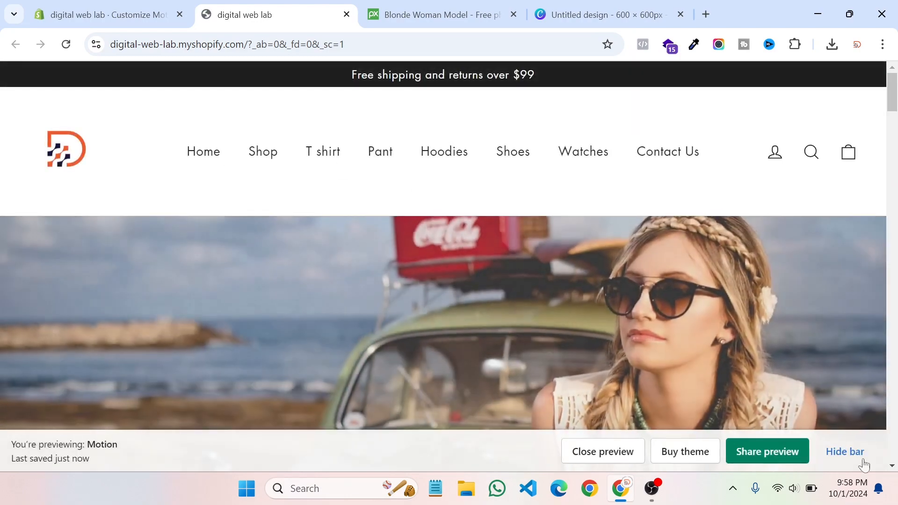
{"action": "left_click", "coordinate": [843, 452]}
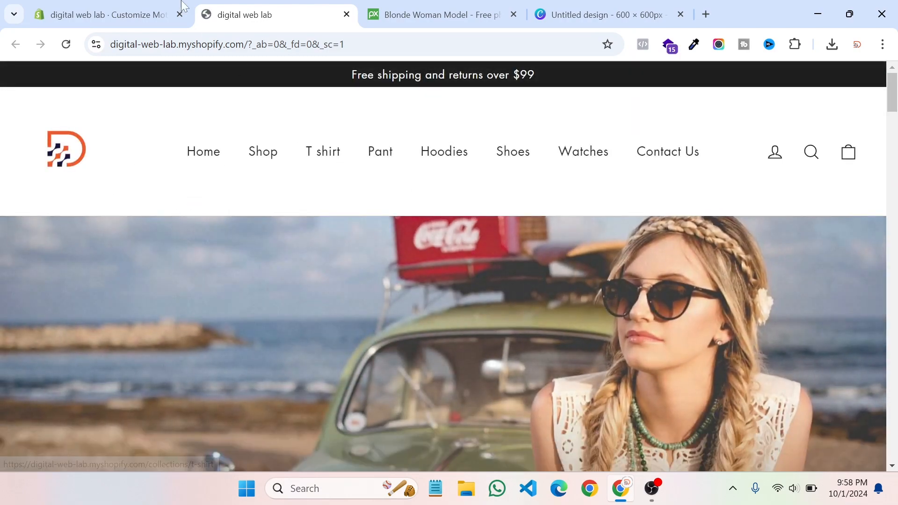
Step: Back in the theme editor, set the header background color to #FF0000 in the theme's color settings
{"action": "left_click", "coordinate": [134, 6]}
{"action": "left_click", "coordinate": [18, 150]}
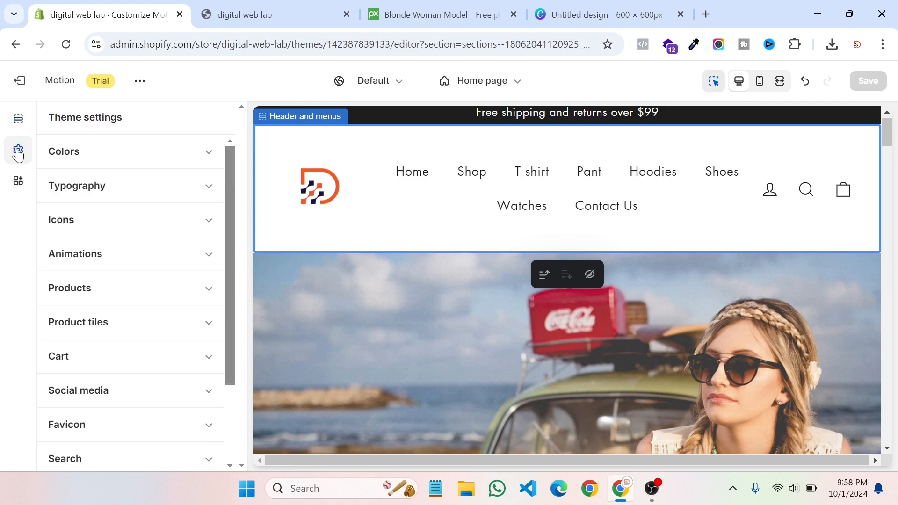
{"action": "left_click", "coordinate": [98, 155]}
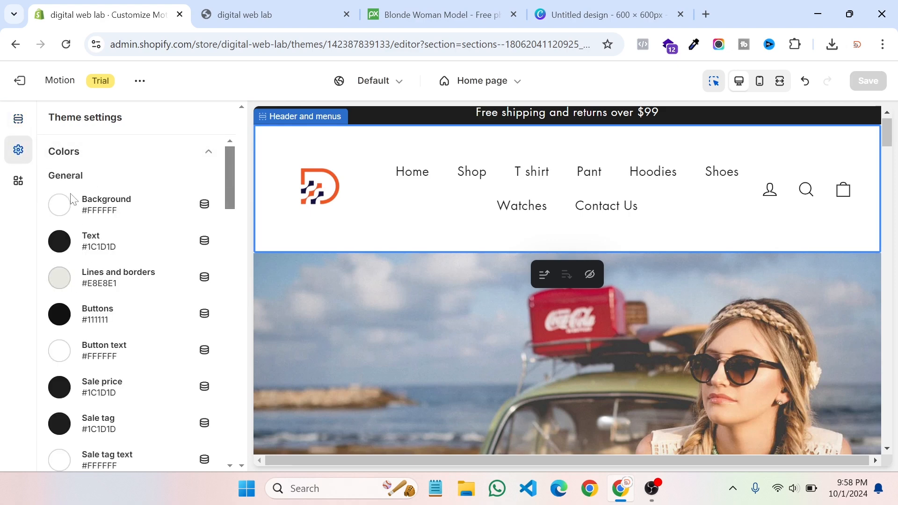
{"action": "scroll", "coordinate": [95, 287], "scroll_direction": "down", "scroll_amount": 7}
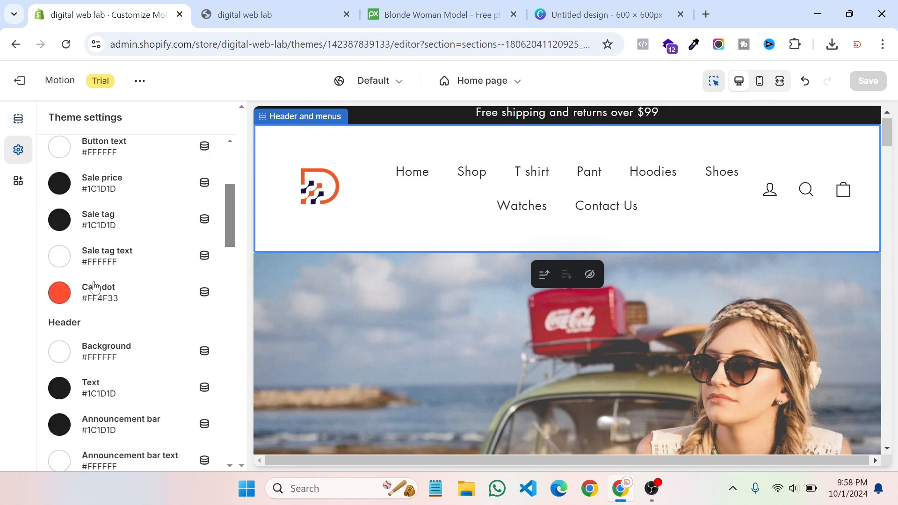
{"action": "scroll", "coordinate": [95, 350], "scroll_direction": "down", "scroll_amount": 9}
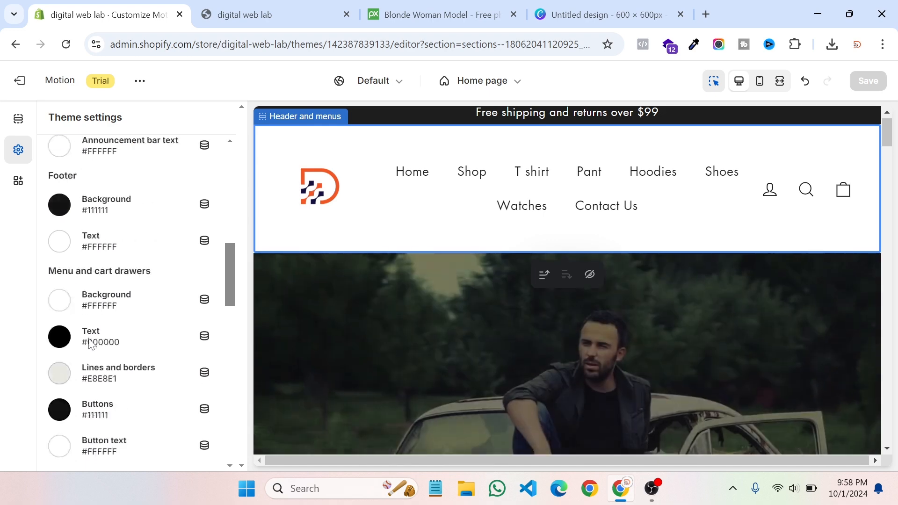
{"action": "scroll", "coordinate": [107, 382], "scroll_direction": "down", "scroll_amount": 2}
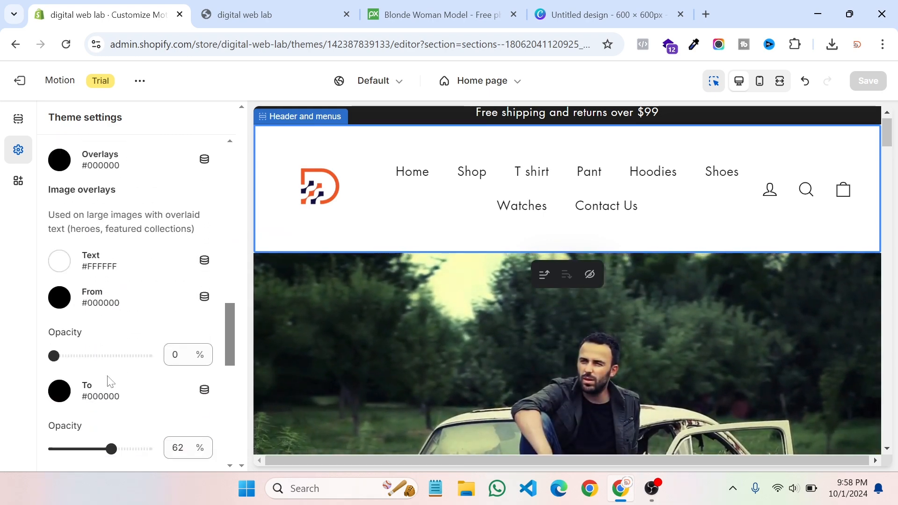
{"action": "scroll", "coordinate": [110, 346], "scroll_direction": "up", "scroll_amount": 8}
{"action": "scroll", "coordinate": [86, 349], "scroll_direction": "up", "scroll_amount": 3}
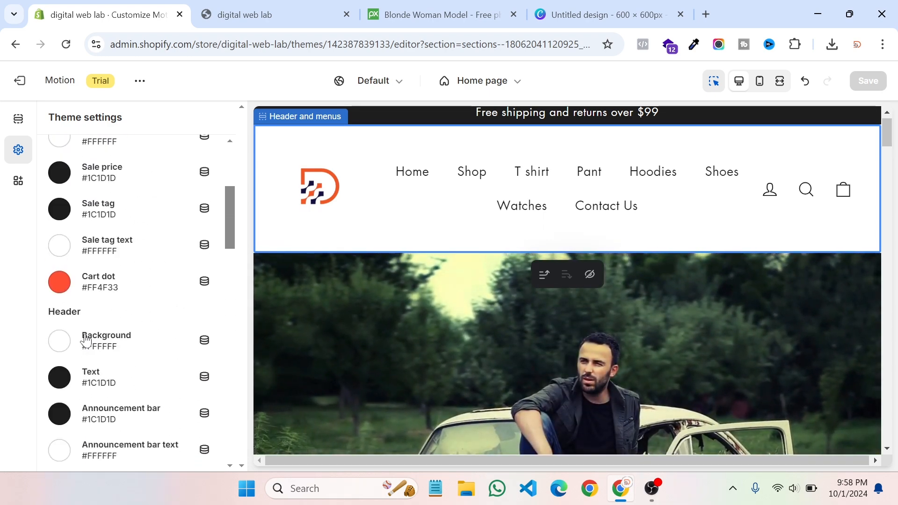
{"action": "scroll", "coordinate": [70, 327], "scroll_direction": "down", "scroll_amount": 2}
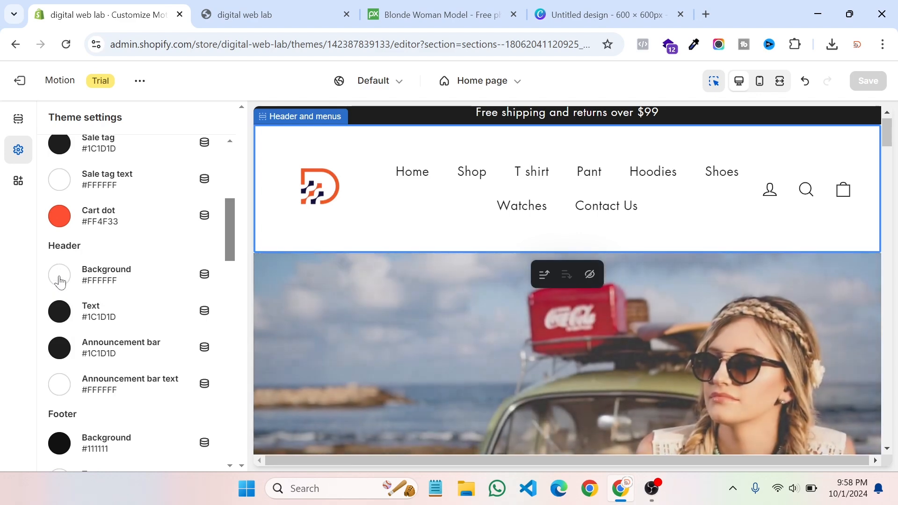
{"action": "left_click", "coordinate": [59, 276]}
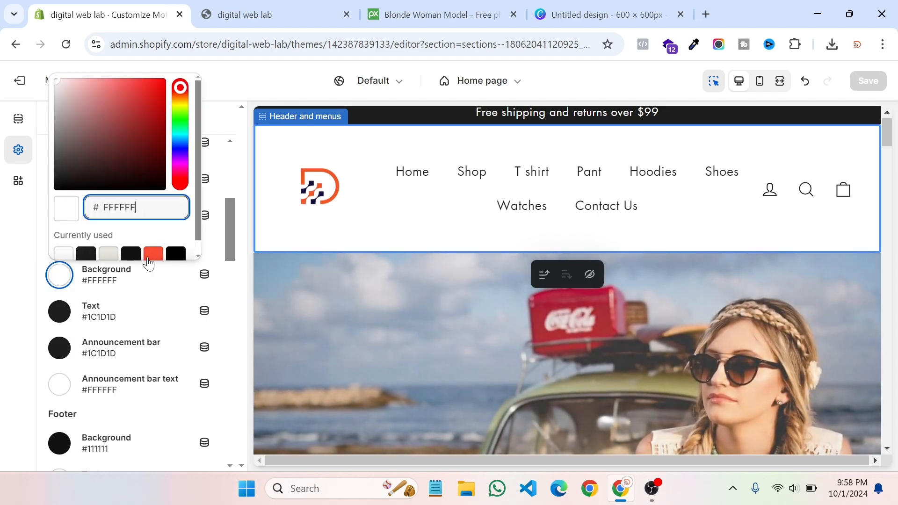
{"action": "left_click", "coordinate": [159, 92]}
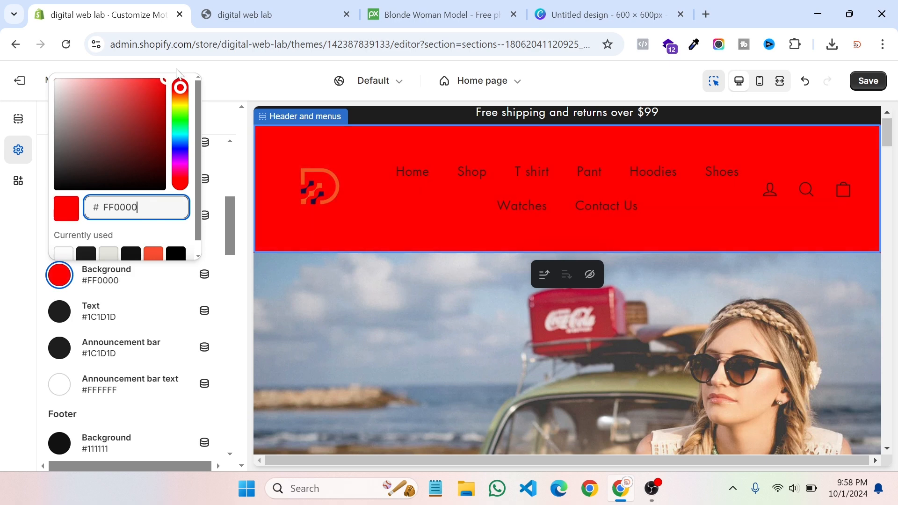
{"action": "left_click", "coordinate": [177, 70]}
Step: Try #006BFF as the header background color
{"action": "left_click", "coordinate": [59, 275]}
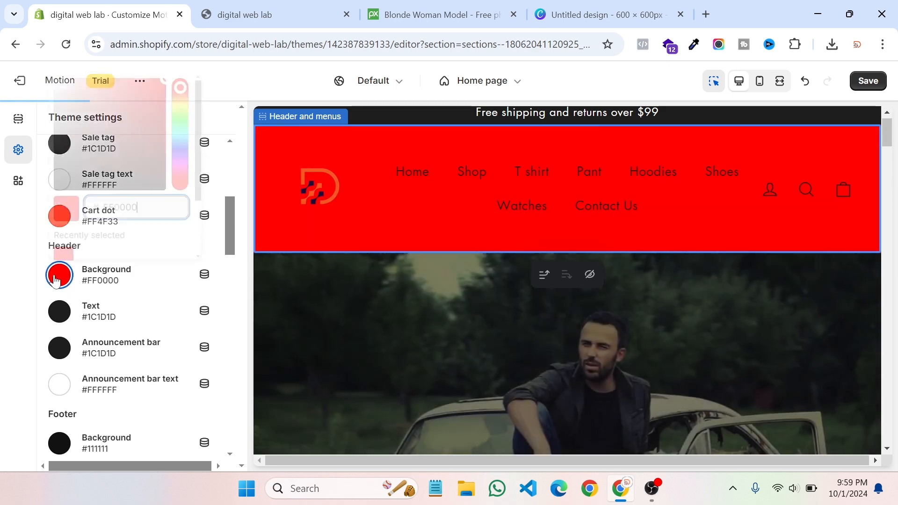
{"action": "left_click", "coordinate": [179, 146]}
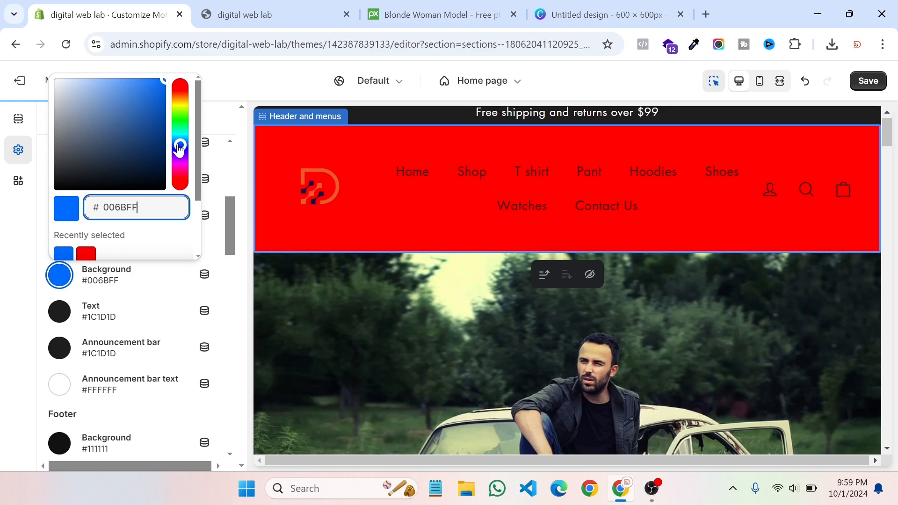
{"action": "left_click", "coordinate": [20, 249]}
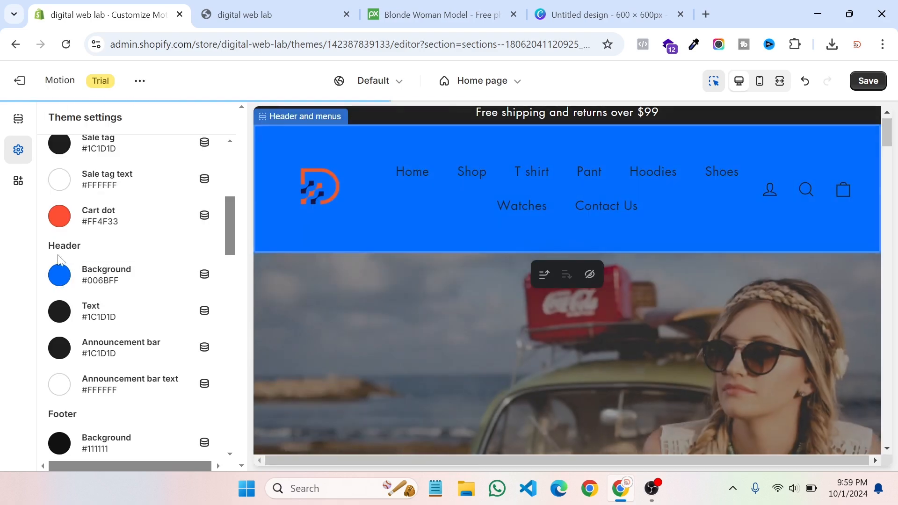
Step: Restore the header background color to white, #FFFFFF
{"action": "left_click", "coordinate": [60, 276]}
{"action": "scroll", "coordinate": [124, 187], "scroll_direction": "down", "scroll_amount": 2}
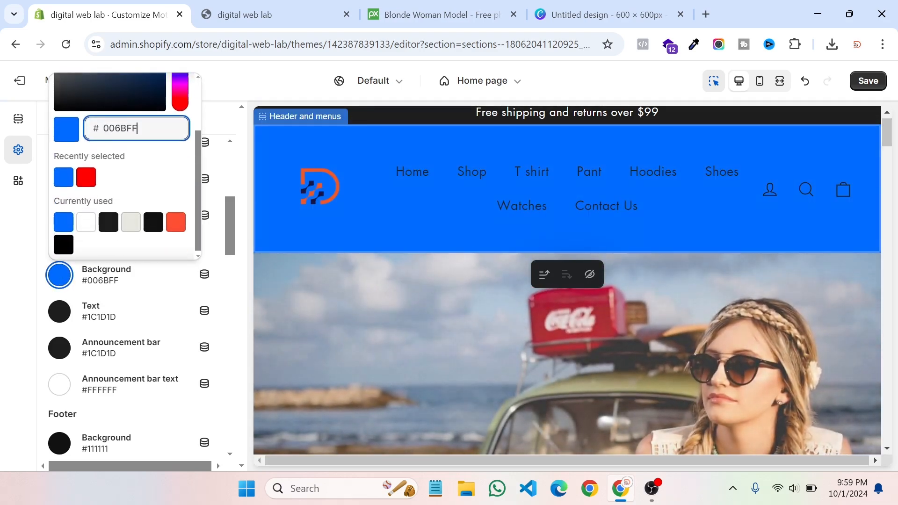
{"action": "left_click", "coordinate": [86, 223]}
{"action": "left_click", "coordinate": [26, 262]}
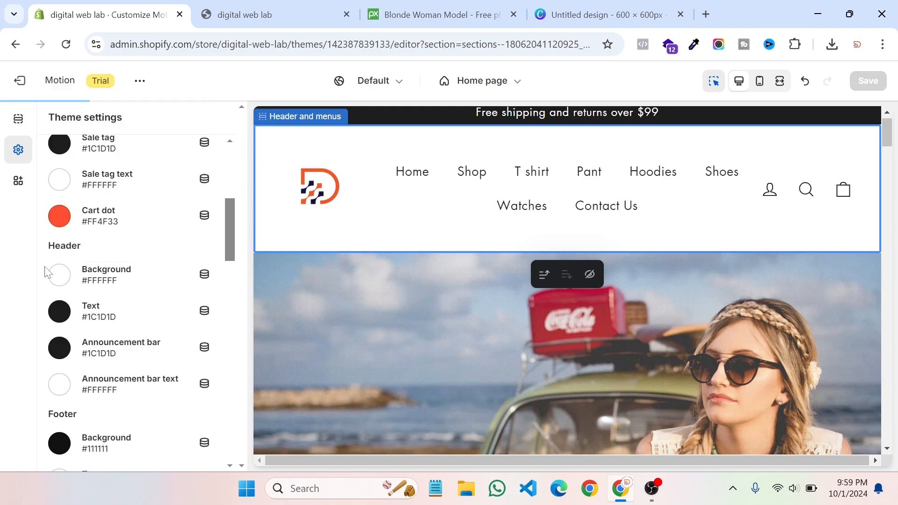
{"action": "scroll", "coordinate": [47, 272], "scroll_direction": "up", "scroll_amount": 5}
Step: In the Header and menus section, turn on Overlay header over homepage and save the theme
{"action": "left_click", "coordinate": [18, 122]}
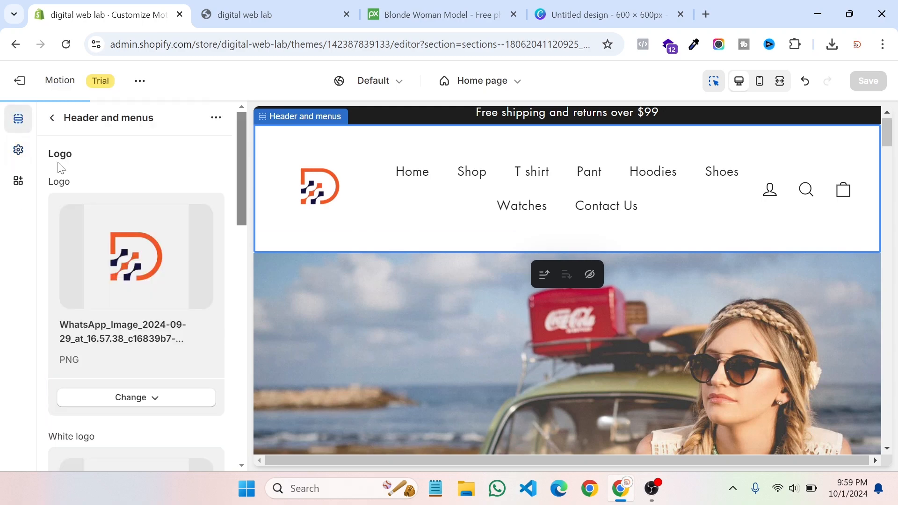
{"action": "scroll", "coordinate": [118, 313], "scroll_direction": "down", "scroll_amount": 10}
{"action": "scroll", "coordinate": [119, 312], "scroll_direction": "down", "scroll_amount": 5}
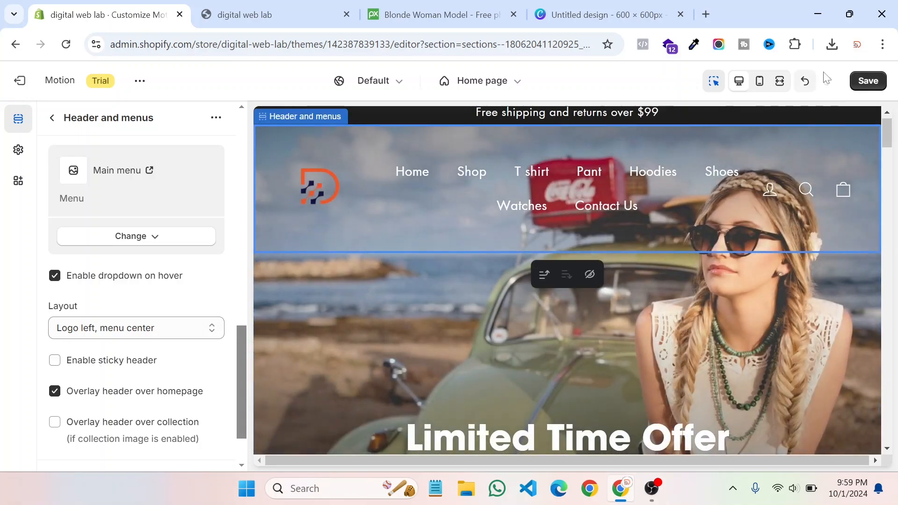
{"action": "left_click", "coordinate": [869, 83]}
{"action": "scroll", "coordinate": [126, 358], "scroll_direction": "down", "scroll_amount": 2}
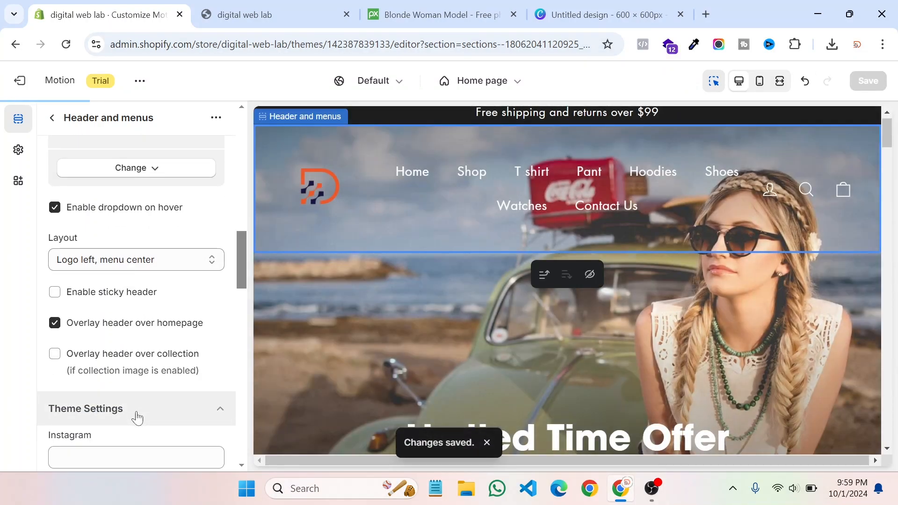
Step: Review the remaining Header and menus settings, from the social links to cart type, text size and cart icon, and return to the section list
{"action": "scroll", "coordinate": [137, 417], "scroll_direction": "down", "scroll_amount": 5}
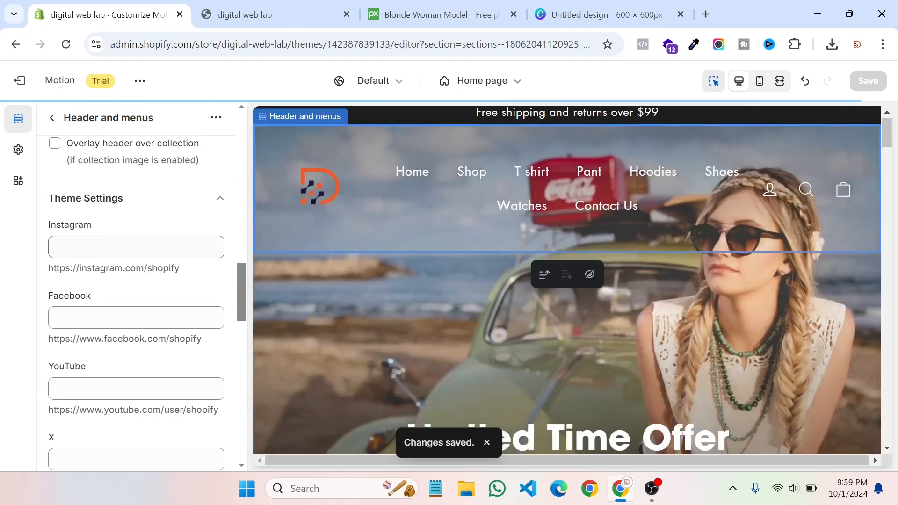
{"action": "scroll", "coordinate": [100, 355], "scroll_direction": "down", "scroll_amount": 14}
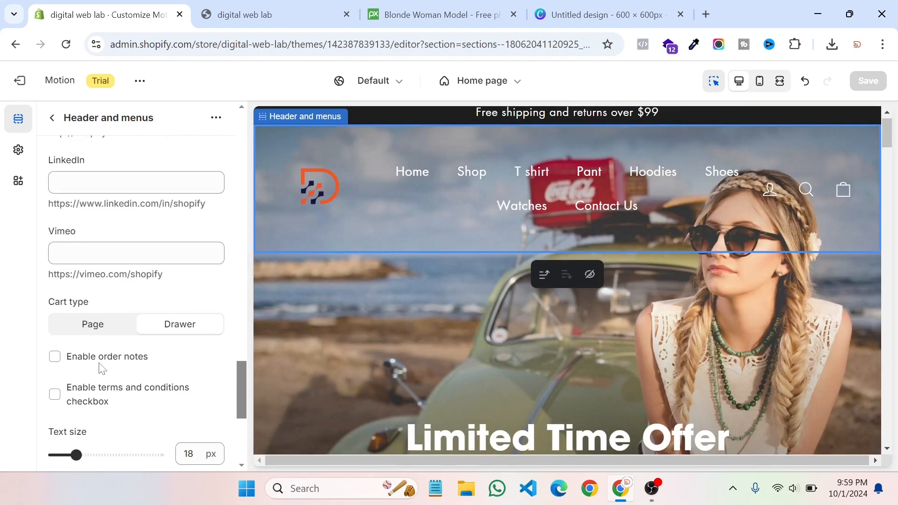
{"action": "scroll", "coordinate": [103, 368], "scroll_direction": "down", "scroll_amount": 5}
{"action": "scroll", "coordinate": [110, 377], "scroll_direction": "down", "scroll_amount": 1}
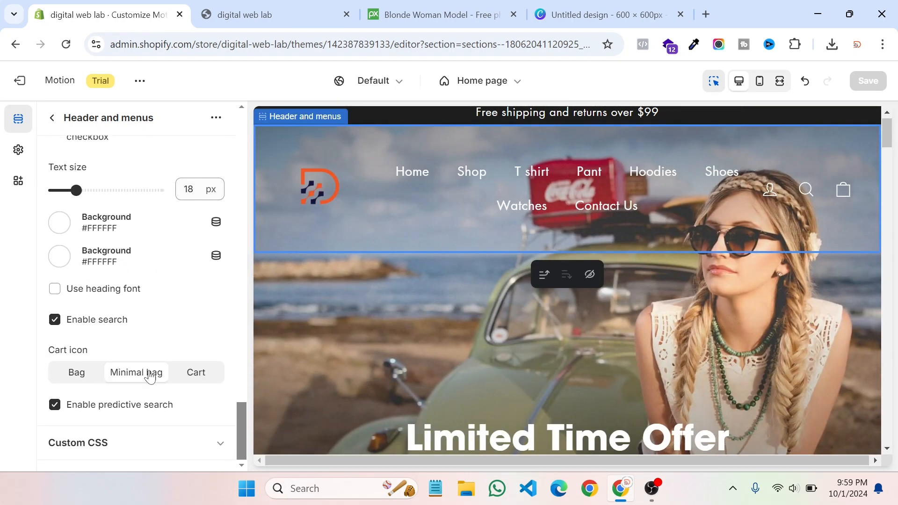
{"action": "scroll", "coordinate": [149, 377], "scroll_direction": "up", "scroll_amount": 20}
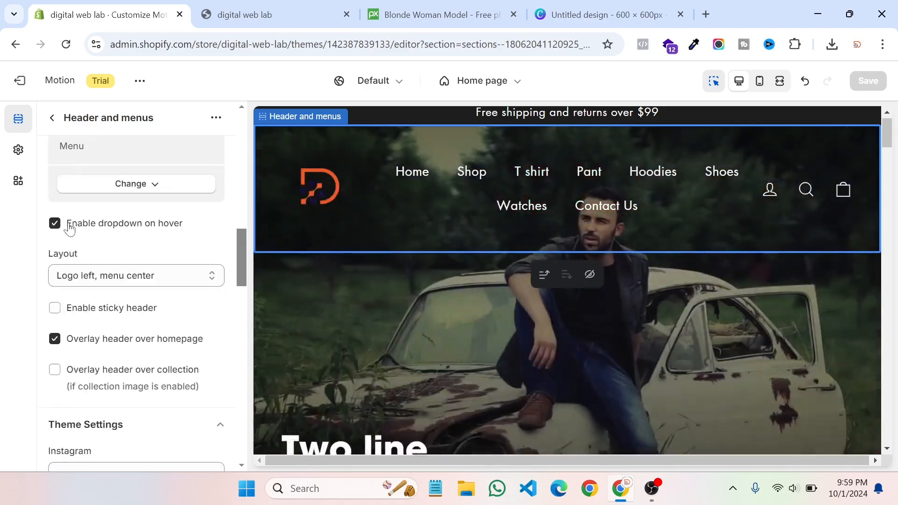
{"action": "scroll", "coordinate": [70, 229], "scroll_direction": "up", "scroll_amount": 16}
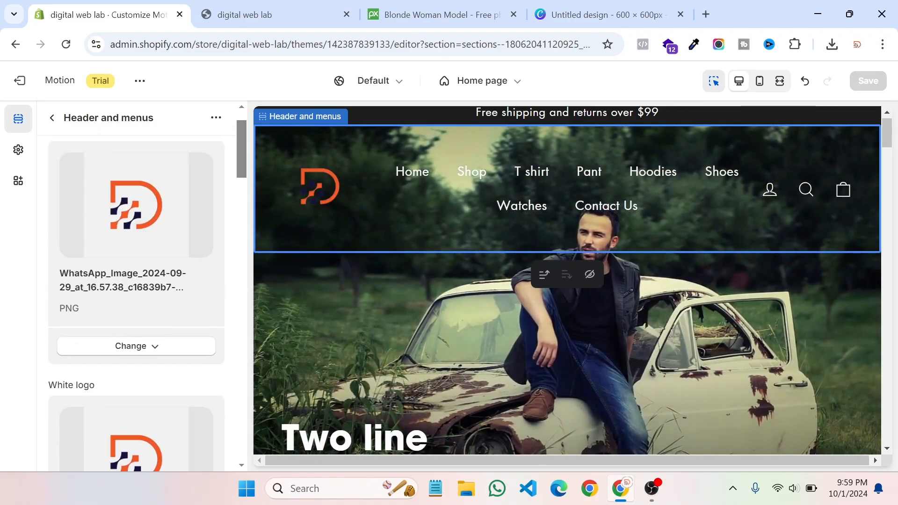
{"action": "scroll", "coordinate": [57, 128], "scroll_direction": "up", "scroll_amount": 2}
{"action": "left_click", "coordinate": [53, 119]}
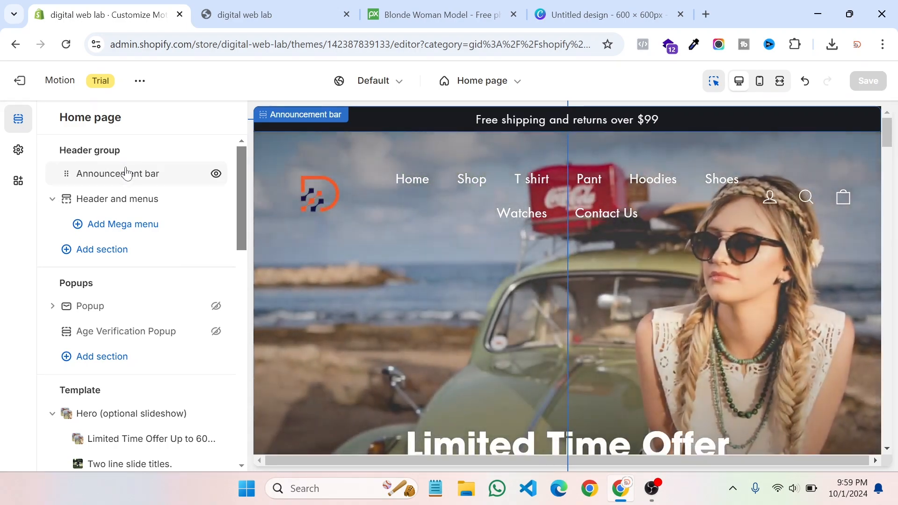
Step: Reopen the Header and menus section to recheck its dropdown, layout, sticky and overlay options, and return to the section list
{"action": "left_click", "coordinate": [108, 201]}
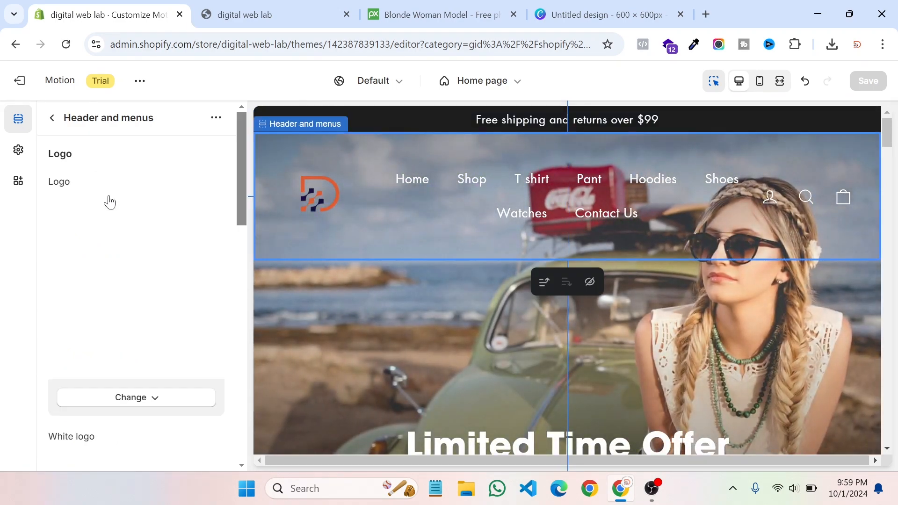
{"action": "scroll", "coordinate": [136, 234], "scroll_direction": "down", "scroll_amount": 12}
{"action": "scroll", "coordinate": [136, 238], "scroll_direction": "down", "scroll_amount": 3}
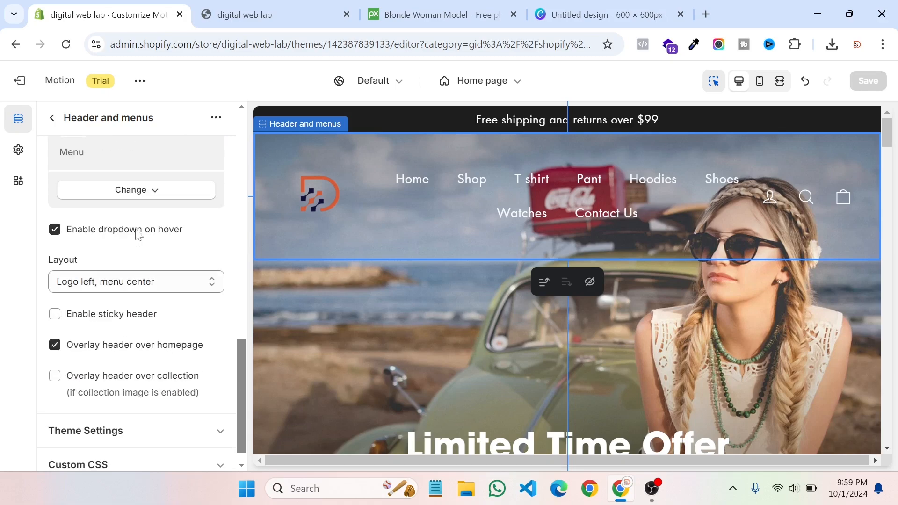
{"action": "scroll", "coordinate": [117, 215], "scroll_direction": "up", "scroll_amount": 15}
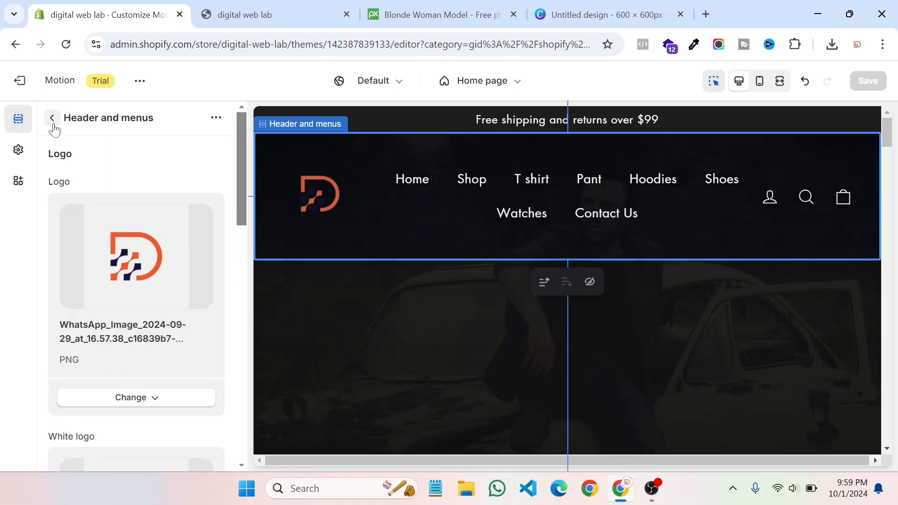
{"action": "left_click", "coordinate": [52, 118]}
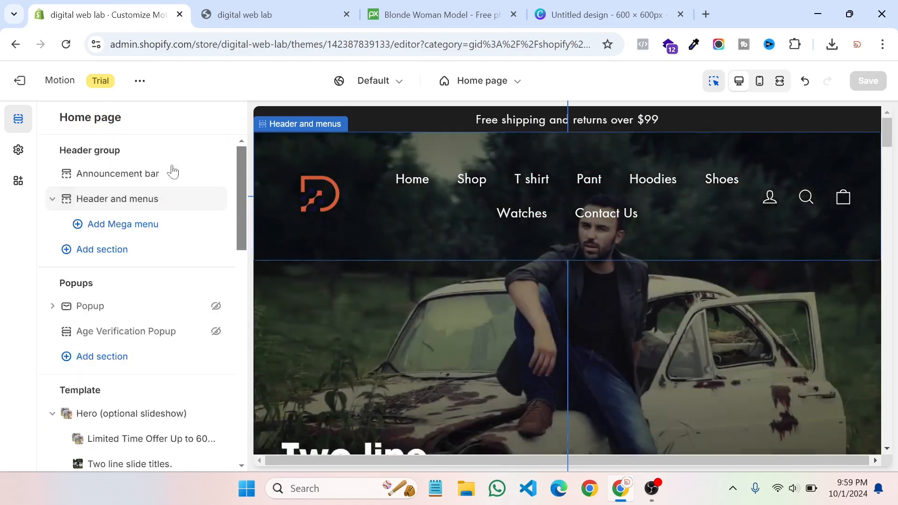
Step: Look over the home page preview below the hero and the template's section list down to the collection list
{"action": "scroll", "coordinate": [447, 205], "scroll_direction": "down", "scroll_amount": 7}
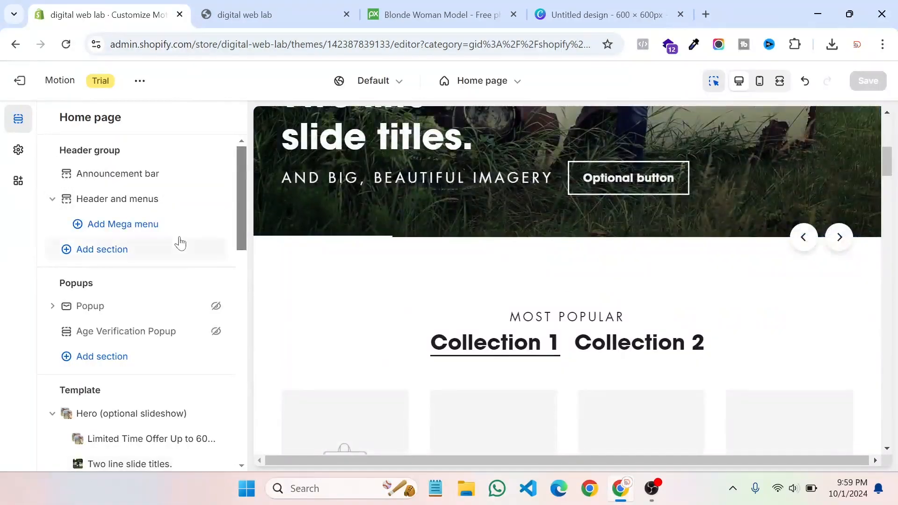
{"action": "scroll", "coordinate": [176, 239], "scroll_direction": "down", "scroll_amount": 6}
{"action": "scroll", "coordinate": [435, 273], "scroll_direction": "up", "scroll_amount": 7}
{"action": "scroll", "coordinate": [435, 273], "scroll_direction": "down", "scroll_amount": 4}
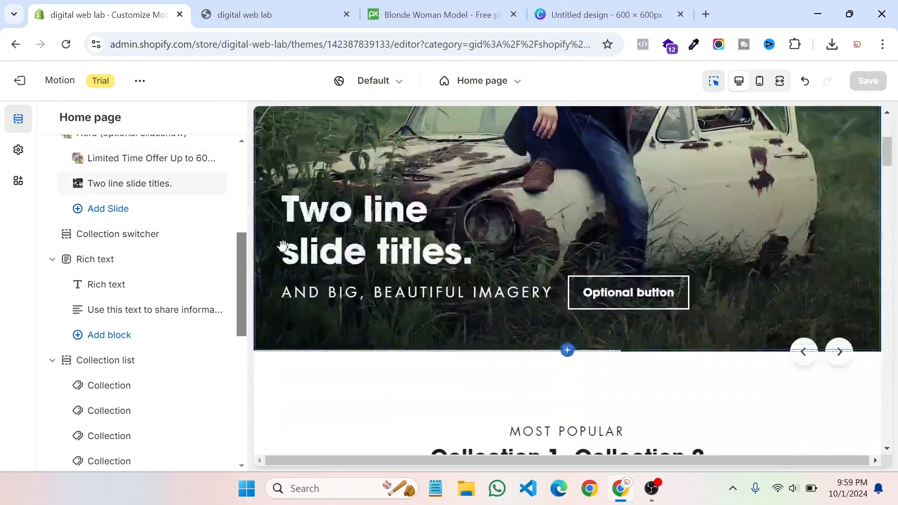
Step: Switch to the storefront preview, reload it, hide the preview bar, and examine the overlay header and the hero slideshow
{"action": "left_click", "coordinate": [241, 13]}
{"action": "scroll", "coordinate": [351, 309], "scroll_direction": "down", "scroll_amount": 3}
{"action": "scroll", "coordinate": [309, 292], "scroll_direction": "down", "scroll_amount": 5}
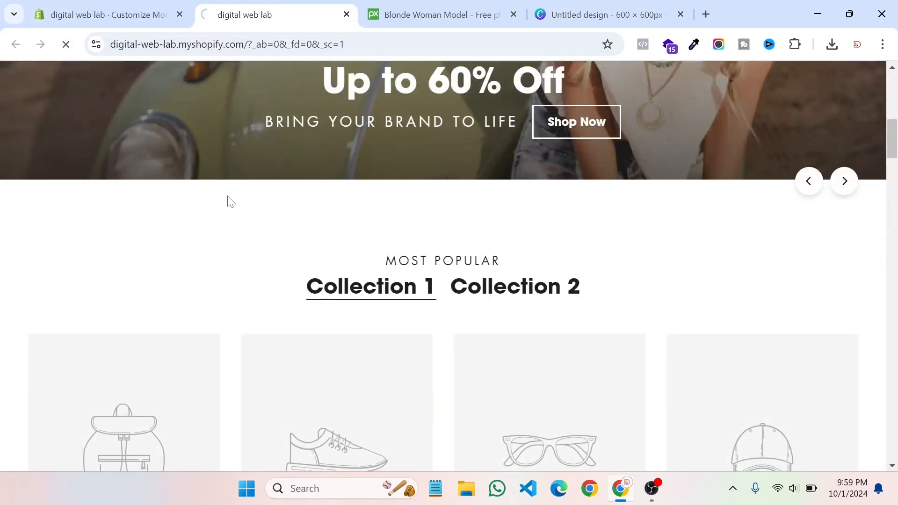
{"action": "scroll", "coordinate": [309, 201], "scroll_direction": "down", "scroll_amount": 2}
{"action": "scroll", "coordinate": [443, 243], "scroll_direction": "up", "scroll_amount": 5}
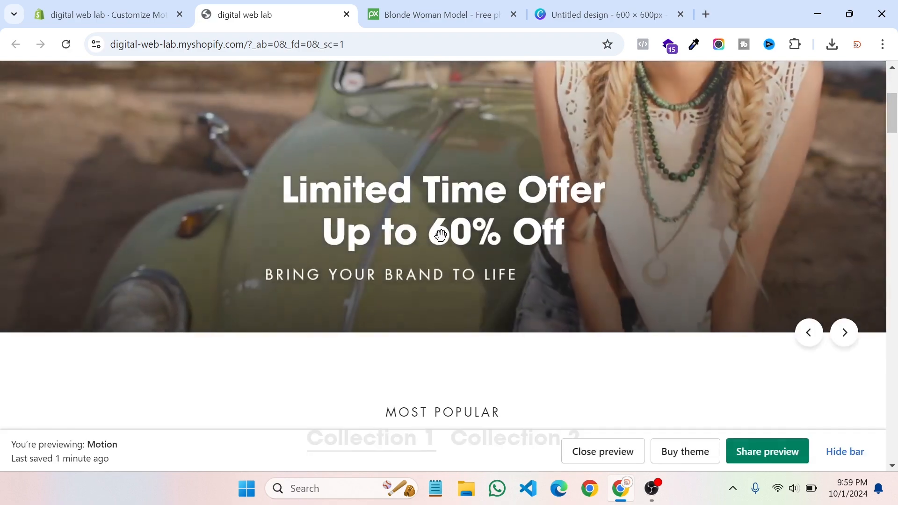
{"action": "scroll", "coordinate": [442, 238], "scroll_direction": "down", "scroll_amount": 4}
{"action": "left_click", "coordinate": [844, 452]}
{"action": "scroll", "coordinate": [521, 197], "scroll_direction": "up", "scroll_amount": 8}
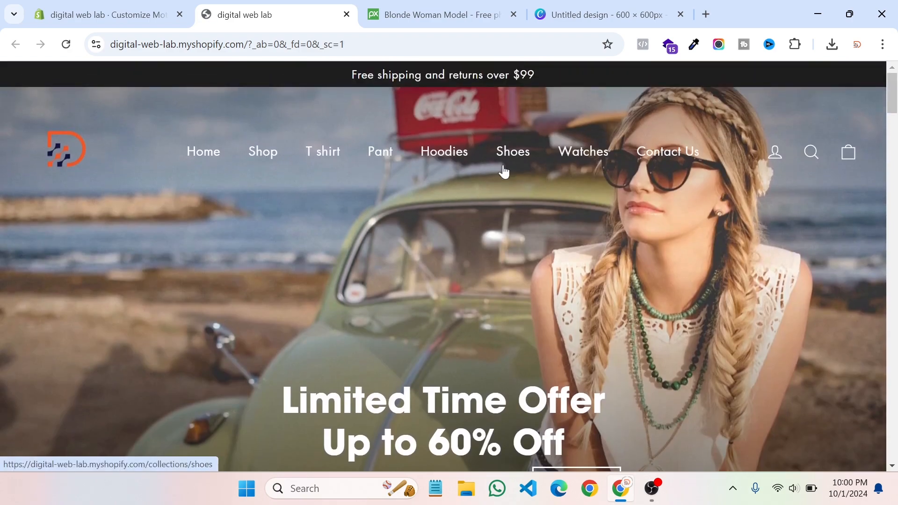
{"action": "scroll", "coordinate": [510, 169], "scroll_direction": "down", "scroll_amount": 5}
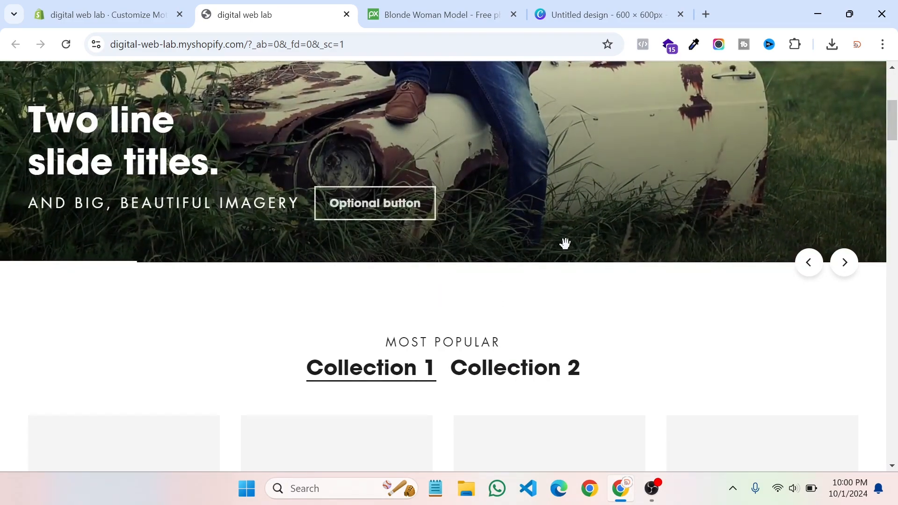
{"action": "scroll", "coordinate": [432, 254], "scroll_direction": "up", "scroll_amount": 5}
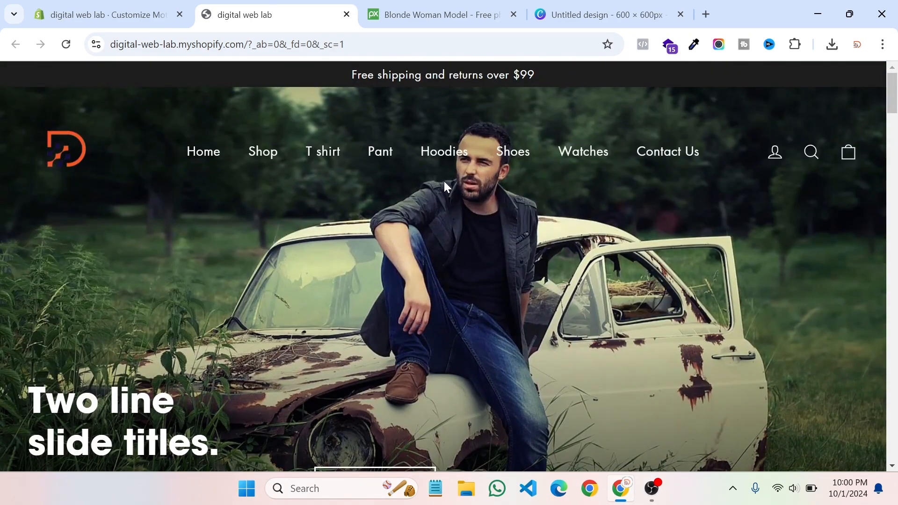
{"action": "scroll", "coordinate": [444, 181], "scroll_direction": "down", "scroll_amount": 2}
{"action": "scroll", "coordinate": [435, 197], "scroll_direction": "up", "scroll_amount": 2}
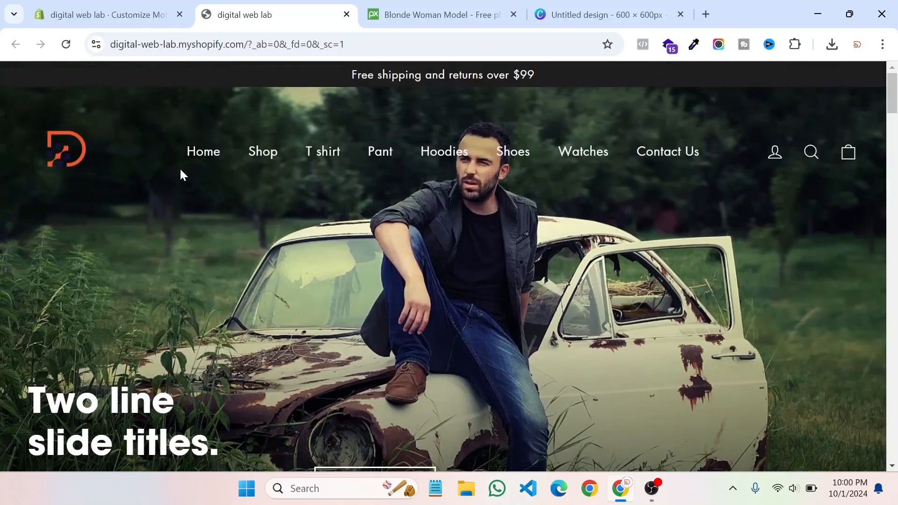